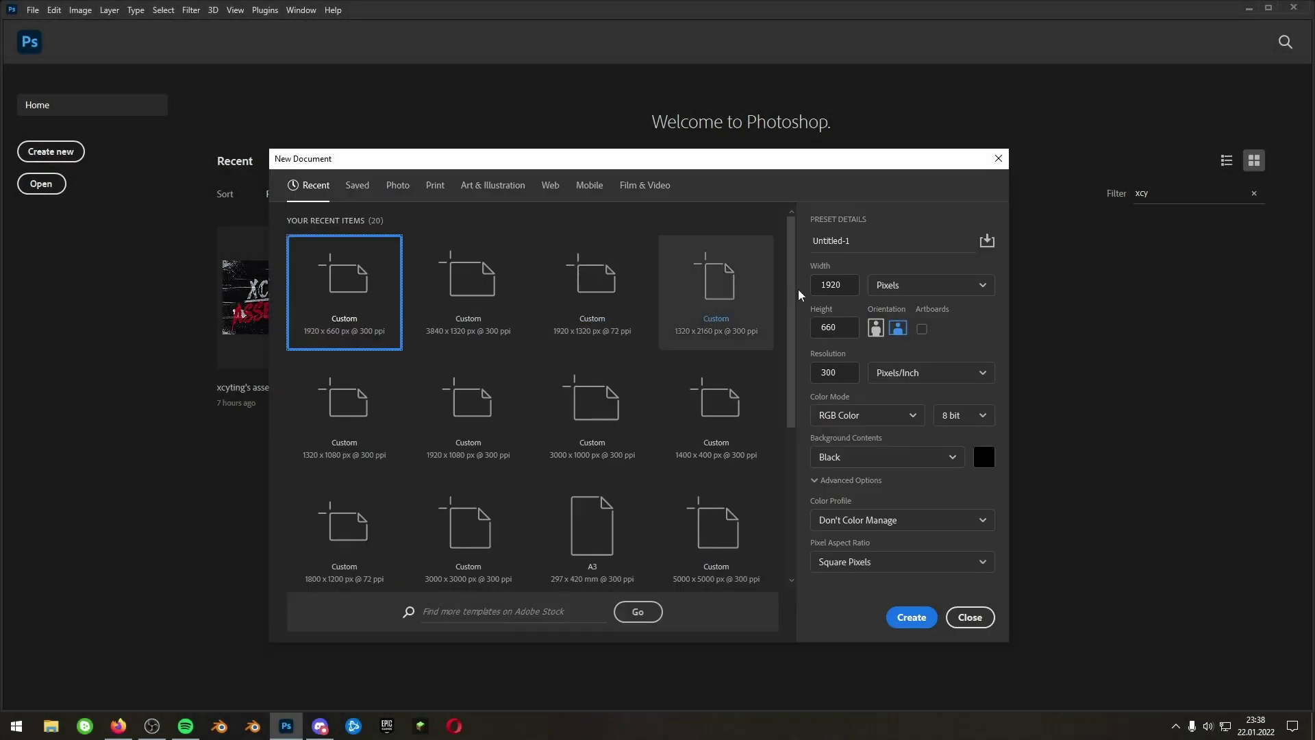
# - Create a new 3000 x 1000 px document at 300 ppi with a black background
pyautogui.write('3000')
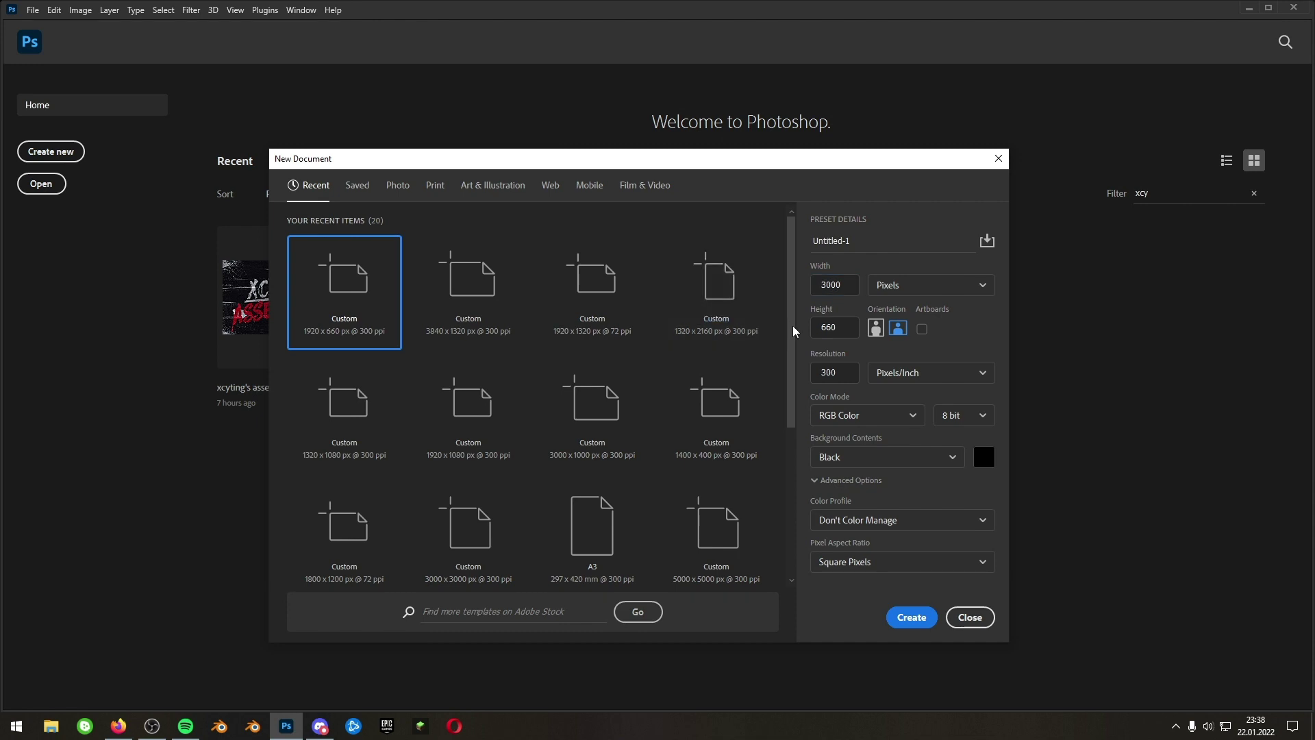
pyautogui.moveTo(842, 328); pyautogui.dragTo(769, 329)
pyautogui.write('1000')
pyautogui.click(915, 618)
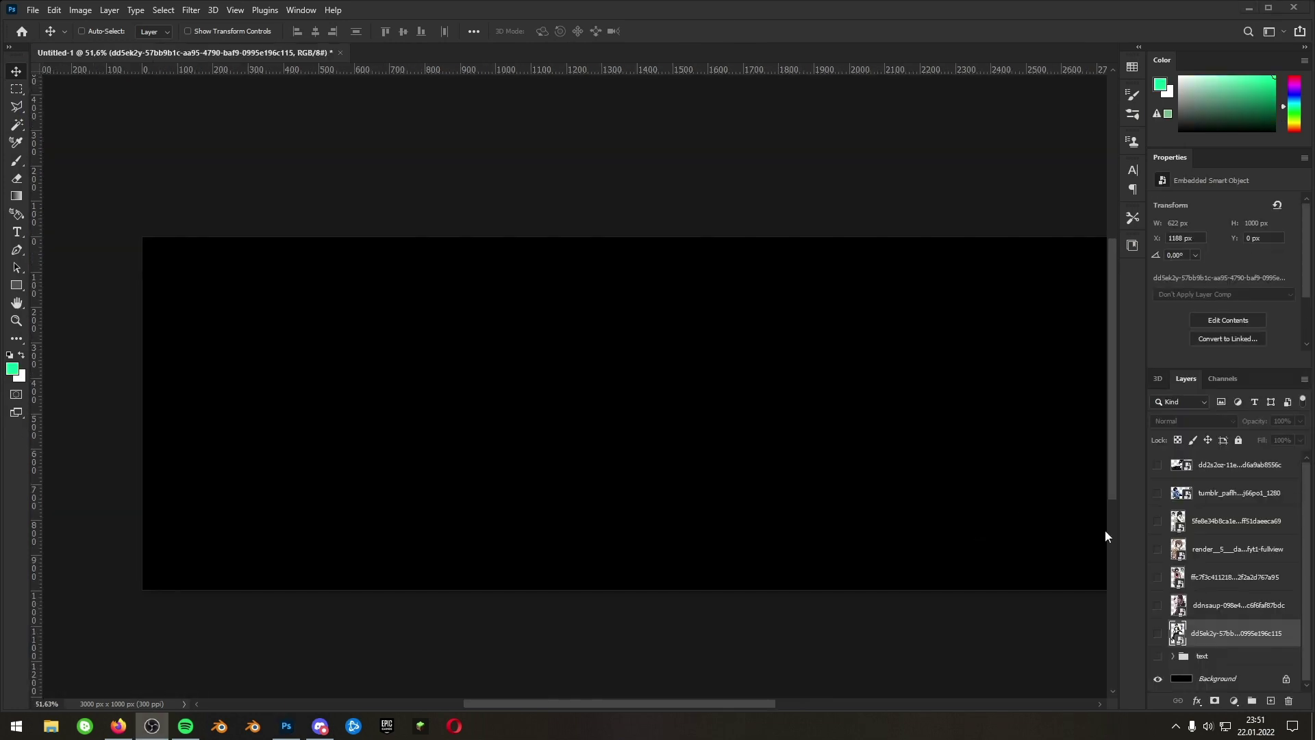
# - Make the text group visible to show the green title lettering on the black canvas
pyautogui.click(1160, 658)
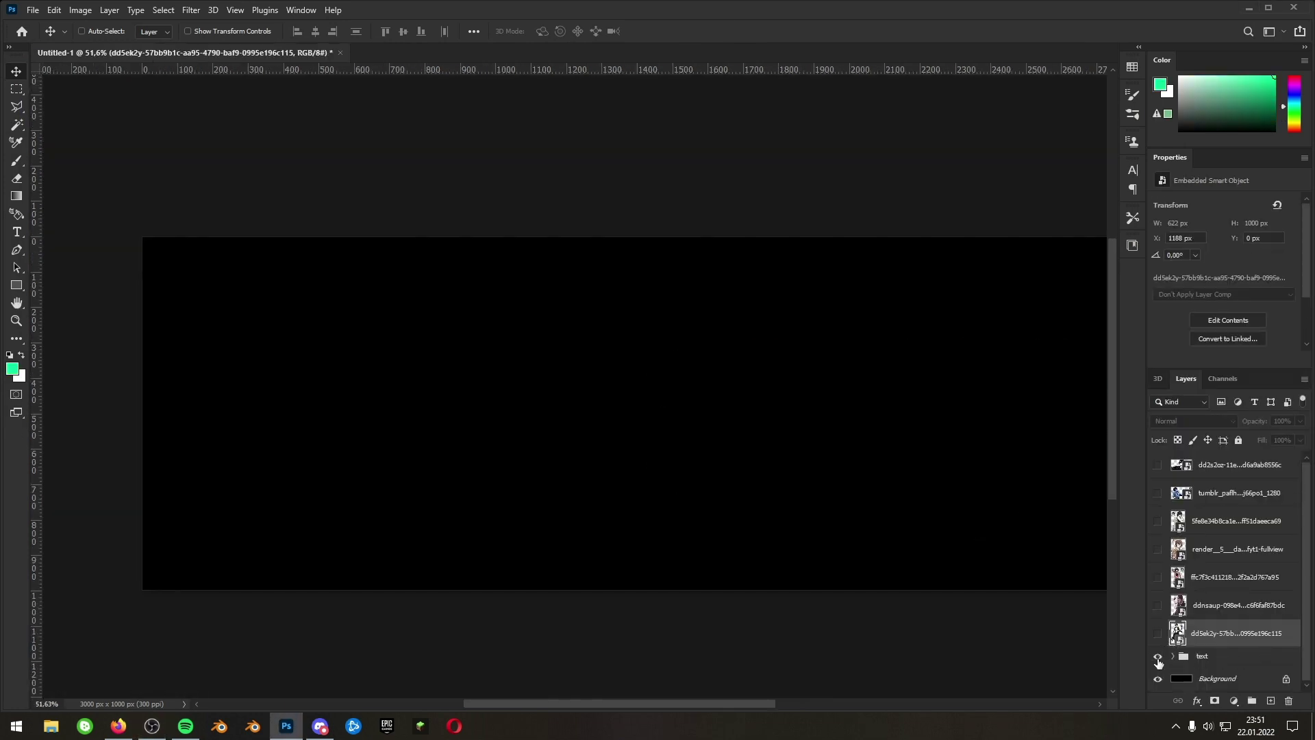
pyautogui.click(1158, 658)
pyautogui.moveTo(611, 705); pyautogui.dragTo(676, 702)
pyautogui.scroll(-7, 694, 654)
pyautogui.scroll(5, 700, 639)
pyautogui.scroll(-2, 754, 589)
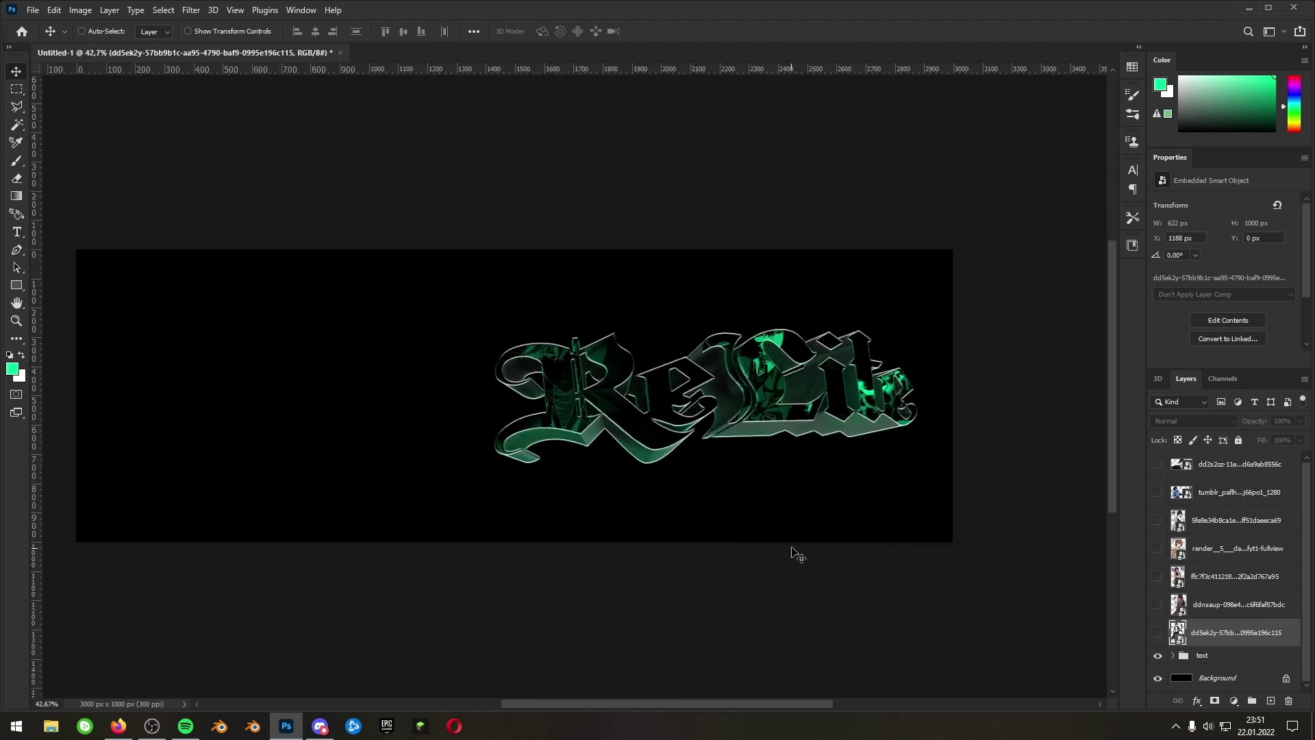
pyautogui.scroll(2, 743, 429)
pyautogui.scroll(-1, 991, 383)
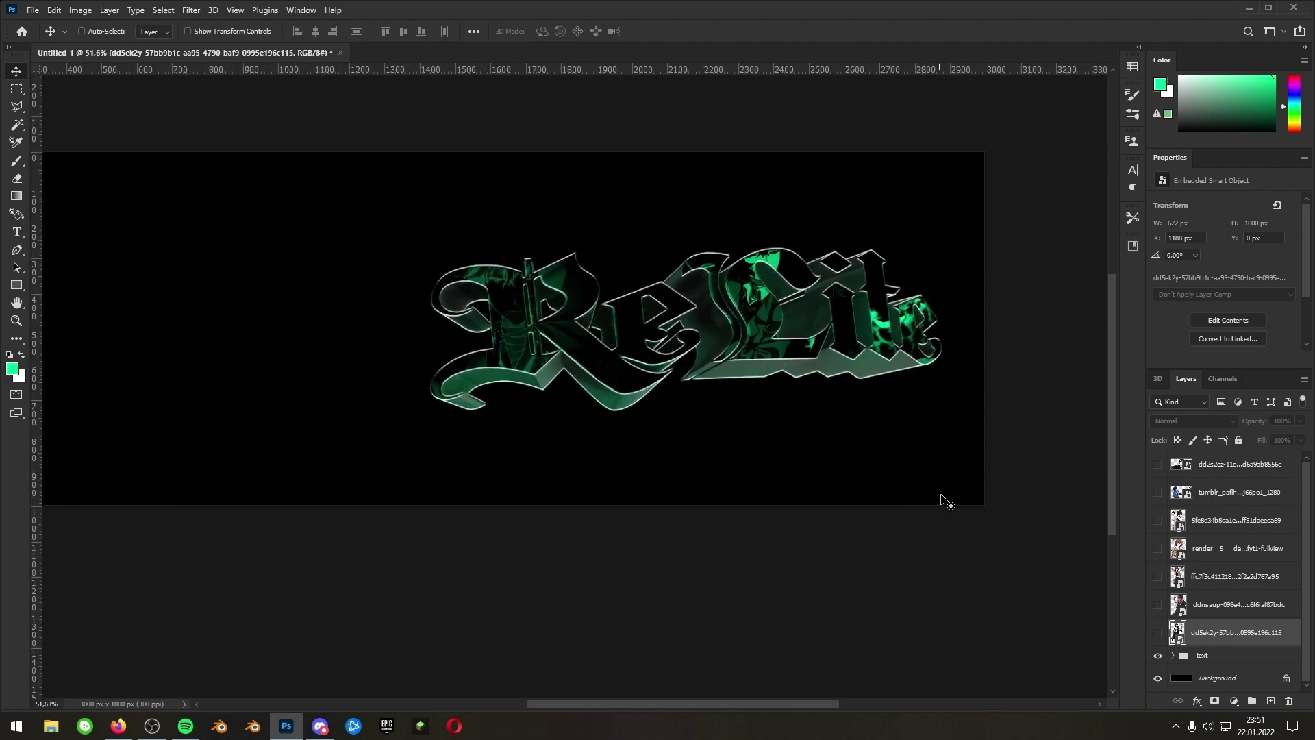
pyautogui.scroll(3, 934, 499)
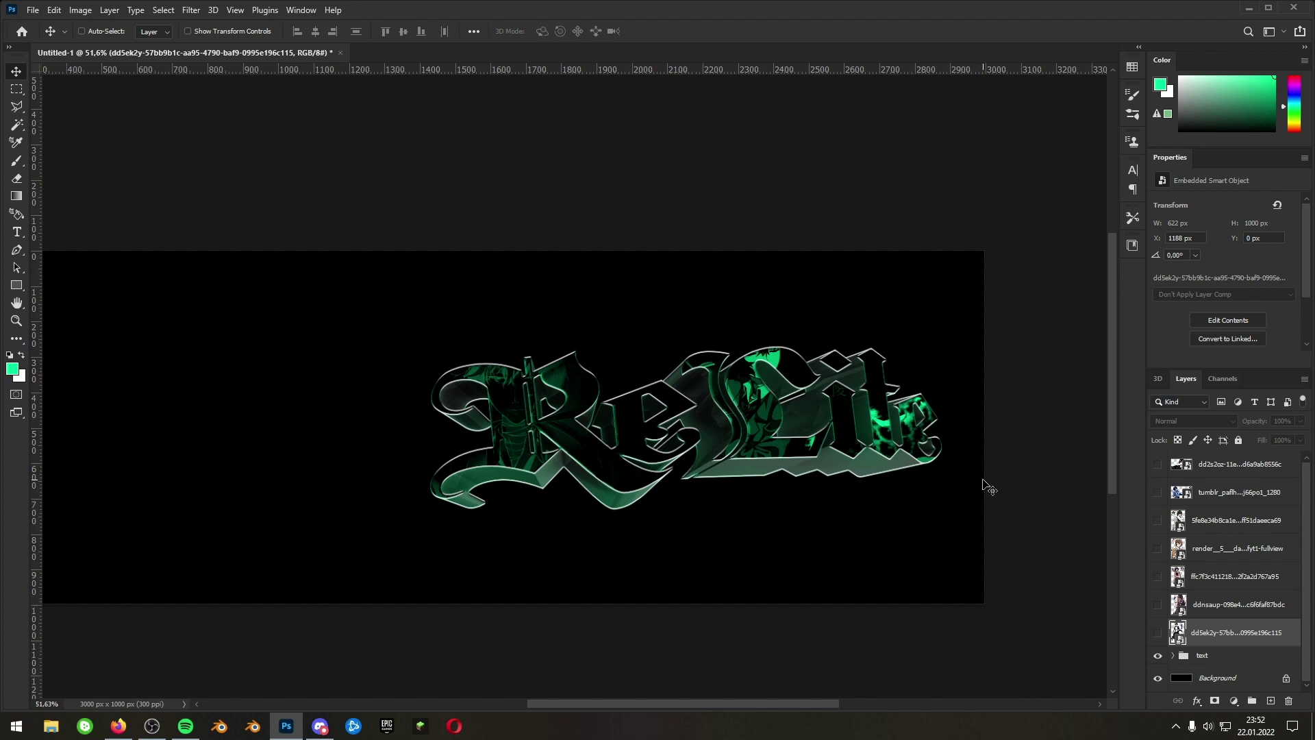
# - Show the dd2s2oz character render and place its layer directly above the text group
pyautogui.click(1167, 473)
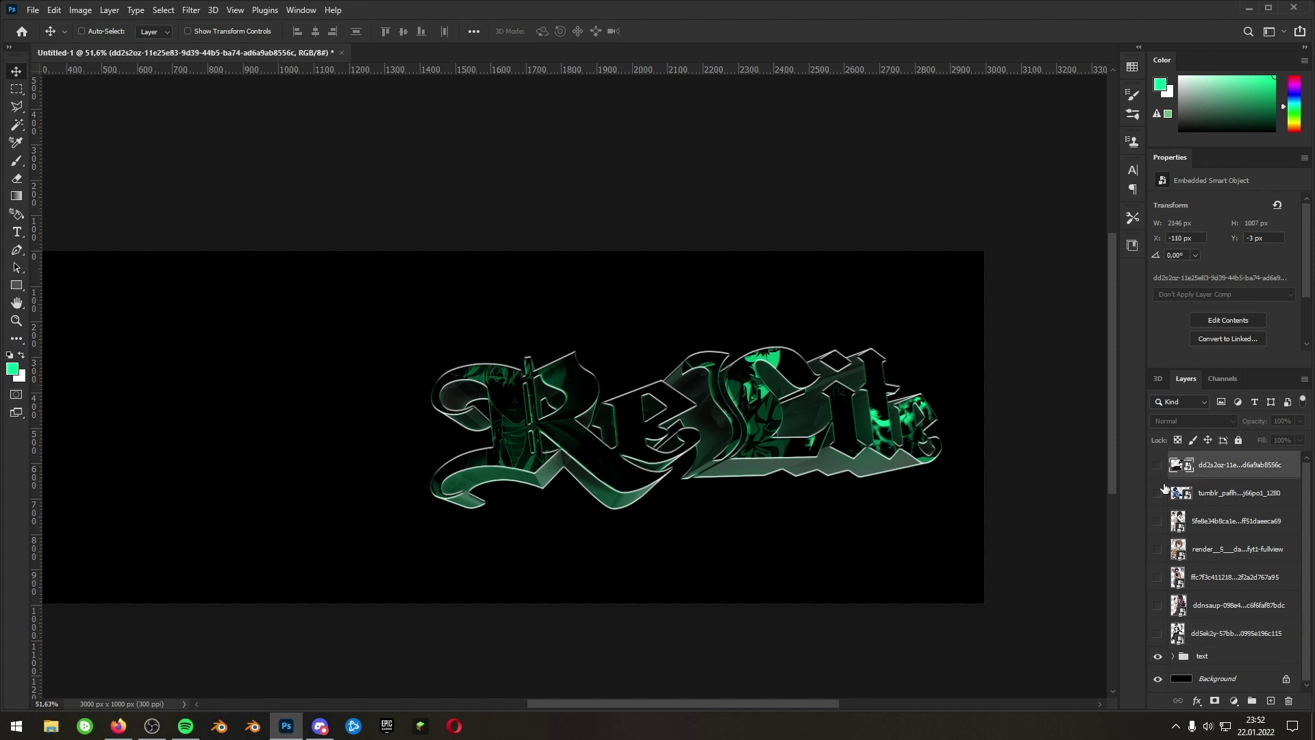
pyautogui.scroll(-5, 356, 534)
pyautogui.scroll(5, 308, 543)
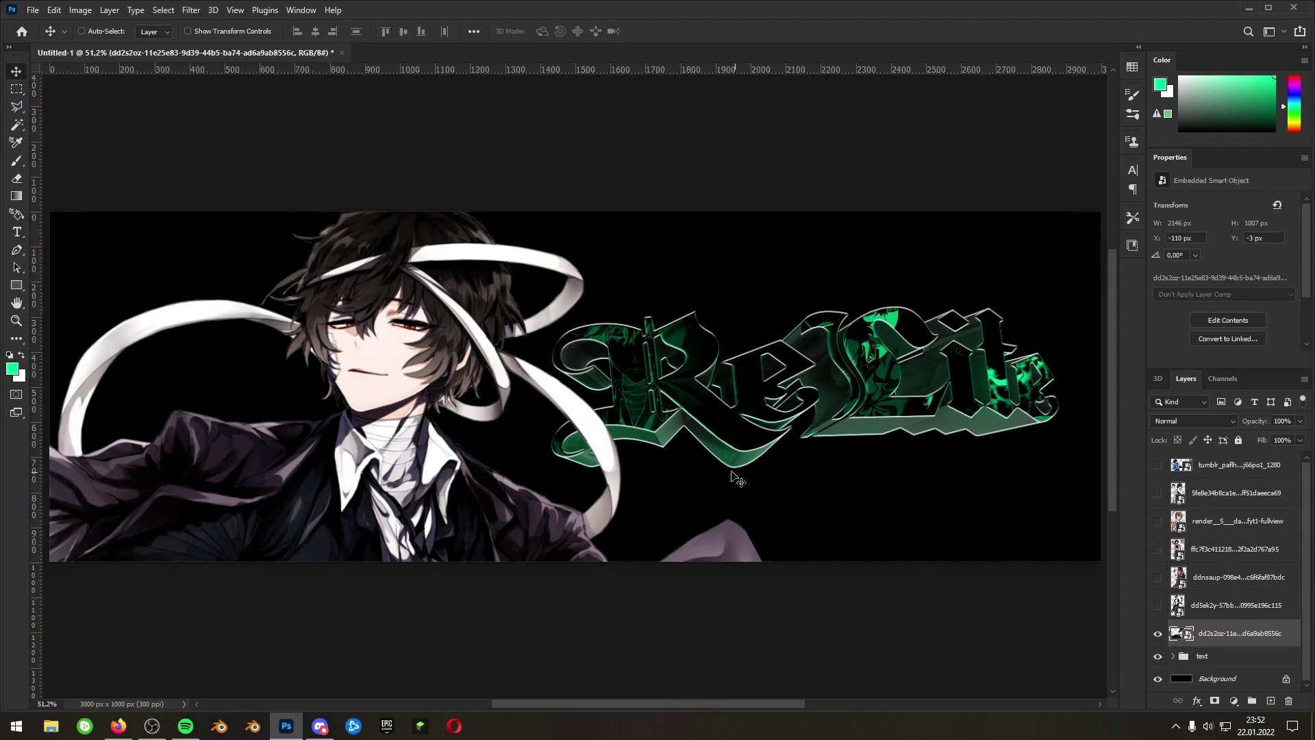
pyautogui.scroll(-1, 726, 479)
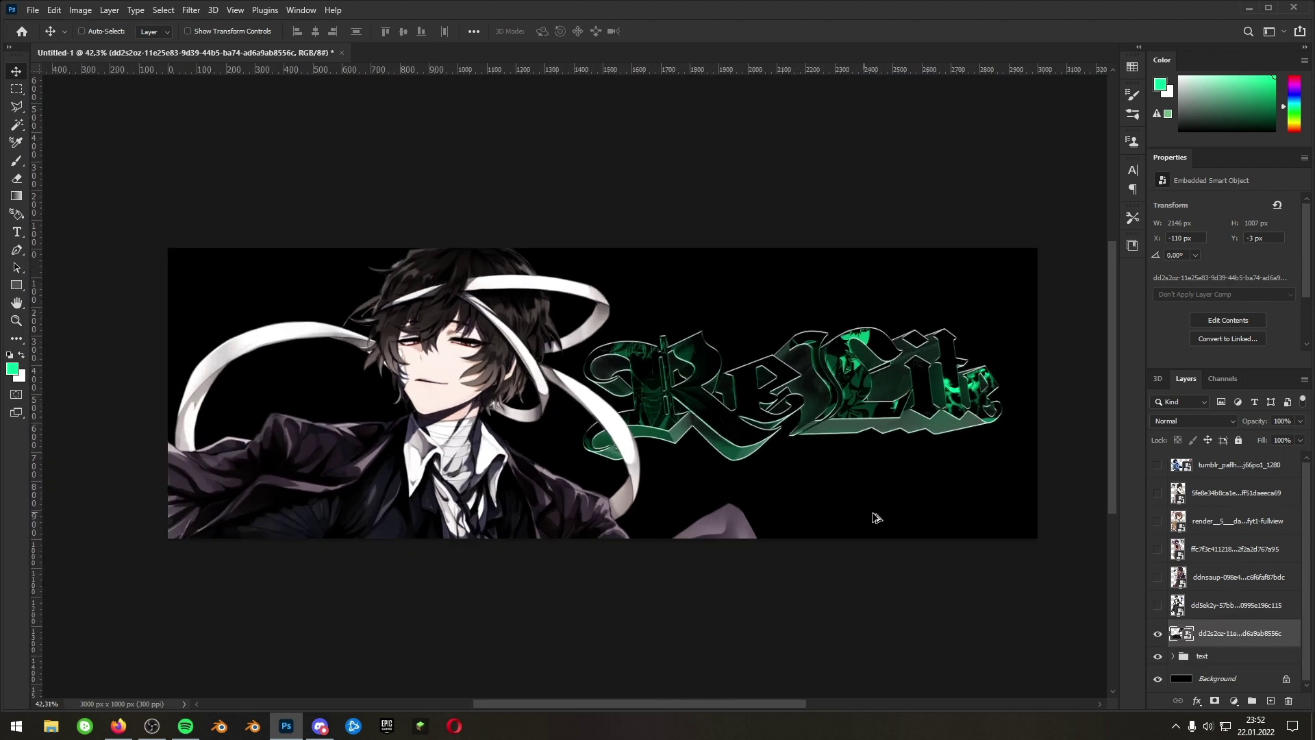
# - Preview the remaining hidden character renders by switching their layer visibility on and off
pyautogui.click(1226, 611)
pyautogui.click(1158, 606)
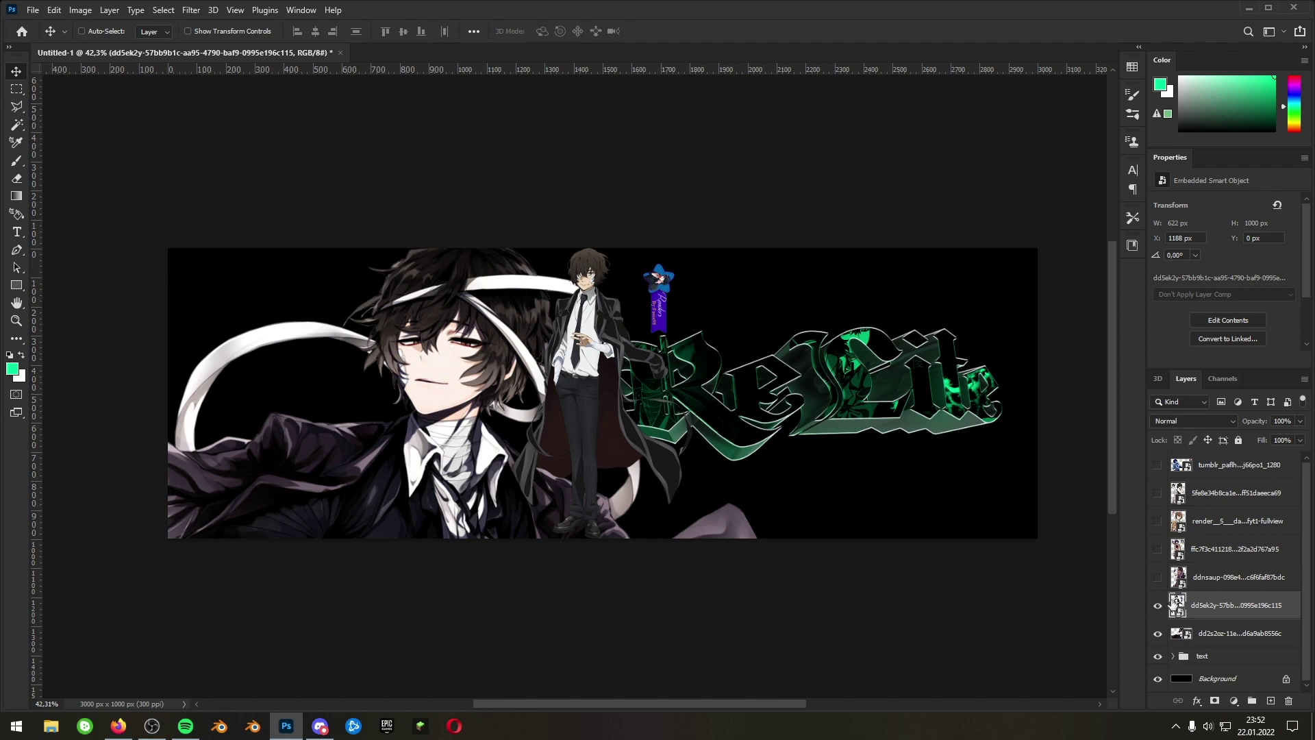
pyautogui.click(1227, 576)
pyautogui.click(1157, 605)
pyautogui.moveTo(1157, 465); pyautogui.dragTo(1158, 606)
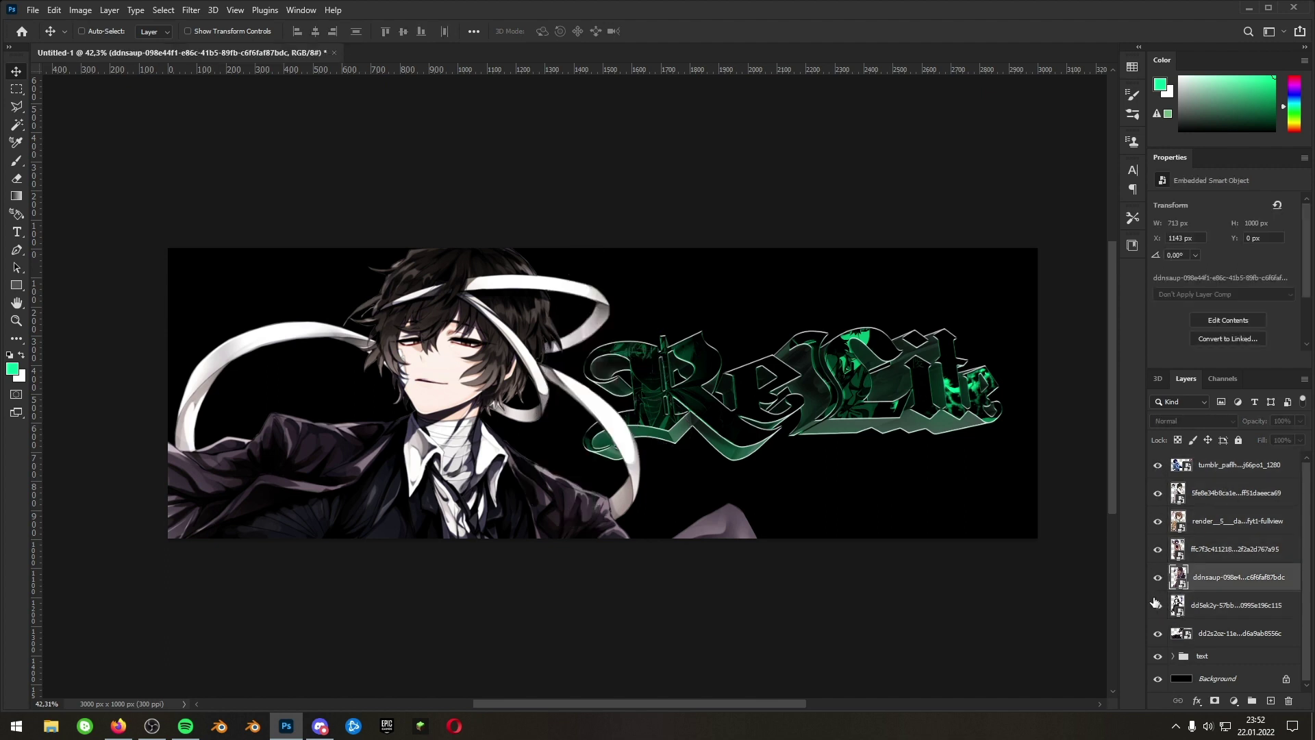
pyautogui.click(1218, 613)
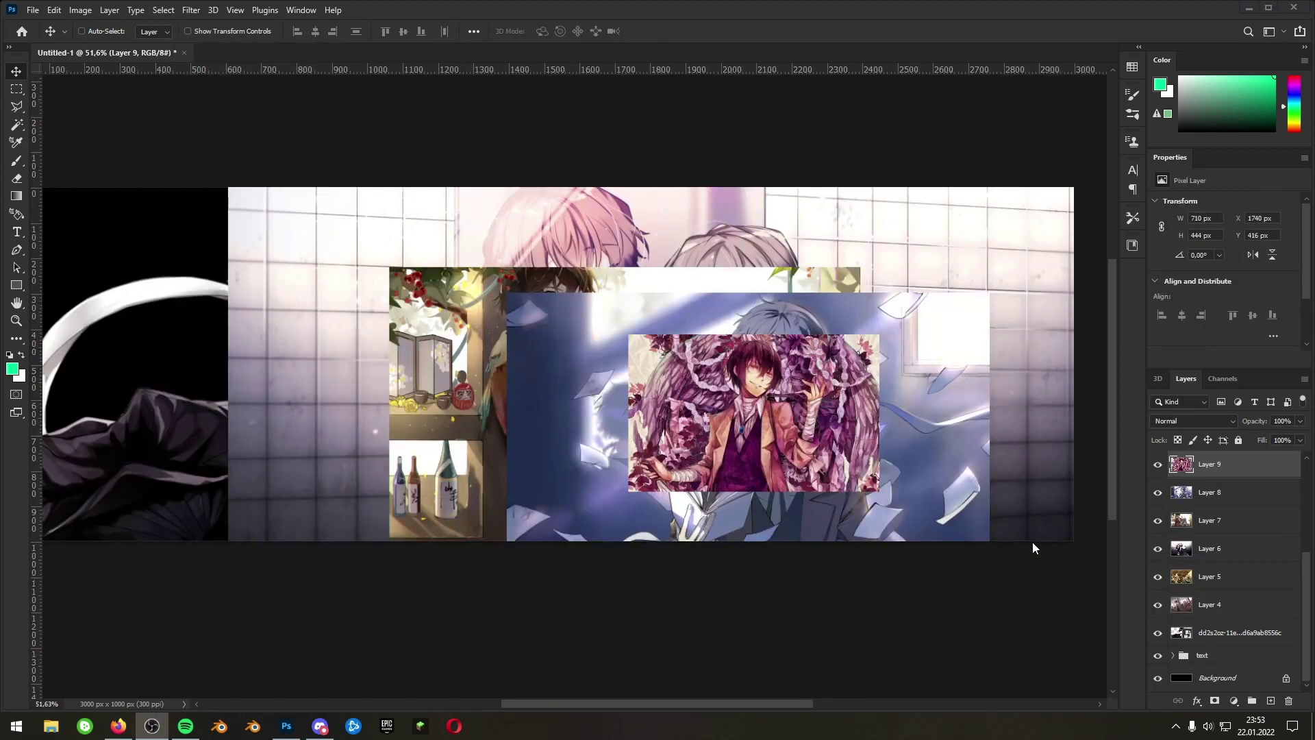
# - Hide background image layers 5 to 9, leaving only Layer 4 visible among them
pyautogui.click(1209, 548)
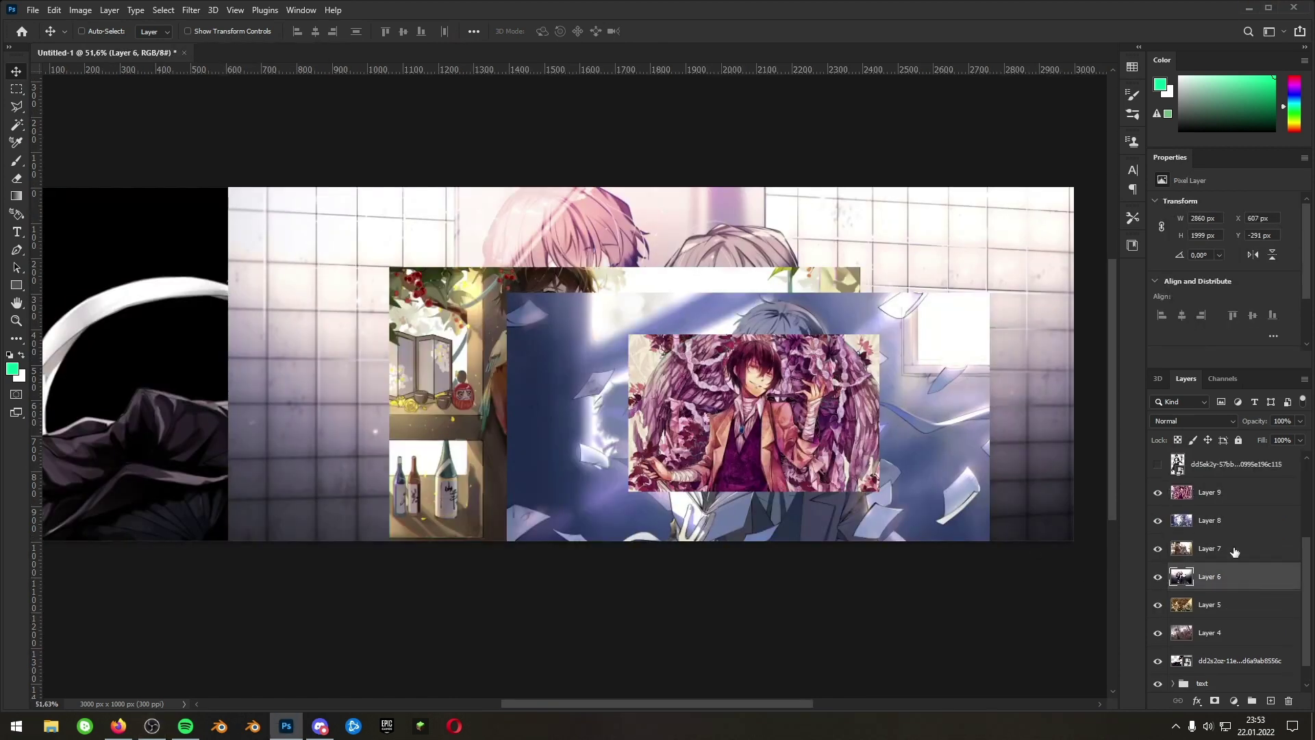
pyautogui.moveTo(1158, 464); pyautogui.dragTo(1159, 590)
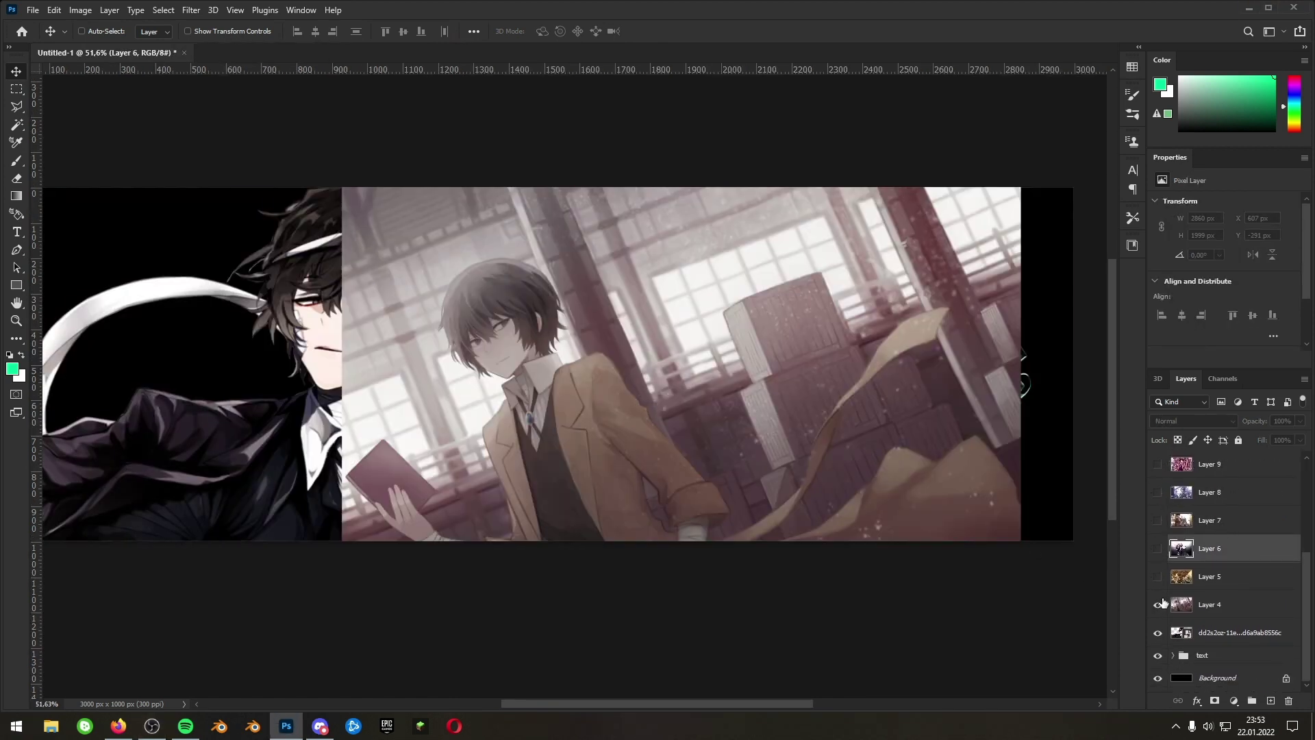
pyautogui.scroll(-3, 641, 510)
# - Move Layers 4 to 9 together below the text group, directly above the Background layer
pyautogui.click(1201, 614)
pyautogui.scroll(1, 1259, 612)
pyautogui.keyDown('shift'); pyautogui.click(1239, 524); pyautogui.keyUp('shift')
pyautogui.scroll(-2, 1236, 568)
pyautogui.moveTo(1232, 488); pyautogui.dragTo(1210, 663)
pyautogui.scroll(-1, 501, 528)
pyautogui.scroll(2, 386, 533)
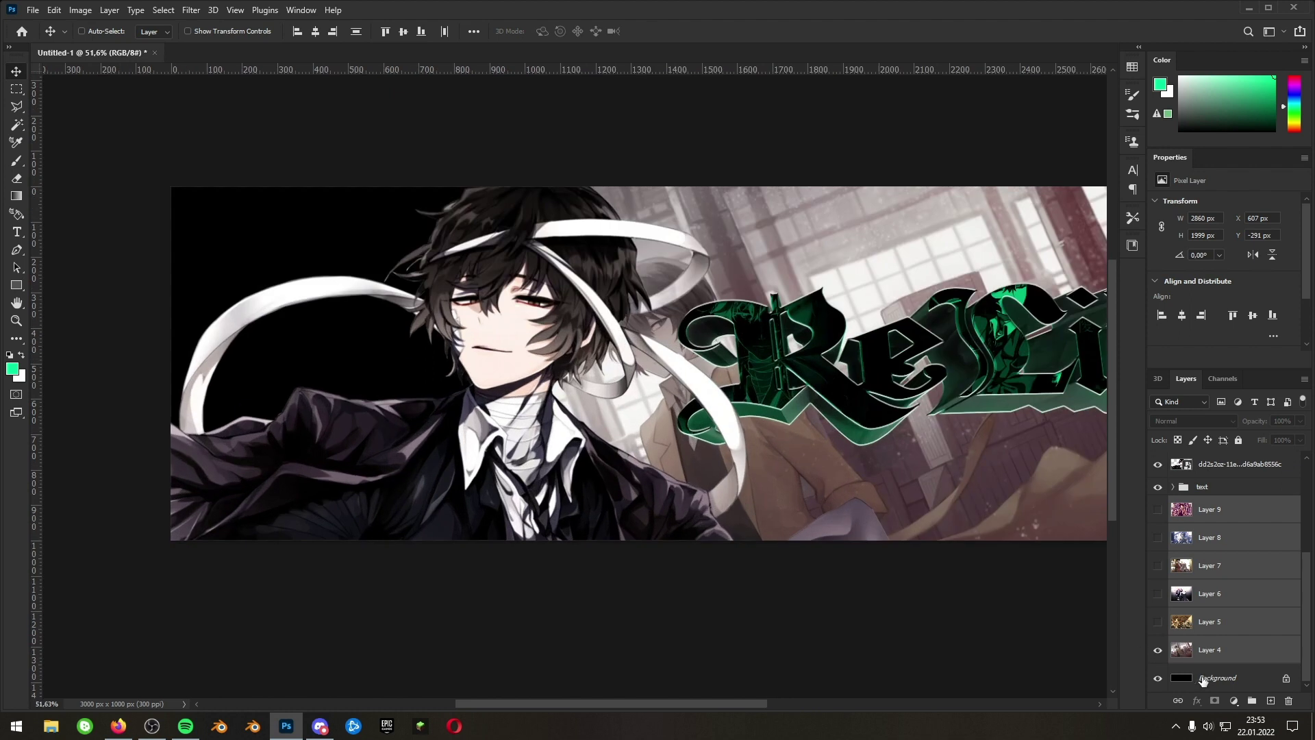
# - Scale the Layer 4 image to about 48% and place it at the banner's left edge behind the main character
pyautogui.click(1214, 633)
pyautogui.click(1167, 653)
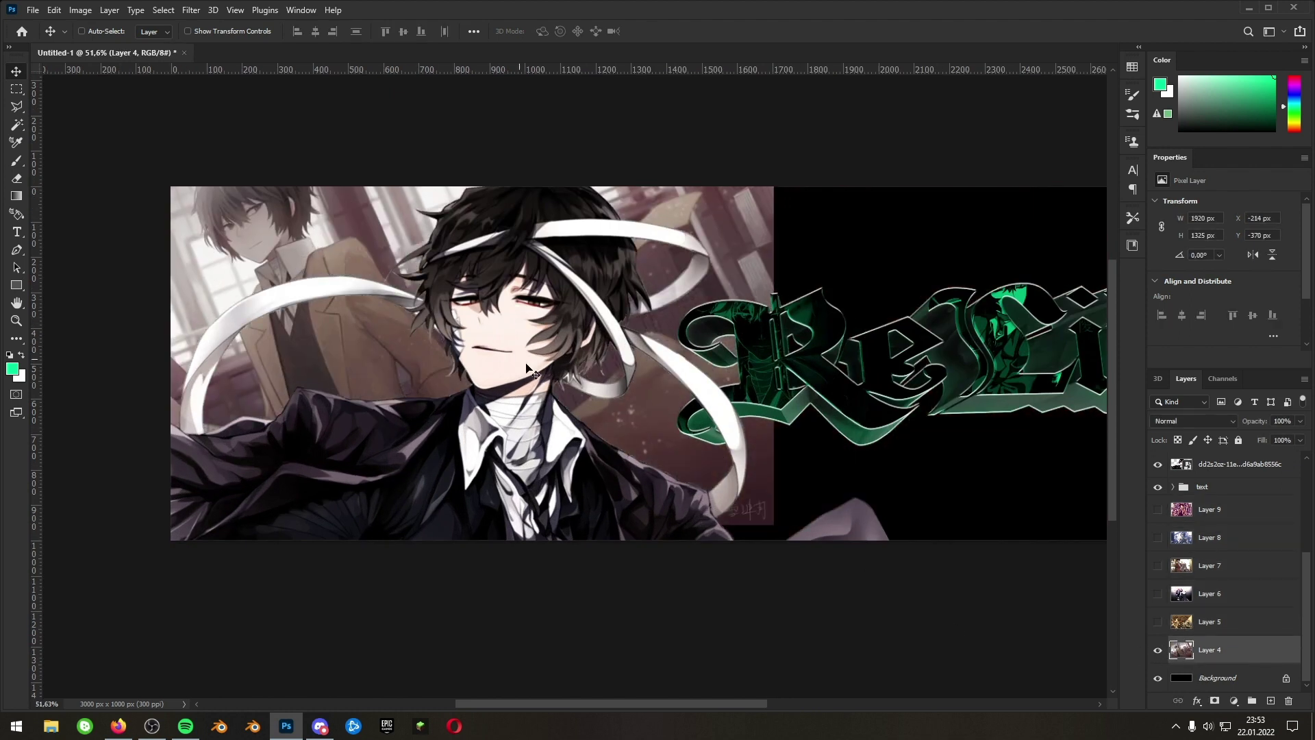
pyautogui.hotkey('ctrl', 't')
pyautogui.moveTo(774, 523); pyautogui.dragTo(595, 410)
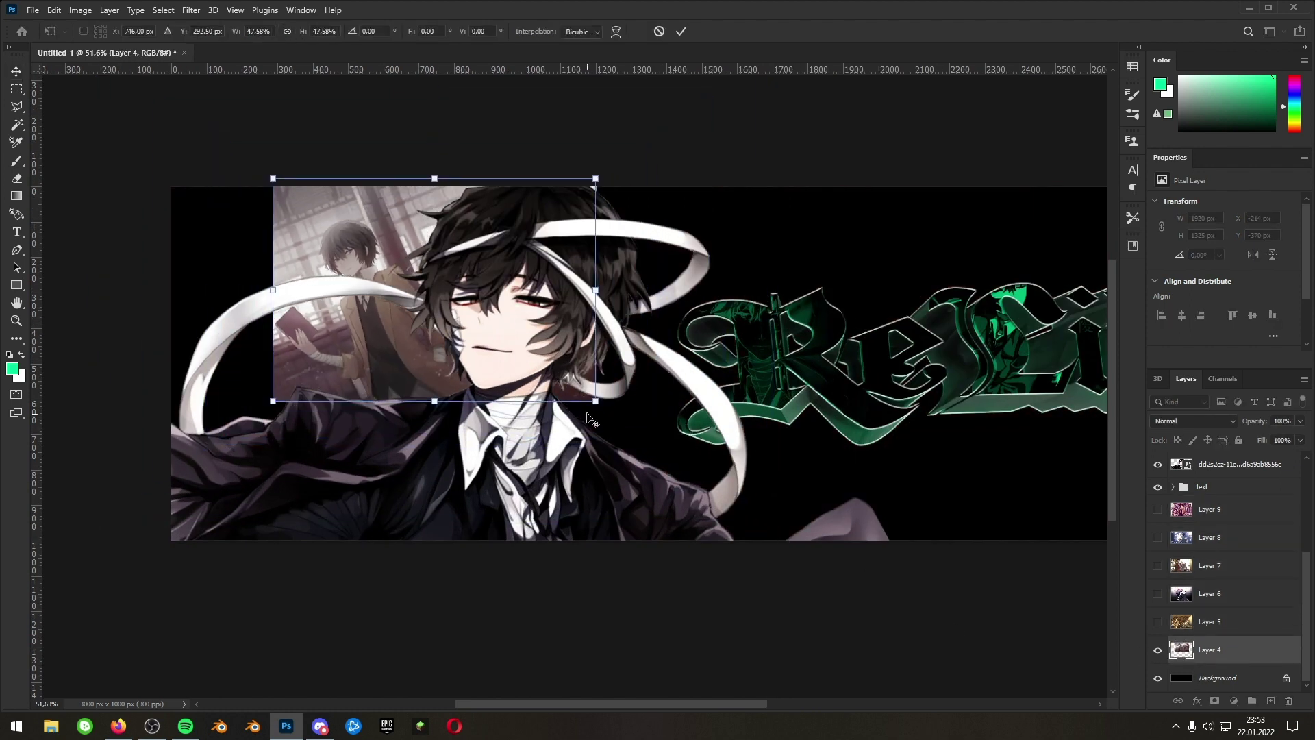
pyautogui.moveTo(583, 351); pyautogui.dragTo(471, 368)
pyautogui.moveTo(596, 702); pyautogui.dragTo(557, 704)
pyautogui.moveTo(497, 337); pyautogui.dragTo(460, 365)
pyautogui.press('Return')
pyautogui.scroll(1, 355, 382)
# - Erase the hard edges of the Layer 4 image with a soft Eraser so it fades into the background
pyautogui.press('e')
pyautogui.moveTo(580, 376); pyautogui.dragTo(587, 349)
pyautogui.moveTo(651, 445)
pyautogui.mouseDown()
pyautogui.moveTo(665, 427)
pyautogui.moveTo(767, 411)
pyautogui.mouseUp()
pyautogui.moveTo(659, 469)
pyautogui.mouseDown()
pyautogui.moveTo(635, 409)
pyautogui.moveTo(578, 437)
pyautogui.moveTo(610, 396)
pyautogui.mouseUp()
pyautogui.moveTo(609, 477)
pyautogui.mouseDown()
pyautogui.moveTo(605, 244)
pyautogui.moveTo(578, 261)
pyautogui.moveTo(533, 220)
pyautogui.moveTo(415, 217)
pyautogui.moveTo(288, 182)
pyautogui.mouseUp()
pyautogui.scroll(2, 304, 308)
pyautogui.moveTo(329, 209); pyautogui.dragTo(424, 224)
pyautogui.scroll(-1, 424, 309)
# - Show Layer 5, scale it down, send it below Layer 4 and place it in the banner's upper-left area
pyautogui.click(1210, 622)
pyautogui.click(1158, 622)
pyautogui.press('v')
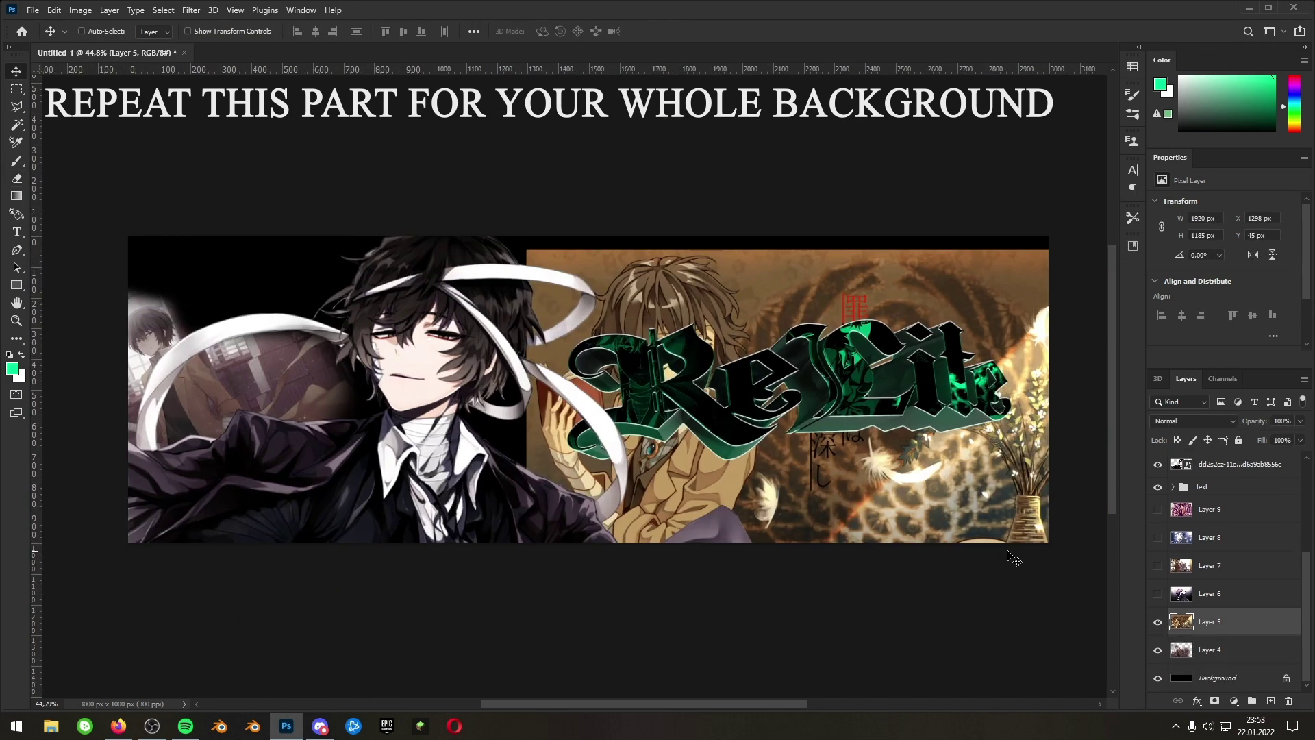
pyautogui.moveTo(1014, 555); pyautogui.dragTo(904, 493)
pyautogui.hotkey('ctrl', '[')
pyautogui.moveTo(598, 384); pyautogui.dragTo(460, 314)
pyautogui.press('e')
# - Show Layer 6, scale it to about 44%, place it in the banner's lower-right area and soften its edges with the Eraser
pyautogui.click(1158, 594)
pyautogui.click(1209, 594)
pyautogui.hotkey('ctrl', 't')
pyautogui.scroll(-9, 939, 576)
pyautogui.moveTo(761, 486); pyautogui.dragTo(965, 504)
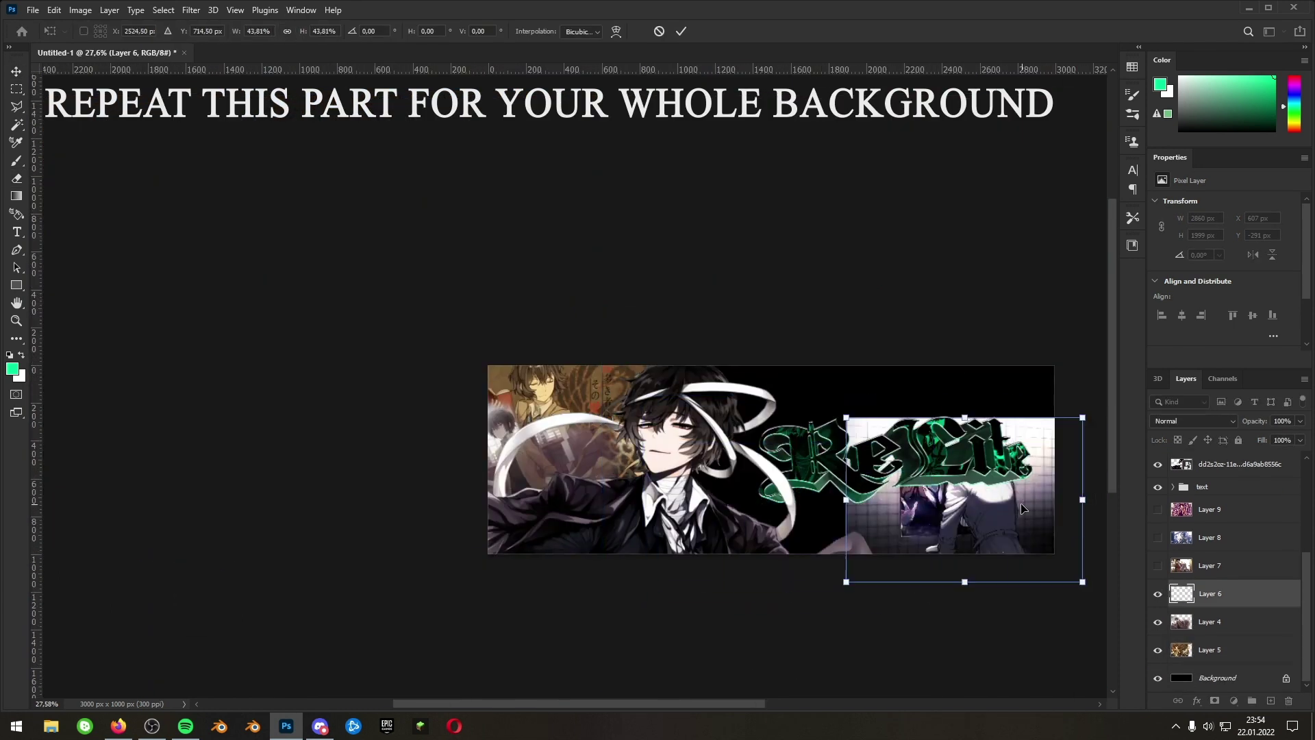
pyautogui.moveTo(871, 364); pyautogui.dragTo(869, 409)
pyautogui.press('Return')
pyautogui.moveTo(438, 528); pyautogui.dragTo(882, 293)
# - Show Layer 7, move it below Layer 6 and scale it down to fill the banner's lower middle
pyautogui.scroll(-5, 871, 493)
pyautogui.click(1158, 566)
pyautogui.moveTo(1210, 565); pyautogui.dragTo(1210, 607)
pyautogui.hotkey('ctrl', 't')
pyautogui.moveTo(714, 552); pyautogui.dragTo(620, 491)
pyautogui.press('Return')
# - Move Layer 8 below Layer 7, scale it into the banner's upper middle and blend the overlap with the Eraser
pyautogui.moveTo(1210, 538); pyautogui.dragTo(1213, 607)
pyautogui.hotkey('ctrl', 't')
pyautogui.moveTo(664, 417); pyautogui.dragTo(621, 393)
pyautogui.press('Return')
pyautogui.moveTo(657, 255); pyautogui.dragTo(663, 411)
pyautogui.click(1233, 563)
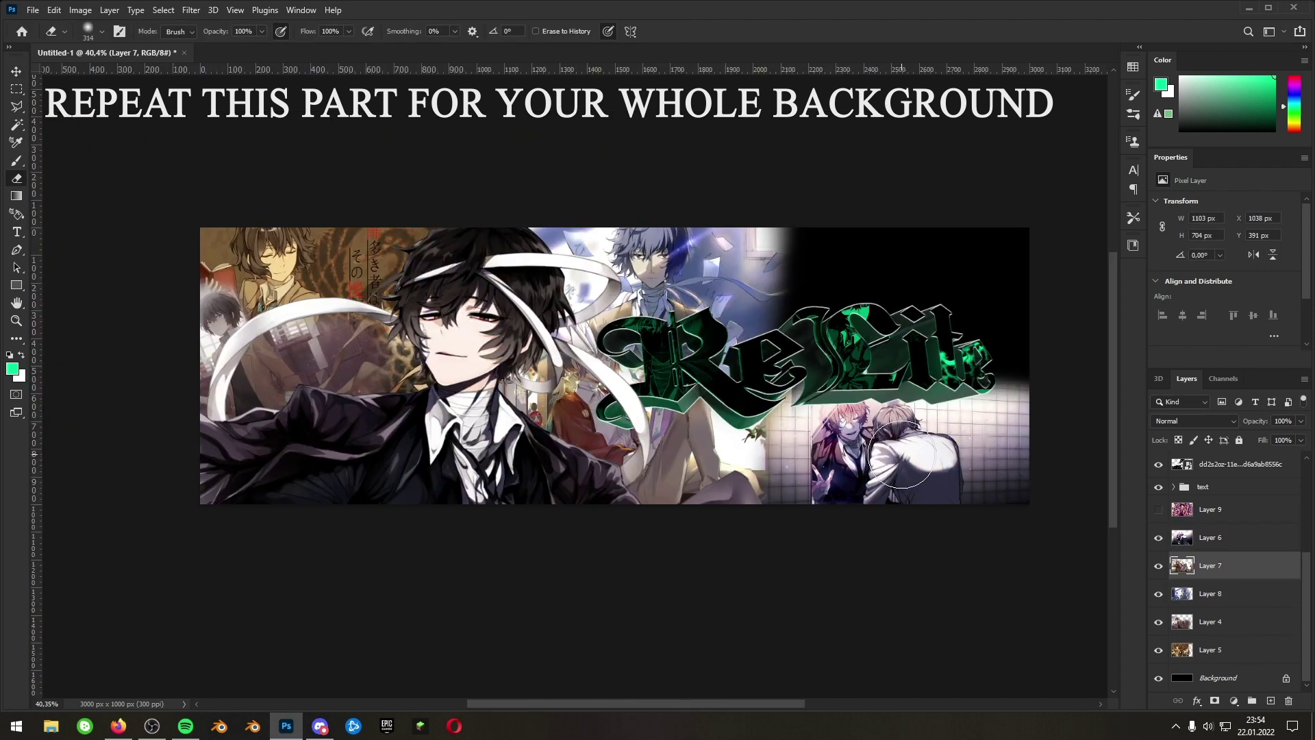
# - Show Layer 9, move it below Layer 8 and fit it into the banner's upper-right area
pyautogui.click(1158, 510)
pyautogui.moveTo(1210, 510); pyautogui.dragTo(1222, 603)
pyautogui.hotkey('ctrl', 't')
pyautogui.press('Return')
pyautogui.scroll(-3, 763, 313)
# - Group the six background image layers, from Layer 5 up to Layer 6
pyautogui.click(1240, 649)
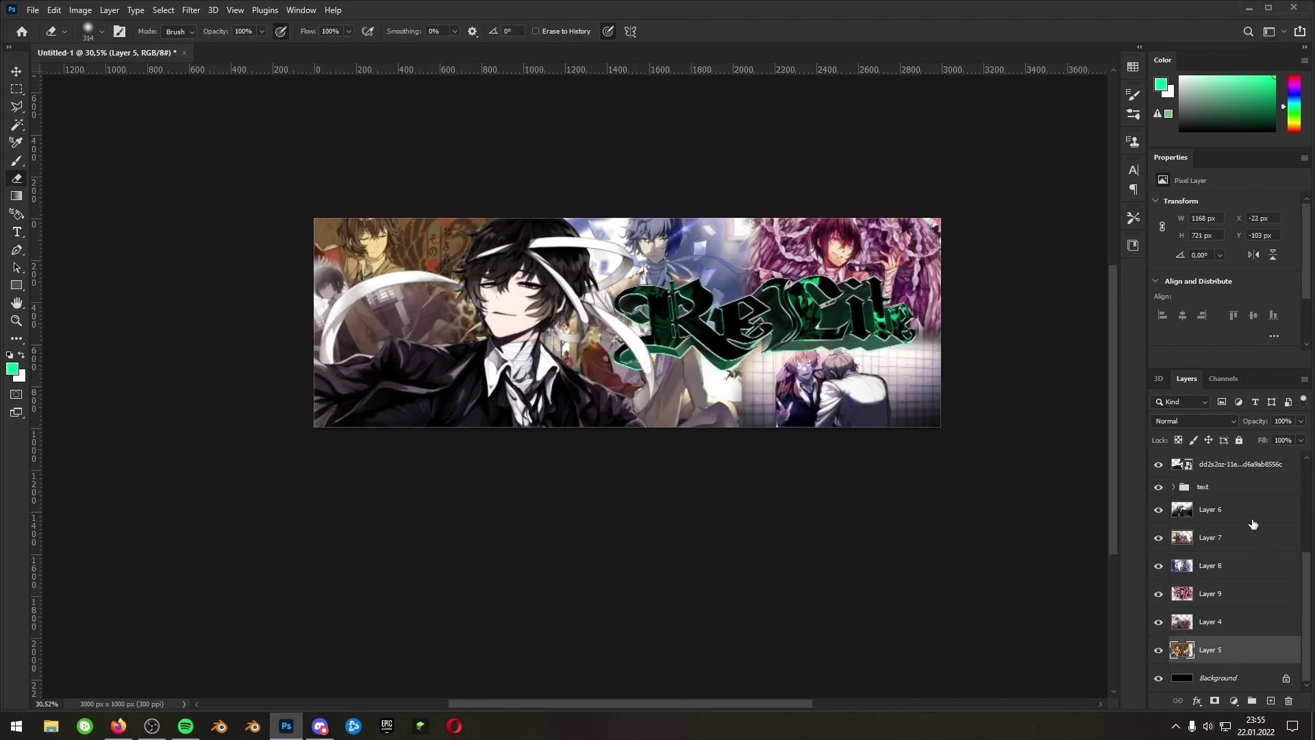
pyautogui.keyDown('shift'); pyautogui.click(1233, 511); pyautogui.keyUp('shift')
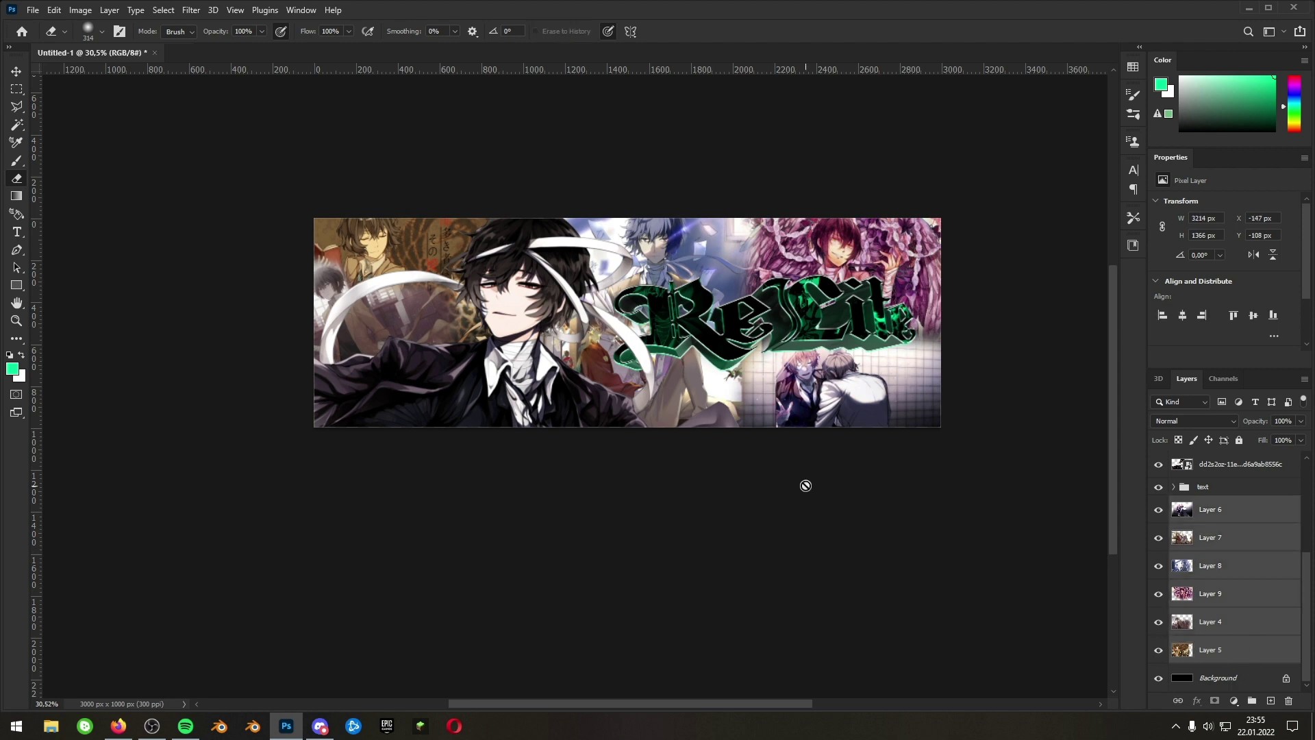
pyautogui.scroll(2, 790, 448)
pyautogui.hotkey('ctrl', 'g')
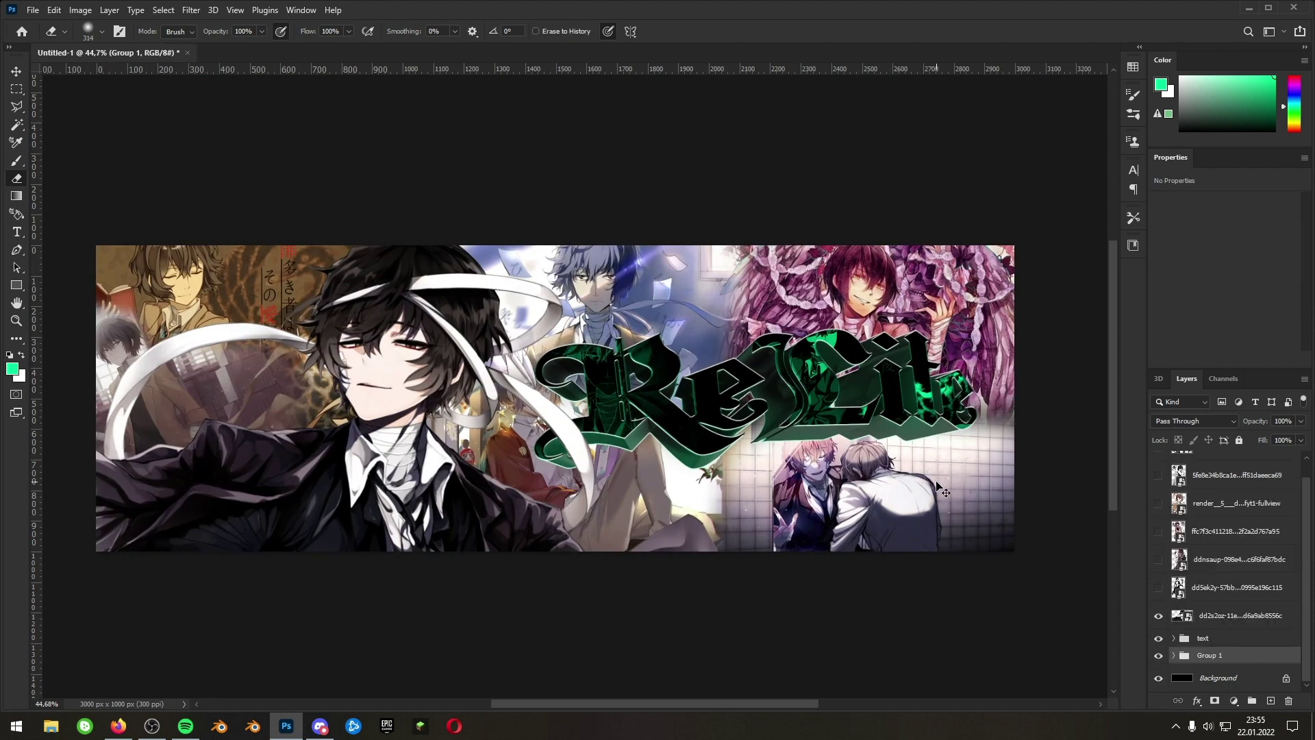
# - Merge the background image group, Group 1, into a single pixel layer
pyautogui.click(1234, 701)
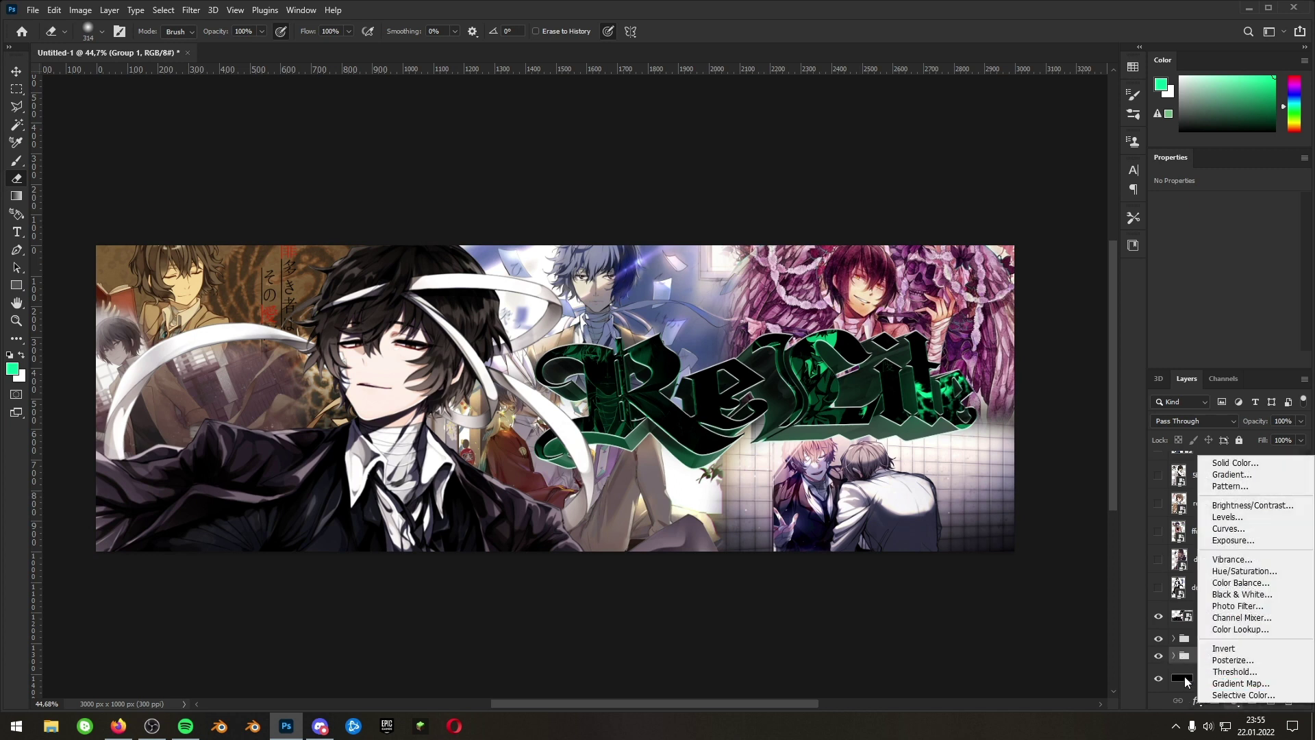
pyautogui.click(1182, 657)
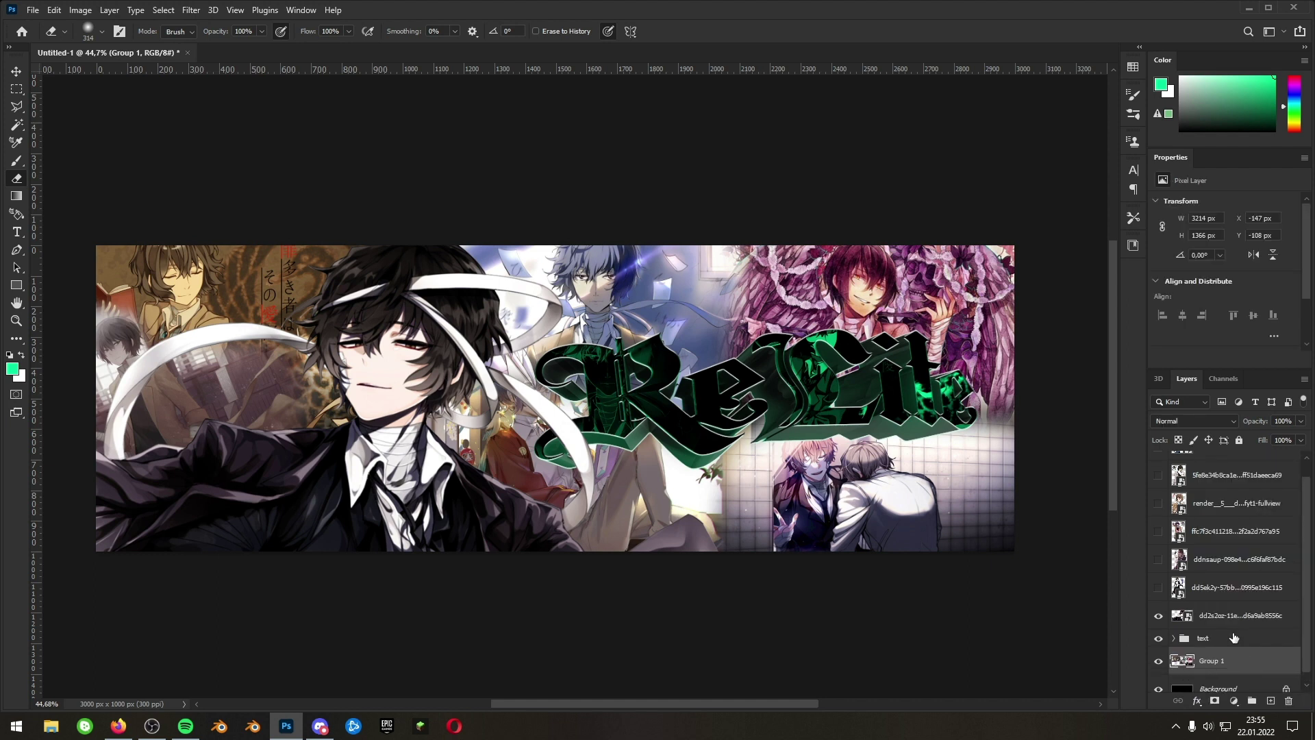
pyautogui.hotkey('ctrl', 'e')
pyautogui.scroll(-3, 875, 481)
pyautogui.scroll(2, 875, 481)
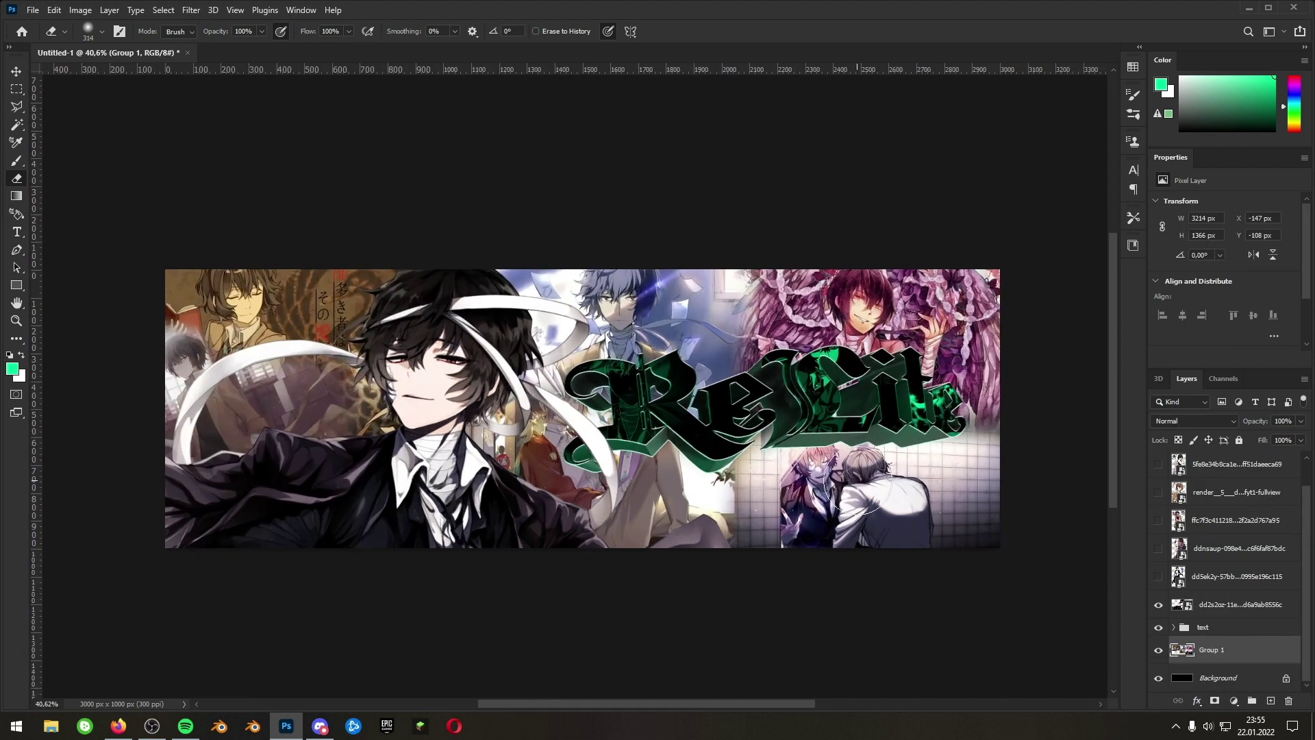
# - Colorize the merged background with Hue/Saturation, using hue 157, saturation 13 and lightness -85
pyautogui.press('v')
pyautogui.scroll(1, 771, 493)
pyautogui.press('ctrl')
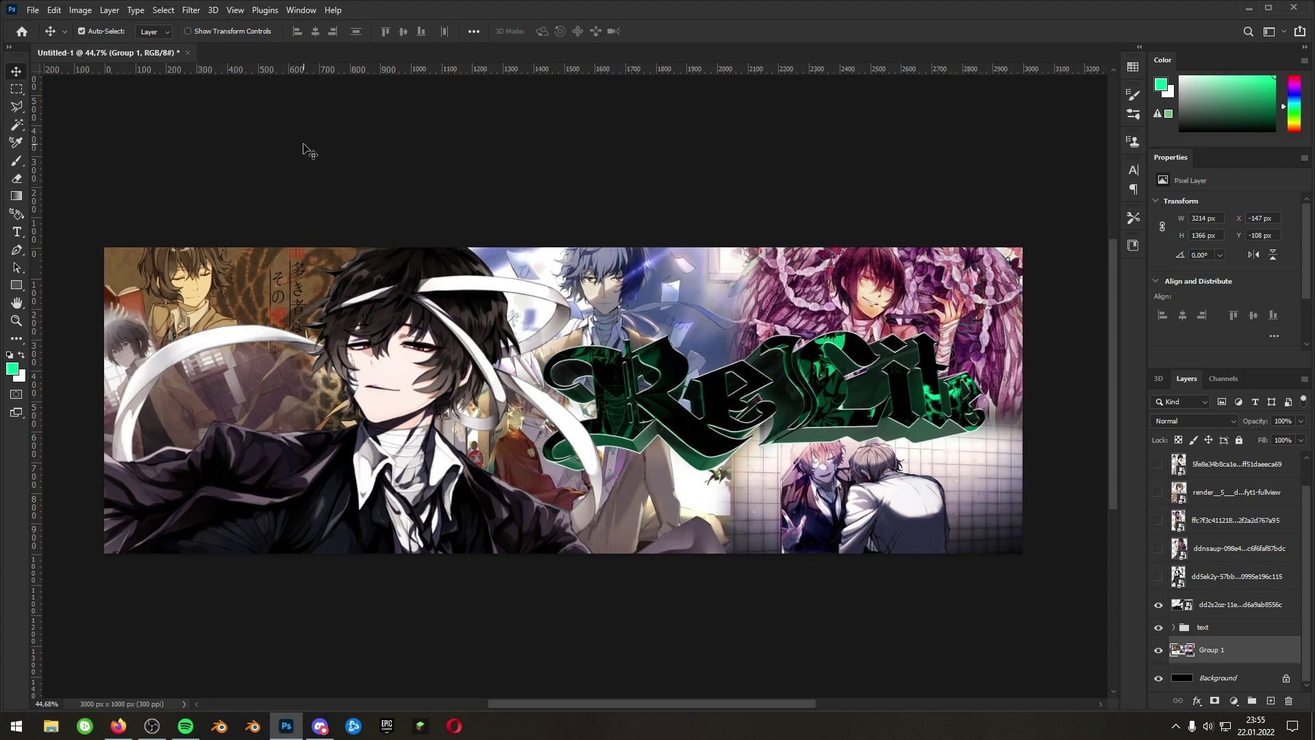
pyautogui.hotkey('ctrl', 'u')
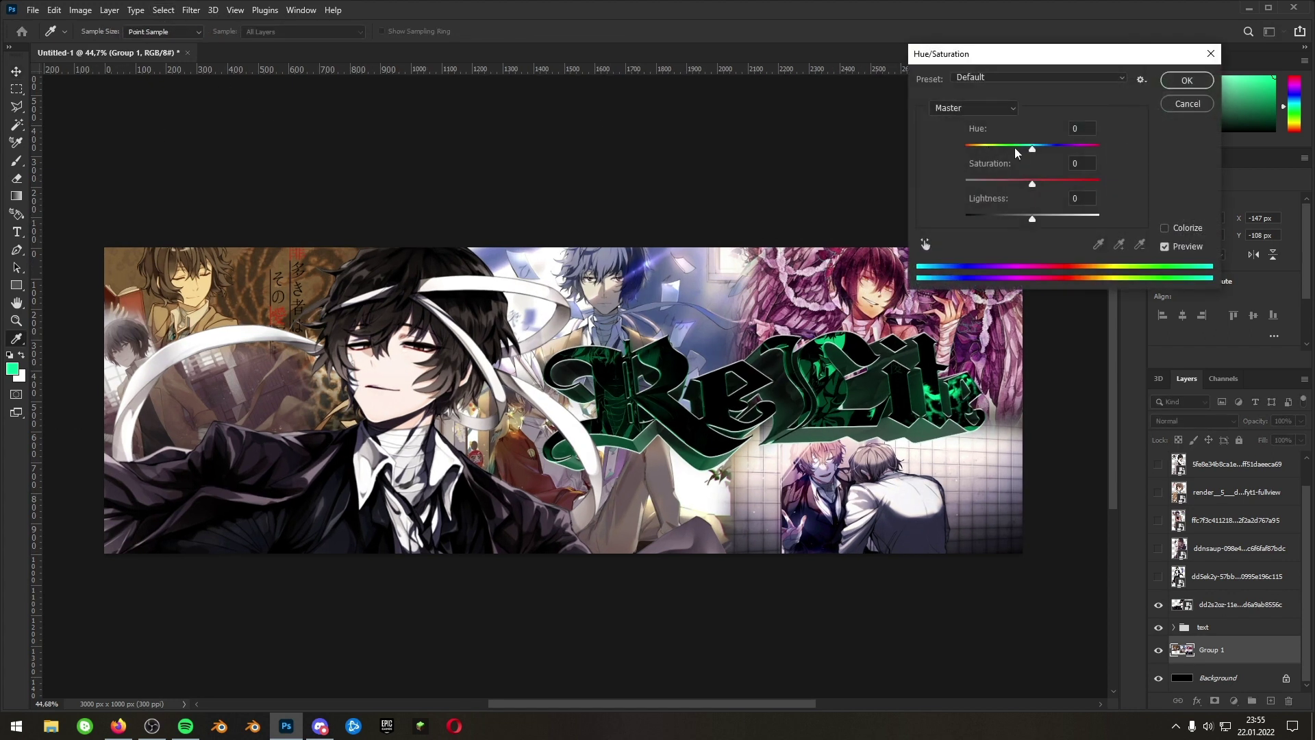
pyautogui.moveTo(1029, 186); pyautogui.dragTo(998, 194)
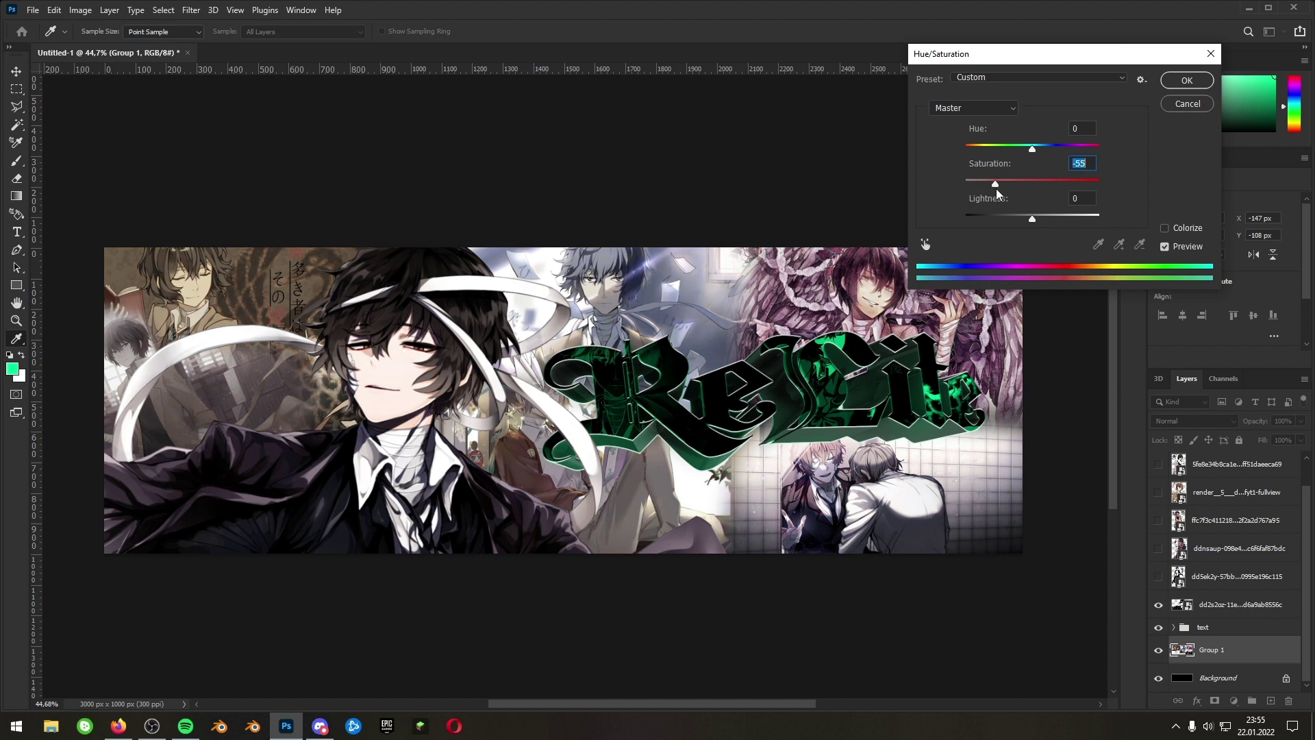
pyautogui.click(1167, 230)
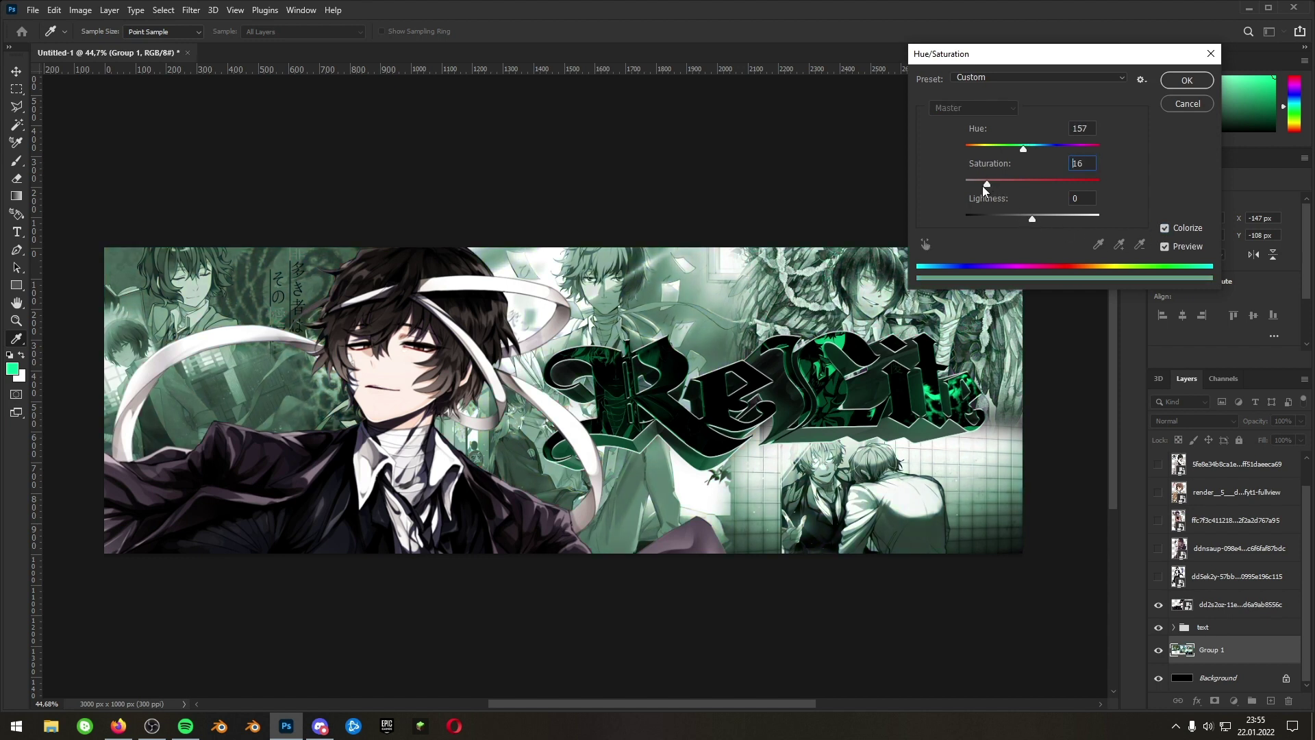
pyautogui.moveTo(1032, 219); pyautogui.dragTo(978, 224)
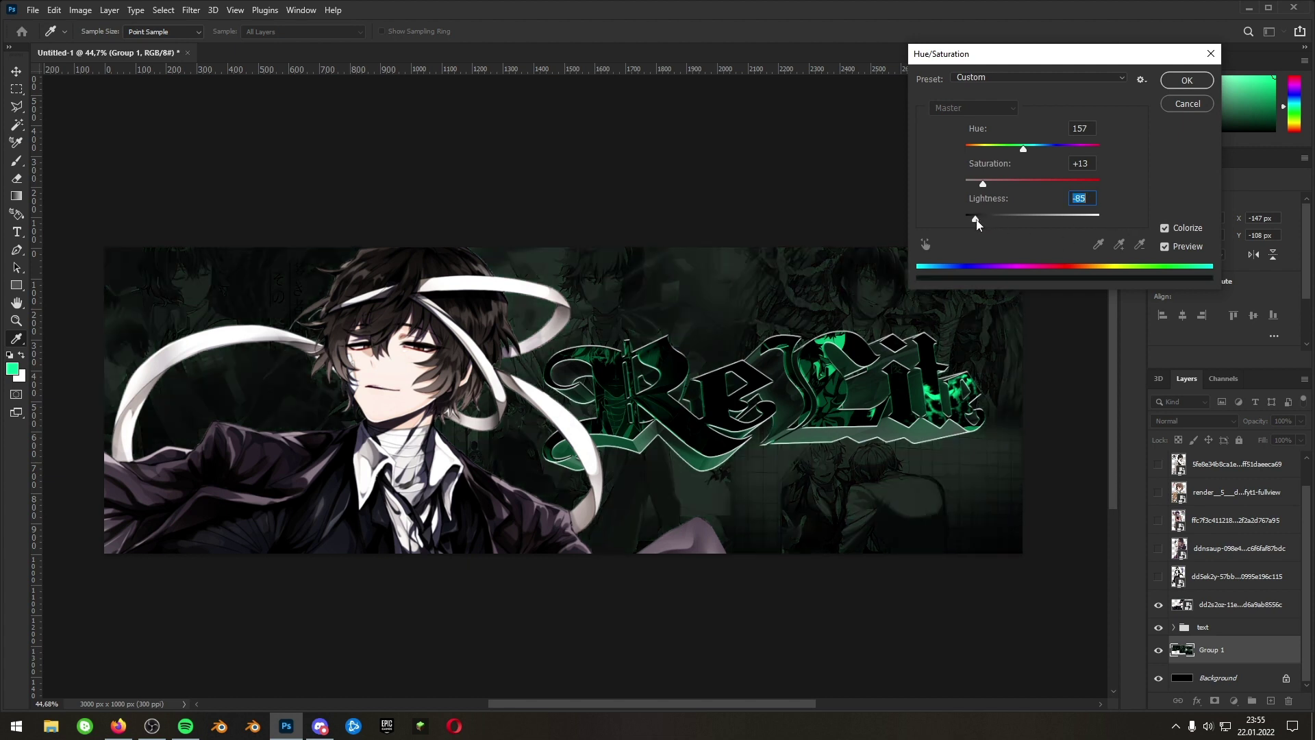
pyautogui.click(1184, 82)
# - Apply a slight Gaussian Blur to the merged background layer
pyautogui.click(191, 11)
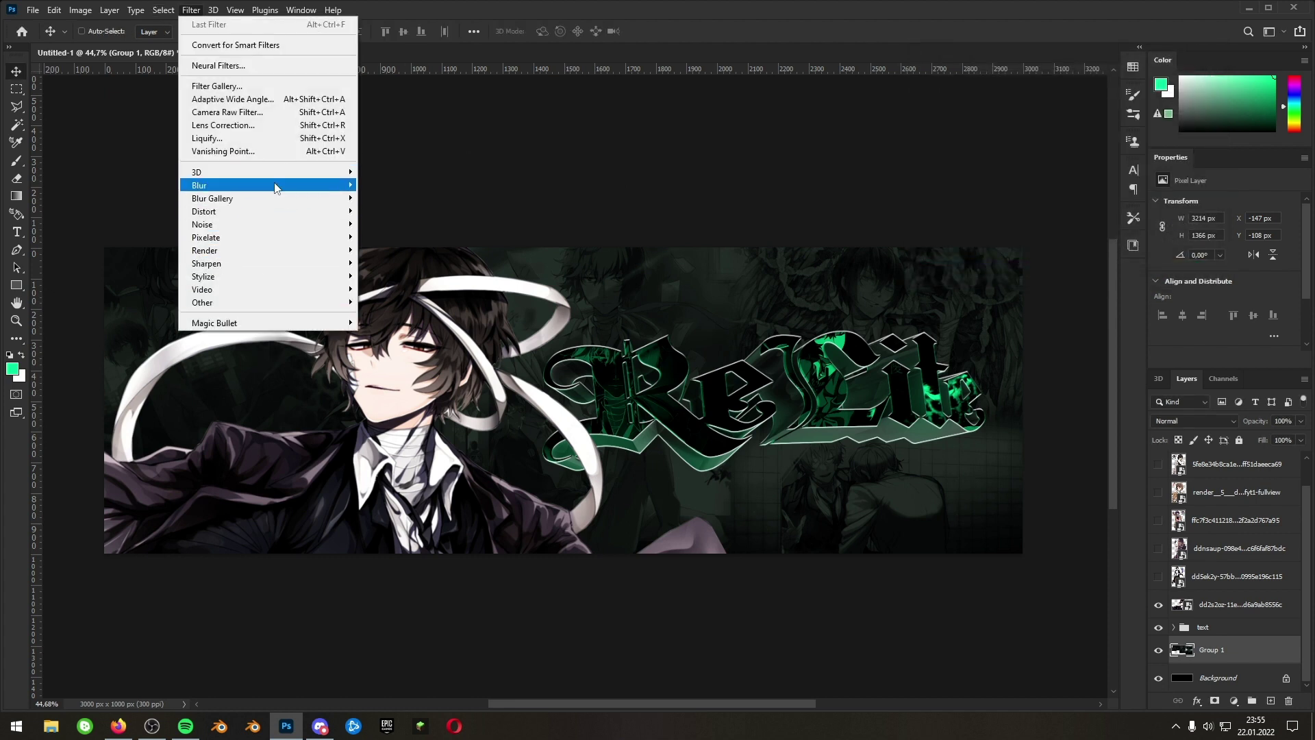
pyautogui.moveTo(277, 185)
pyautogui.click(392, 238)
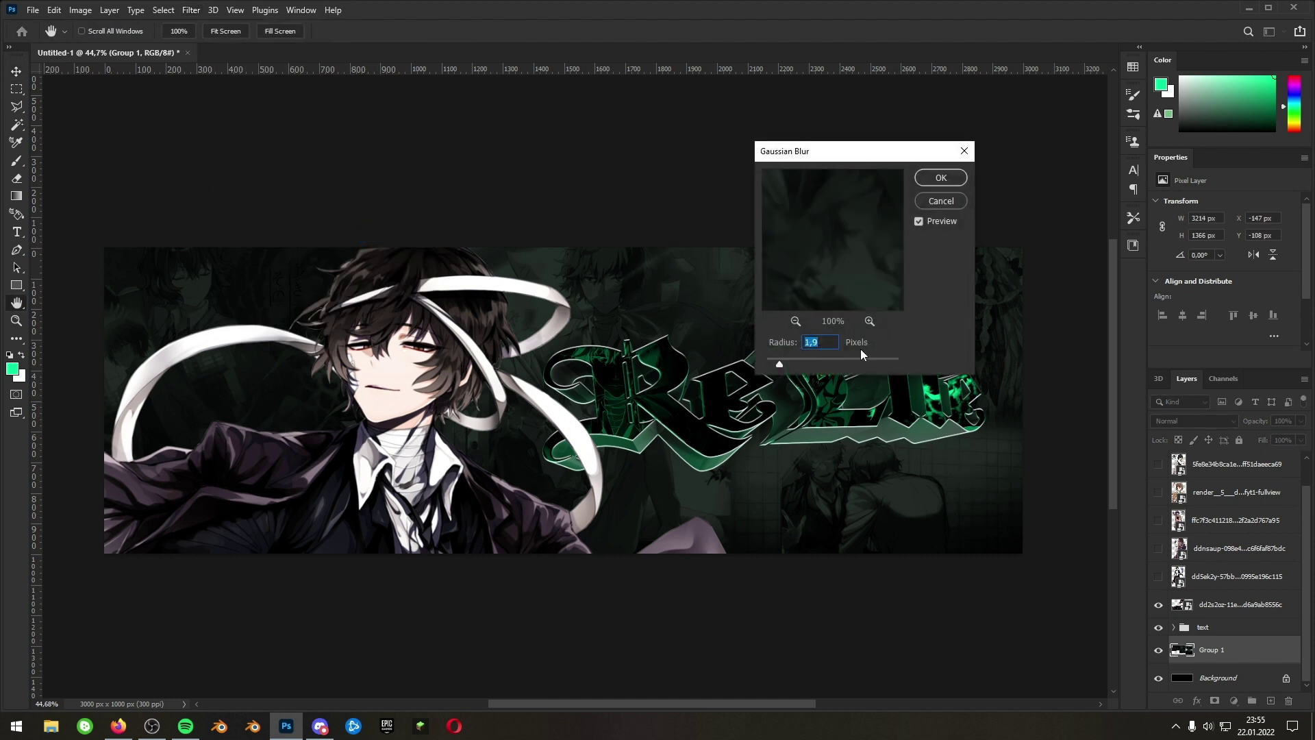
pyautogui.moveTo(784, 364); pyautogui.dragTo(787, 363)
pyautogui.moveTo(786, 367); pyautogui.dragTo(784, 369)
pyautogui.click(944, 183)
pyautogui.scroll(-3, 725, 366)
pyautogui.scroll(3, 720, 398)
pyautogui.scroll(-1, 740, 401)
pyautogui.scroll(1, 755, 406)
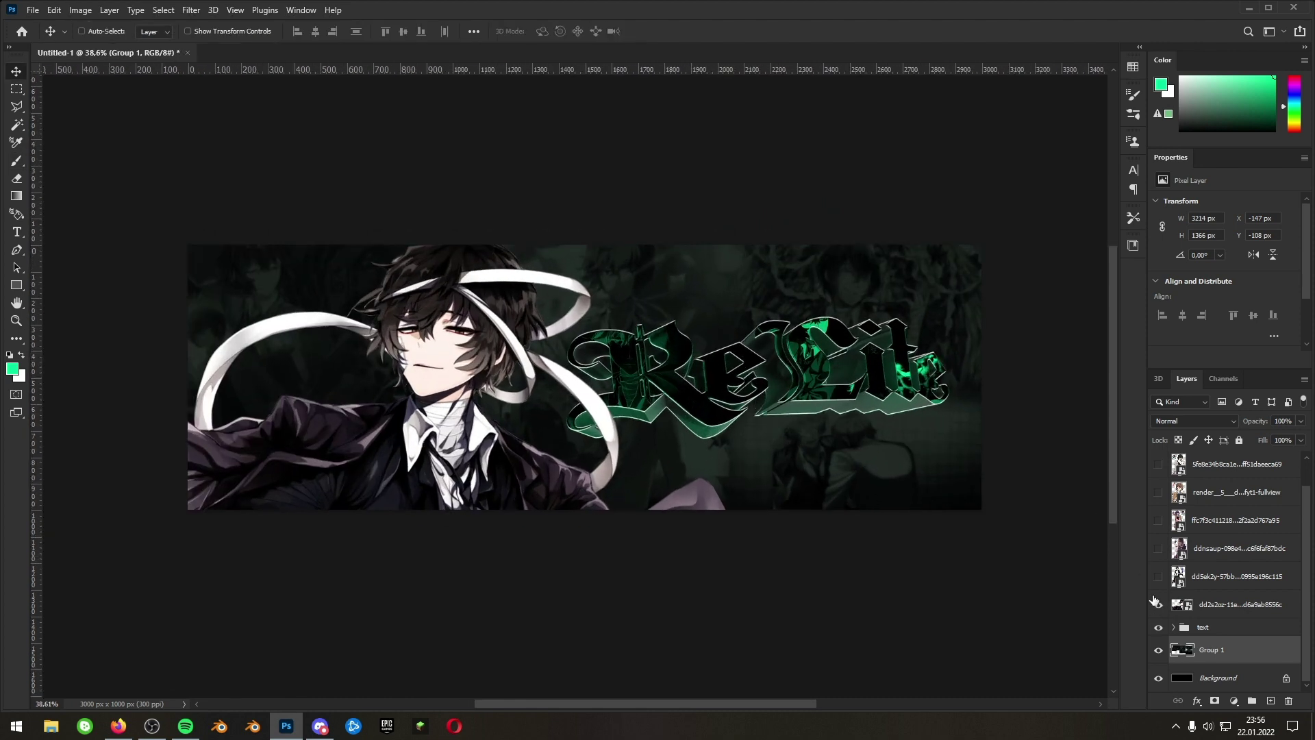
# - Select the topmost render layer, the tumblr image of the two characters, and make it visible
pyautogui.click(1242, 612)
pyautogui.scroll(1, 1226, 611)
pyautogui.click(1245, 610)
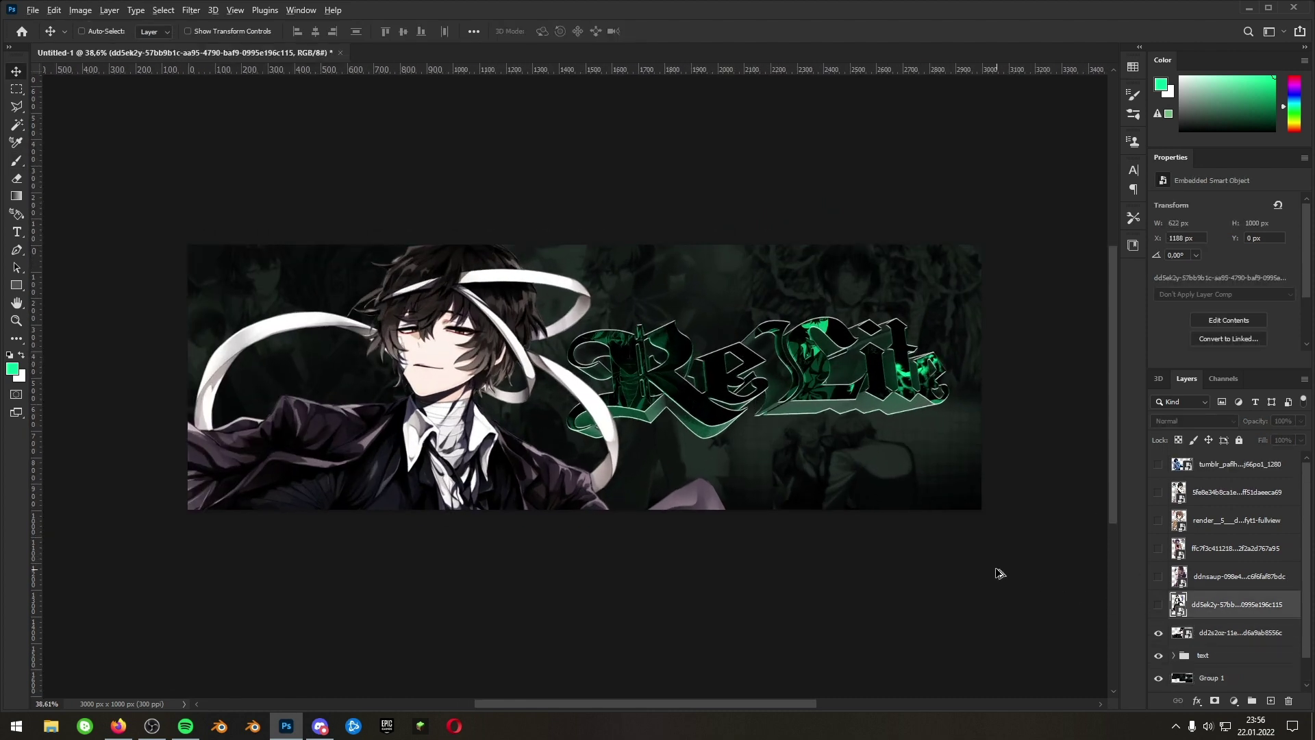
pyautogui.scroll(1, 1012, 579)
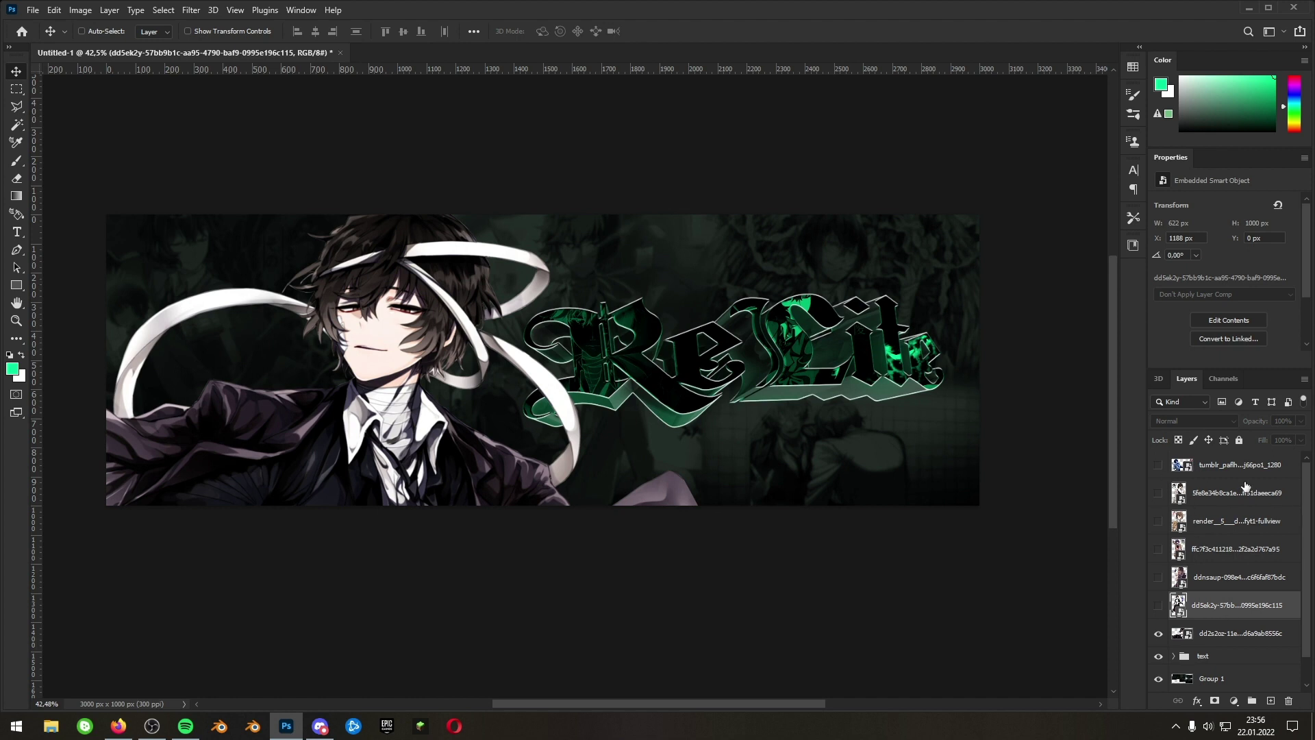
pyautogui.click(1178, 468)
pyautogui.click(1159, 467)
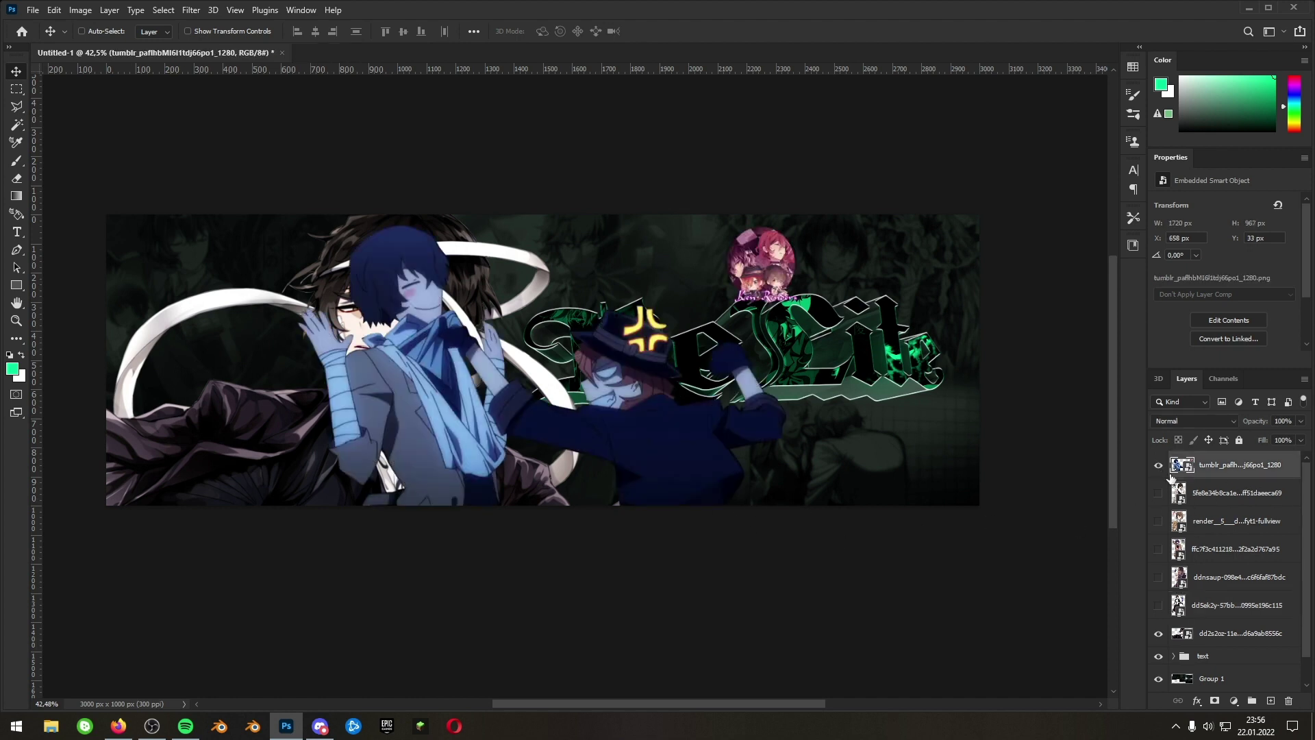
# - Rasterize the two-character render and erase the round pink logo above it with the Eraser
pyautogui.press('e')
pyautogui.scroll(5, 756, 297)
pyautogui.click(756, 295)
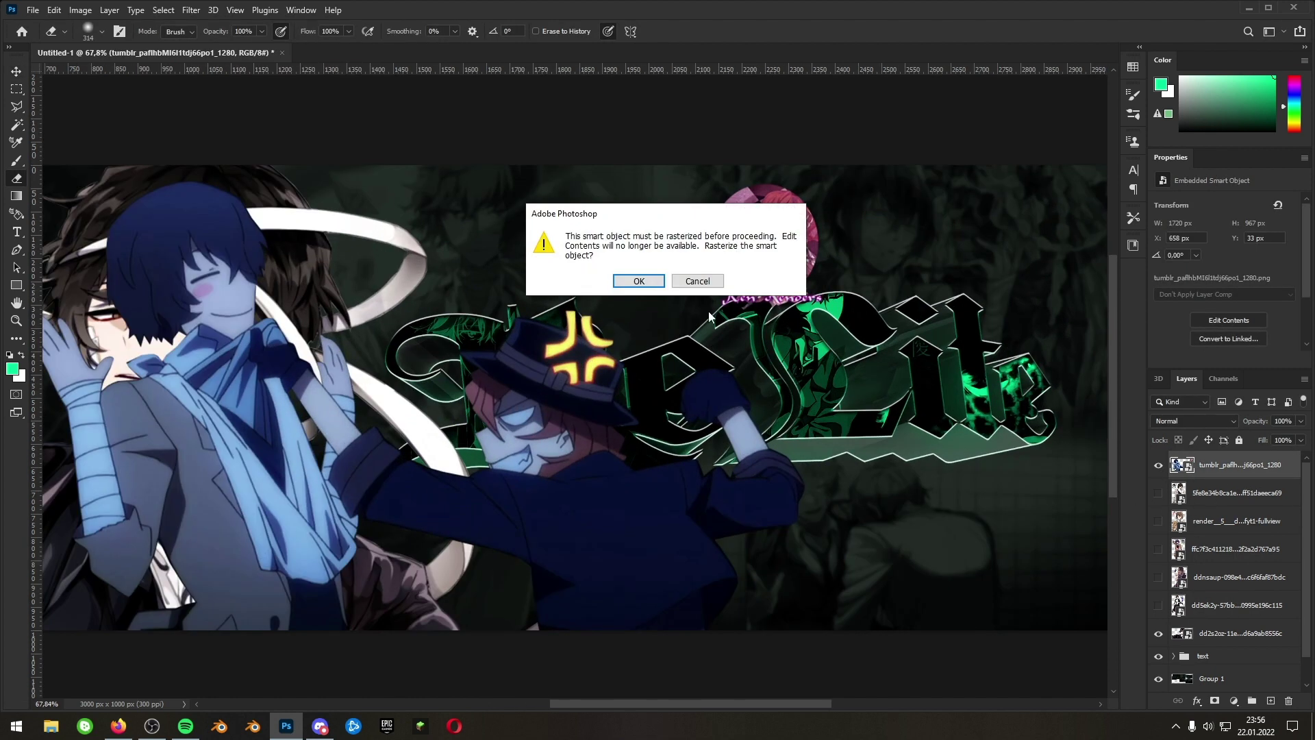
pyautogui.click(658, 280)
pyautogui.moveTo(773, 283)
pyautogui.mouseDown()
pyautogui.moveTo(724, 251)
pyautogui.moveTo(687, 194)
pyautogui.mouseUp()
# - Scale the two-character render down to about 539 x 305 px and place it in the banner's lower-right corner
pyautogui.scroll(-5, 856, 435)
pyautogui.hotkey('ctrl', 't')
pyautogui.moveTo(838, 538); pyautogui.dragTo(955, 525)
pyautogui.scroll(3, 983, 523)
pyautogui.moveTo(734, 549); pyautogui.dragTo(785, 521)
pyautogui.scroll(3, 939, 555)
pyautogui.moveTo(840, 706); pyautogui.dragTo(898, 706)
pyautogui.moveTo(724, 505); pyautogui.dragTo(802, 544)
pyautogui.moveTo(805, 377); pyautogui.dragTo(783, 389)
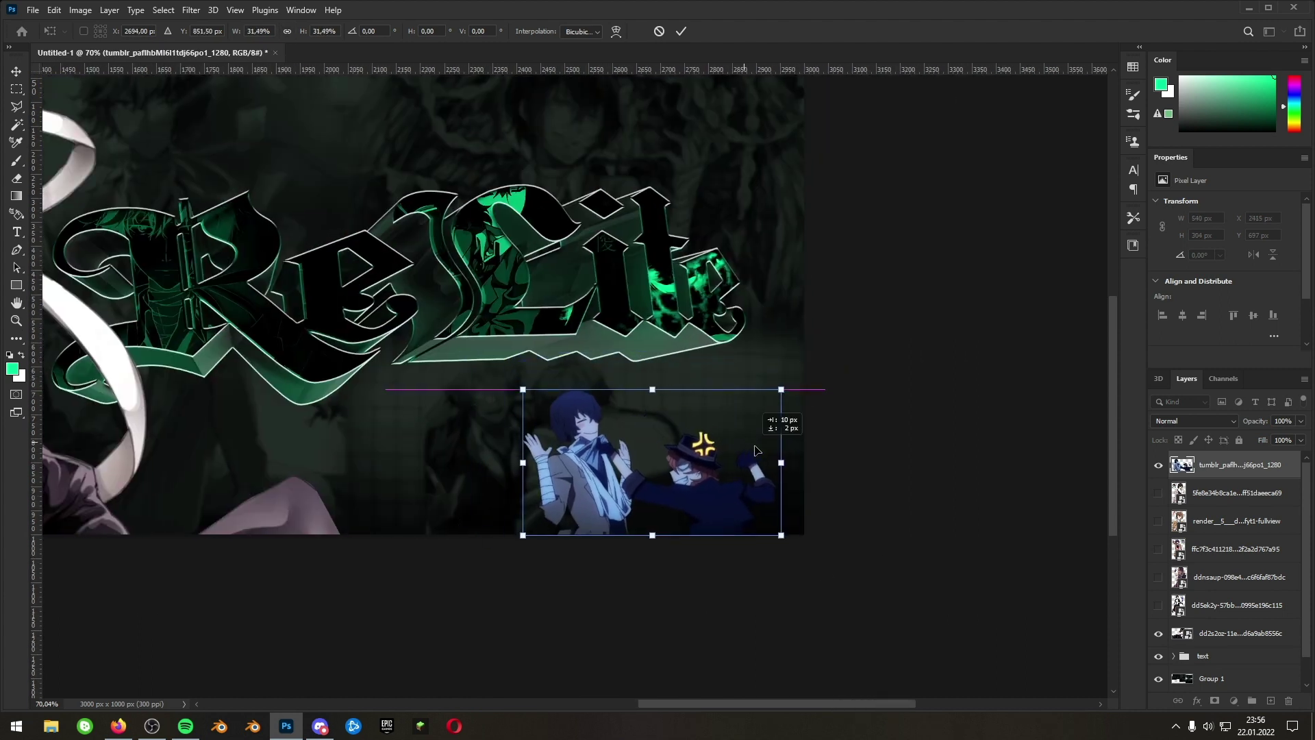
pyautogui.press('Return')
# - Add a Gradient Map adjustment layer and clip it to the two-character render
pyautogui.scroll(3, 767, 500)
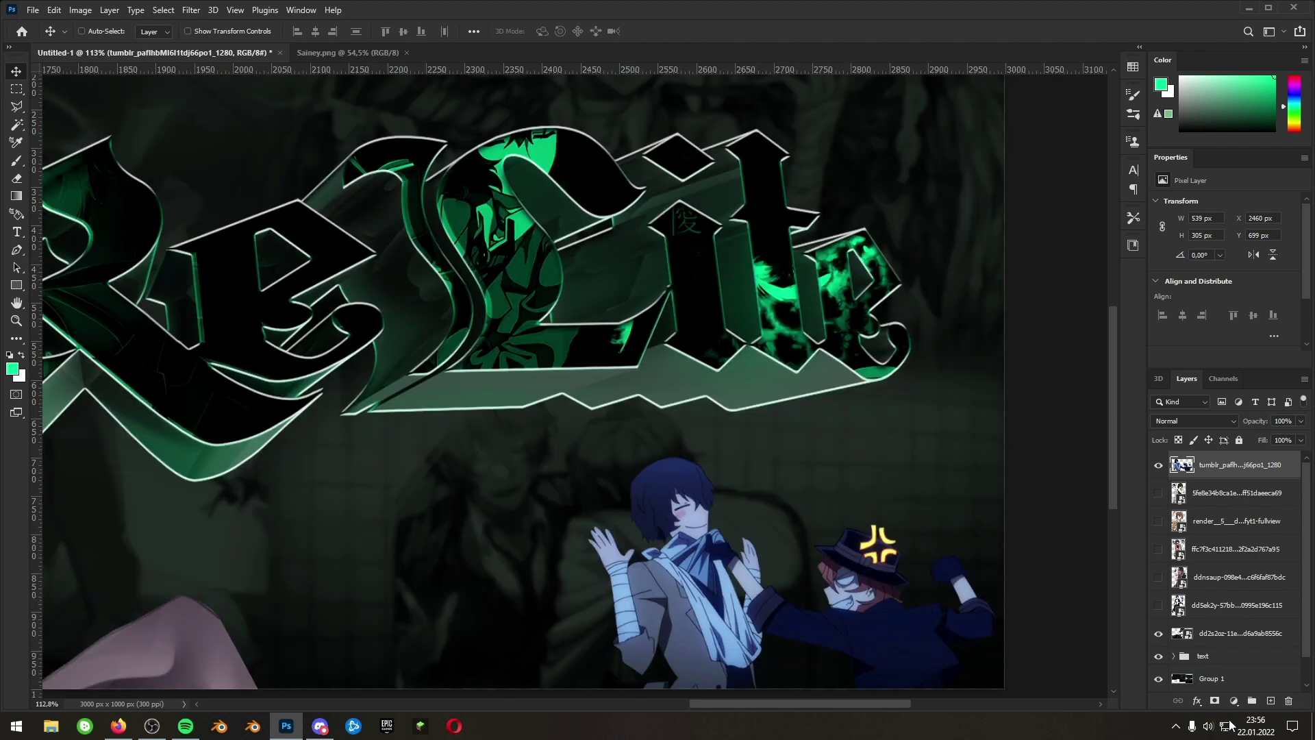
pyautogui.click(1233, 701)
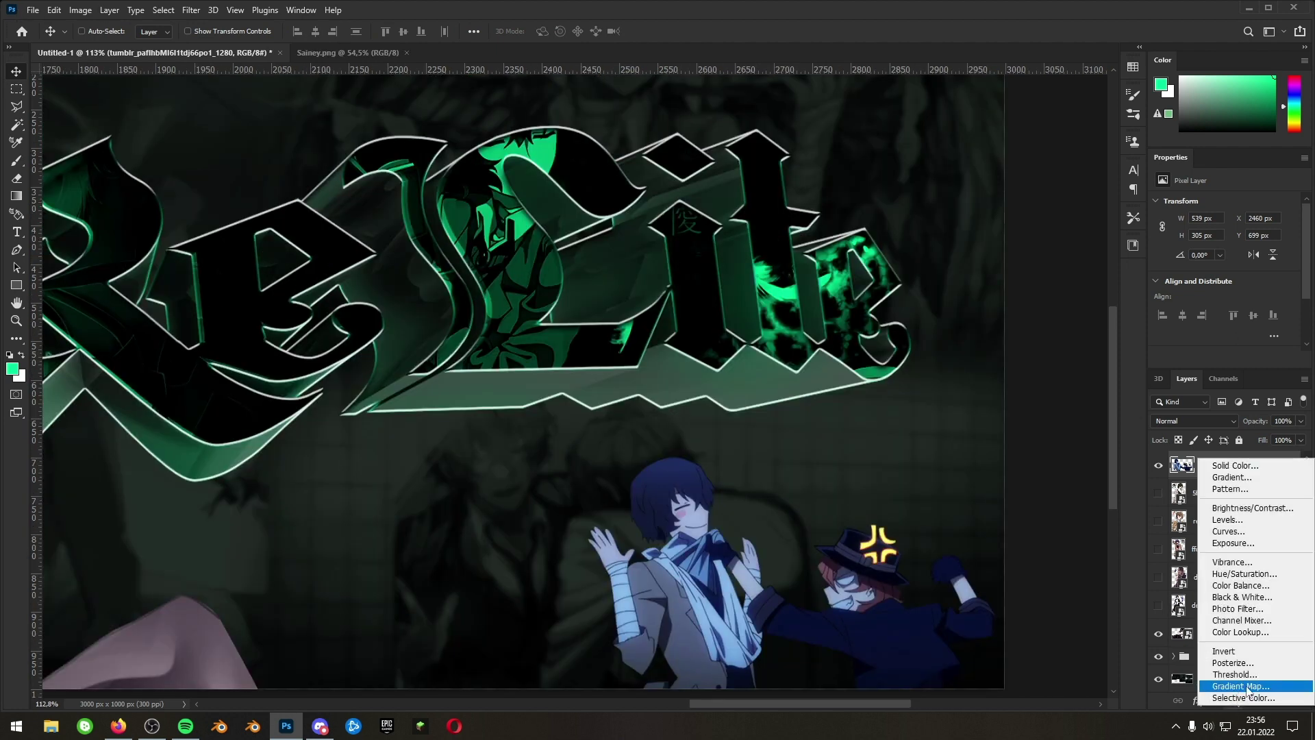
pyautogui.click(1241, 687)
pyautogui.keyDown('alt'); pyautogui.click(1226, 464); pyautogui.keyUp('alt')
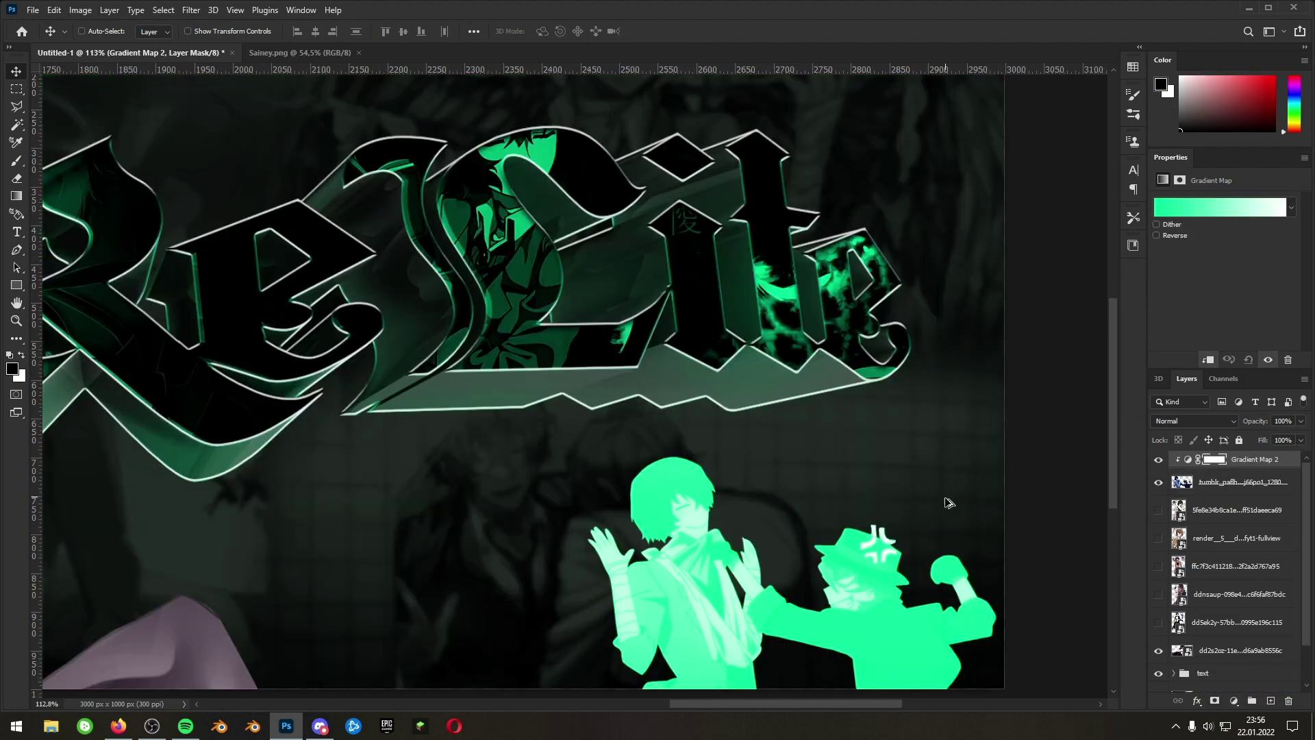
# - Change the gradient map's green start stop to black for a black-to-white gradient
pyautogui.scroll(-2, 1000, 514)
pyautogui.click(1192, 207)
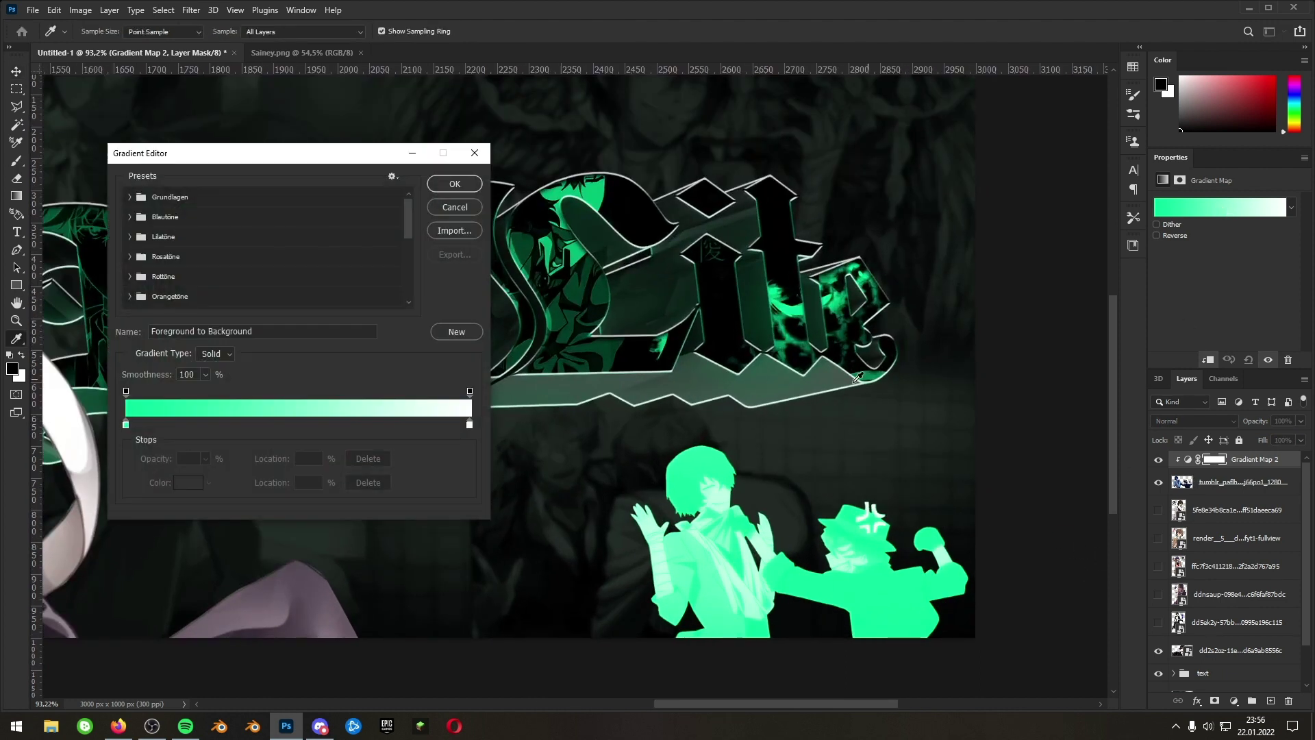
pyautogui.click(126, 425)
pyautogui.click(184, 489)
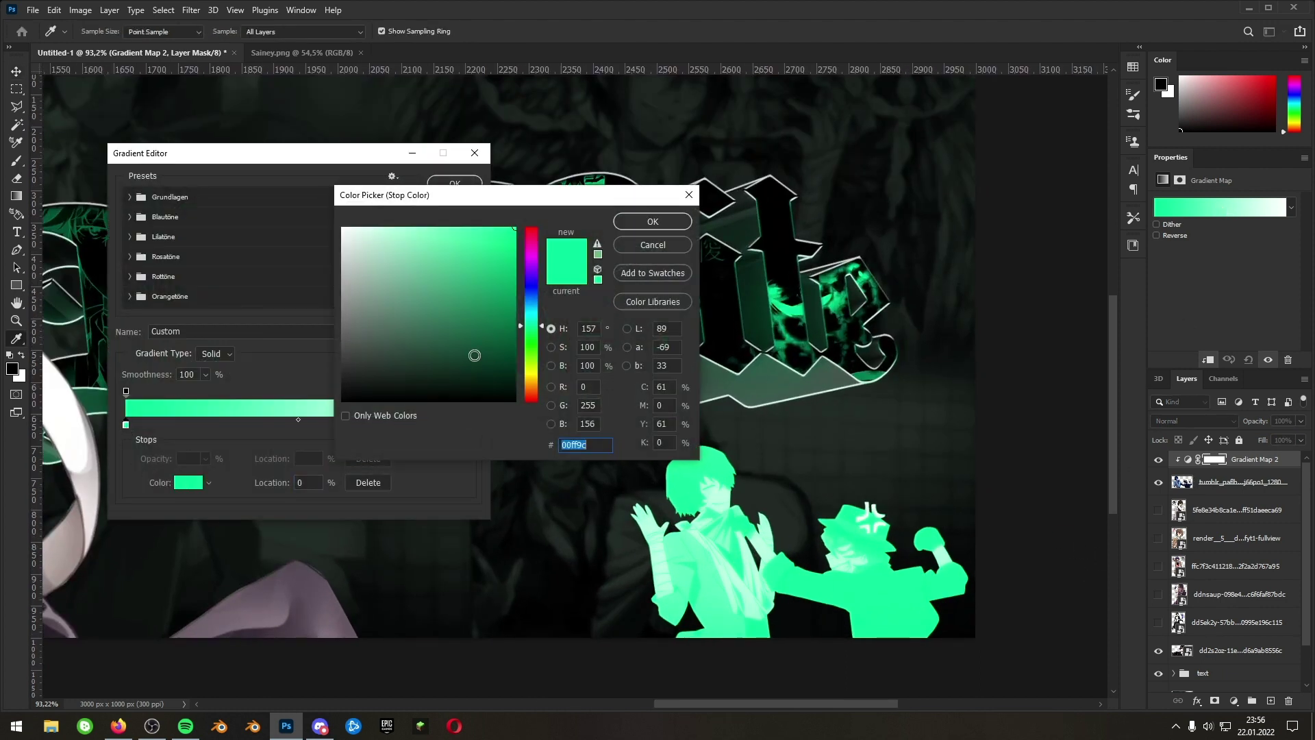
pyautogui.moveTo(473, 355); pyautogui.dragTo(446, 438)
pyautogui.click(651, 222)
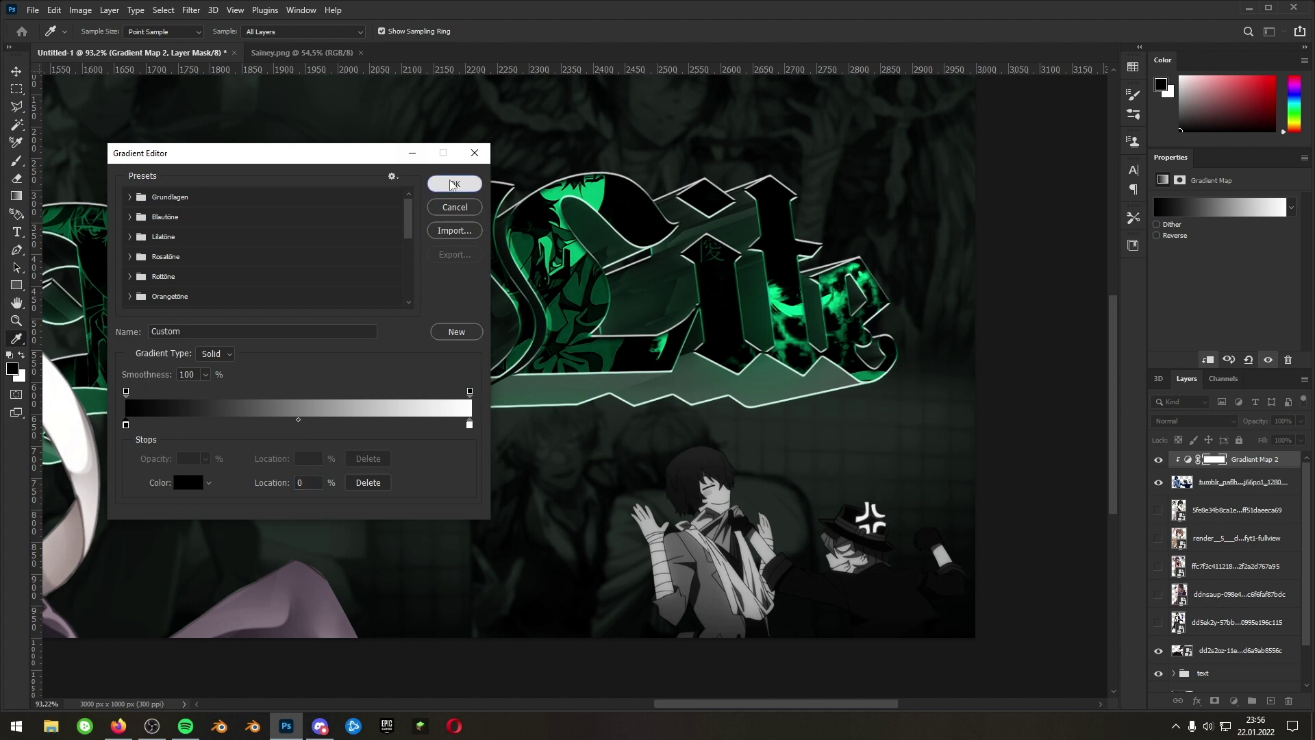
pyautogui.click(454, 184)
# - Add an Exposure adjustment layer above the gradient map and clip it to the two-character render
pyautogui.scroll(-2, 993, 562)
pyautogui.scroll(2, 994, 562)
pyautogui.scroll(-1, 993, 562)
pyautogui.click(1236, 702)
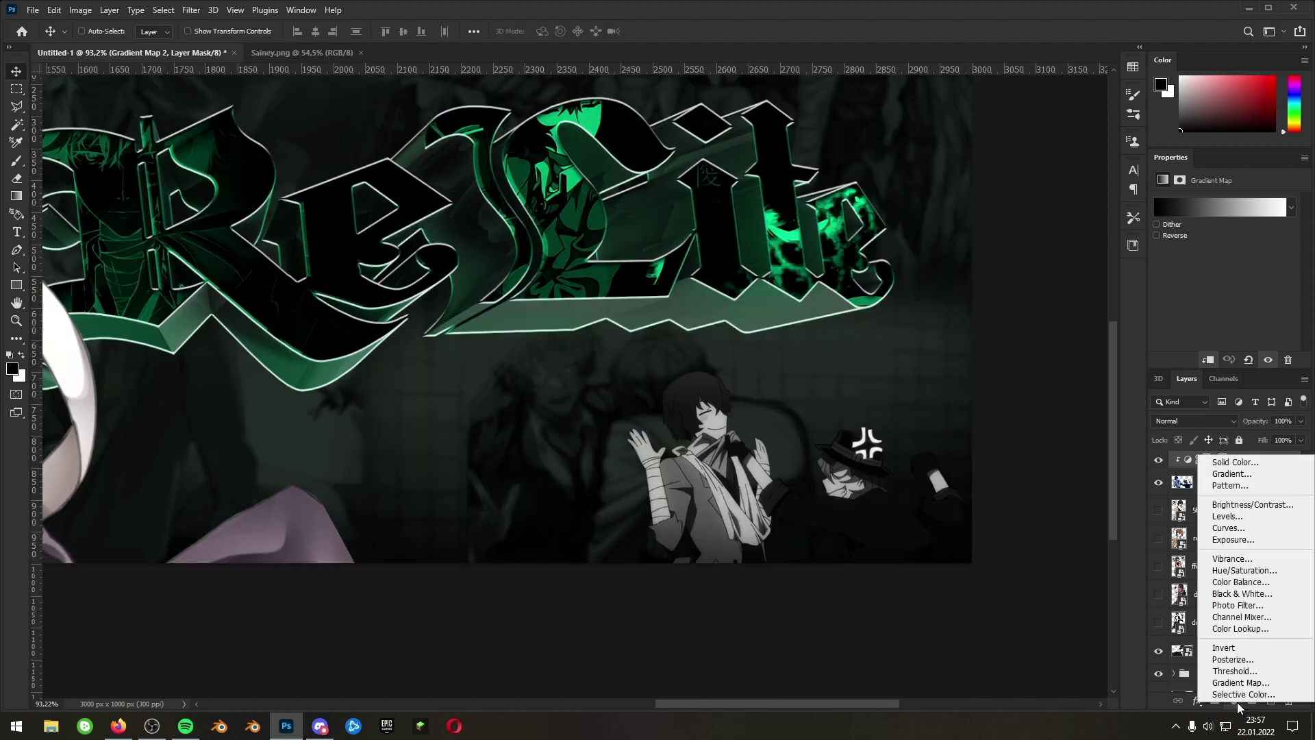
pyautogui.click(1143, 598)
pyautogui.click(1236, 702)
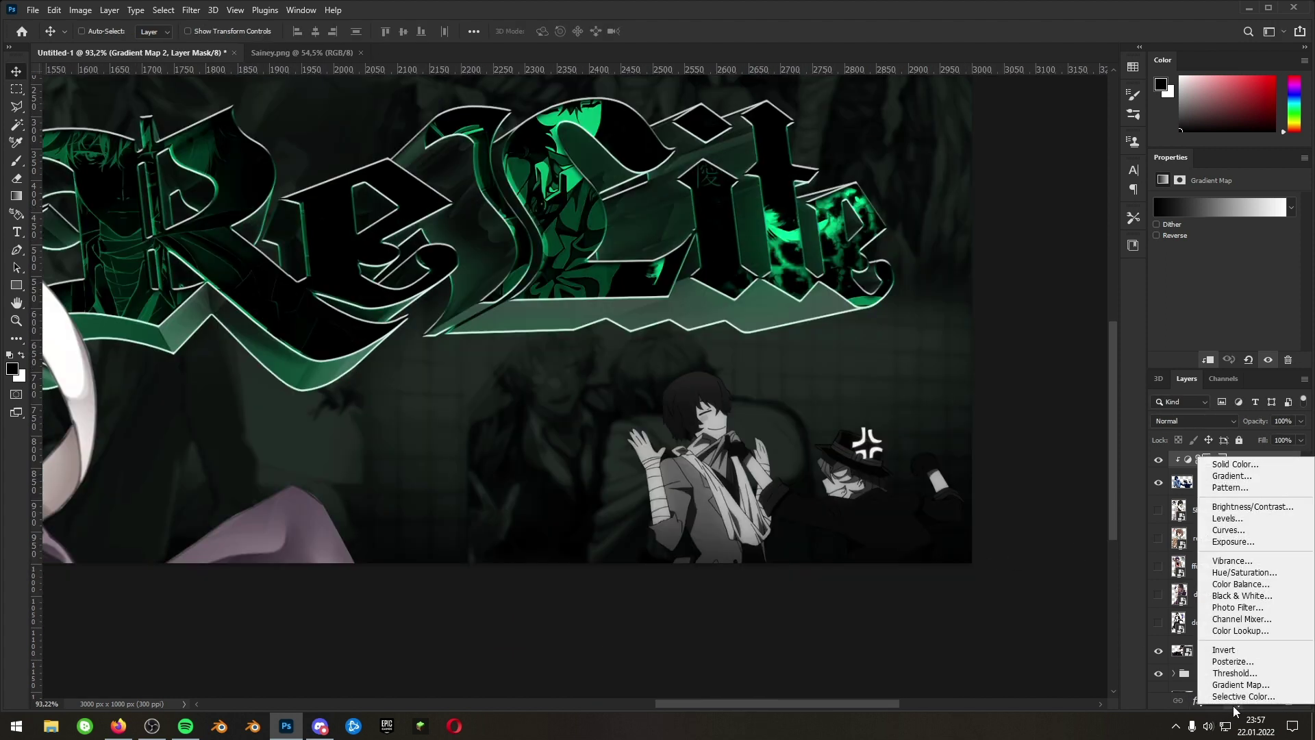
pyautogui.click(1253, 542)
pyautogui.keyDown('alt'); pyautogui.click(1249, 466); pyautogui.keyUp('alt')
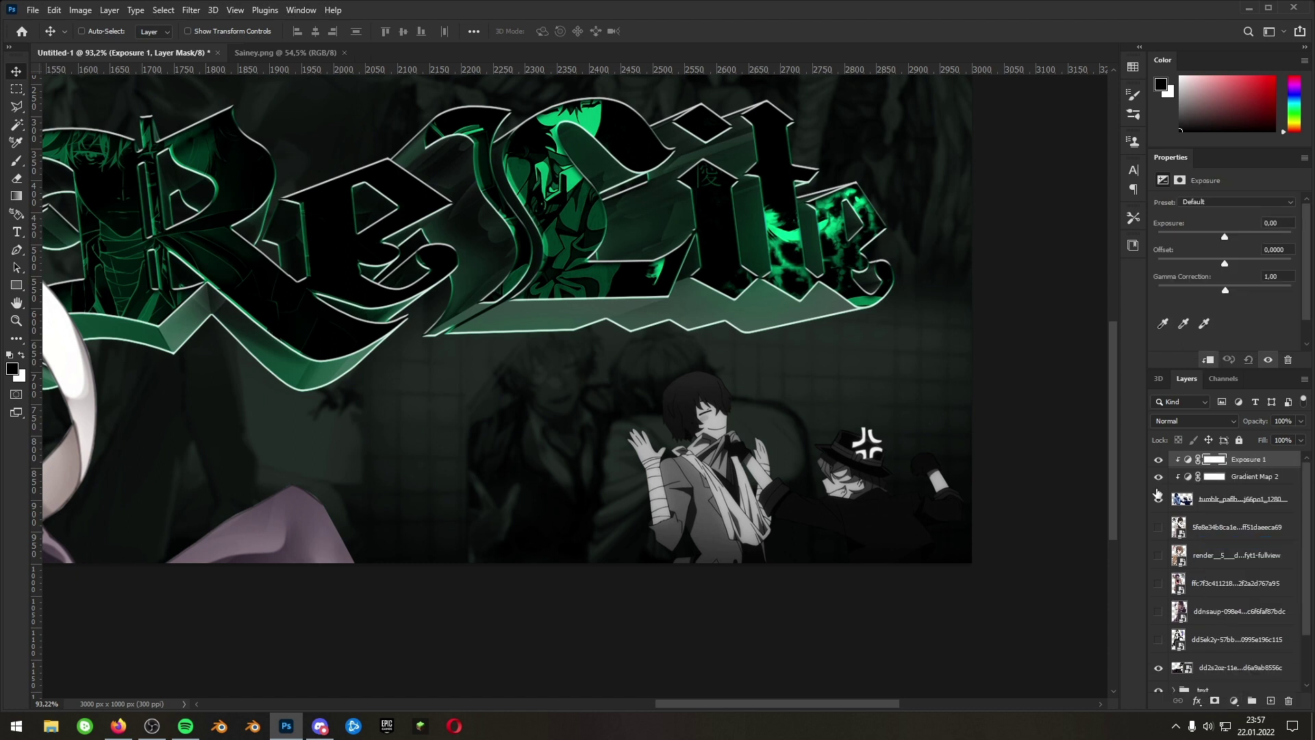
# - Set the Exposure adjustment to exposure +1.06 and gamma correction 0.92
pyautogui.scroll(1, 985, 403)
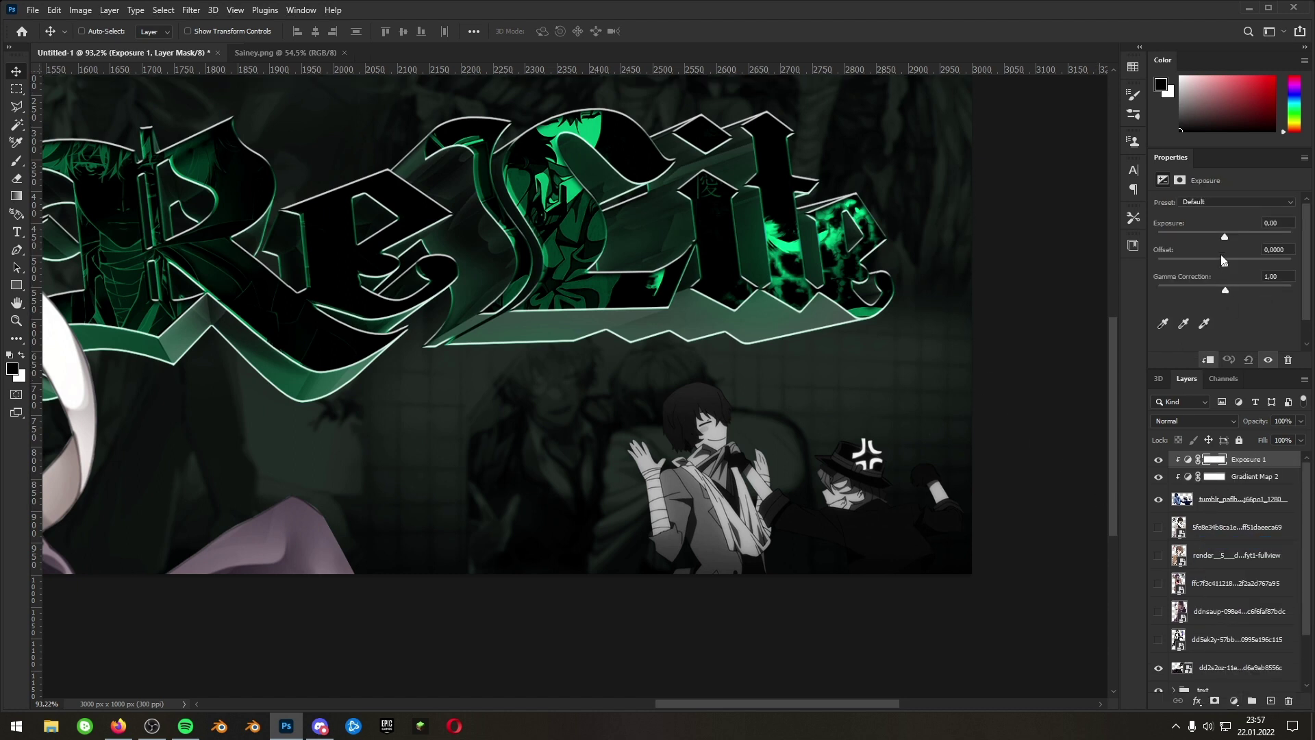
pyautogui.moveTo(1225, 238); pyautogui.dragTo(1236, 241)
pyautogui.scroll(2, 842, 446)
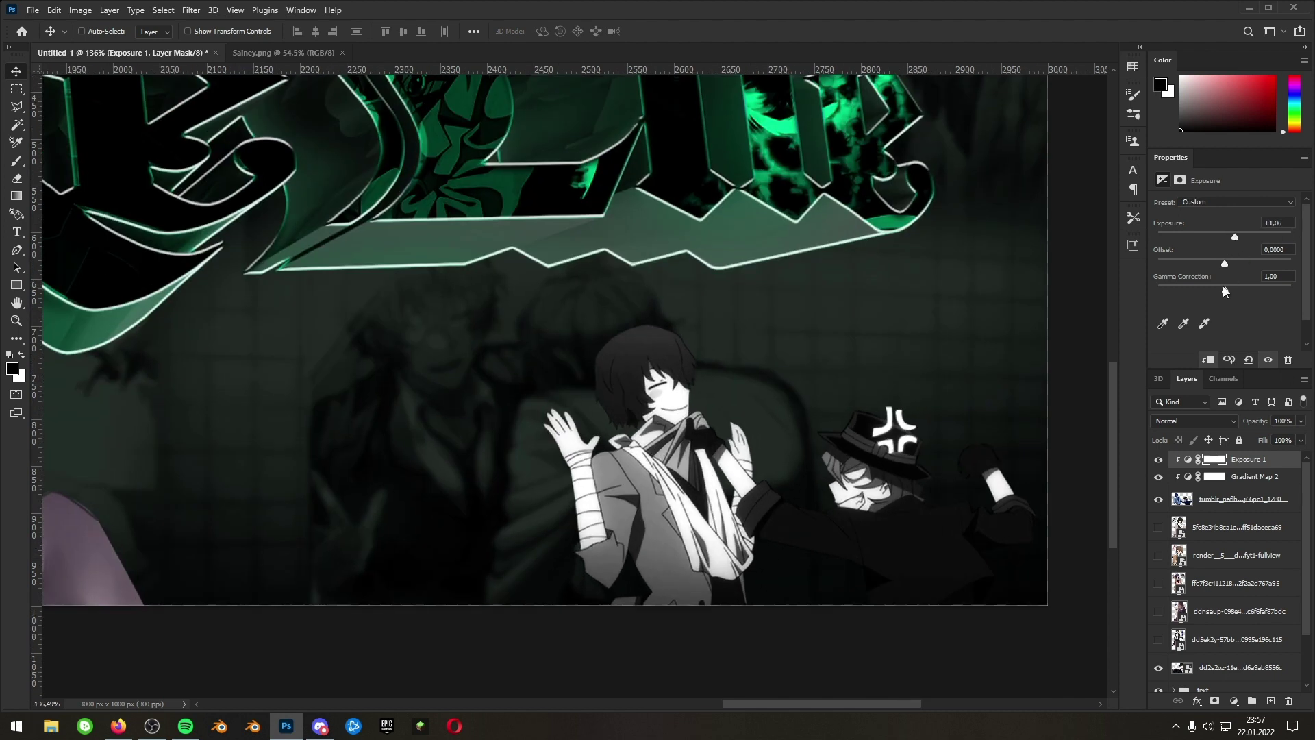
pyautogui.moveTo(1227, 293); pyautogui.dragTo(1231, 294)
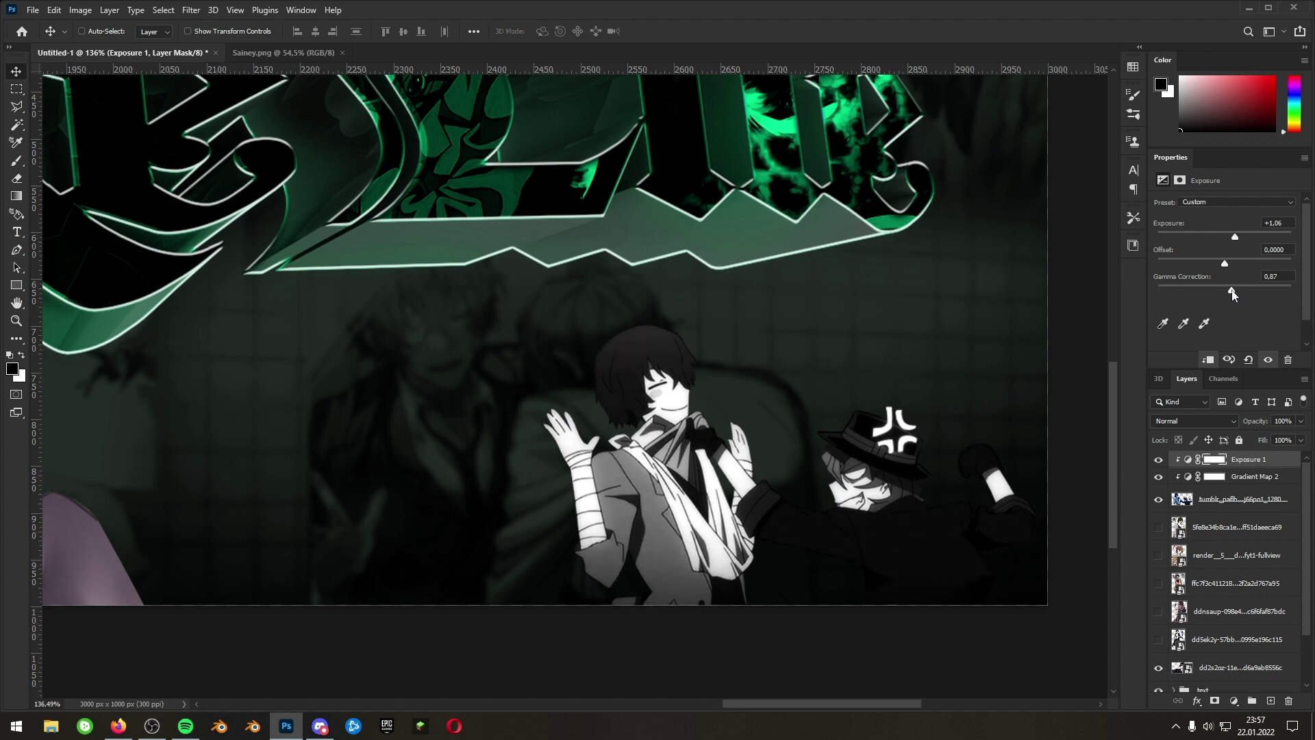
pyautogui.scroll(-7, 925, 439)
pyautogui.scroll(3, 925, 438)
pyautogui.moveTo(1231, 294); pyautogui.dragTo(1233, 293)
pyautogui.scroll(-4, 926, 412)
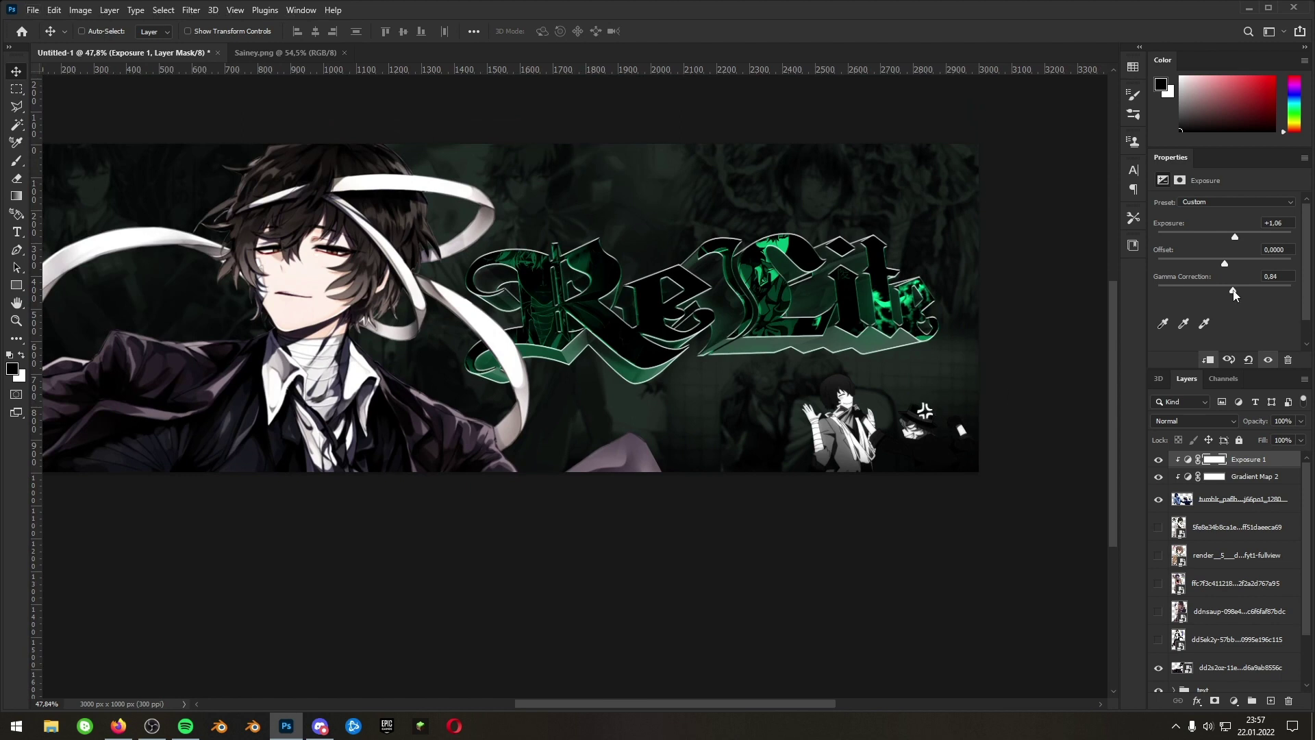
pyautogui.moveTo(1231, 294); pyautogui.dragTo(1230, 294)
pyautogui.scroll(-4, 705, 367)
pyautogui.scroll(5, 589, 357)
pyautogui.scroll(1, 908, 428)
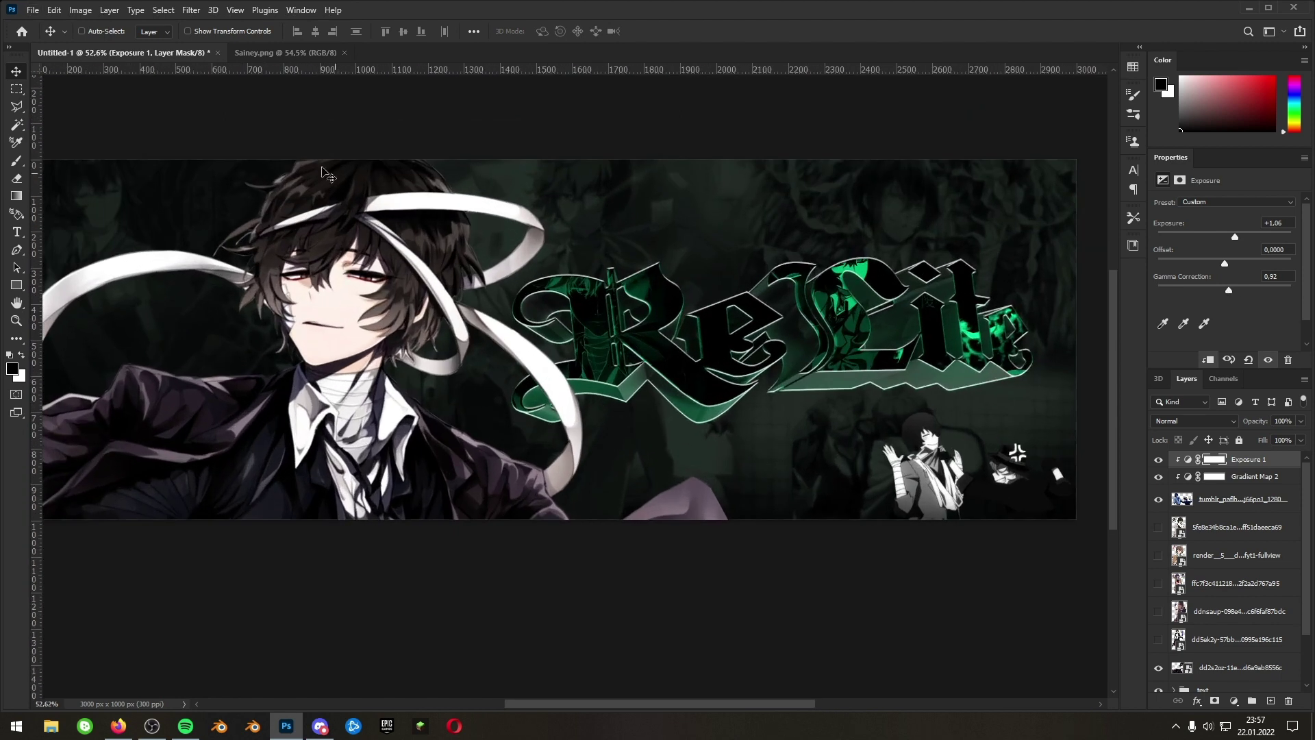
# - Select the 5fe8e34b8ca1e render layer of the character holding a book and make it visible
pyautogui.click(1266, 501)
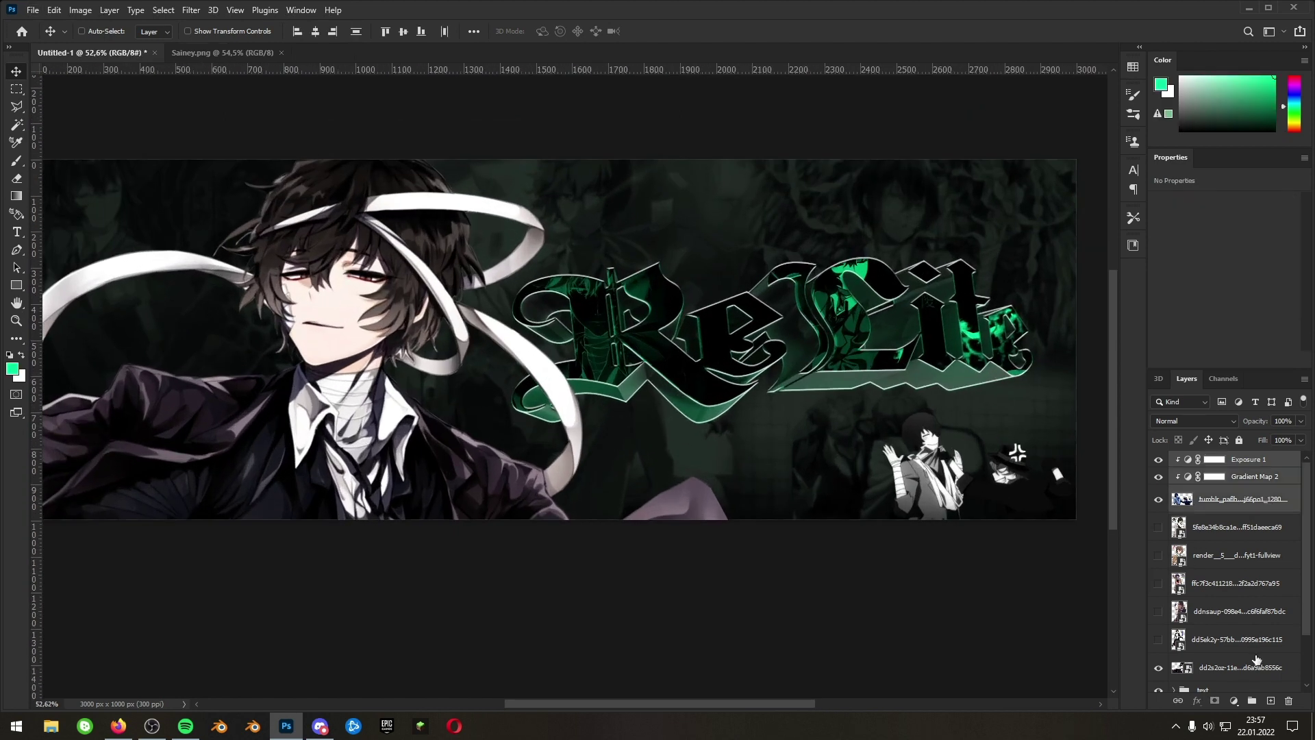
pyautogui.click(1258, 672)
pyautogui.scroll(-1, 892, 480)
pyautogui.scroll(4, 901, 479)
pyautogui.click(1244, 529)
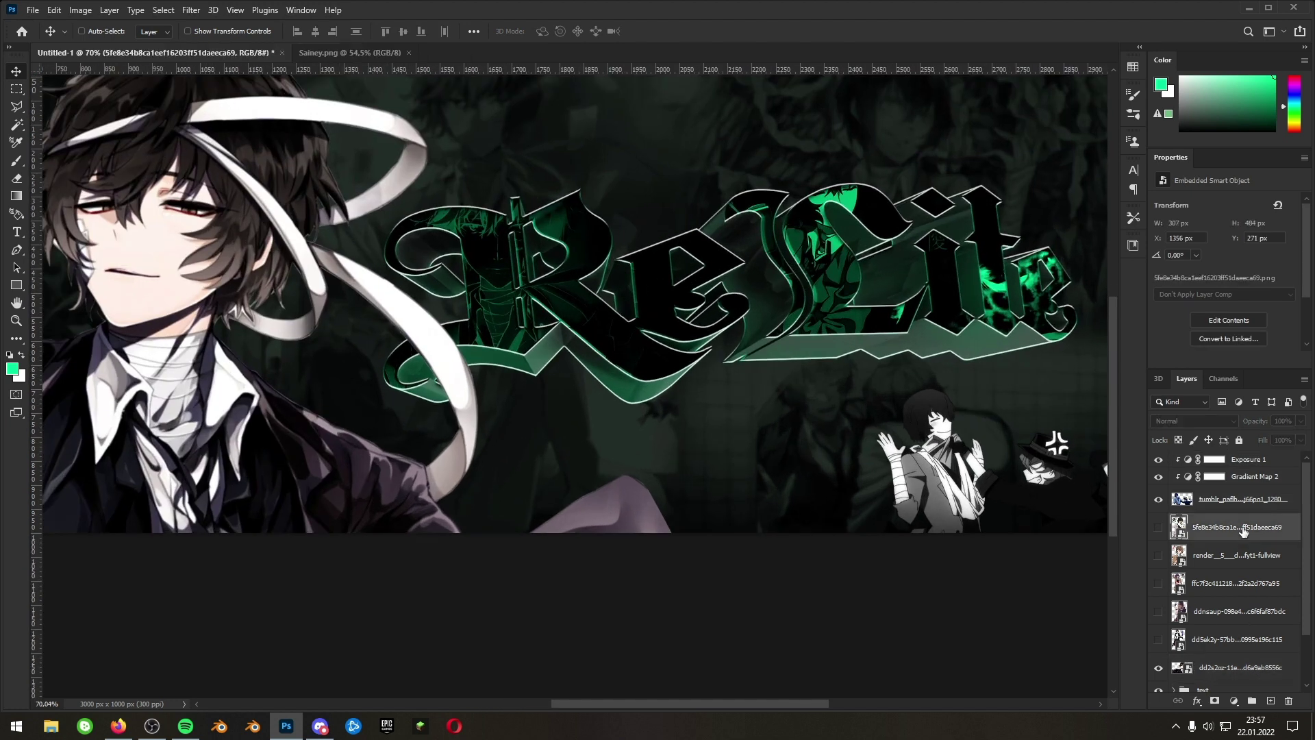
pyautogui.click(1158, 529)
pyautogui.scroll(-2, 891, 531)
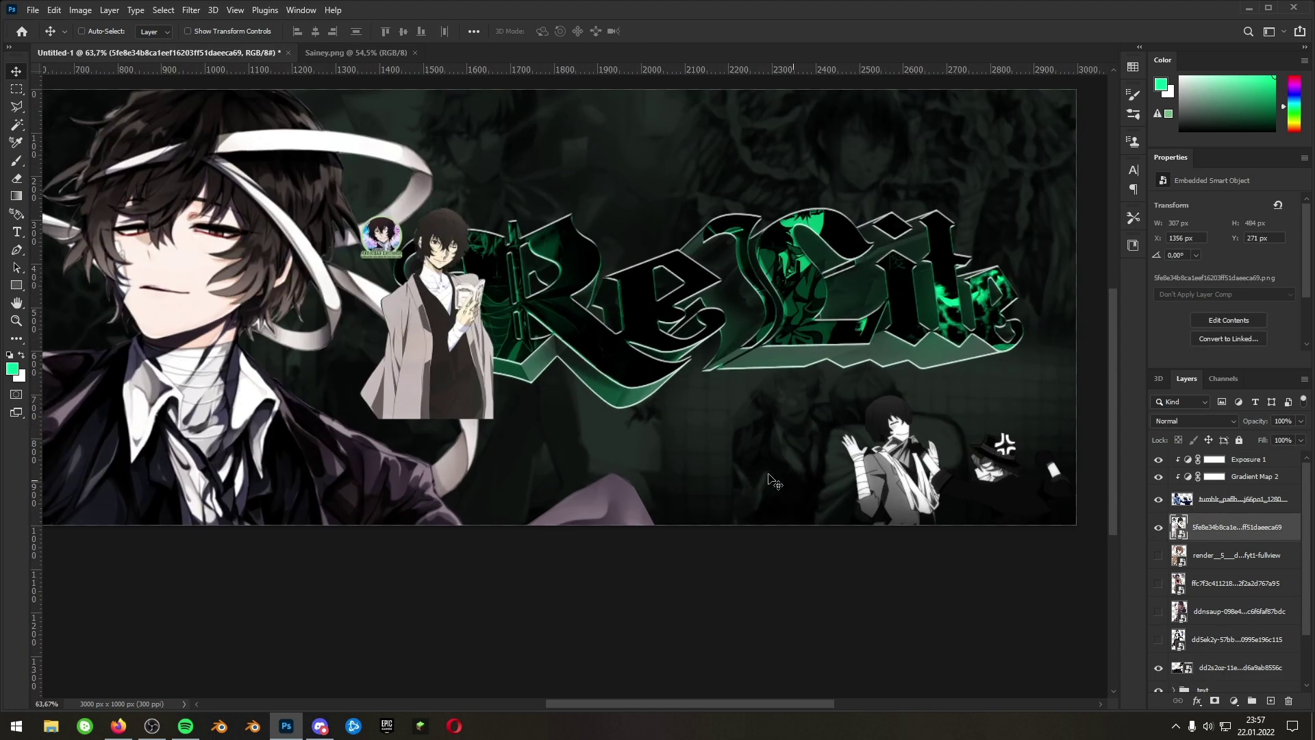
# - Rasterize the book-holding render and erase the round logo beside its head with an eraser about 106 px wide
pyautogui.press('b')
pyautogui.scroll(6, 376, 247)
pyautogui.click(363, 263)
pyautogui.press('Return')
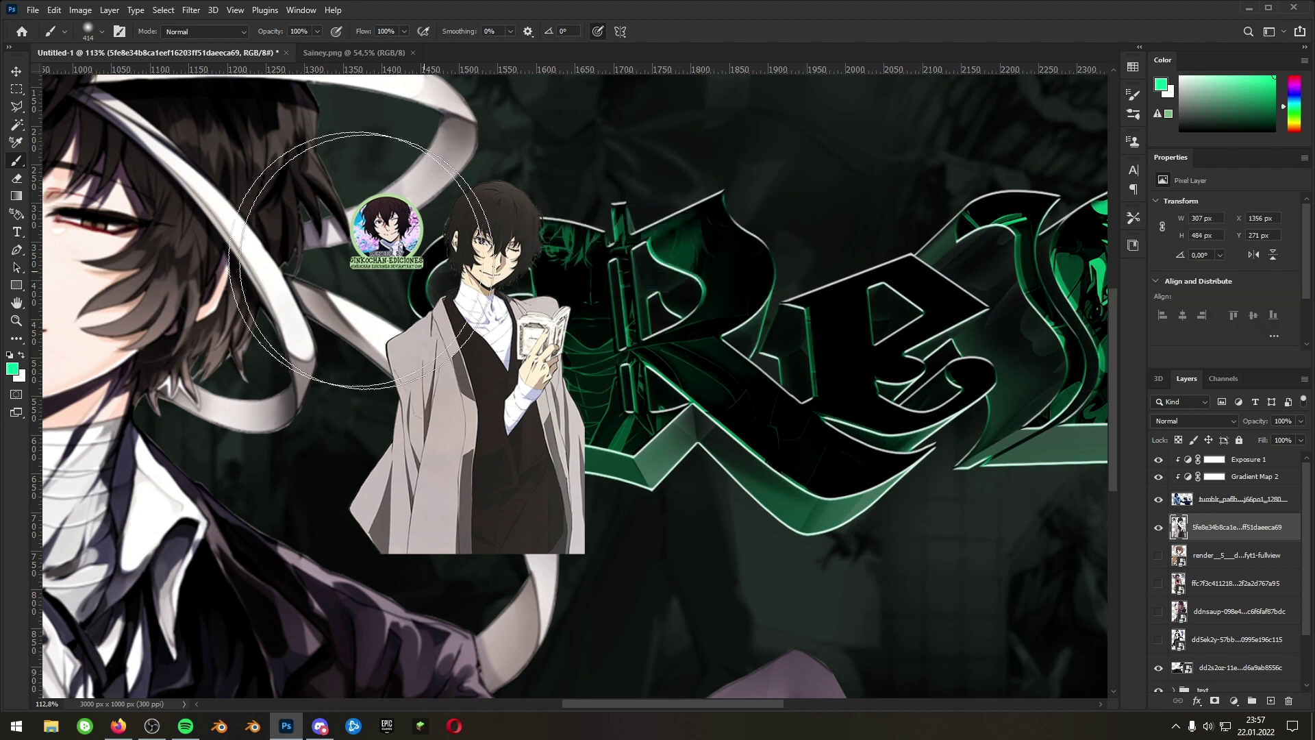
pyautogui.press('e')
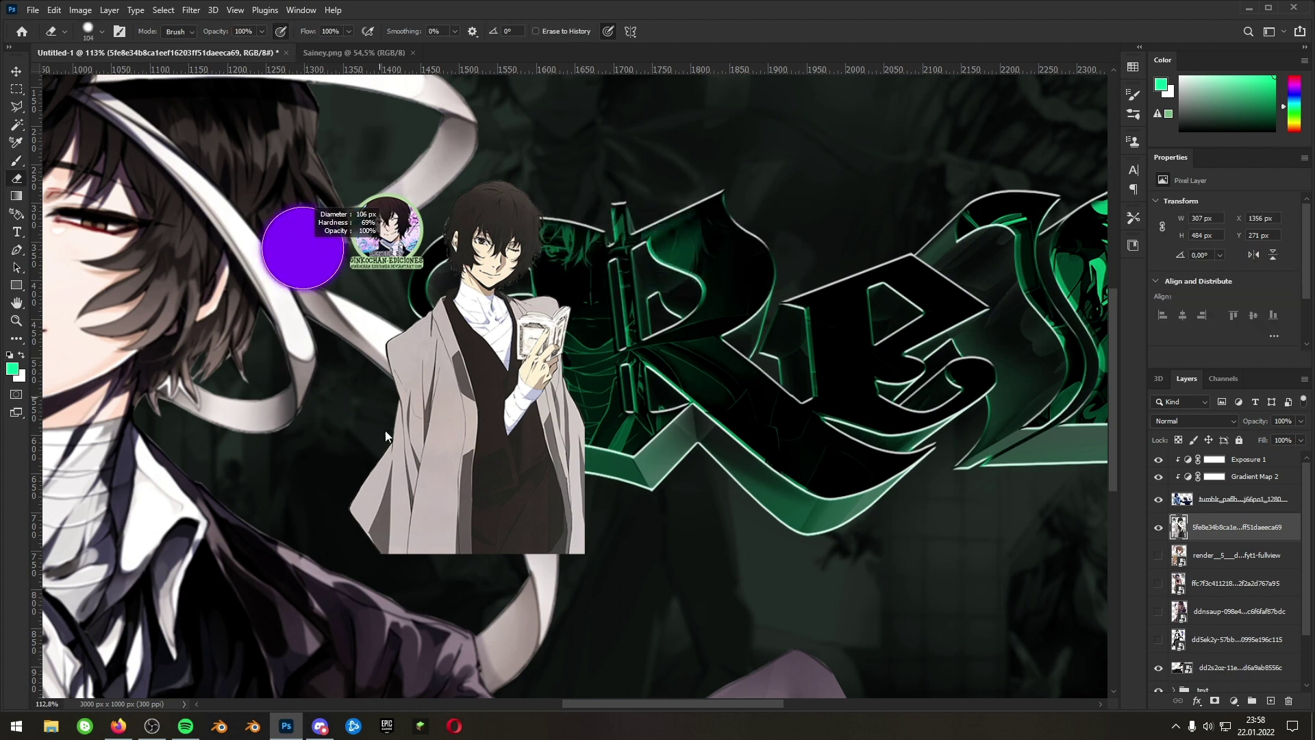
pyautogui.scroll(-4, 375, 269)
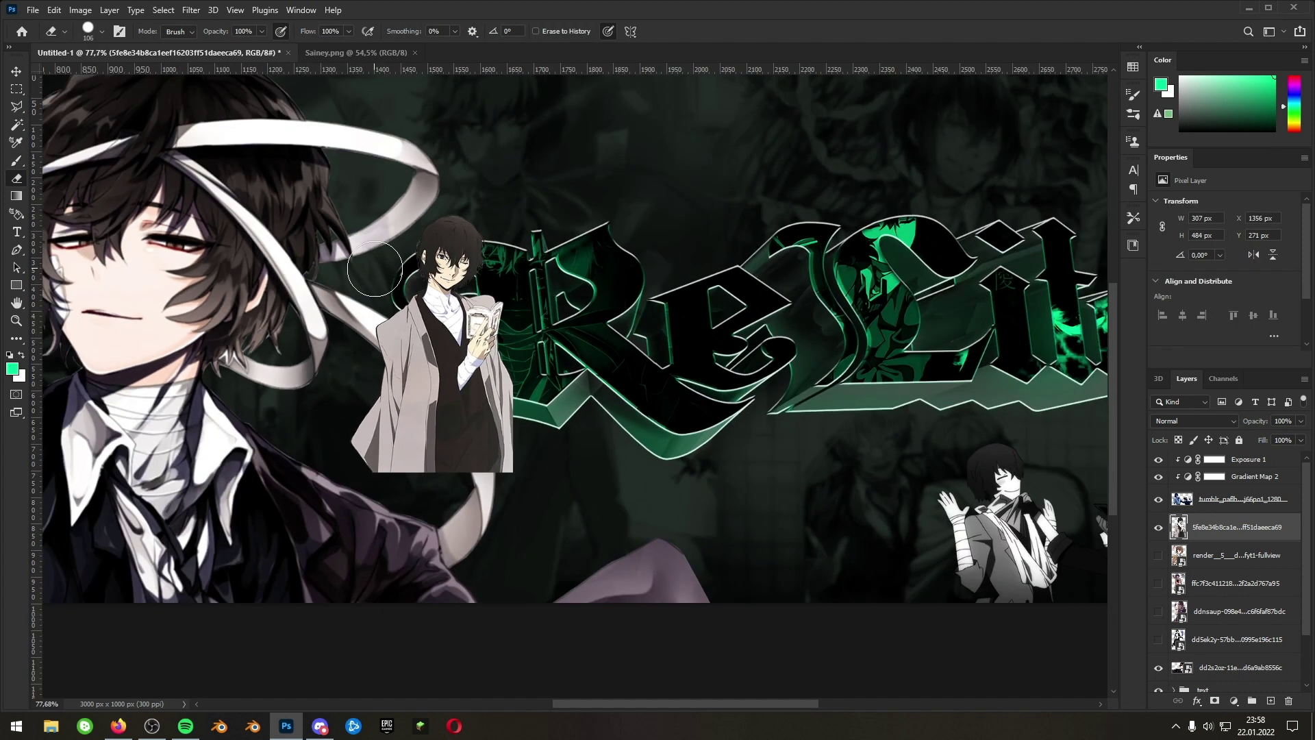
# - Move the book-holding render to the main character's shoulder and reorder its layer directly below the main character's layer
pyautogui.scroll(-3, 420, 333)
pyautogui.press('v')
pyautogui.moveTo(422, 336); pyautogui.dragTo(347, 440)
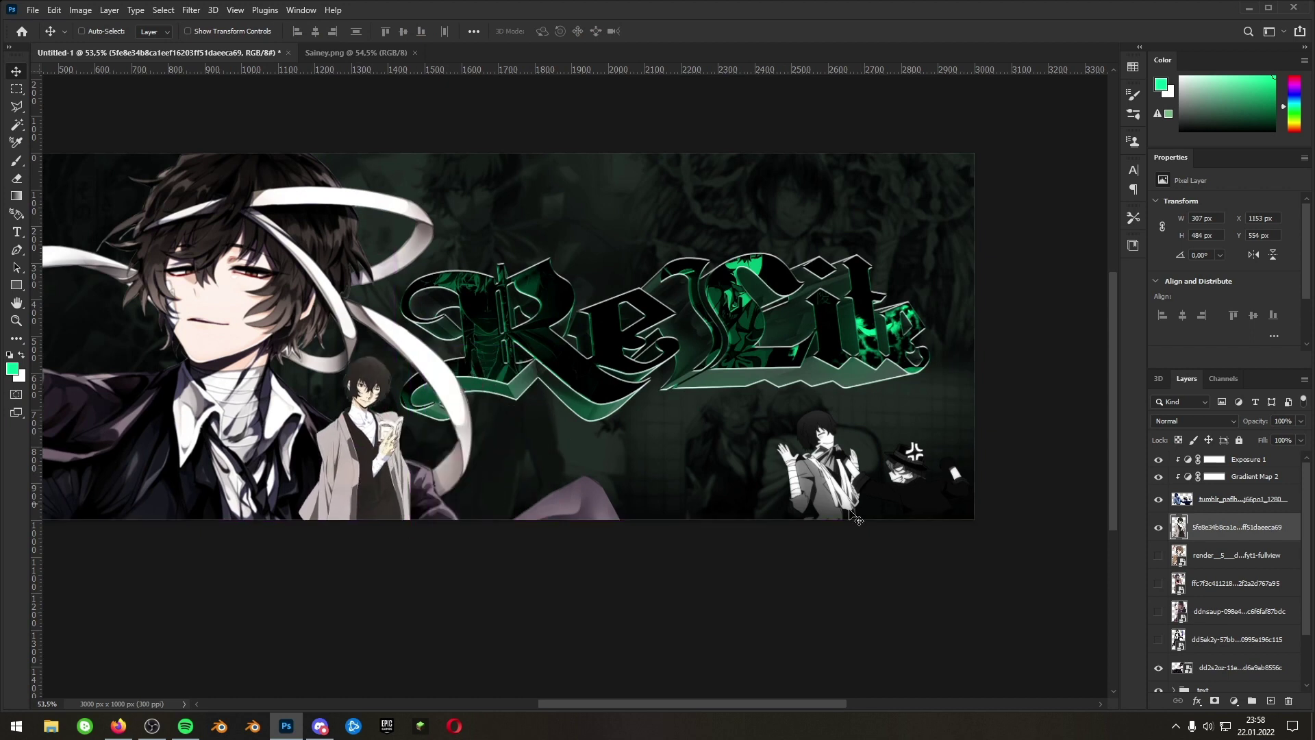
pyautogui.moveTo(1242, 531); pyautogui.dragTo(1236, 677)
pyautogui.scroll(3, 373, 494)
pyautogui.moveTo(376, 472); pyautogui.dragTo(338, 481)
# - Transform the book-holding render to about 298 x 482 px and position it behind the main character's shoulder
pyautogui.hotkey('ctrl', 't')
pyautogui.moveTo(388, 322); pyautogui.dragTo(386, 329)
pyautogui.moveTo(437, 390); pyautogui.dragTo(435, 384)
pyautogui.moveTo(351, 414); pyautogui.dragTo(416, 411)
pyautogui.moveTo(453, 394); pyautogui.dragTo(433, 368)
pyautogui.moveTo(455, 419); pyautogui.dragTo(454, 429)
pyautogui.moveTo(420, 452); pyautogui.dragTo(411, 450)
pyautogui.moveTo(446, 406); pyautogui.dragTo(447, 411)
pyautogui.moveTo(415, 426); pyautogui.dragTo(414, 422)
pyautogui.press('Return')
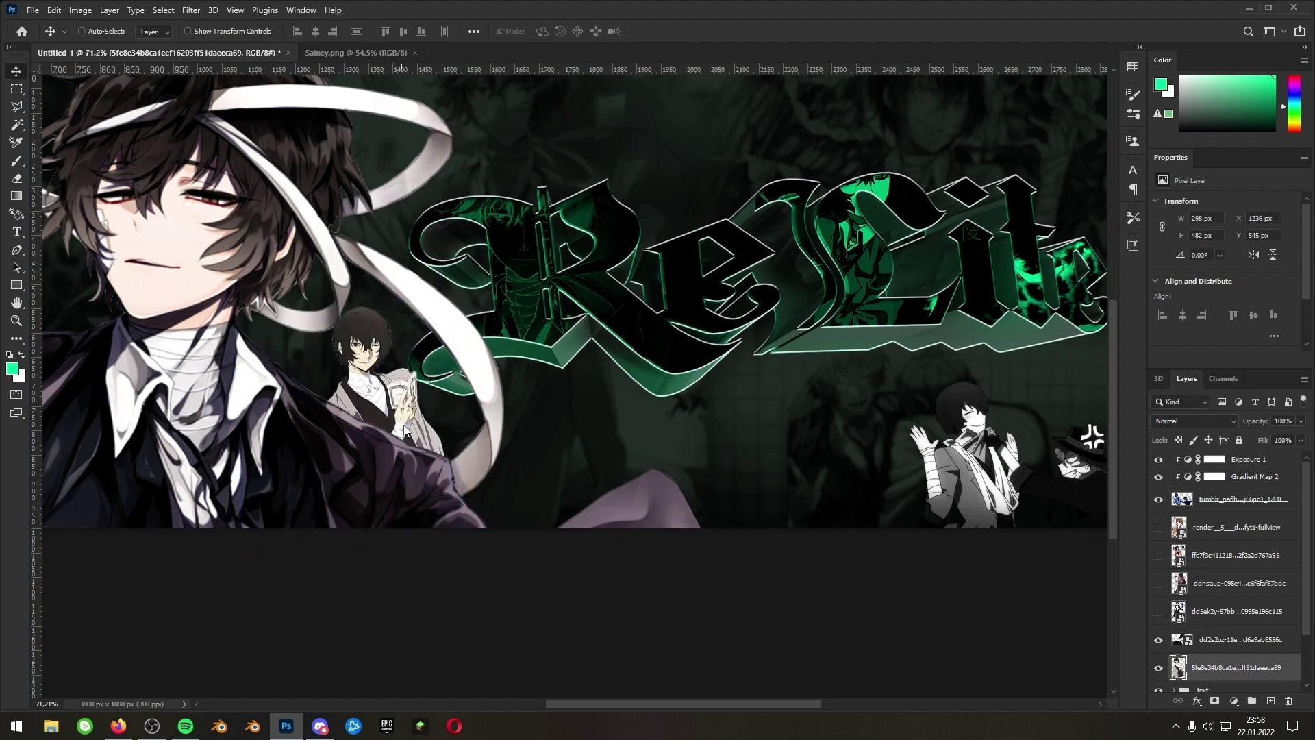
# - Scale the book-holding render down to about 253 x 405 px, keeping it between the shoulder and the ribbon
pyautogui.hotkey('ctrl', 't')
pyautogui.hscroll(-1, 470, 322)
pyautogui.moveTo(488, 305); pyautogui.dragTo(500, 337)
pyautogui.moveTo(447, 395); pyautogui.dragTo(436, 394)
pyautogui.moveTo(488, 344); pyautogui.dragTo(481, 334)
pyautogui.press('Return')
pyautogui.moveTo(438, 418); pyautogui.dragTo(377, 417)
pyautogui.scroll(2, 411, 418)
pyautogui.hotkey('ctrl', 'z')
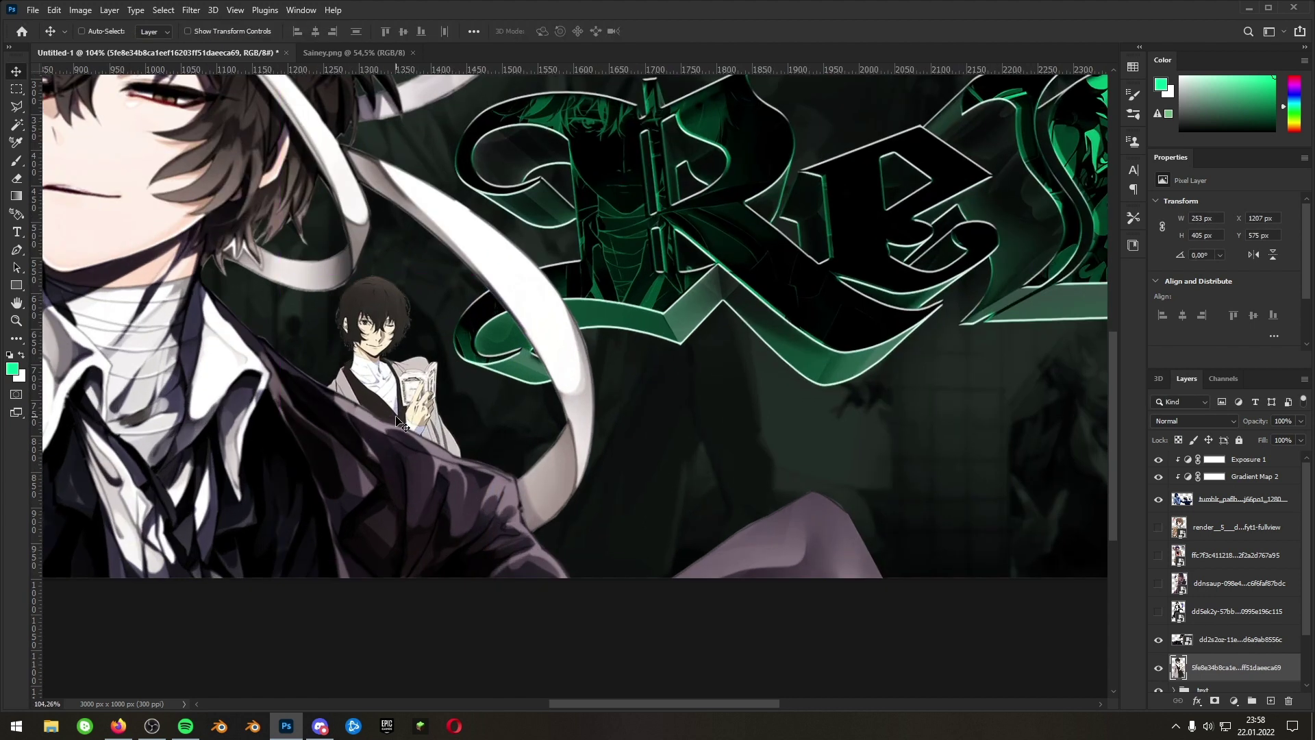
# - Show the dd5ek2y standing render, move it behind the main character and place its layer directly above the text group
pyautogui.scroll(-4, 413, 425)
pyautogui.click(1159, 612)
pyautogui.click(1201, 613)
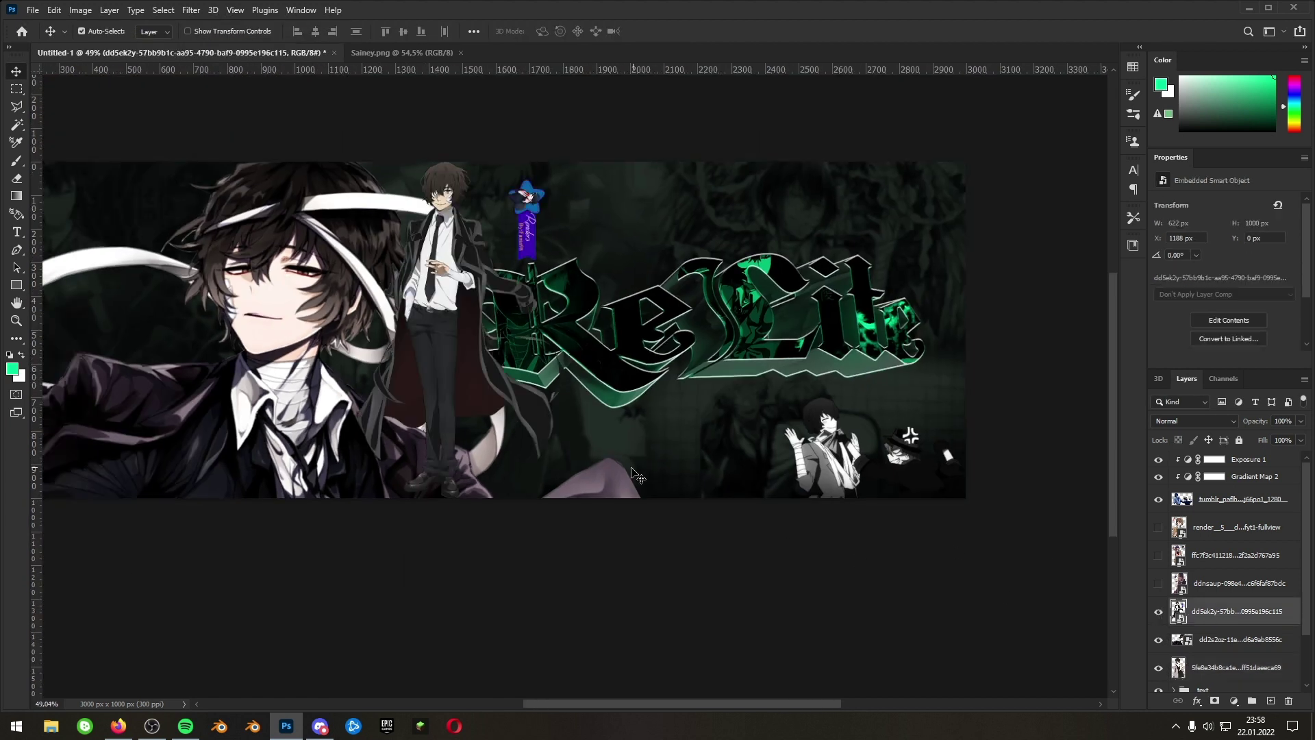
pyautogui.hotkey('ctrl', 't')
pyautogui.moveTo(711, 707); pyautogui.dragTo(627, 707)
pyautogui.moveTo(698, 402); pyautogui.dragTo(463, 411)
pyautogui.scroll(-1, 1222, 612)
pyautogui.moveTo(1227, 584); pyautogui.dragTo(1224, 644)
pyautogui.scroll(5, 486, 433)
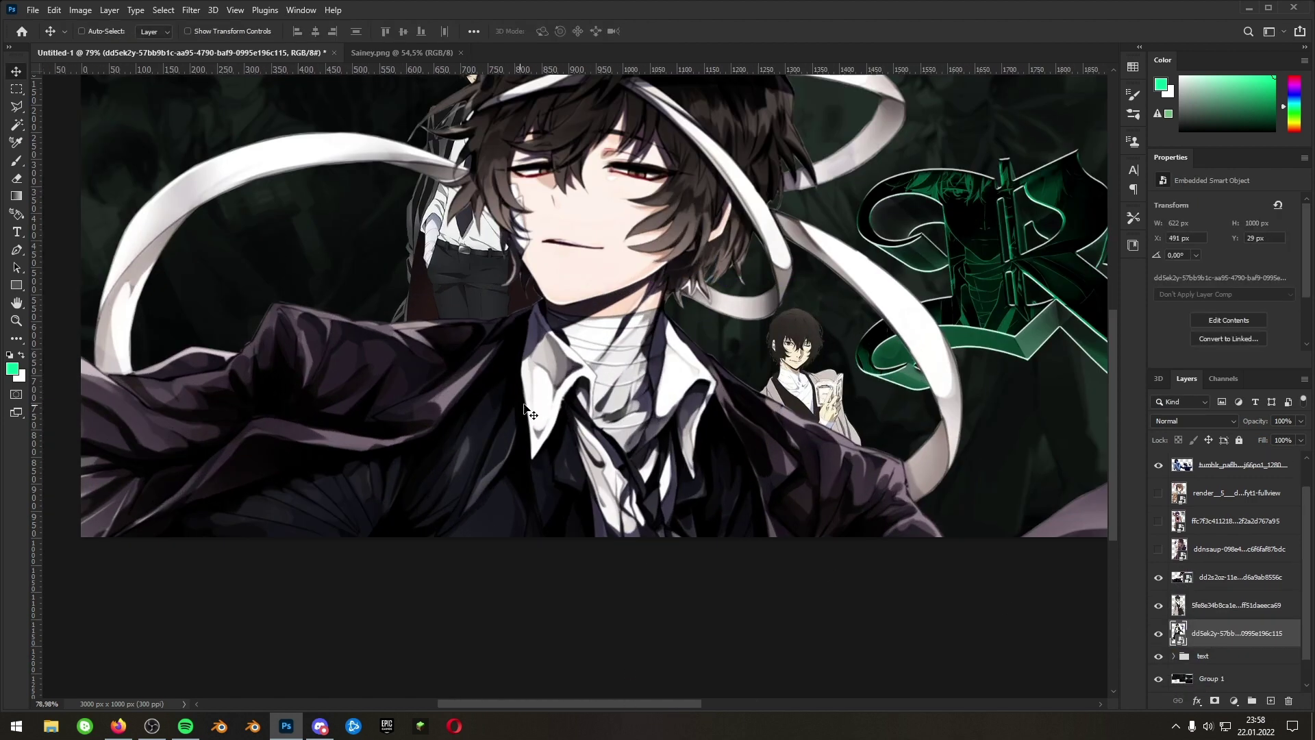
# - Scale the standing render to about 414 x 667 px and position it inside the ribbon loop above the outstretched arm
pyautogui.moveTo(500, 432); pyautogui.dragTo(324, 456)
pyautogui.hotkey('ctrl', 't')
pyautogui.moveTo(548, 592); pyautogui.dragTo(446, 456)
pyautogui.moveTo(381, 355); pyautogui.dragTo(383, 364)
pyautogui.moveTo(445, 453); pyautogui.dragTo(464, 490)
pyautogui.moveTo(422, 460); pyautogui.dragTo(405, 460)
pyautogui.click(496, 445)
pyautogui.moveTo(399, 396); pyautogui.dragTo(336, 415)
pyautogui.hotkey('ctrl', 't')
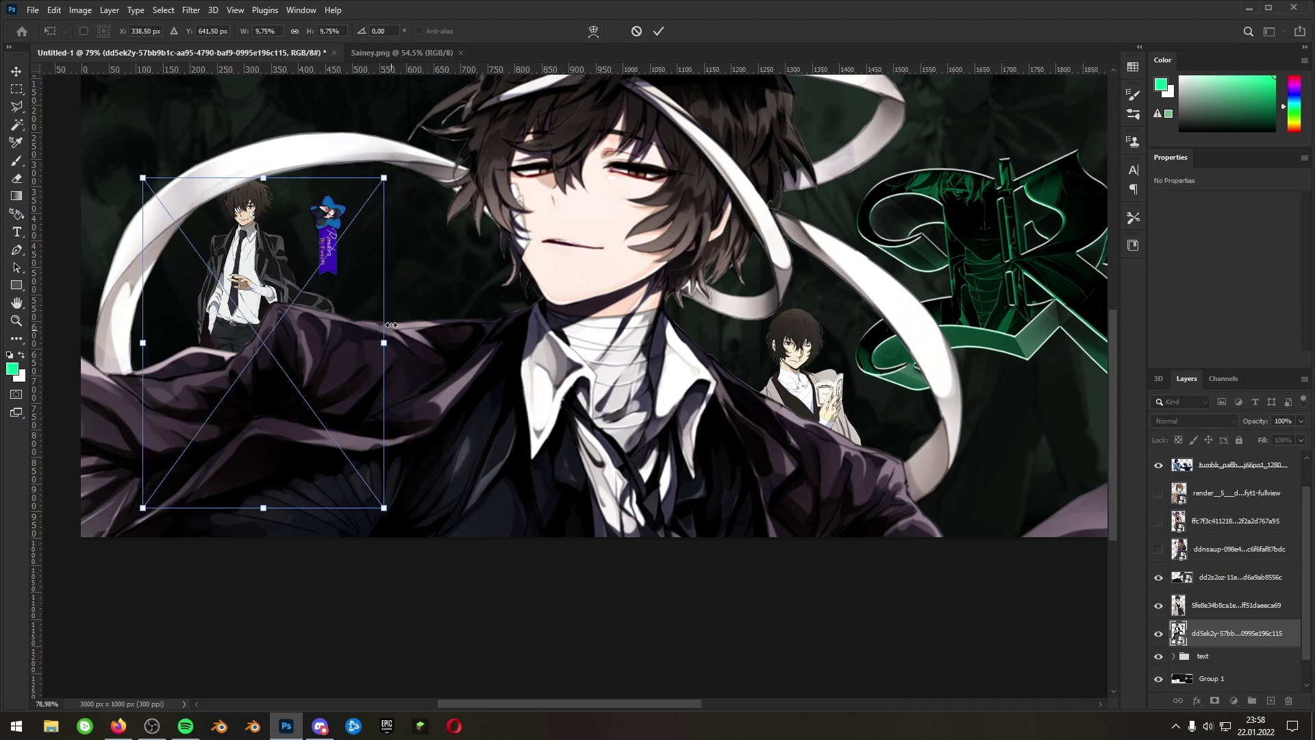
pyautogui.moveTo(385, 176); pyautogui.dragTo(396, 164)
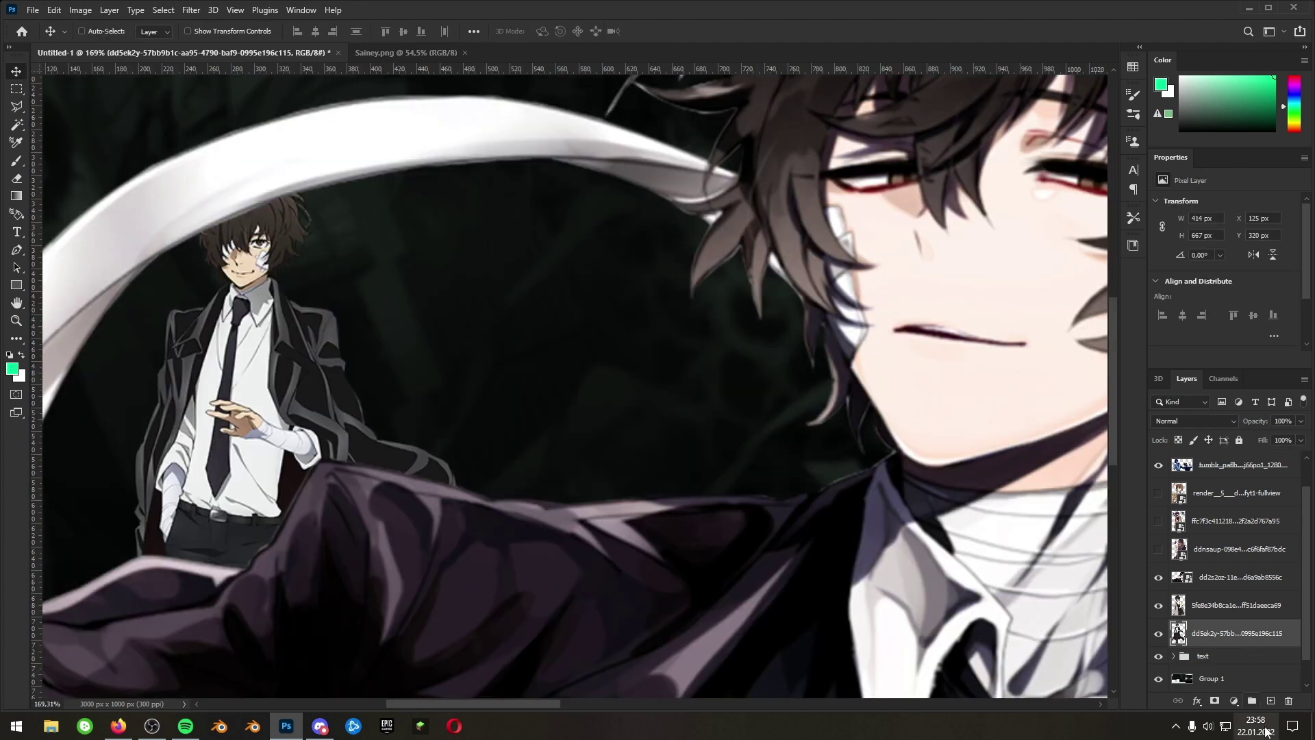
# - Add a Gradient Map adjustment layer and clip it to the standing render
pyautogui.click(1235, 702)
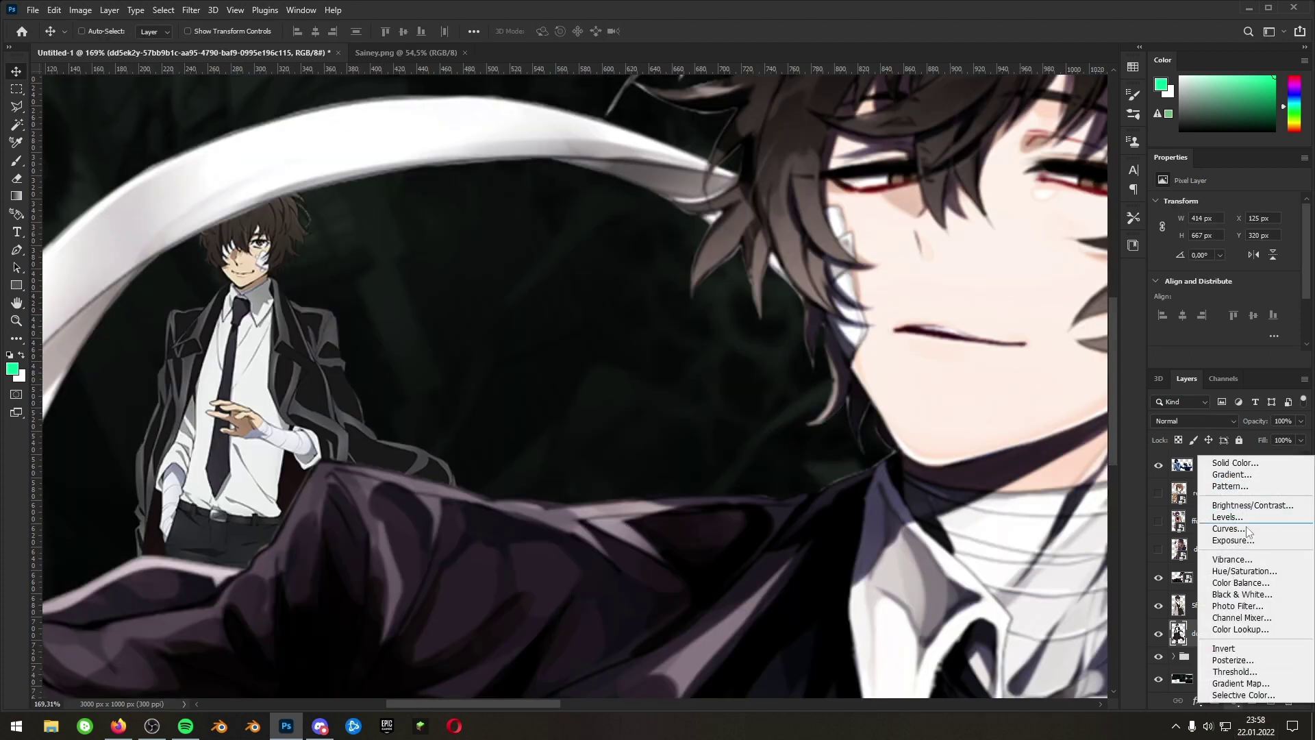
pyautogui.click(1245, 685)
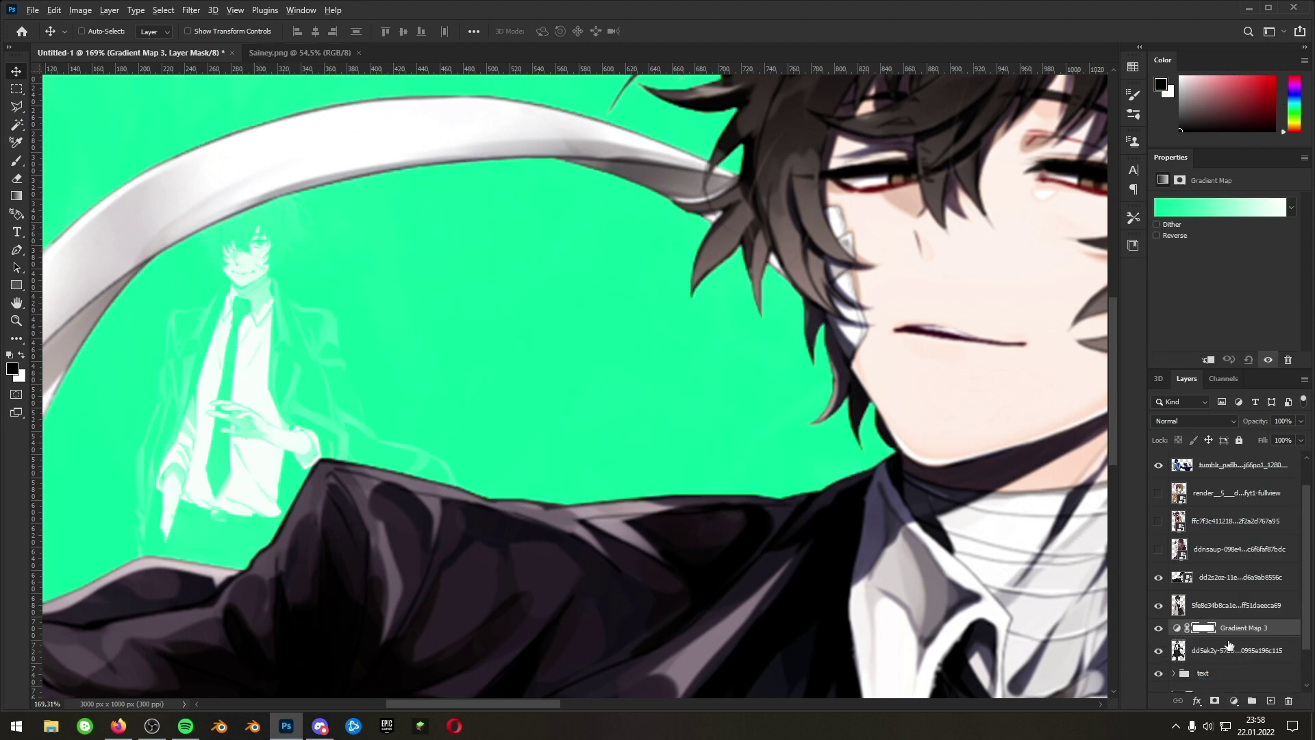
pyautogui.keyDown('alt'); pyautogui.click(1232, 642); pyautogui.keyUp('alt')
pyautogui.keyDown('alt'); pyautogui.click(1252, 637); pyautogui.keyUp('alt')
pyautogui.click(1251, 637)
pyautogui.scroll(2, 720, 368)
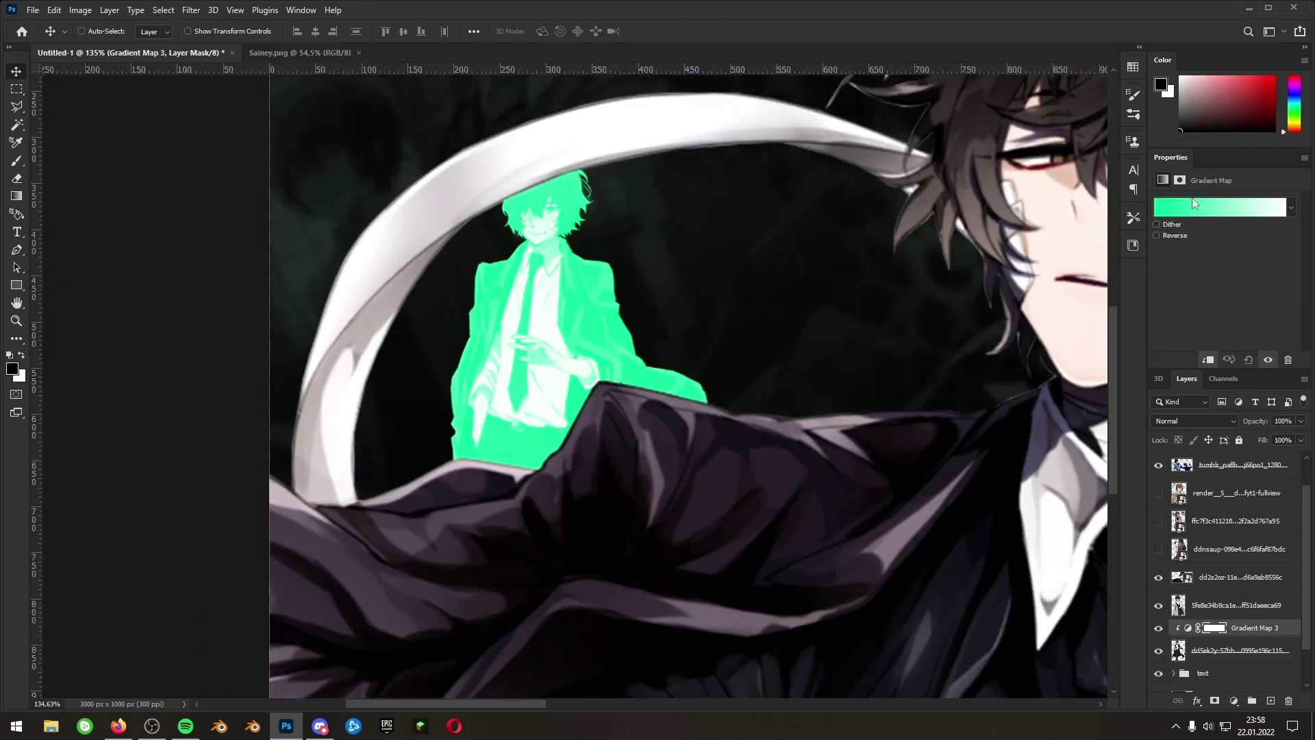
# - Change the gradient map's green colour stop to black so the standing render uses a black-to-white gradient
pyautogui.click(1219, 207)
pyautogui.click(187, 483)
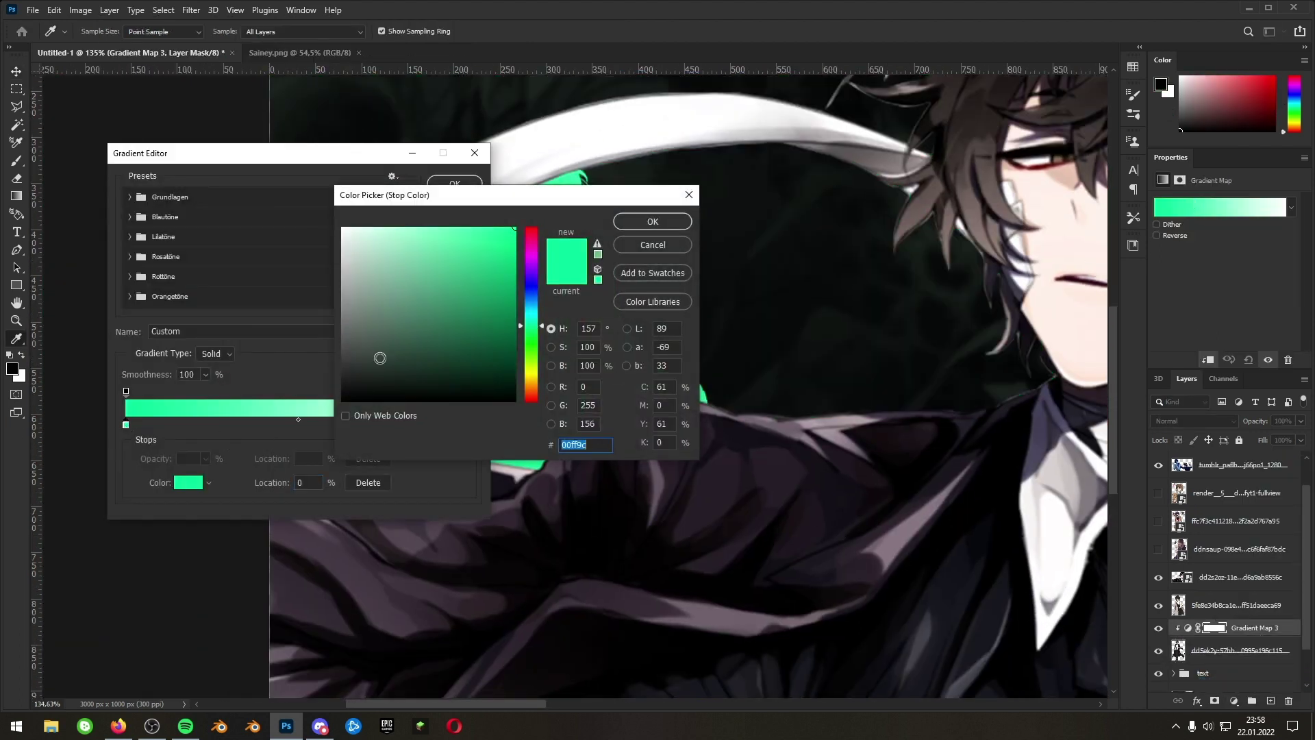
pyautogui.click(342, 442)
pyautogui.click(645, 223)
pyautogui.click(464, 186)
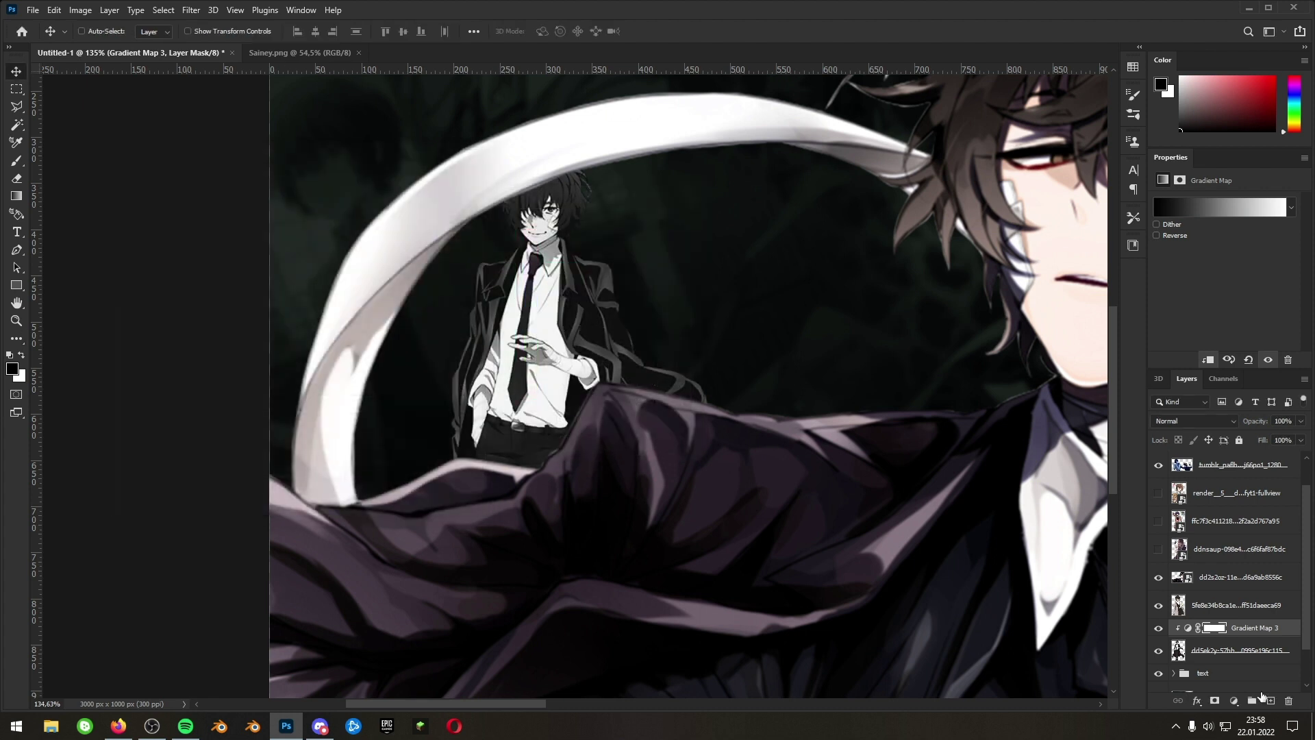
# - Add a clipped Exposure adjustment to the standing render with exposure about +0.99 and gamma correction 0.80
pyautogui.click(1233, 701)
pyautogui.click(1245, 538)
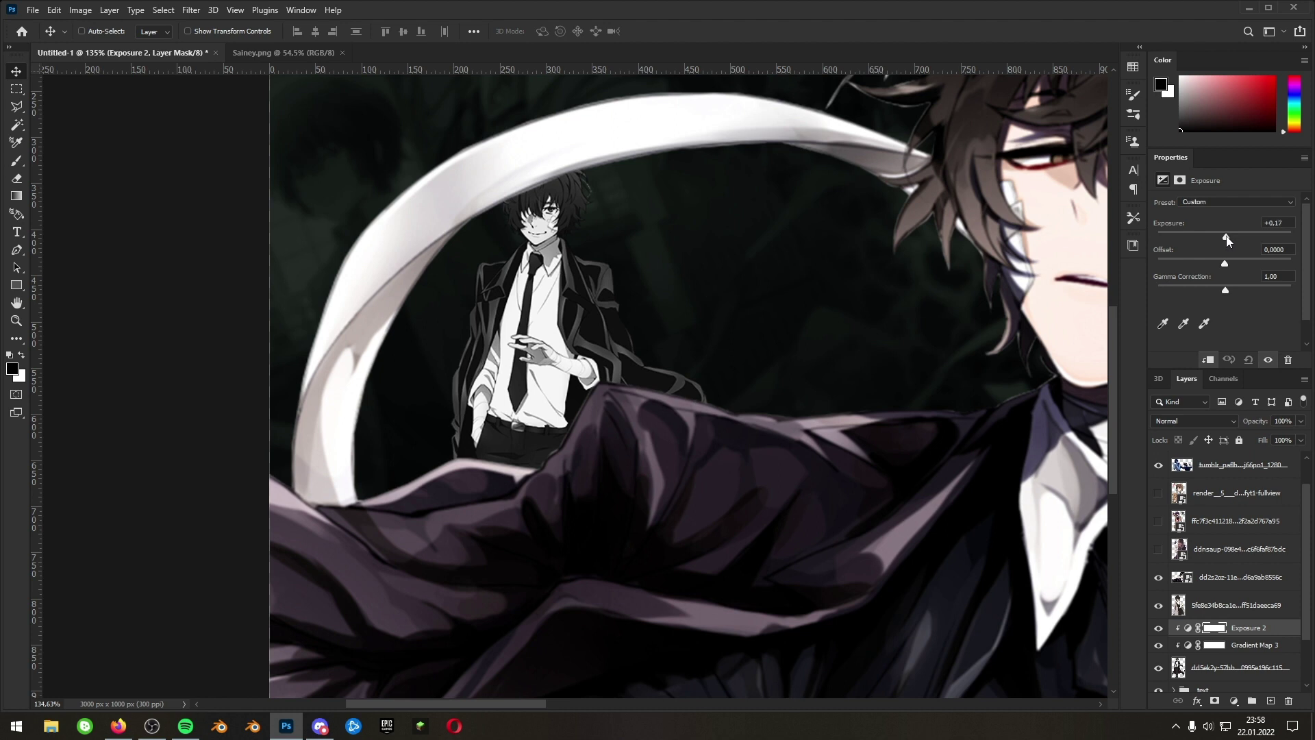
pyautogui.moveTo(1227, 239); pyautogui.dragTo(1230, 242)
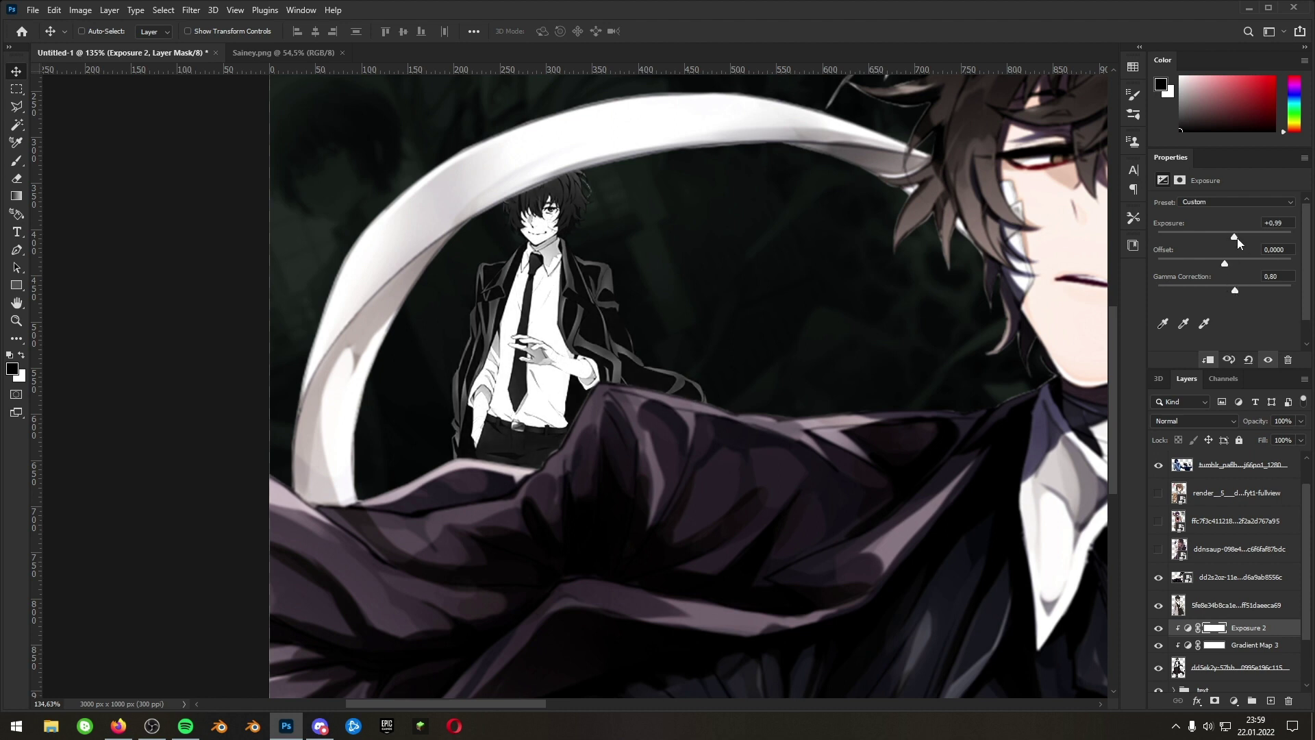
pyautogui.click(1237, 237)
pyautogui.scroll(-5, 801, 444)
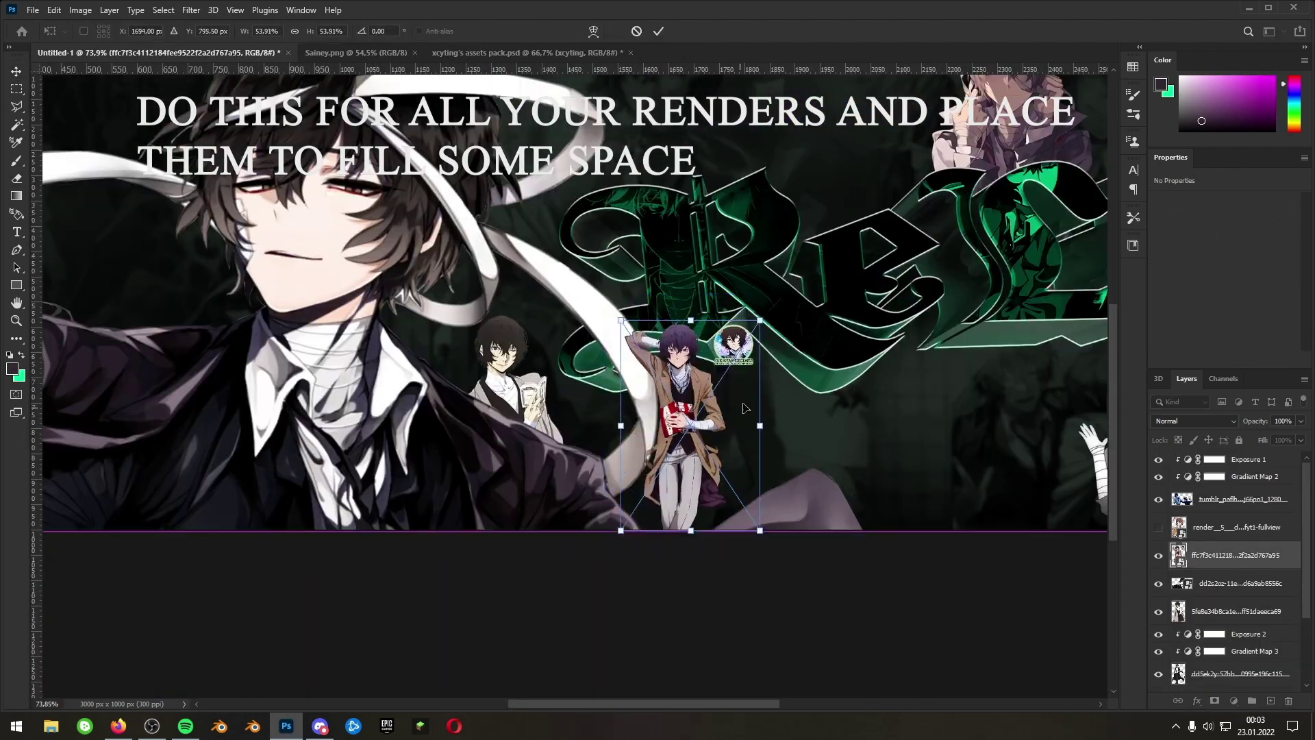
# - Position the brown-coated render below the title's letter R at the banner's lower edge
pyautogui.moveTo(701, 453); pyautogui.dragTo(701, 462)
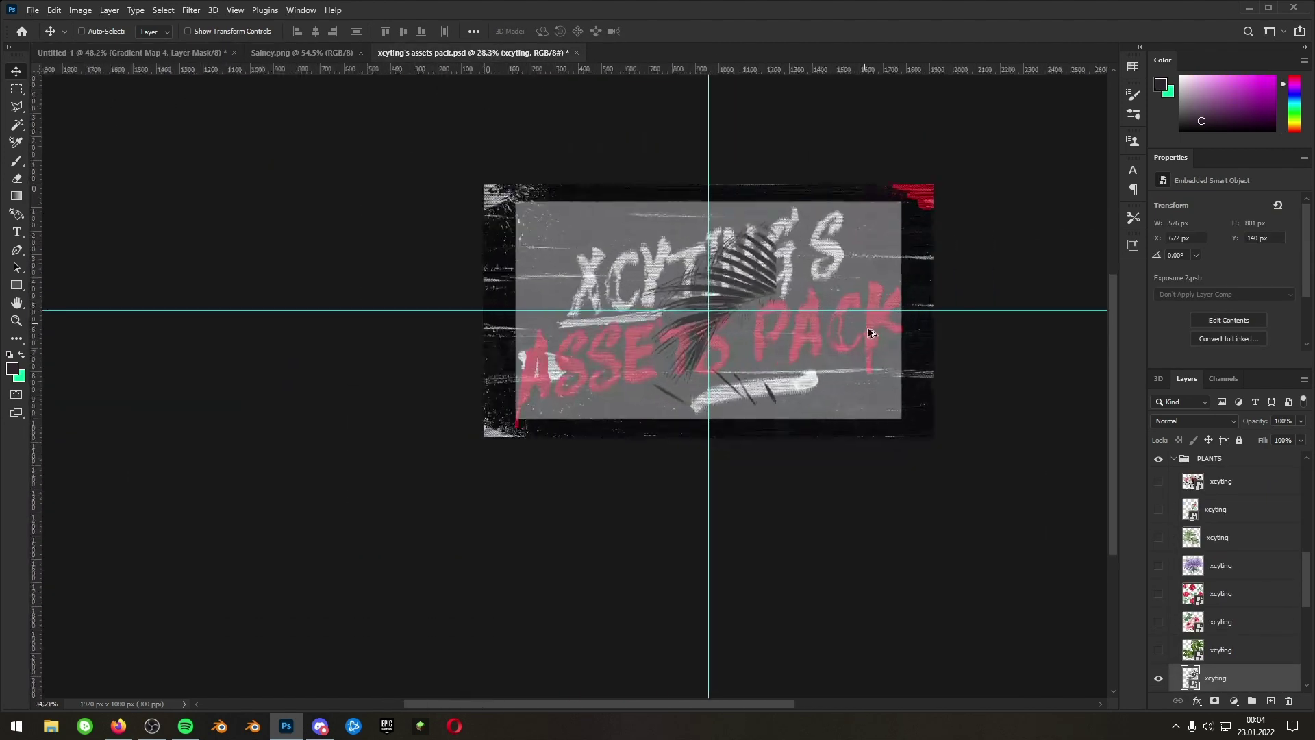
# - Look through the asset pack's PLANTS group and check the palm leaf by hiding and showing its layer
pyautogui.scroll(5, 868, 333)
pyautogui.scroll(-2, 1226, 582)
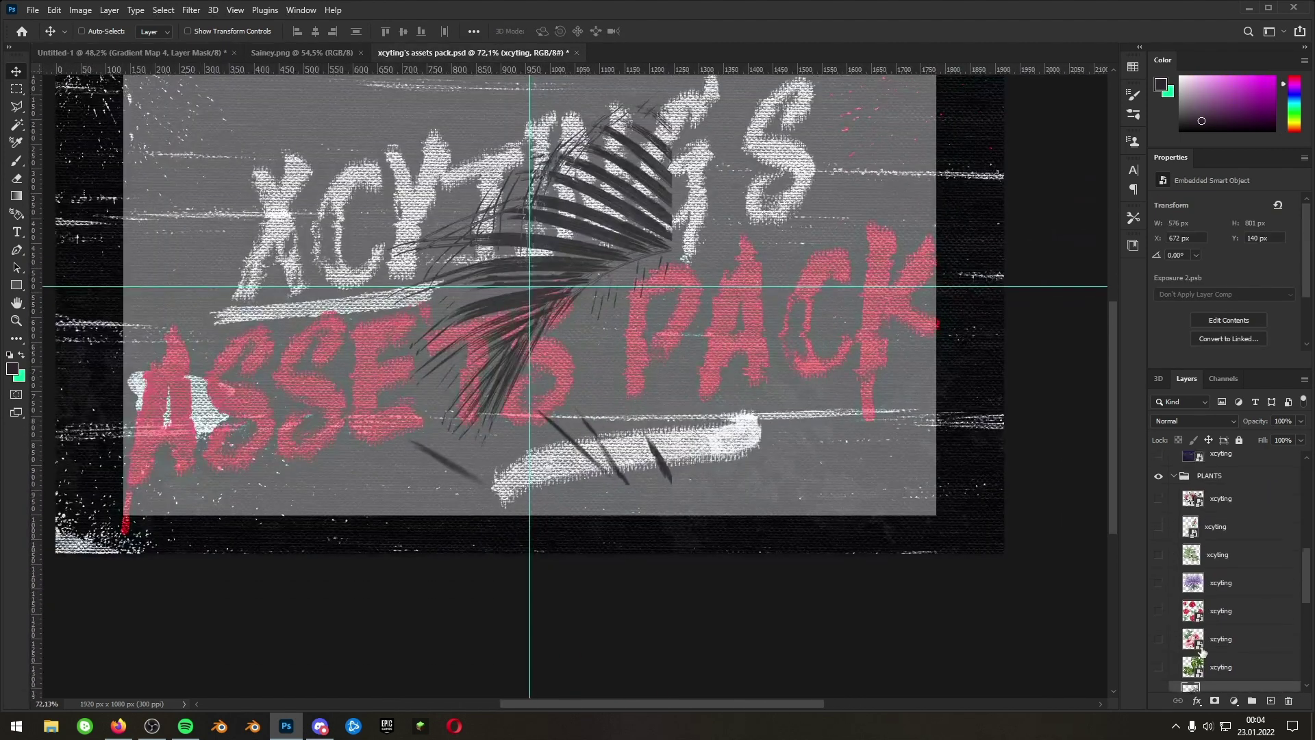
pyautogui.click(1159, 626)
pyautogui.scroll(3, 1206, 579)
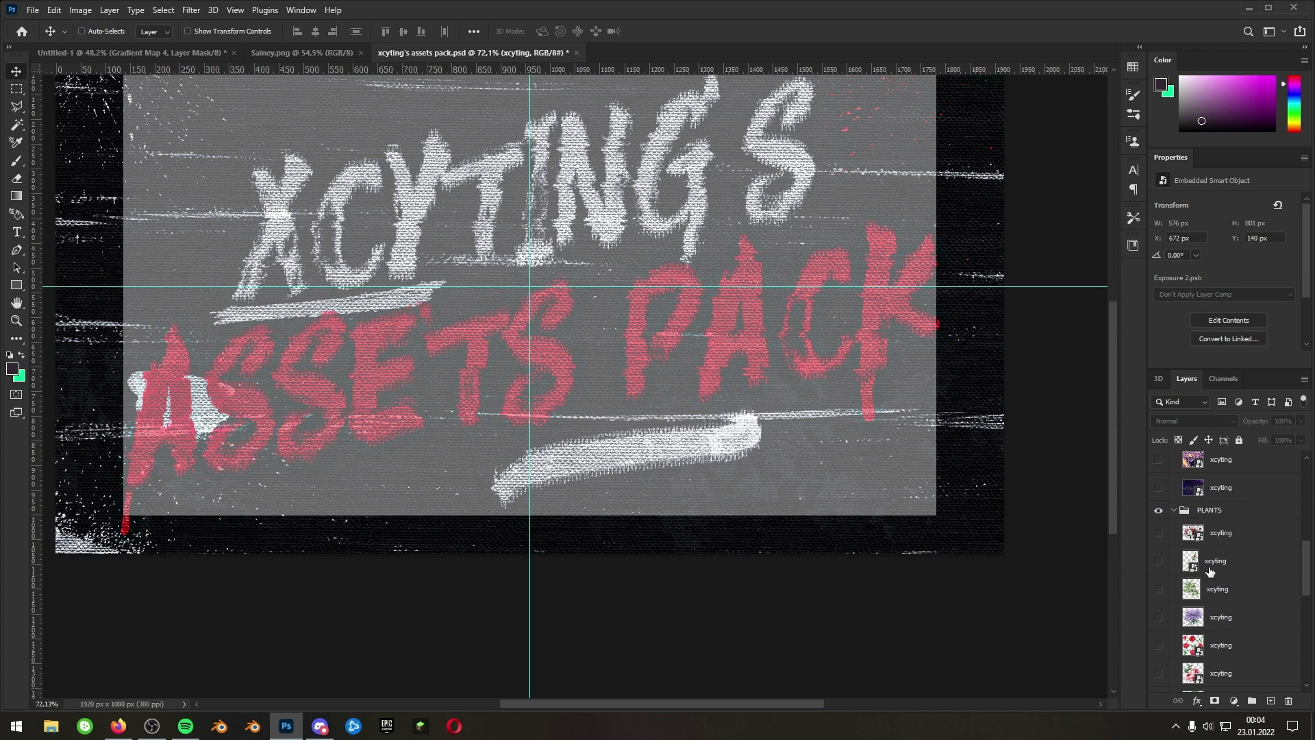
pyautogui.scroll(-1, 1061, 511)
pyautogui.scroll(-3, 1226, 582)
pyautogui.click(1158, 626)
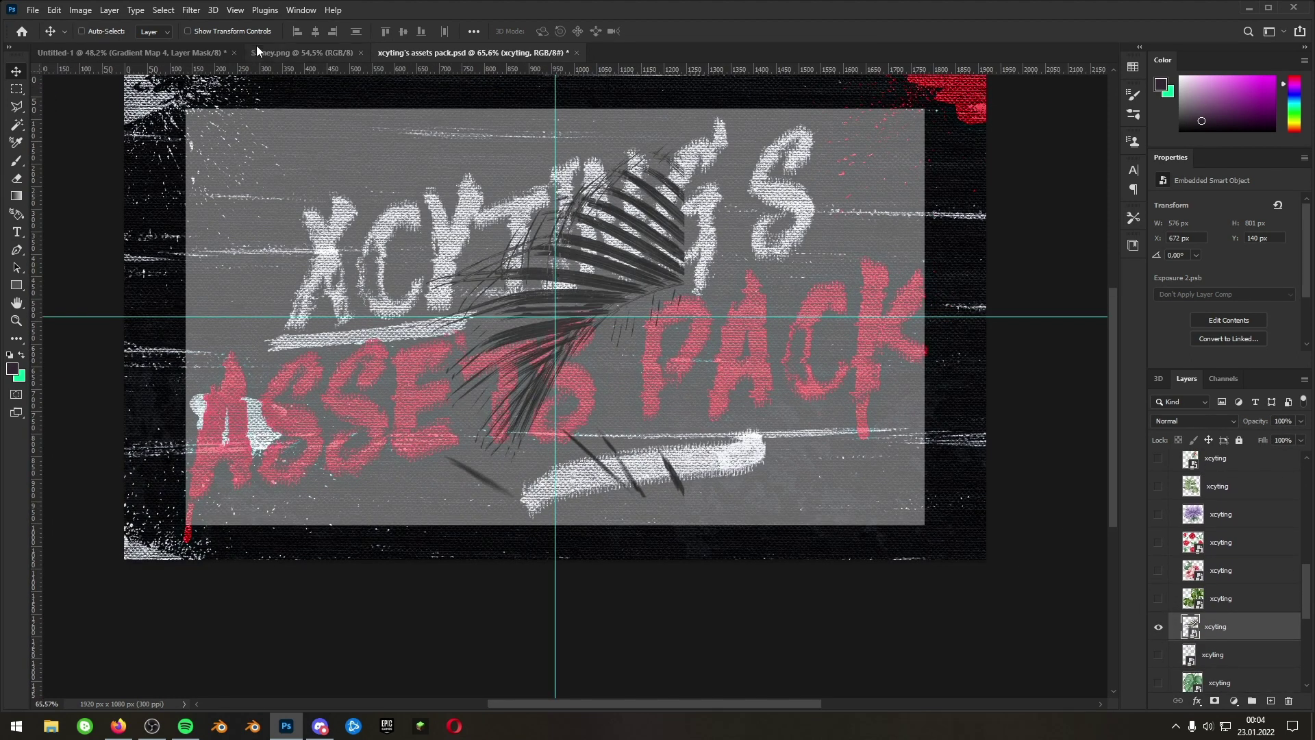
# - Return to the banner document and paste the palm leaf above all other layers
pyautogui.click(131, 53)
pyautogui.scroll(1, 1259, 500)
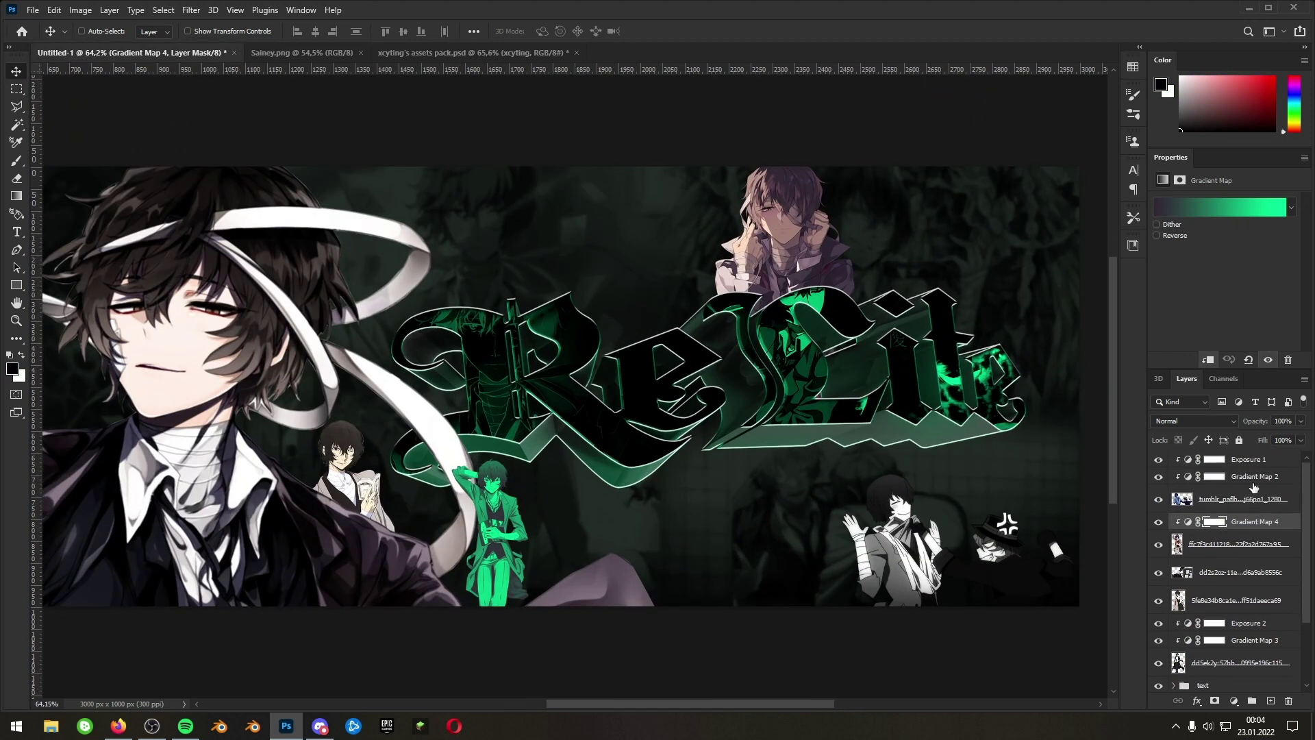
pyautogui.hotkey('ctrl', 'v')
pyautogui.scroll(-5, 972, 442)
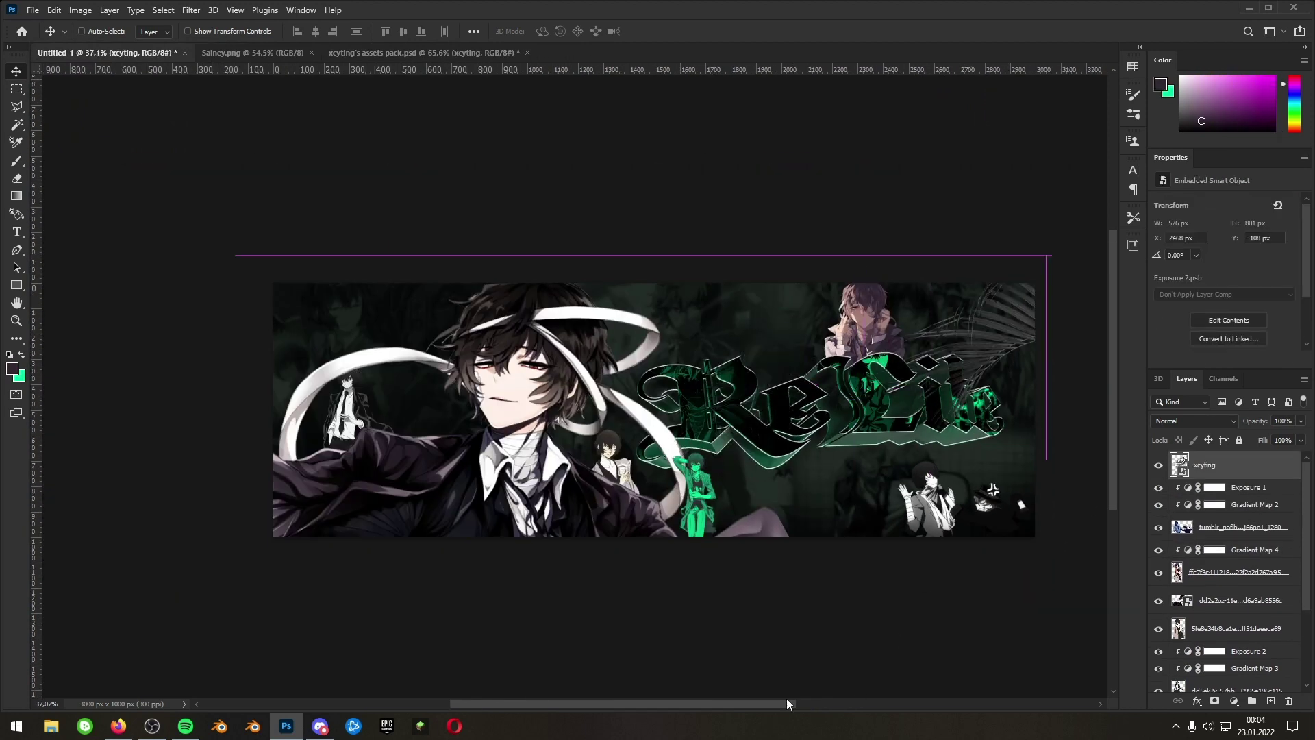
# - Scale the palm leaf to about 71% and move it into the banner's upper-right corner
pyautogui.hotkey('ctrl', 't')
pyautogui.moveTo(865, 439); pyautogui.dragTo(853, 417)
pyautogui.scroll(3, 849, 421)
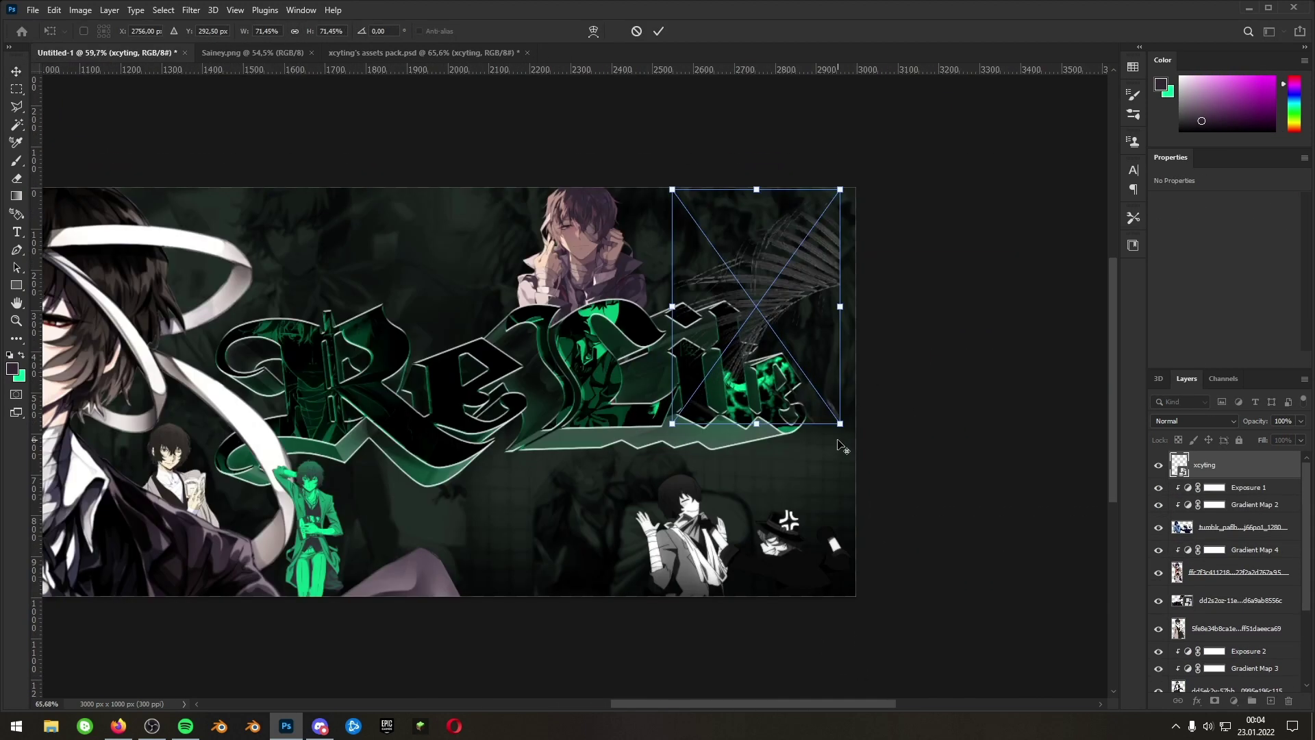
pyautogui.moveTo(798, 367); pyautogui.dragTo(835, 295)
pyautogui.keyDown('alt'); pyautogui.moveTo(878, 351); pyautogui.dragTo(784, 532); pyautogui.keyUp('alt')
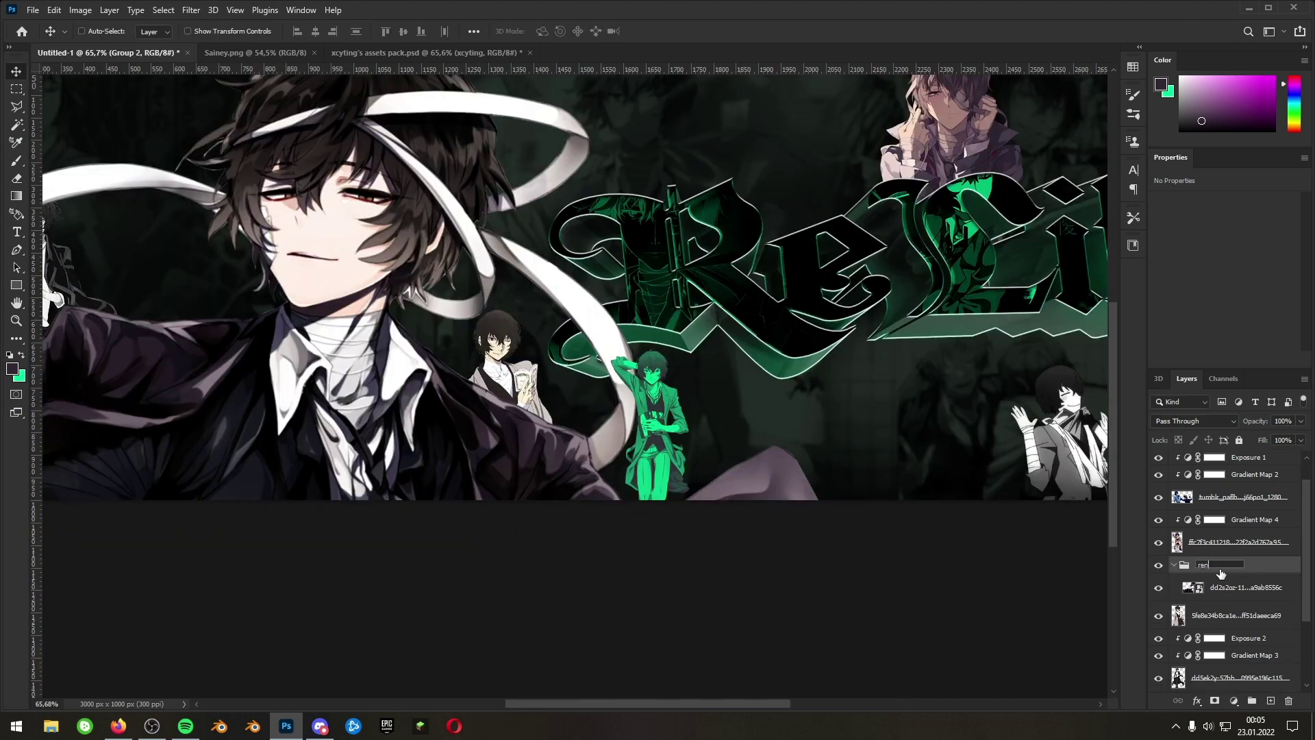
# - Add an empty layer above the main character in the render group and prepare a soft 222 px brush in green
pyautogui.click(1271, 701)
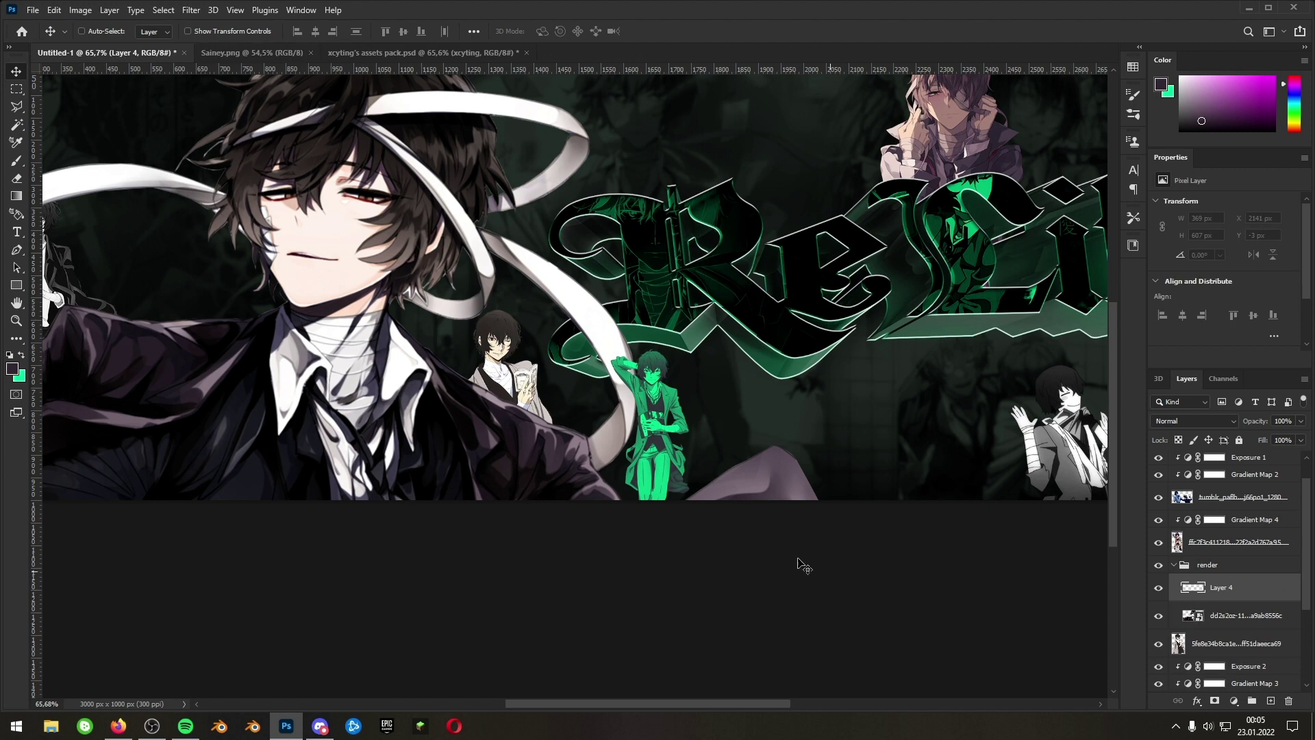
pyautogui.keyDown('alt'); pyautogui.moveTo(400, 317); pyautogui.dragTo(518, 311); pyautogui.keyUp('alt')
pyautogui.press('x')
pyautogui.scroll(5, 345, 319)
pyautogui.moveTo(337, 325)
pyautogui.keyDown('alt'); pyautogui.mouseDown()
pyautogui.moveTo(267, 321)
pyautogui.moveTo(284, 219)
pyautogui.moveTo(272, 232)
pyautogui.mouseUp(); pyautogui.keyUp('alt')
pyautogui.scroll(-4, 358, 264)
pyautogui.scroll(5, 343, 309)
pyautogui.keyDown('alt'); pyautogui.moveTo(367, 299); pyautogui.dragTo(303, 295); pyautogui.keyUp('alt')
pyautogui.moveTo(373, 273)
pyautogui.keyDown('alt'); pyautogui.mouseDown()
pyautogui.moveTo(394, 296)
pyautogui.moveTo(374, 288)
pyautogui.mouseUp(); pyautogui.keyUp('alt')
pyautogui.scroll(-6, 754, 382)
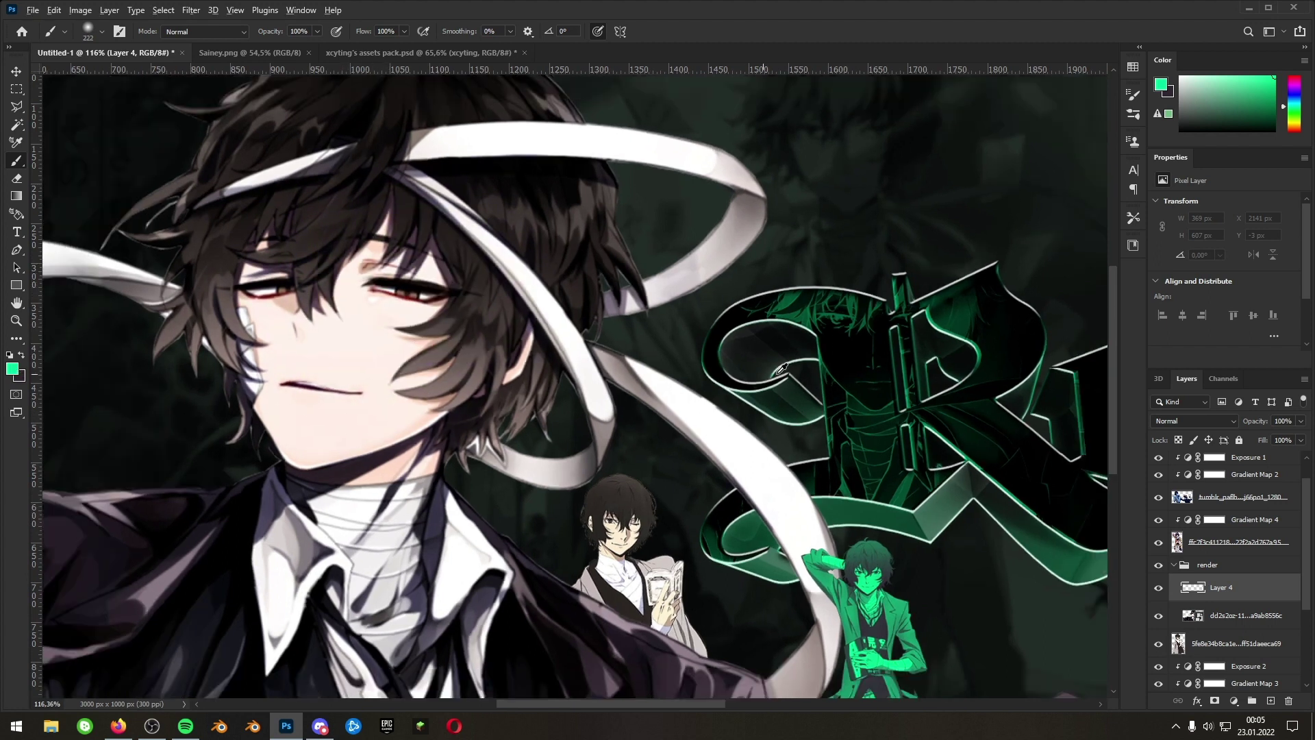
pyautogui.scroll(7, 247, 385)
pyautogui.moveTo(549, 703); pyautogui.dragTo(628, 702)
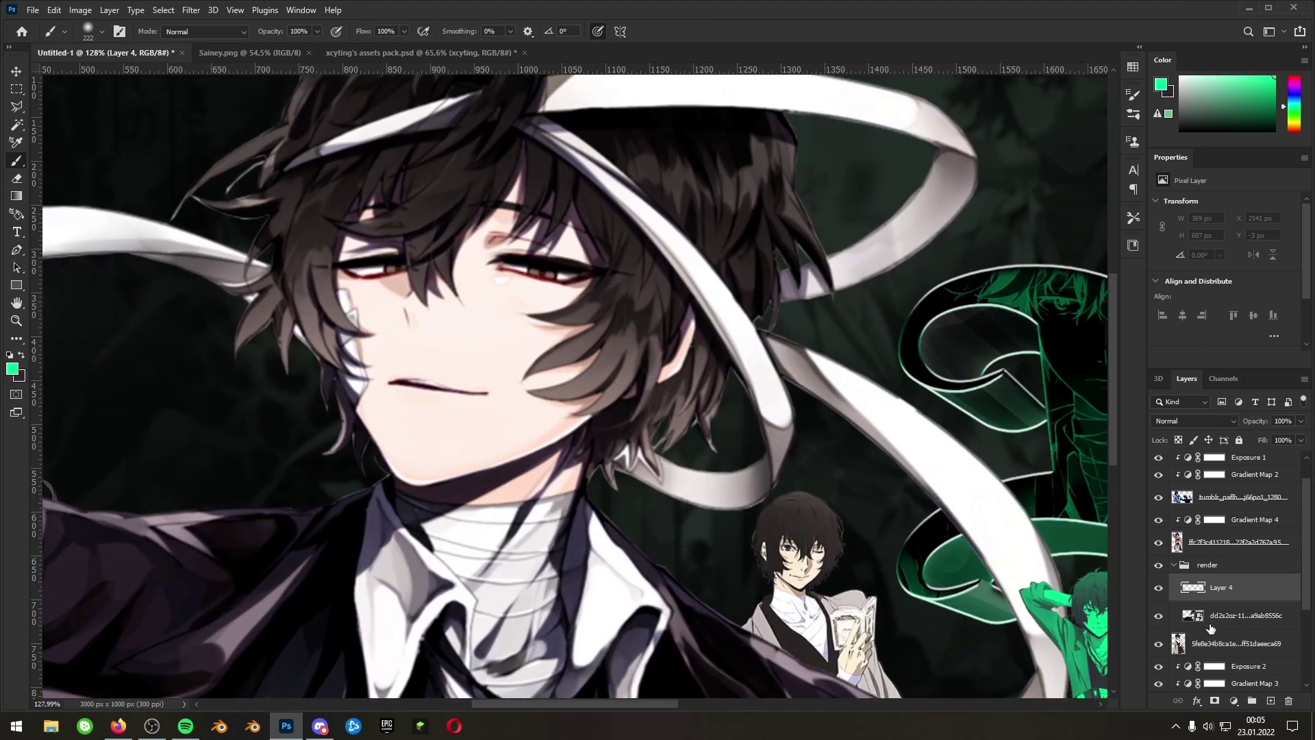
# - Set the new layer's blend mode to Linear Dodge (Add) and dab a soft green glow over each eye
pyautogui.click(1178, 419)
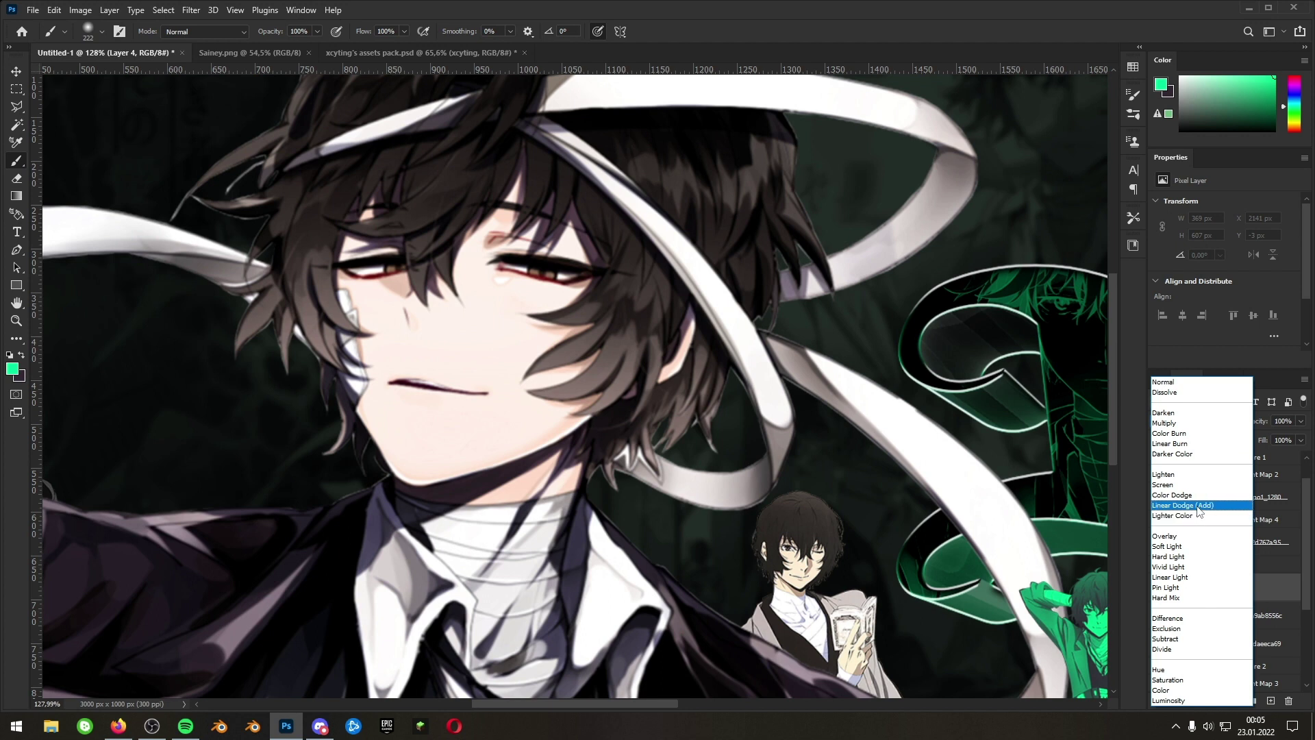
pyautogui.click(1196, 510)
pyautogui.click(545, 273)
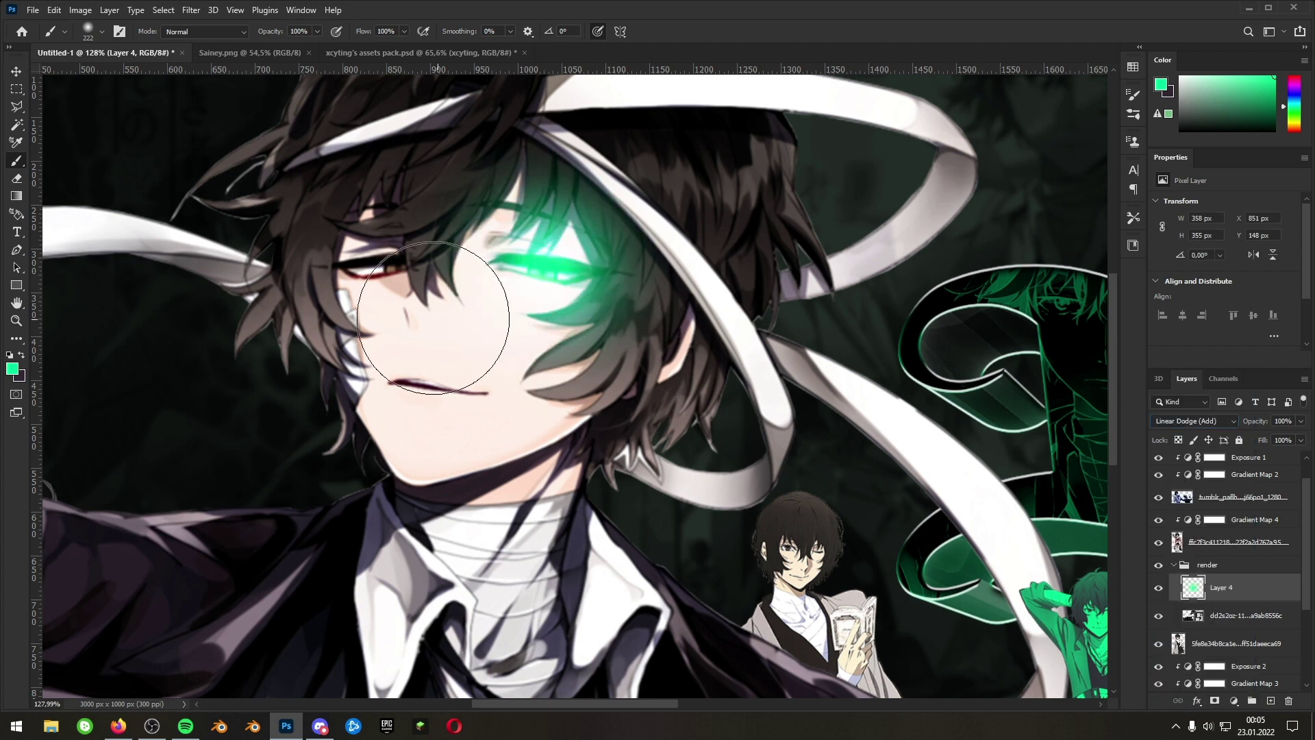
pyautogui.click(373, 268)
pyautogui.scroll(-3, 571, 448)
pyautogui.press('v')
pyautogui.scroll(1, 569, 439)
pyautogui.scroll(2, 548, 384)
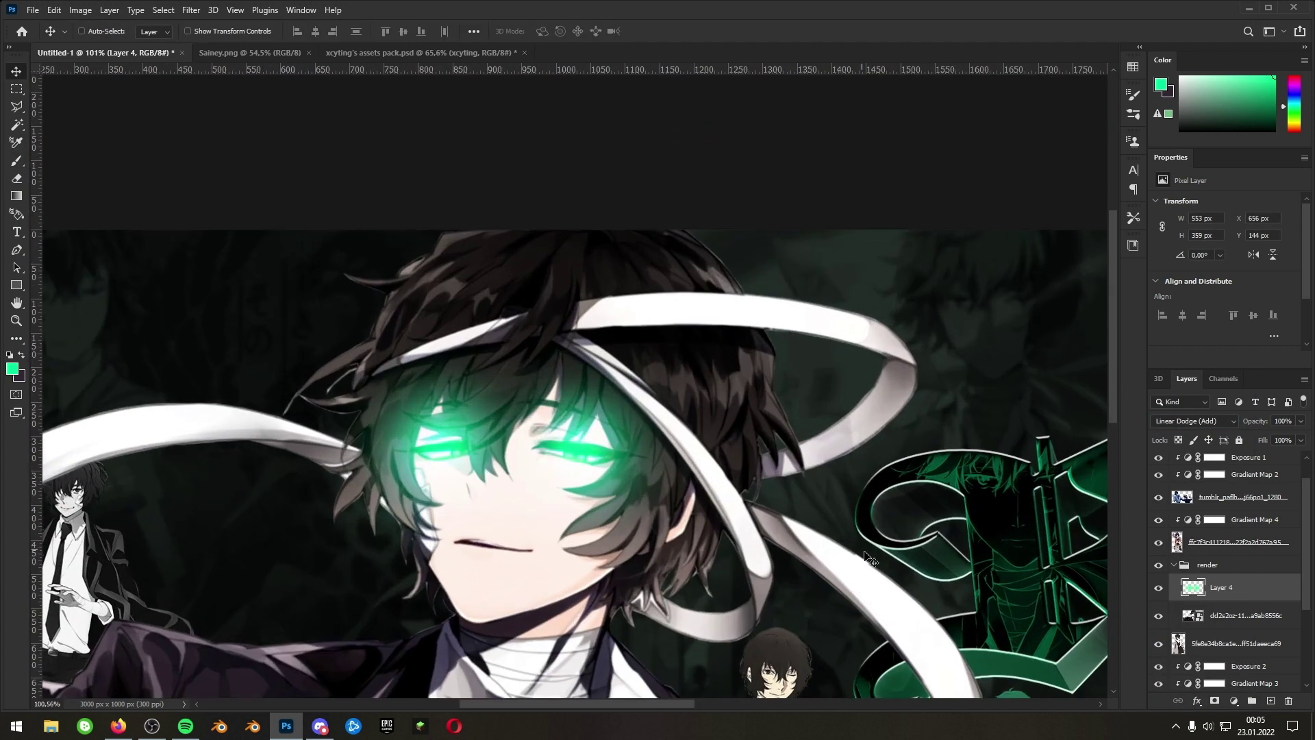
pyautogui.scroll(-1, 548, 383)
# - Lower the eye-glow layer's opacity to 80% and check its effect on the whole banner
pyautogui.moveTo(1246, 427); pyautogui.dragTo(1251, 425)
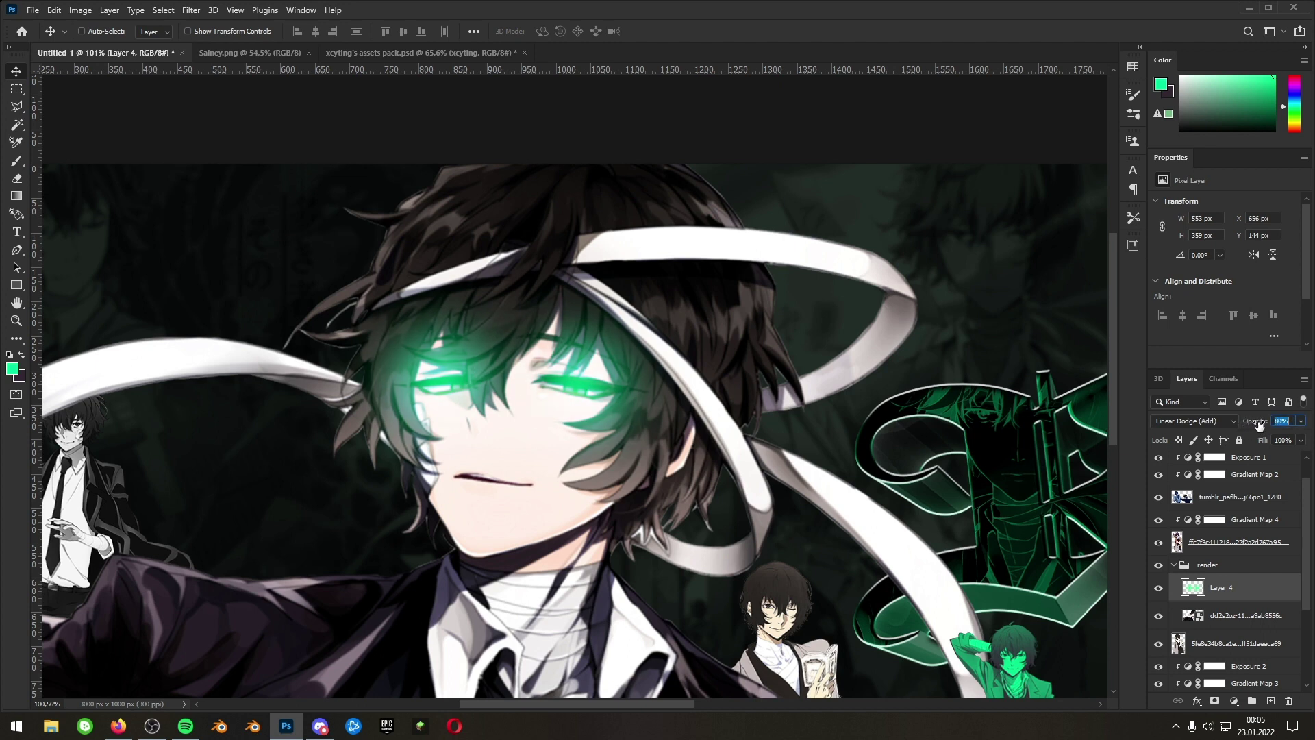
pyautogui.scroll(-7, 913, 477)
pyautogui.scroll(5, 944, 537)
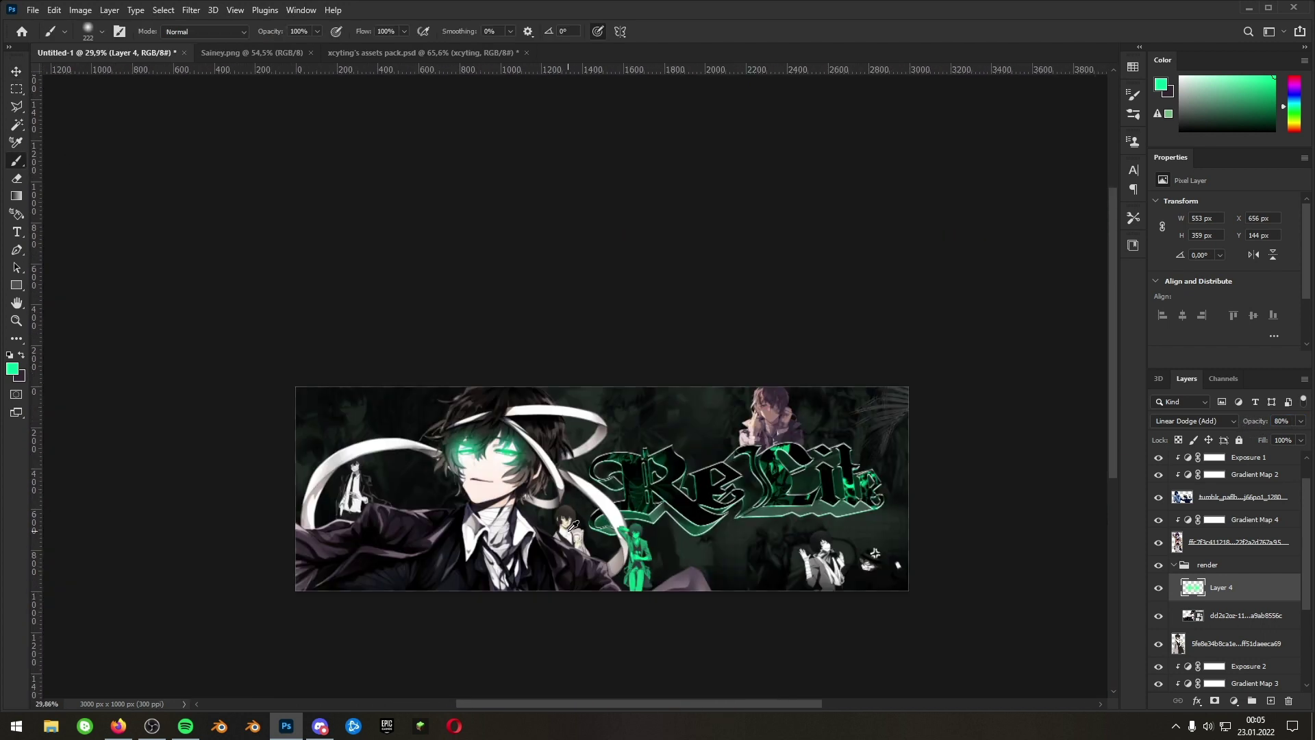
pyautogui.click(1160, 584)
pyautogui.scroll(-2, 1162, 584)
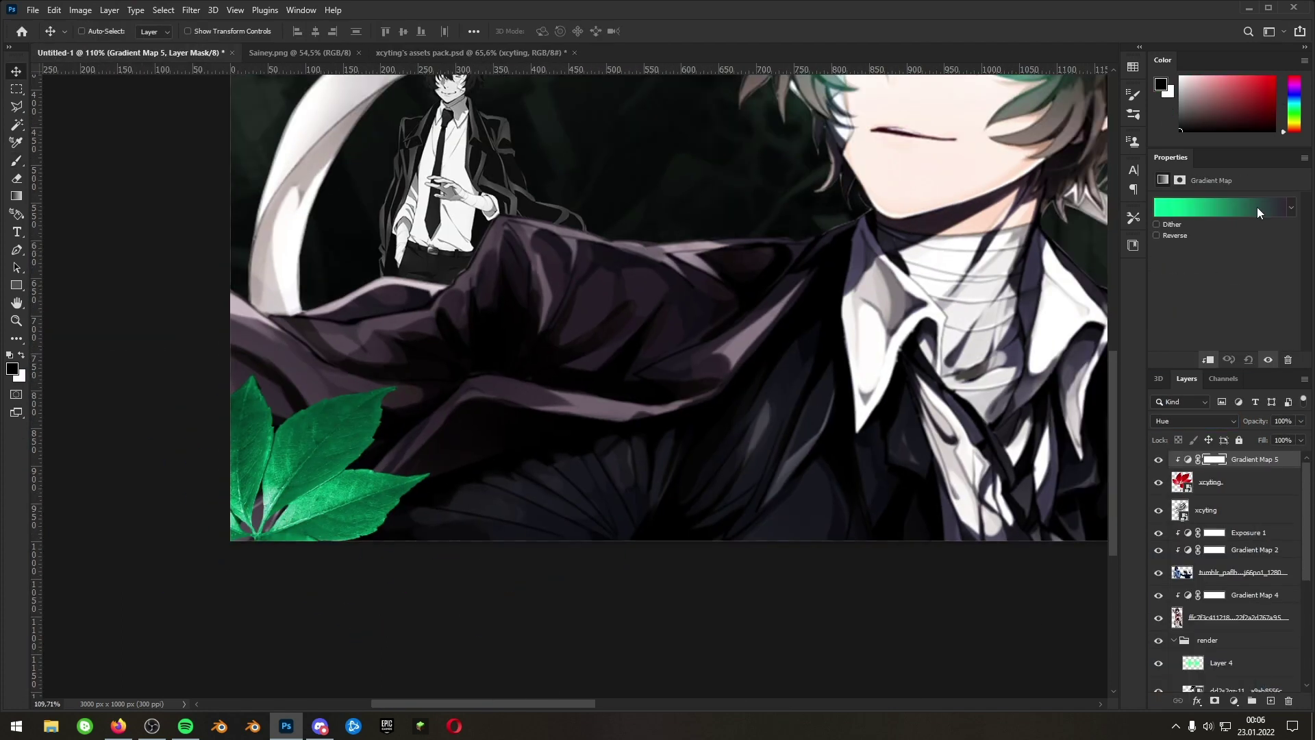
pyautogui.click(1196, 420)
pyautogui.press('Escape')
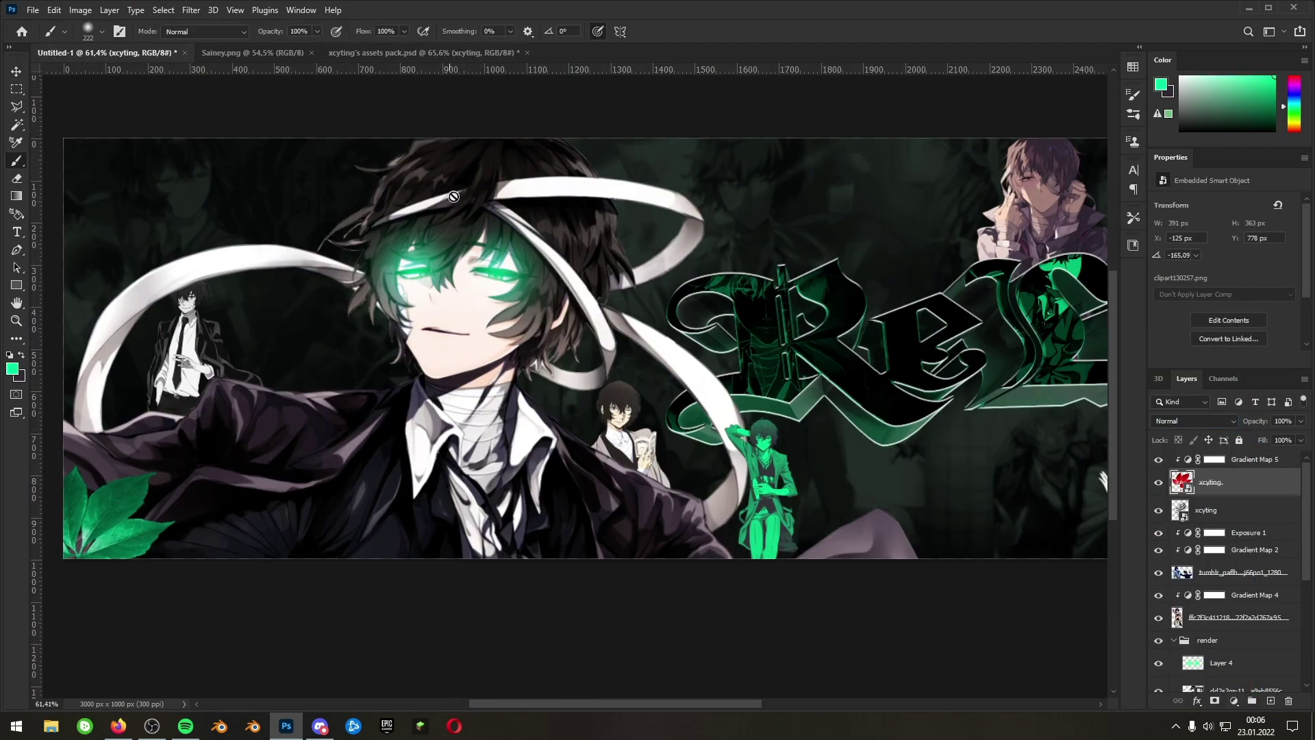
# - Add an empty layer directly above the book-holding render's layer
pyautogui.scroll(-3, 1199, 590)
pyautogui.click(1205, 622)
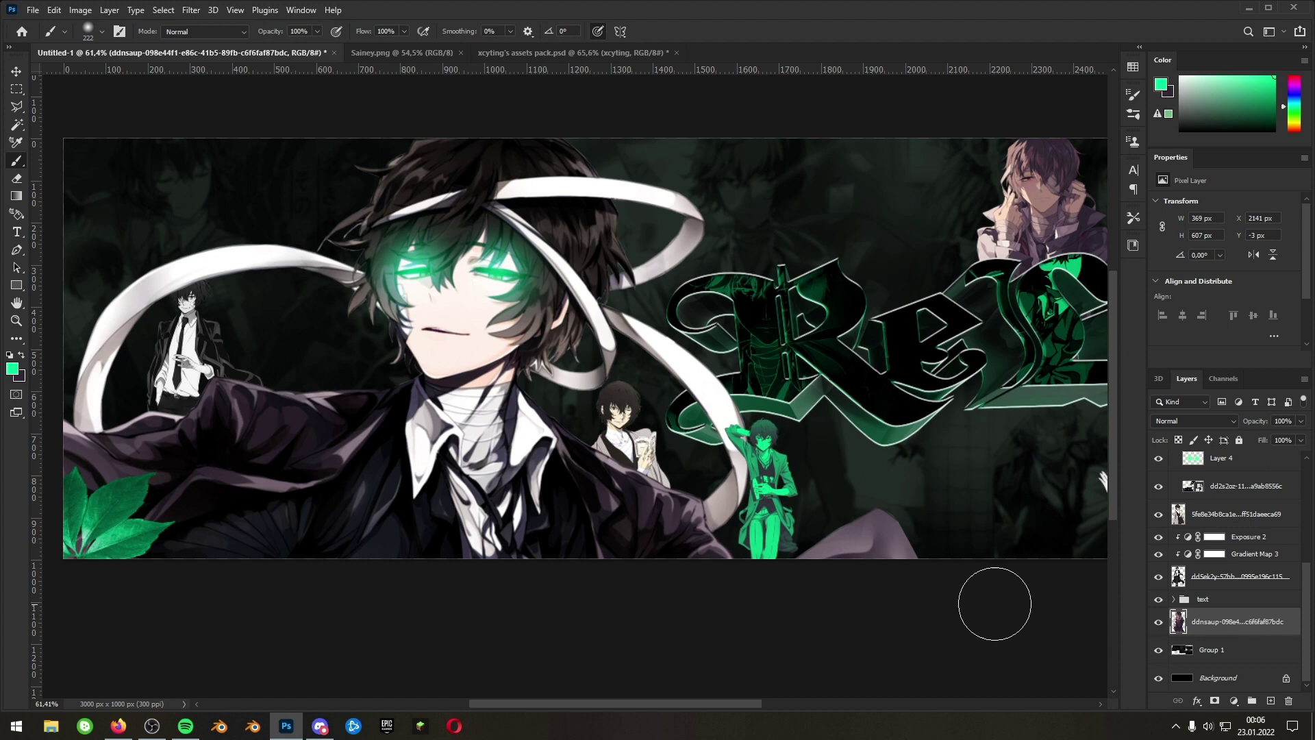
pyautogui.scroll(-3, 763, 572)
pyautogui.scroll(3, 763, 572)
pyautogui.scroll(1, 1247, 582)
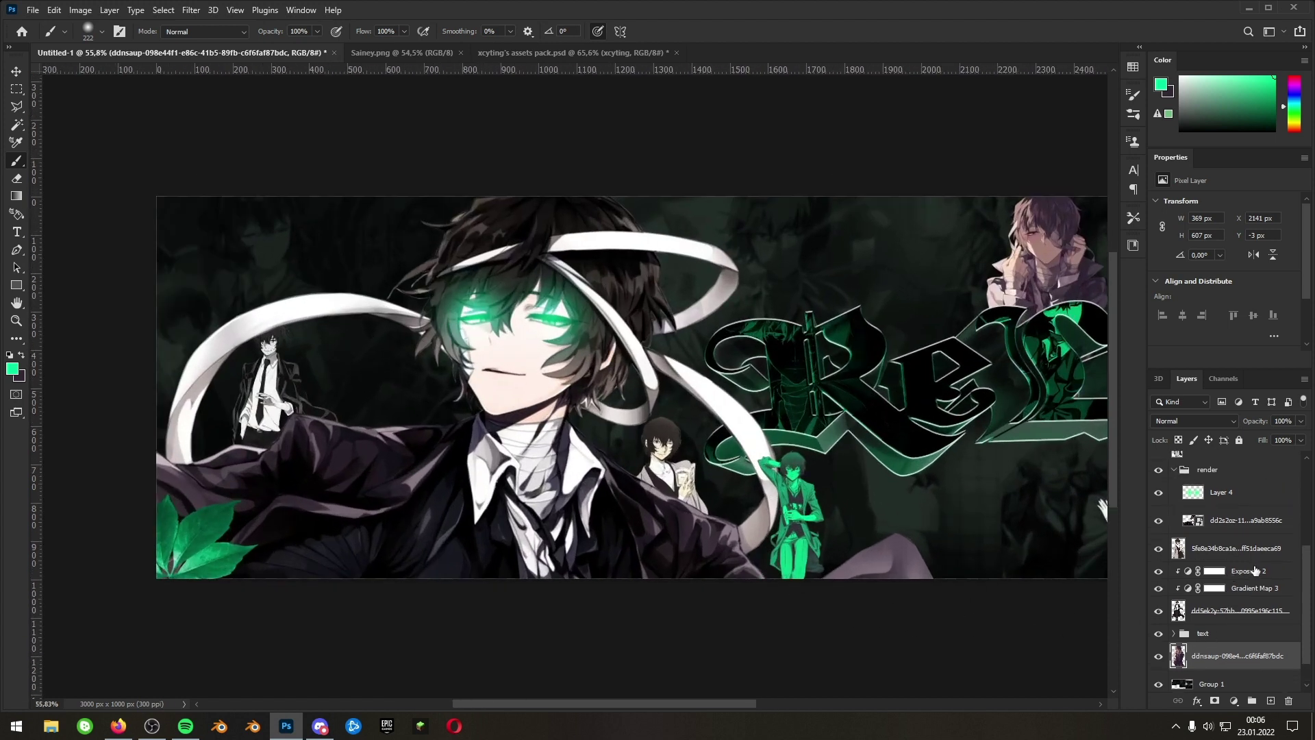
pyautogui.click(1263, 549)
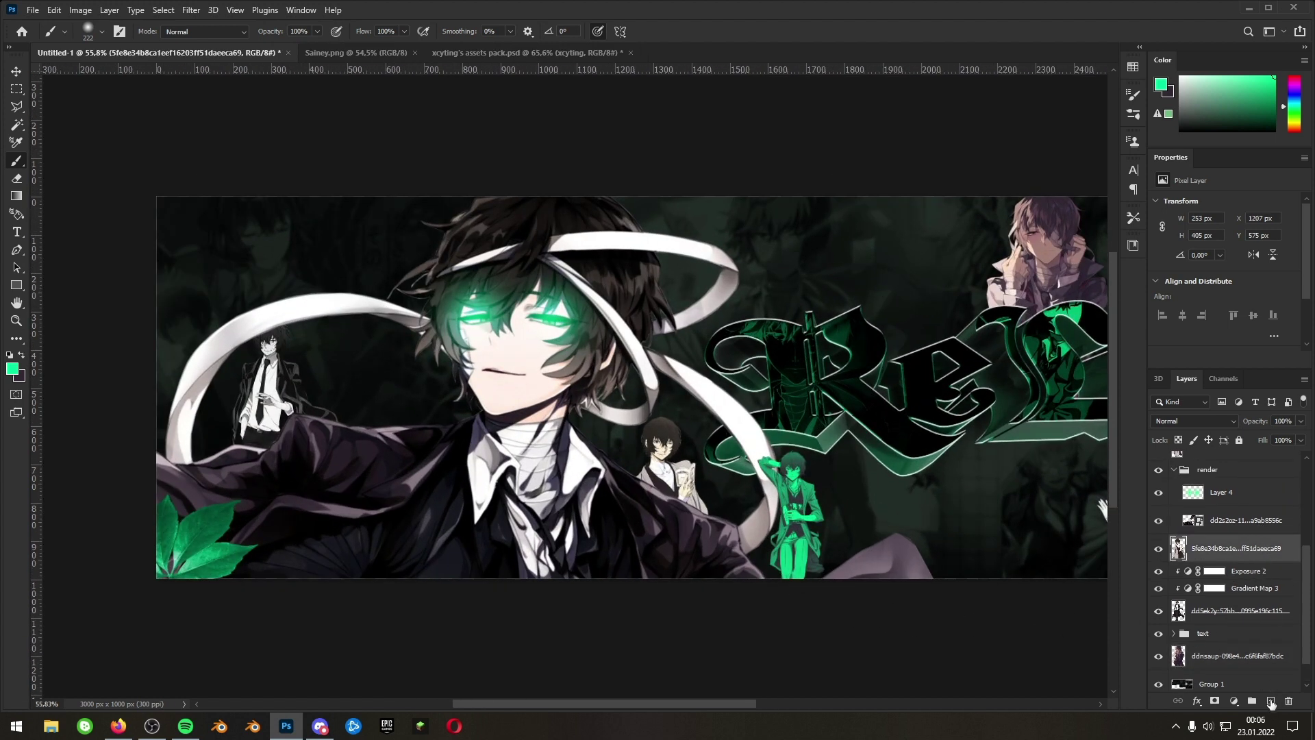
pyautogui.click(1271, 702)
# - Move the empty layer below the book-holding render and paint a green glow behind the main character with a soft brush of about 1211 px
pyautogui.moveTo(655, 531)
pyautogui.mouseDown()
pyautogui.moveTo(786, 232)
pyautogui.moveTo(805, 562)
pyautogui.mouseUp()
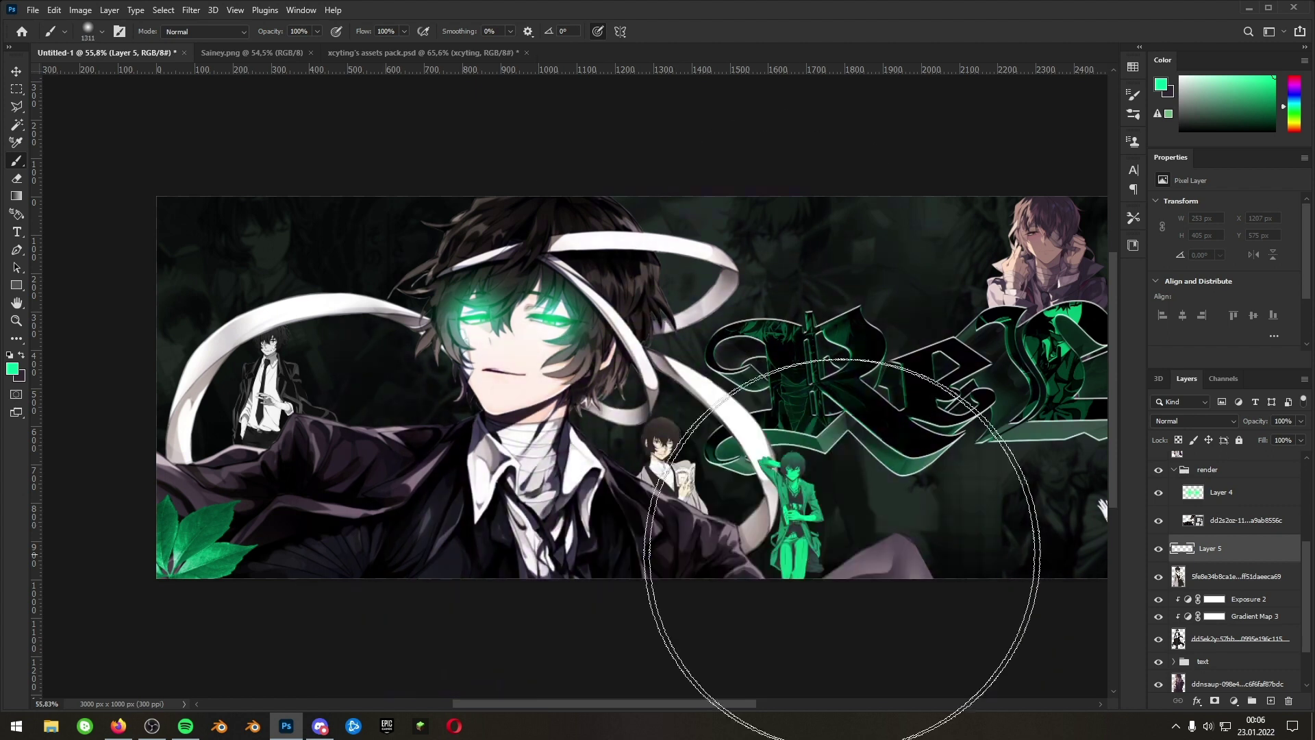
pyautogui.moveTo(1231, 563)
pyautogui.mouseDown()
pyautogui.moveTo(1240, 526)
pyautogui.moveTo(1226, 554)
pyautogui.mouseUp()
pyautogui.moveTo(496, 452)
pyautogui.mouseDown()
pyautogui.moveTo(528, 434)
pyautogui.moveTo(544, 487)
pyautogui.moveTo(506, 491)
pyautogui.moveTo(492, 477)
pyautogui.moveTo(531, 369)
pyautogui.moveTo(507, 532)
pyautogui.mouseUp()
pyautogui.scroll(-6, 530, 478)
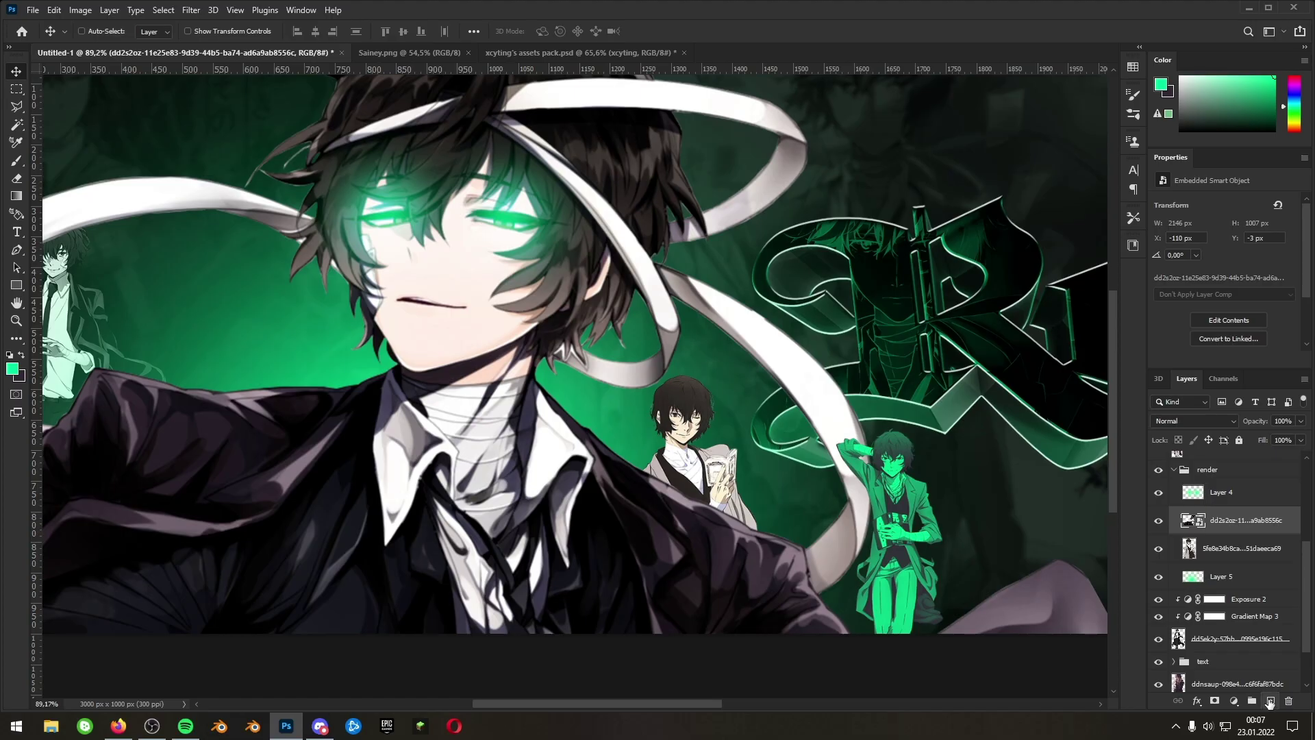
# - Add a Hue/Saturation adjustment layer directly above the main character and clip it to that render
pyautogui.click(1269, 702)
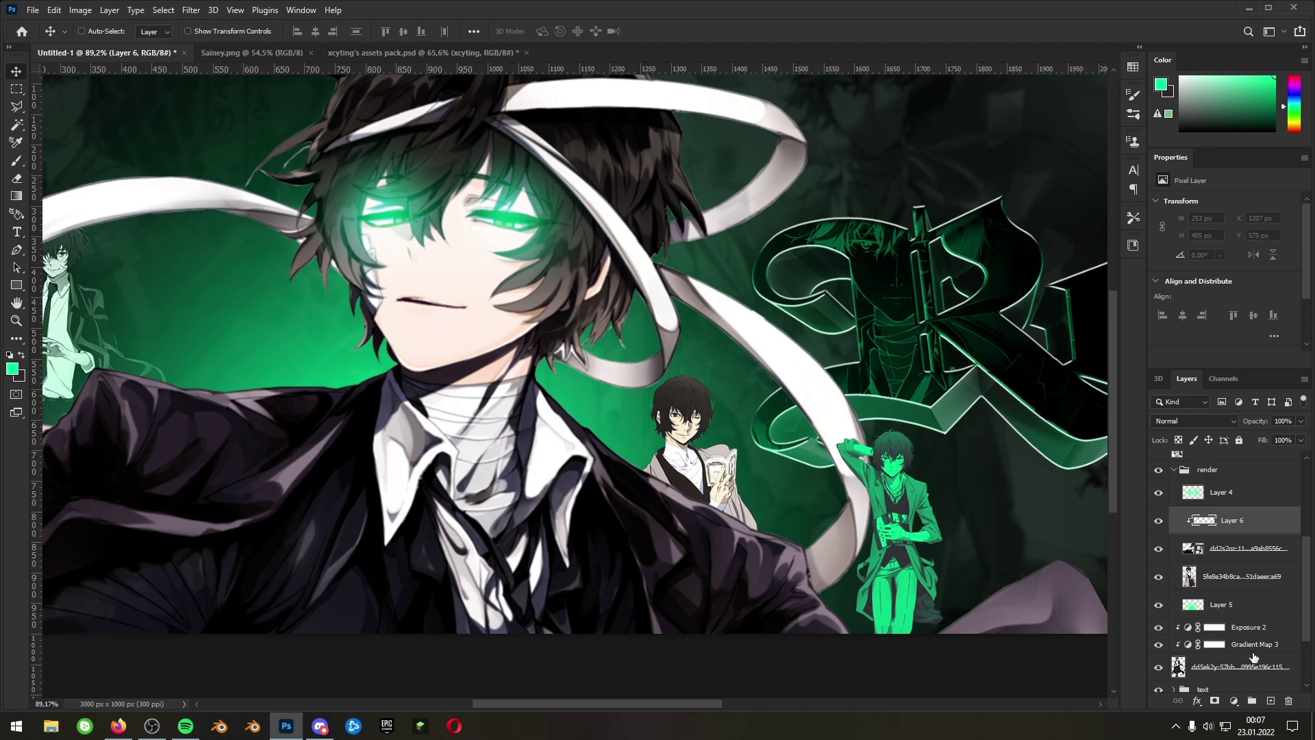
pyautogui.hotkey('ctrl', 'z')
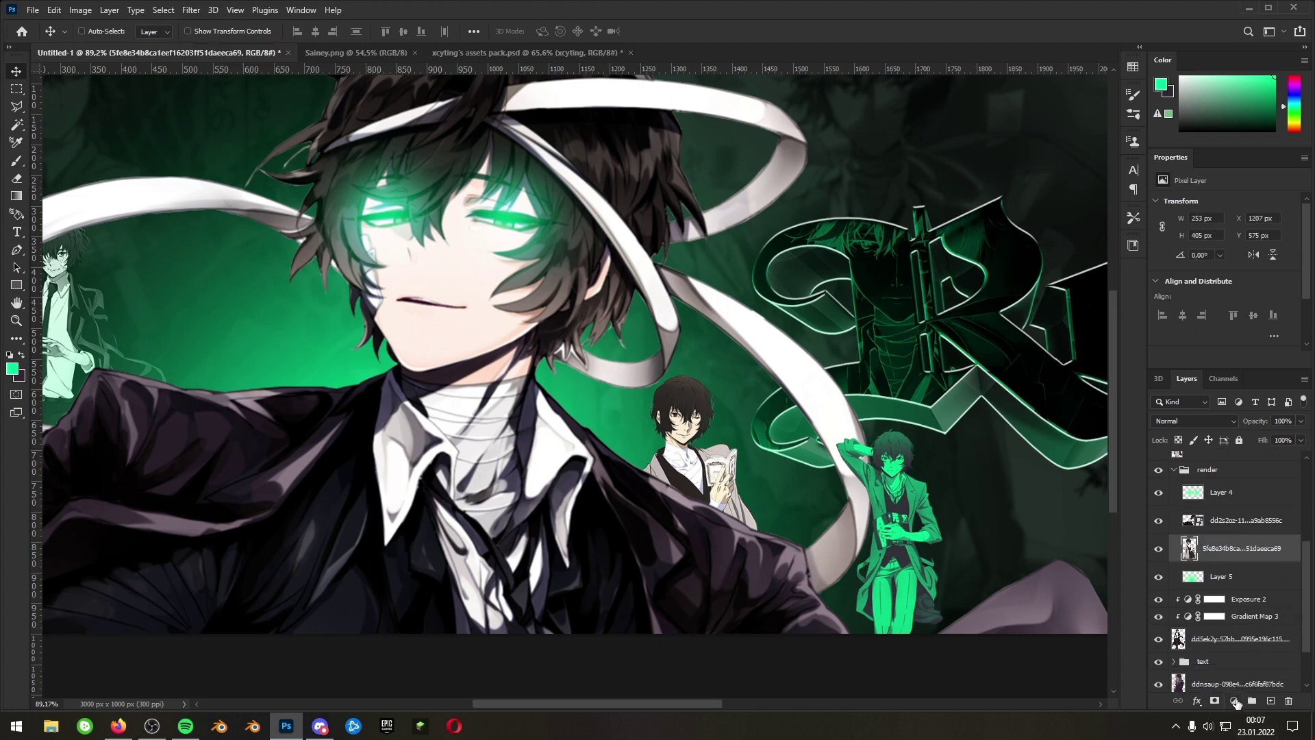
pyautogui.click(1235, 702)
pyautogui.click(1243, 567)
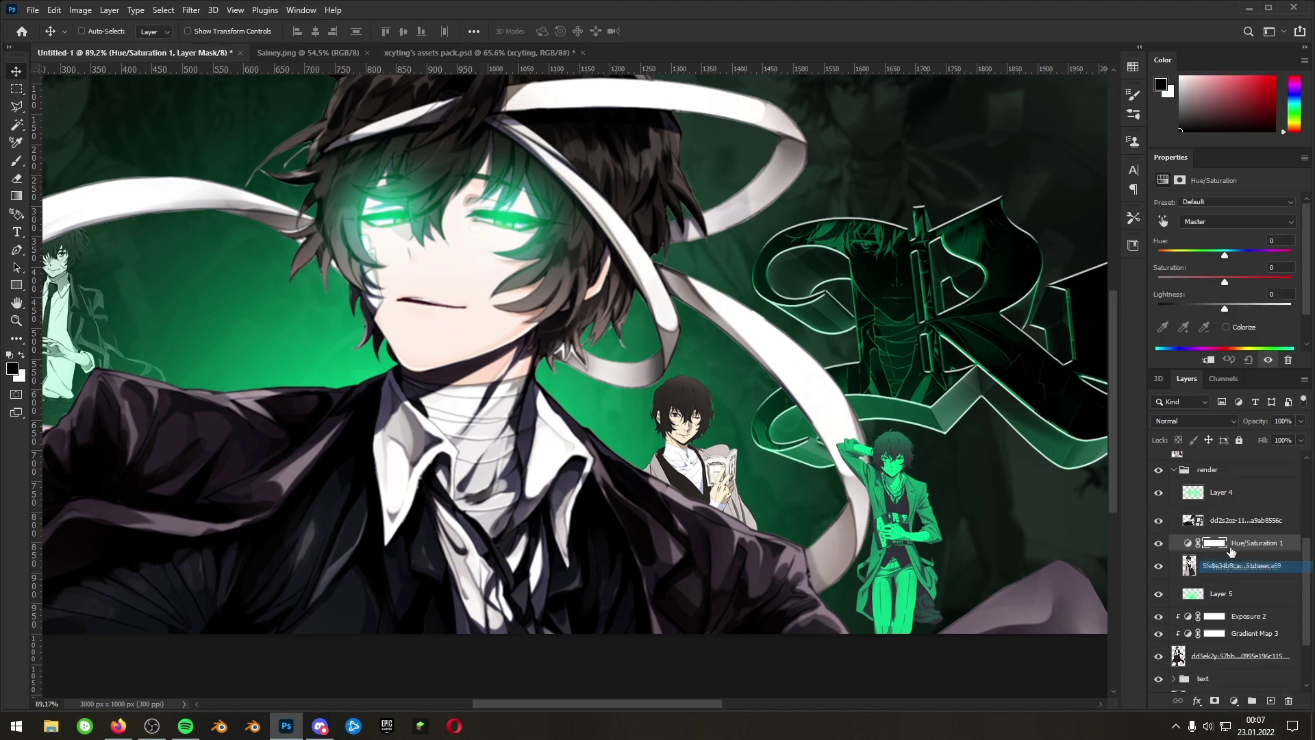
pyautogui.scroll(-6, 1231, 533)
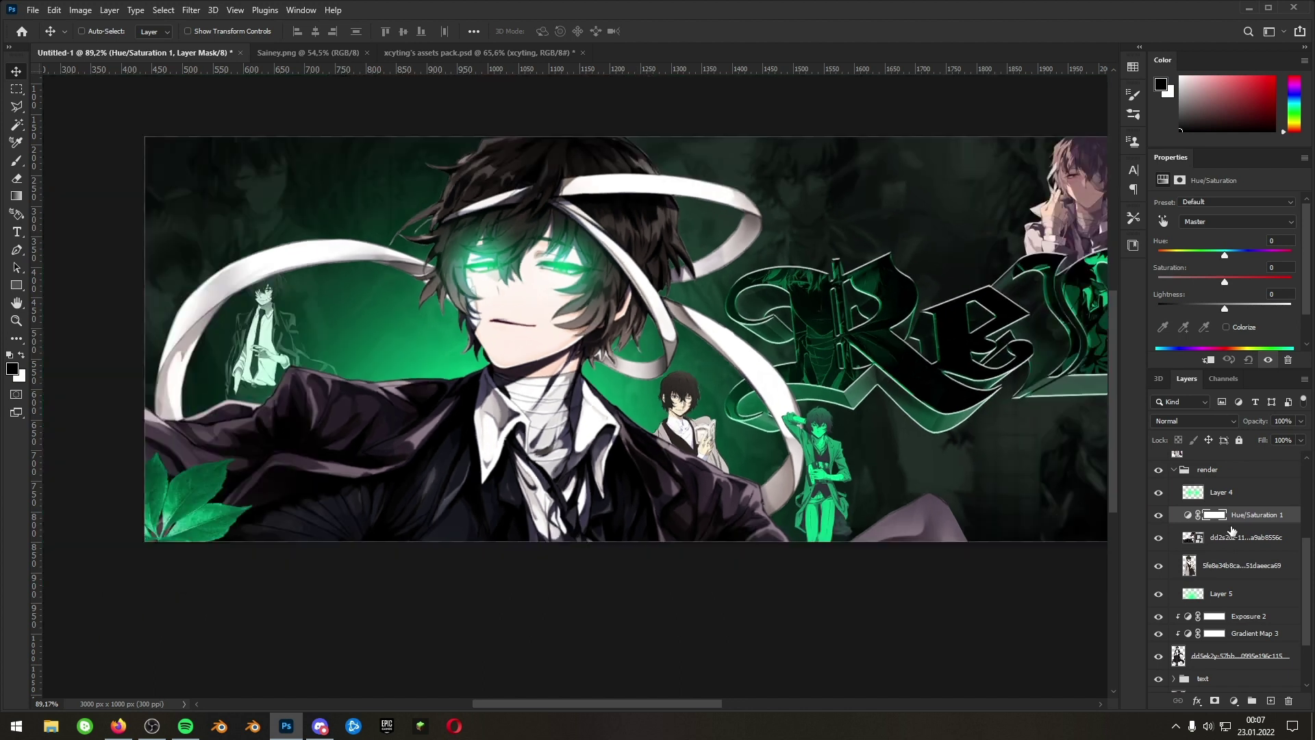
pyautogui.click(1234, 531)
pyautogui.keyDown('alt'); pyautogui.click(1239, 526); pyautogui.keyUp('alt')
pyautogui.click(1251, 516)
pyautogui.scroll(3, 1059, 390)
pyautogui.scroll(-1, 1234, 329)
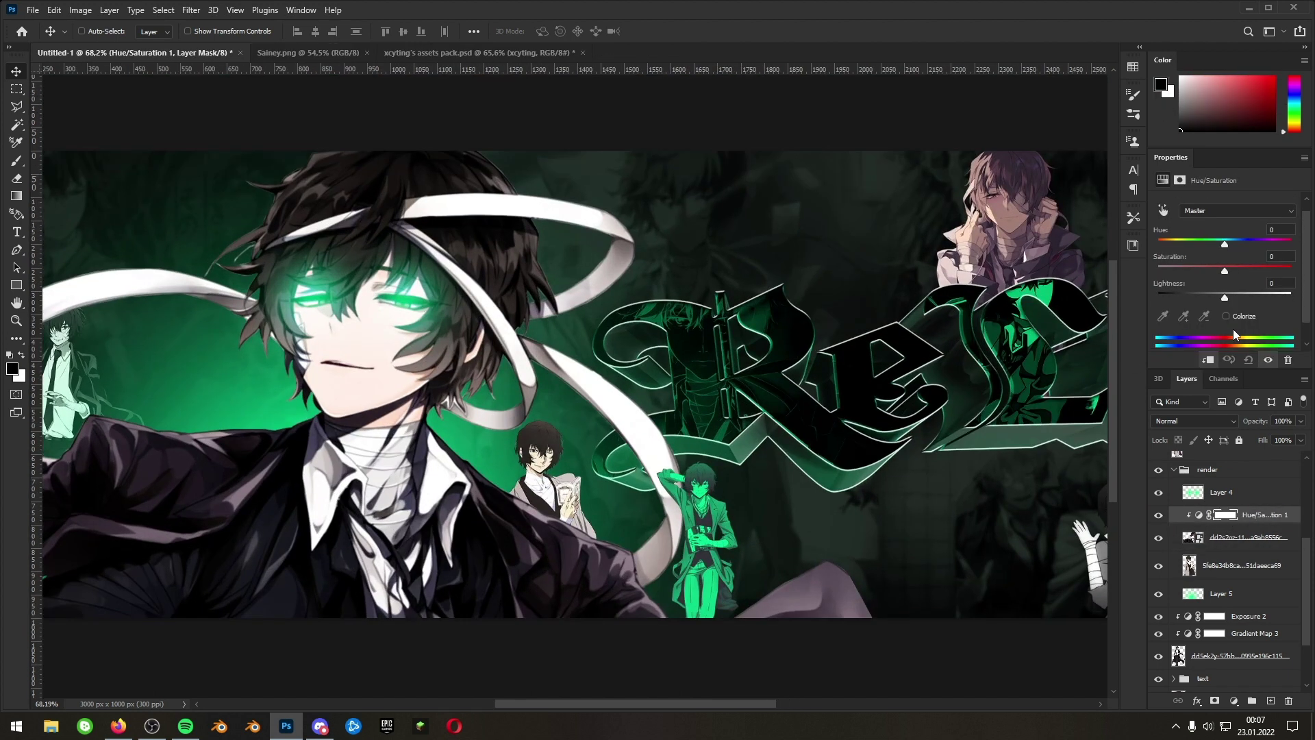
# - Colorize the Hue/Saturation adjustment with hue 157 and saturation 100, and set its blend mode to Linear Dodge (Add)
pyautogui.click(1227, 316)
pyautogui.moveTo(1204, 266); pyautogui.dragTo(1306, 280)
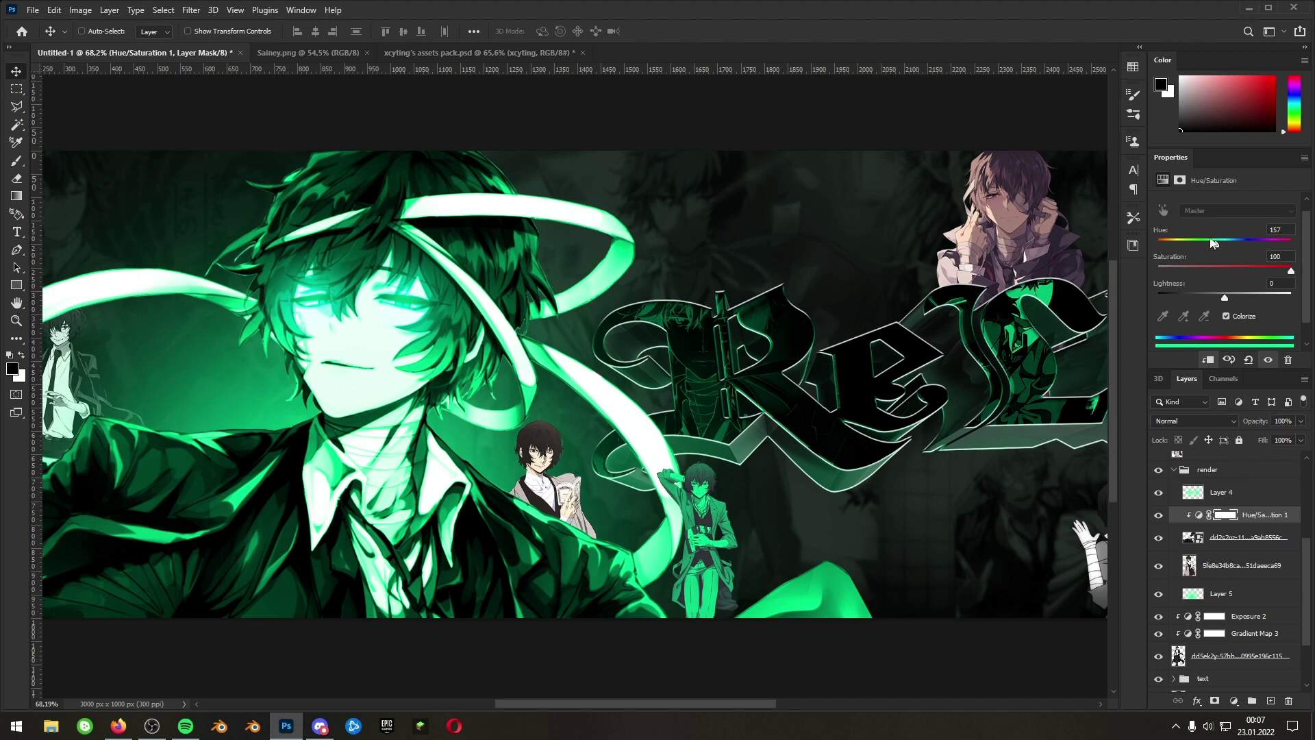
pyautogui.click(1206, 422)
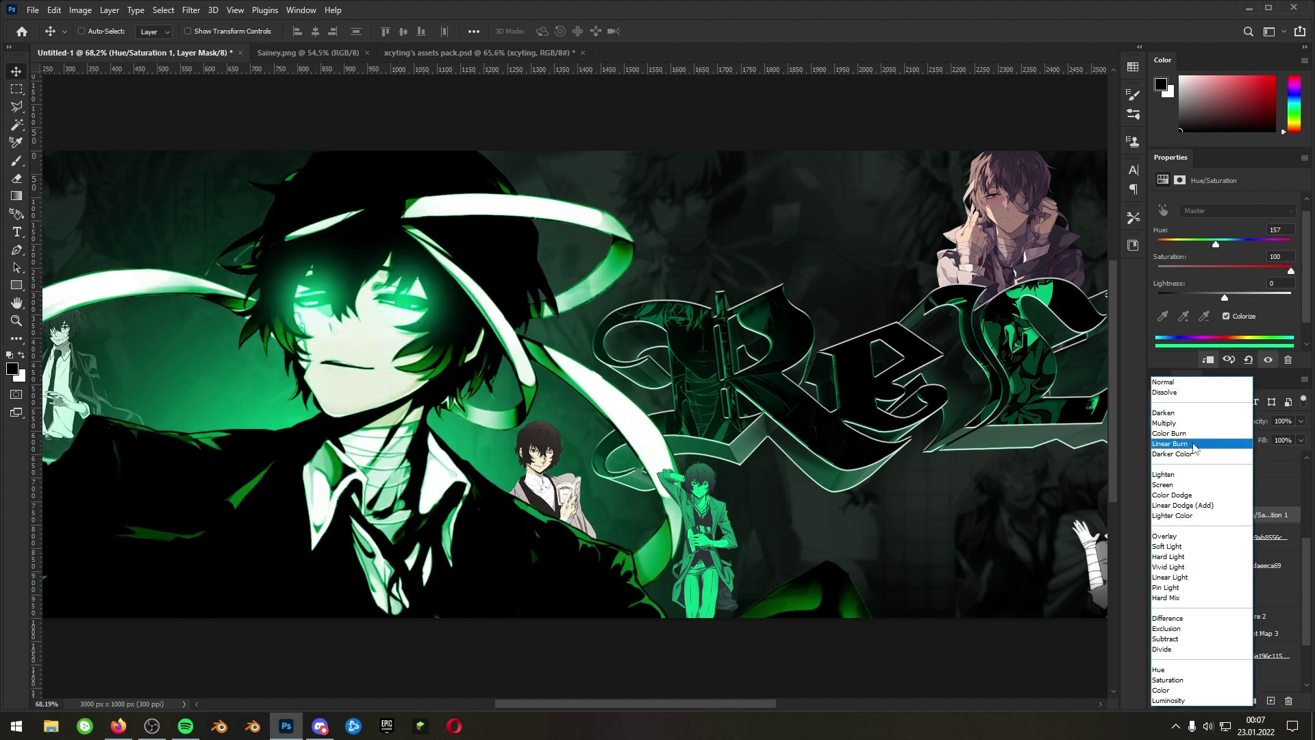
pyautogui.click(1193, 505)
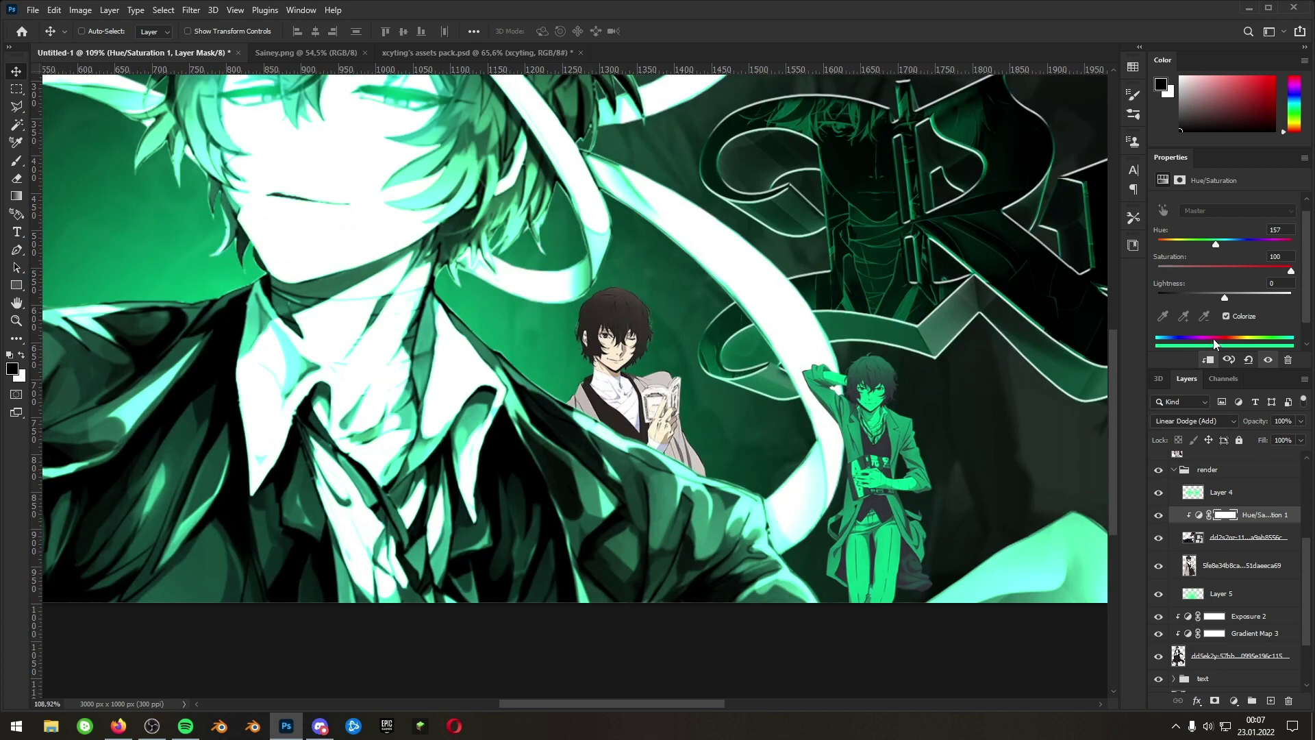
# - Invert the Hue/Saturation mask and reveal a green rim light along the shoulder beside the book-holding render with a soft 74 px white brush
pyautogui.click(1223, 521)
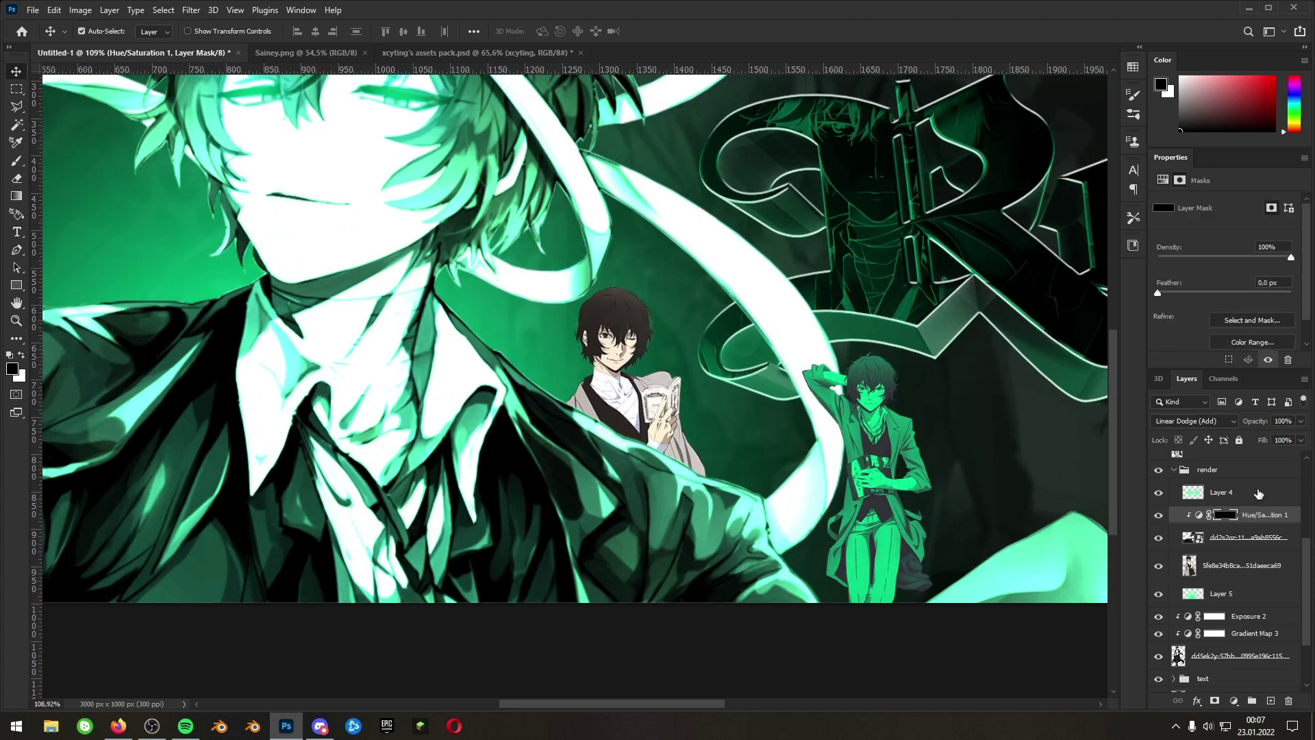
pyautogui.scroll(-5, 484, 436)
pyautogui.scroll(5, 426, 434)
pyautogui.press('b')
pyautogui.moveTo(502, 463); pyautogui.dragTo(253, 472)
pyautogui.moveTo(413, 418); pyautogui.dragTo(274, 418)
pyautogui.moveTo(472, 413); pyautogui.dragTo(89, 414)
pyautogui.moveTo(531, 402); pyautogui.dragTo(479, 399)
pyautogui.scroll(5, 572, 348)
pyautogui.press('x')
pyautogui.moveTo(579, 351); pyautogui.dragTo(536, 357)
pyautogui.moveTo(576, 337); pyautogui.dragTo(585, 351)
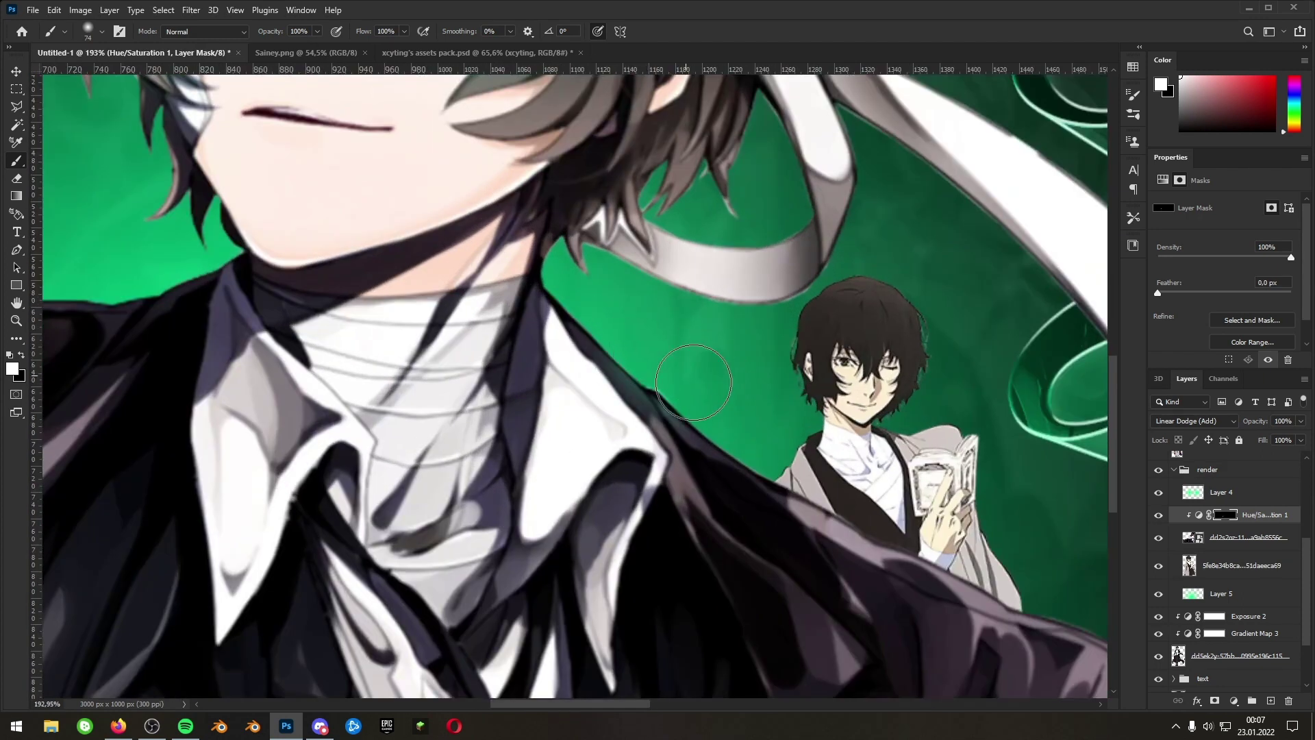
pyautogui.scroll(-2, 790, 427)
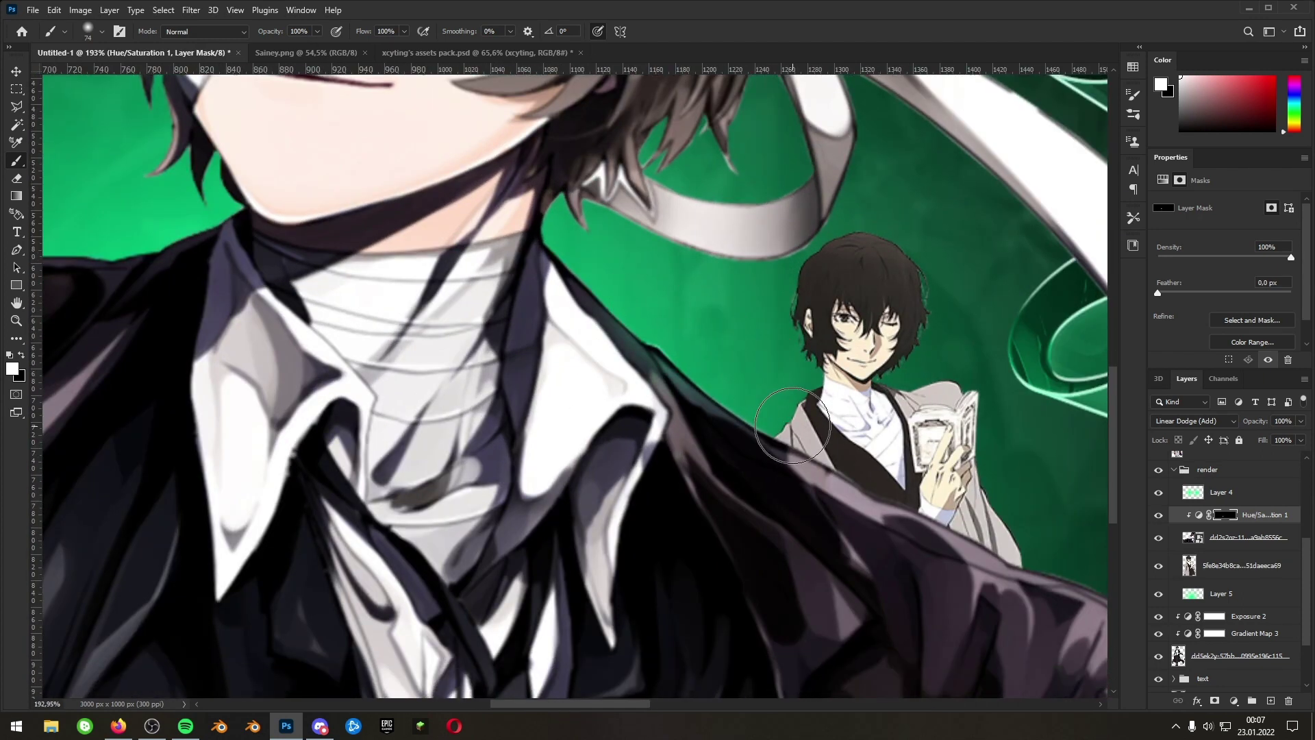
pyautogui.scroll(-4, 914, 432)
pyautogui.scroll(-4, 952, 385)
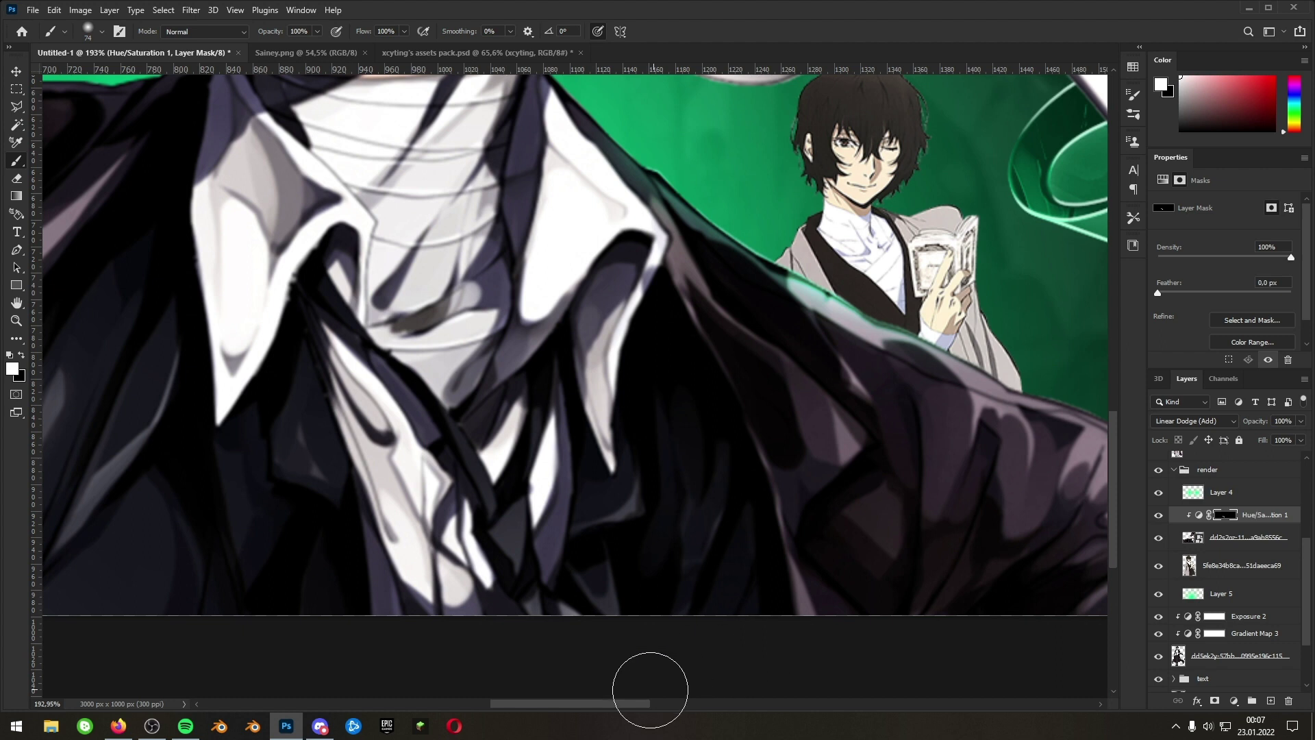
# - Extend the green rim light on the mask along the sleeve, the ribbon's lower end and the character's opposite shoulder
pyautogui.hscroll(10, 642, 570)
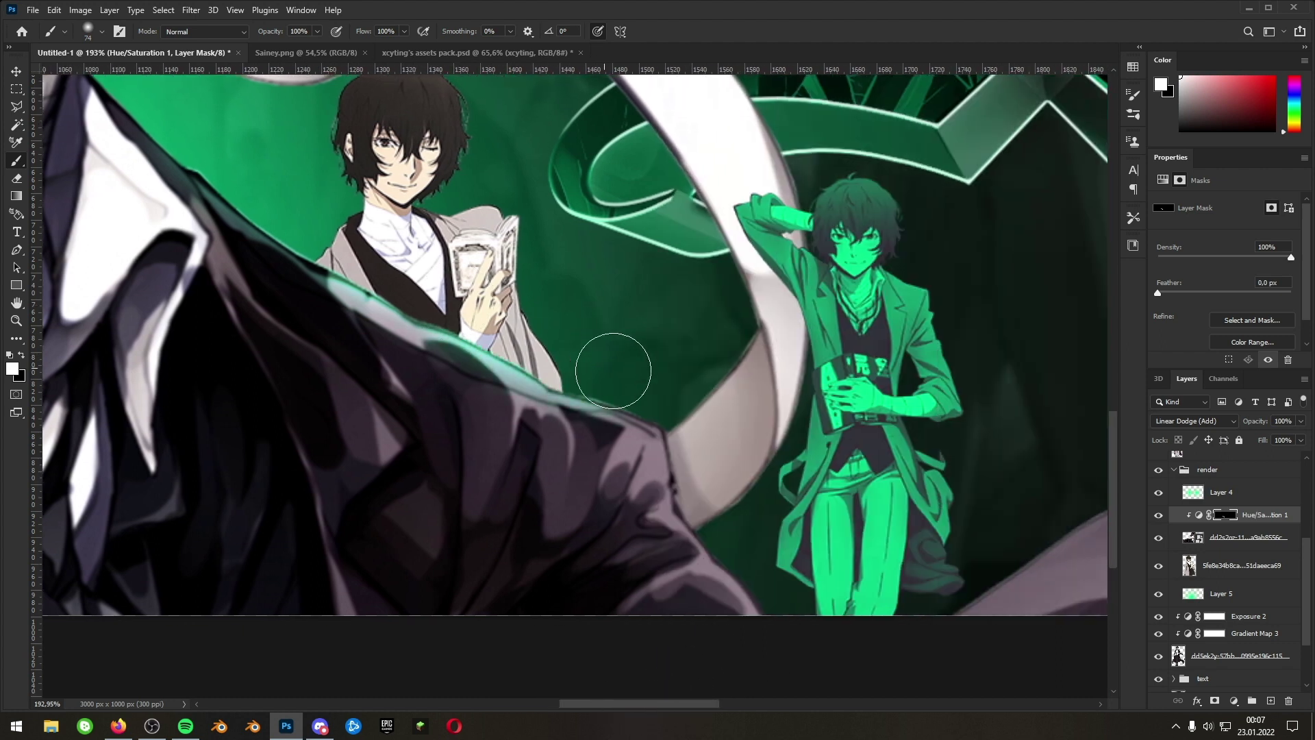
pyautogui.scroll(-3, 806, 533)
pyautogui.scroll(1, 754, 472)
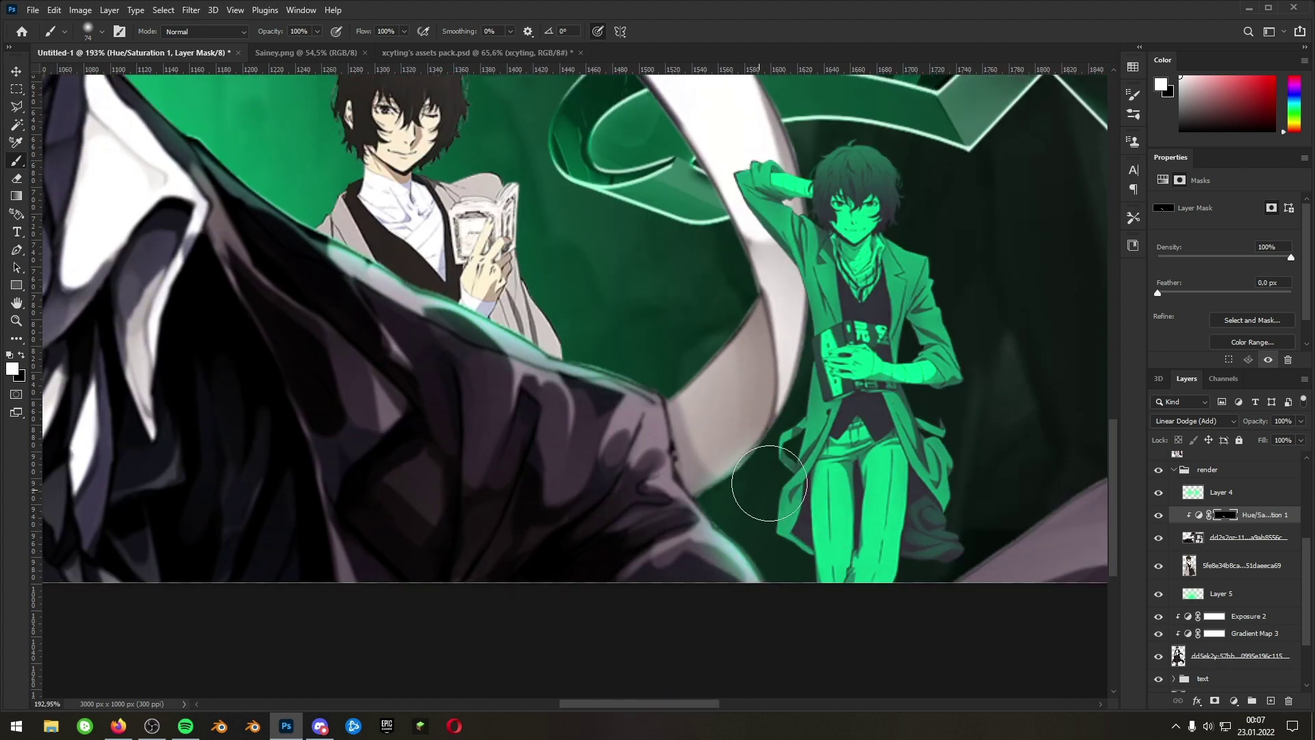
pyautogui.scroll(-3, 779, 484)
pyautogui.scroll(6, 778, 411)
pyautogui.scroll(-3, 582, 404)
pyautogui.hscroll(-10, 548, 424)
pyautogui.moveTo(219, 493); pyautogui.dragTo(589, 446)
pyautogui.scroll(4, 590, 411)
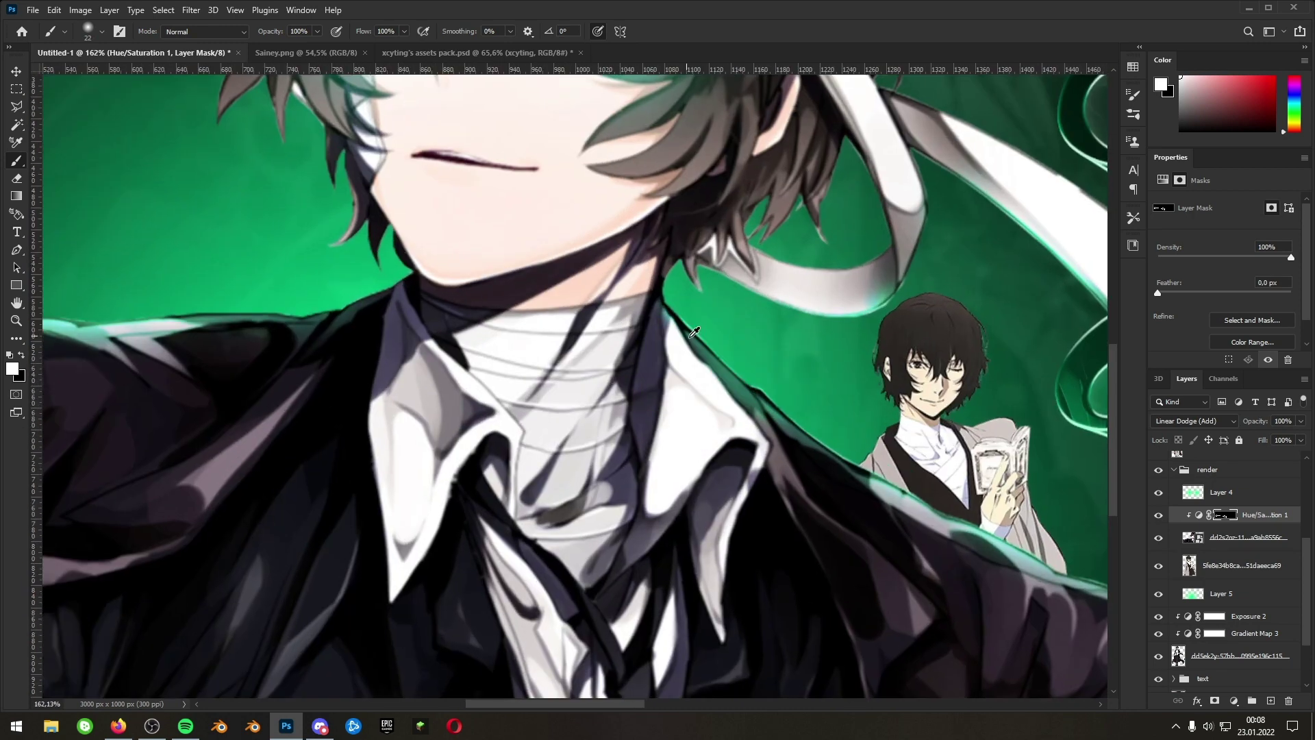
# - Reveal fine green edge highlights around the main character's collar, hair tips and hanging ribbon on the mask
pyautogui.scroll(6, 412, 294)
pyautogui.moveTo(396, 279); pyautogui.dragTo(346, 346)
pyautogui.scroll(-5, 309, 308)
pyautogui.scroll(2, 227, 240)
pyautogui.moveTo(184, 250); pyautogui.dragTo(191, 182)
pyautogui.scroll(3, 945, 356)
pyautogui.moveTo(770, 435); pyautogui.dragTo(864, 363)
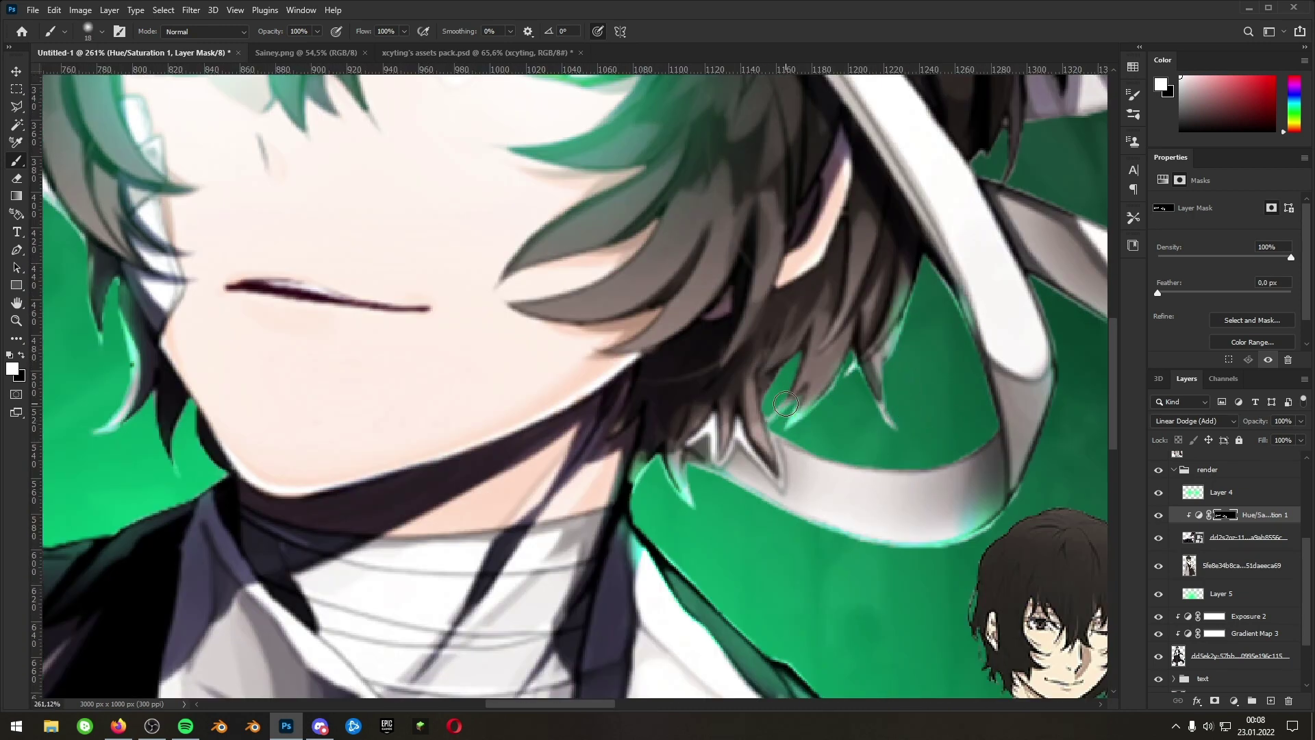
pyautogui.scroll(-8, 809, 404)
pyautogui.scroll(7, 274, 288)
pyautogui.press('x')
pyautogui.scroll(-16, 802, 356)
pyautogui.press('x')
pyautogui.scroll(4, 870, 449)
pyautogui.scroll(-4, 867, 452)
pyautogui.press('v')
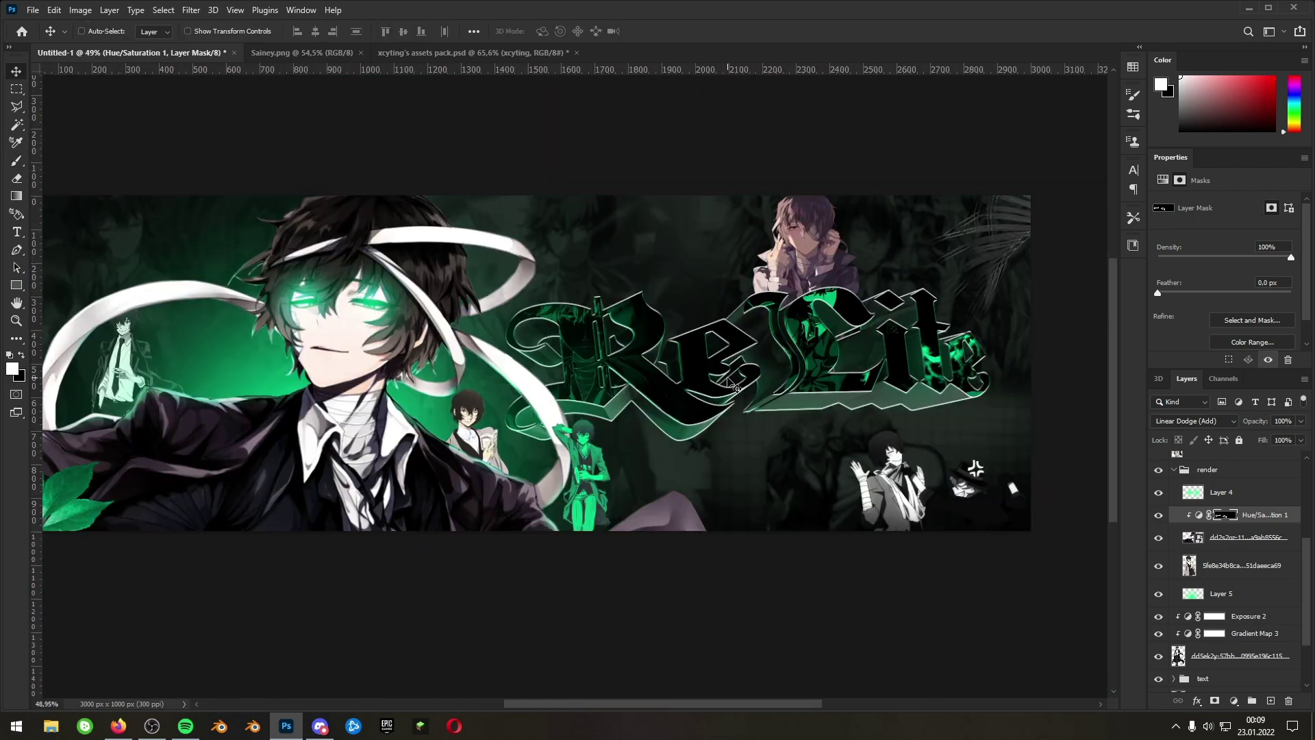
# - Switch to xcyting's assets pack.psd, hide the red leaf, and collapse the PLANTS and TEXTURES groups
pyautogui.click(439, 53)
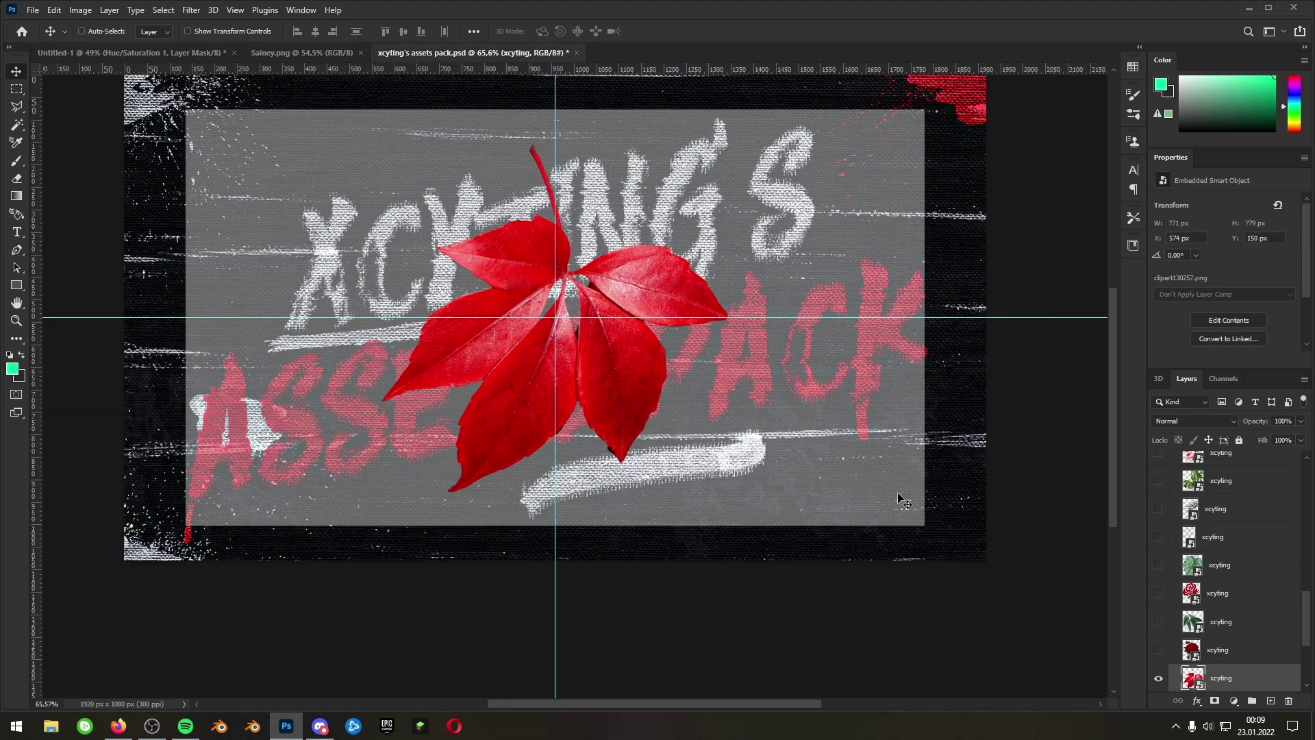
pyautogui.click(1160, 677)
pyautogui.scroll(5, 1185, 637)
pyautogui.click(1159, 650)
pyautogui.click(1186, 657)
pyautogui.scroll(5, 1192, 596)
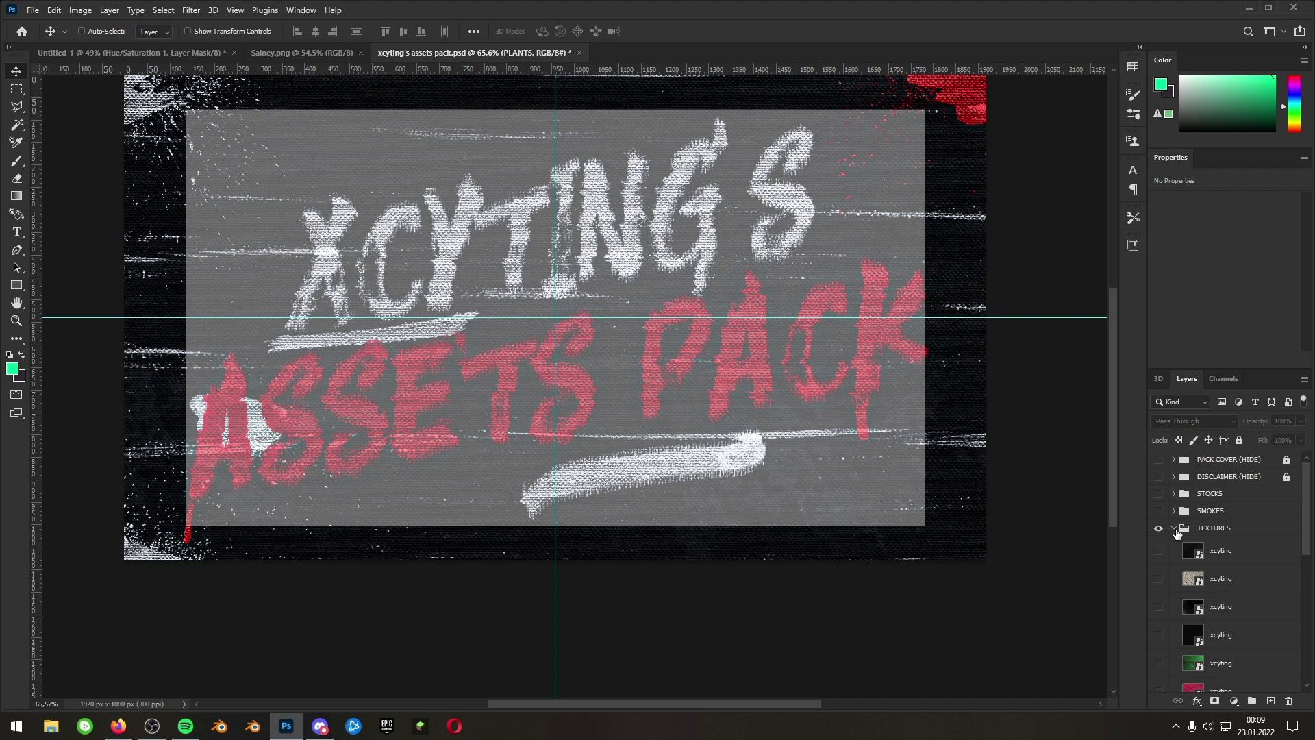
pyautogui.click(1175, 530)
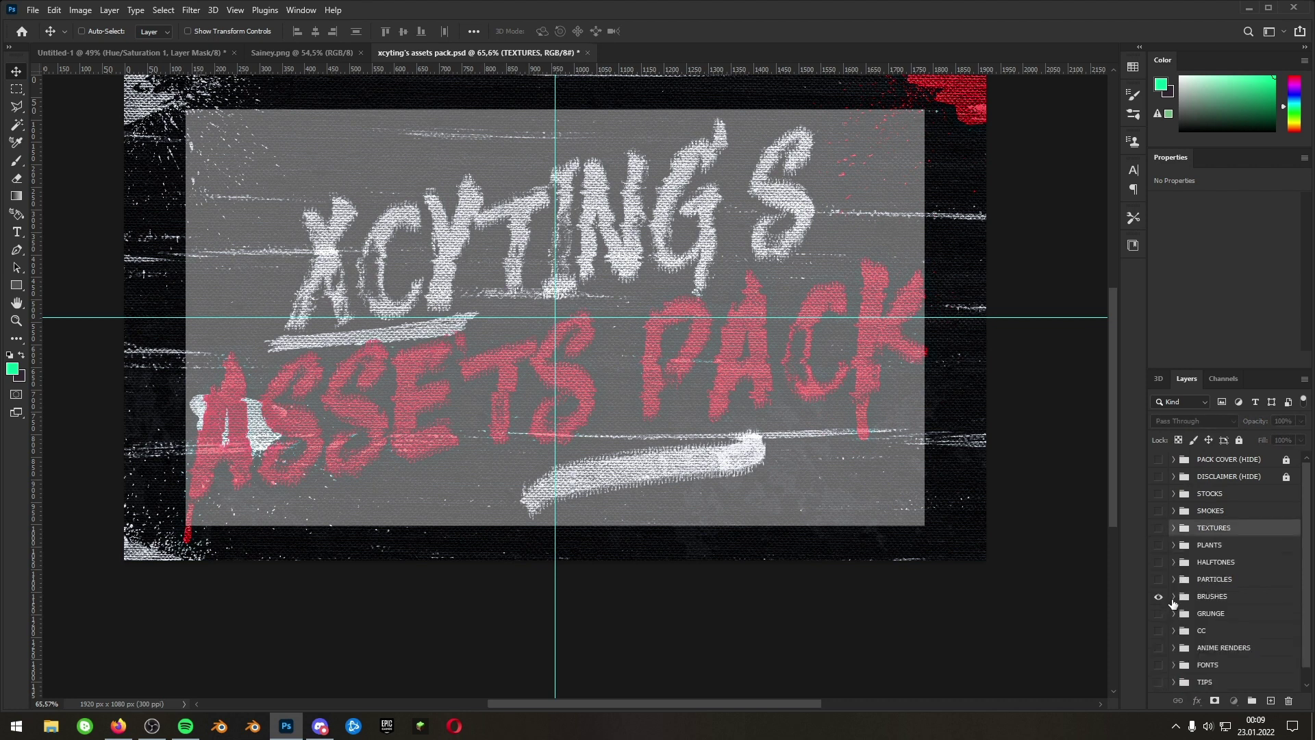
# - Expand the BRUSHES group, show the curved paint-stroke asset and select its layer for copying
pyautogui.click(1174, 598)
pyautogui.click(1159, 603)
pyautogui.click(1158, 587)
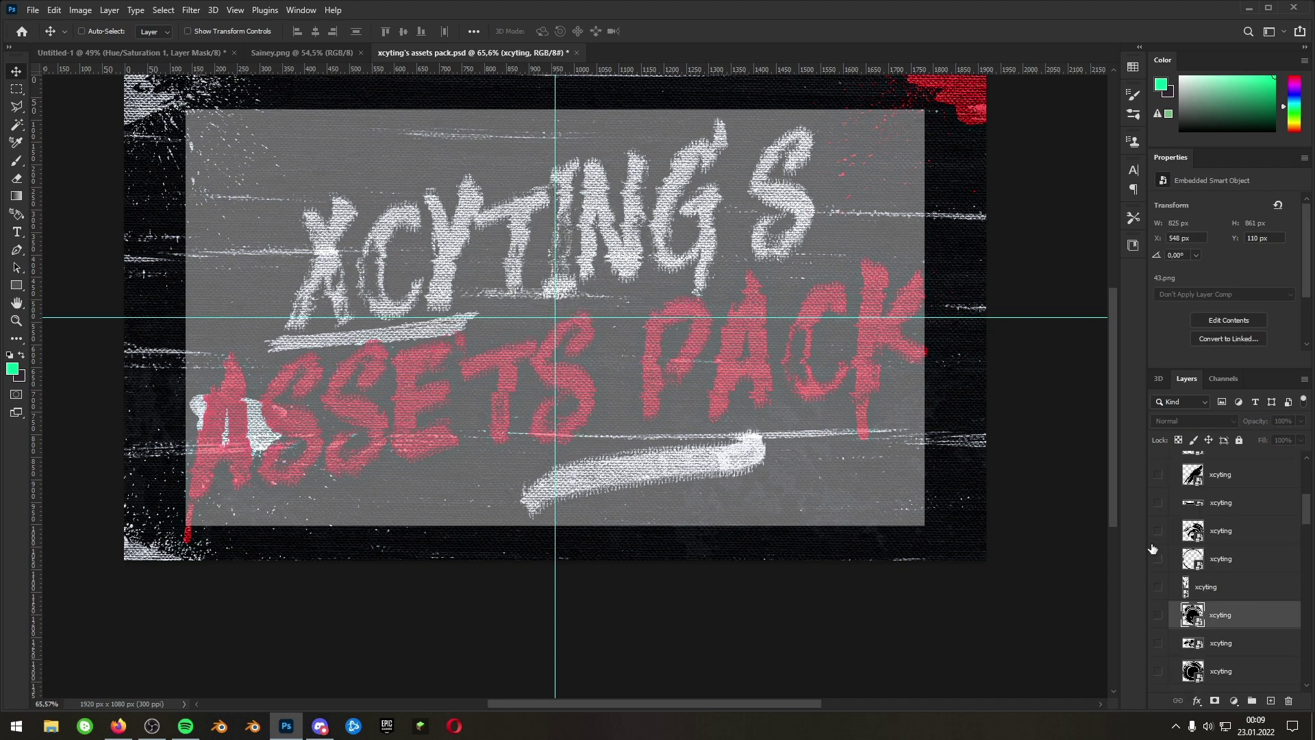
pyautogui.click(1157, 536)
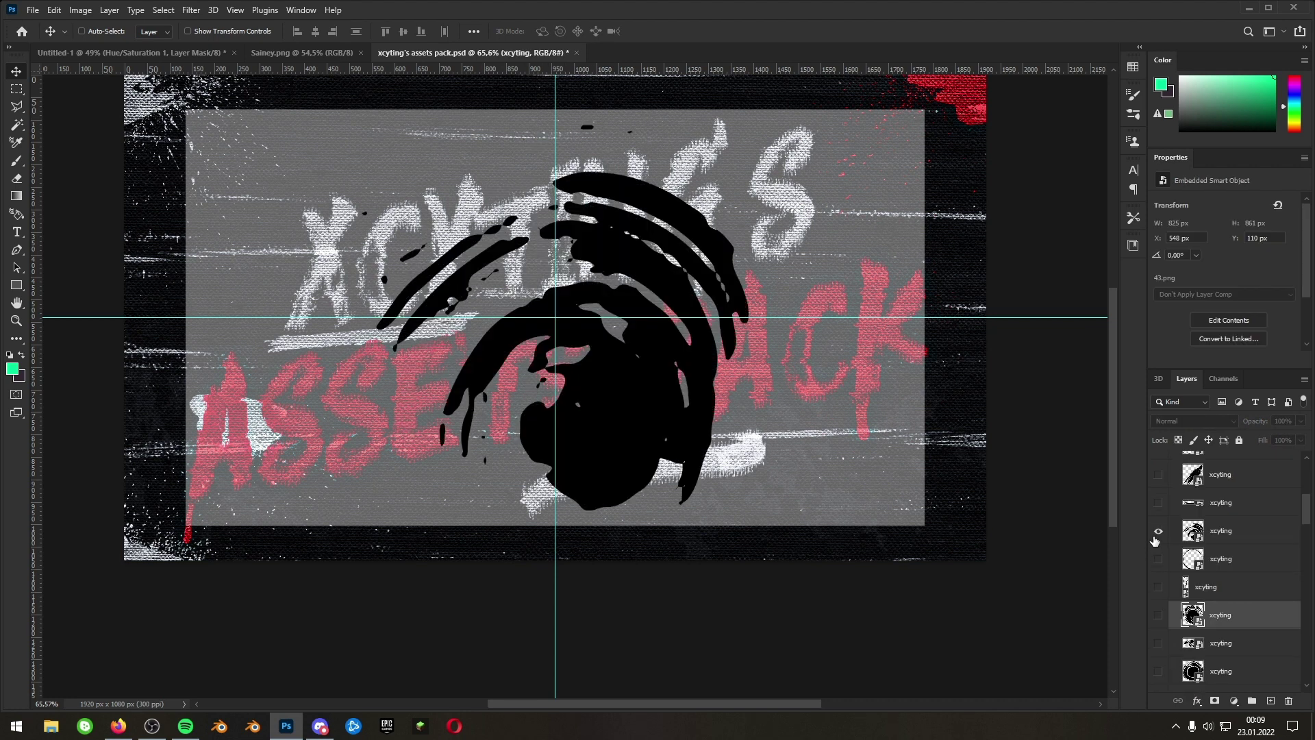
pyautogui.click(1227, 533)
# - Return to the banner document, collapse the render group and select the render layer directly below the text group
pyautogui.click(145, 57)
pyautogui.scroll(-5, 496, 384)
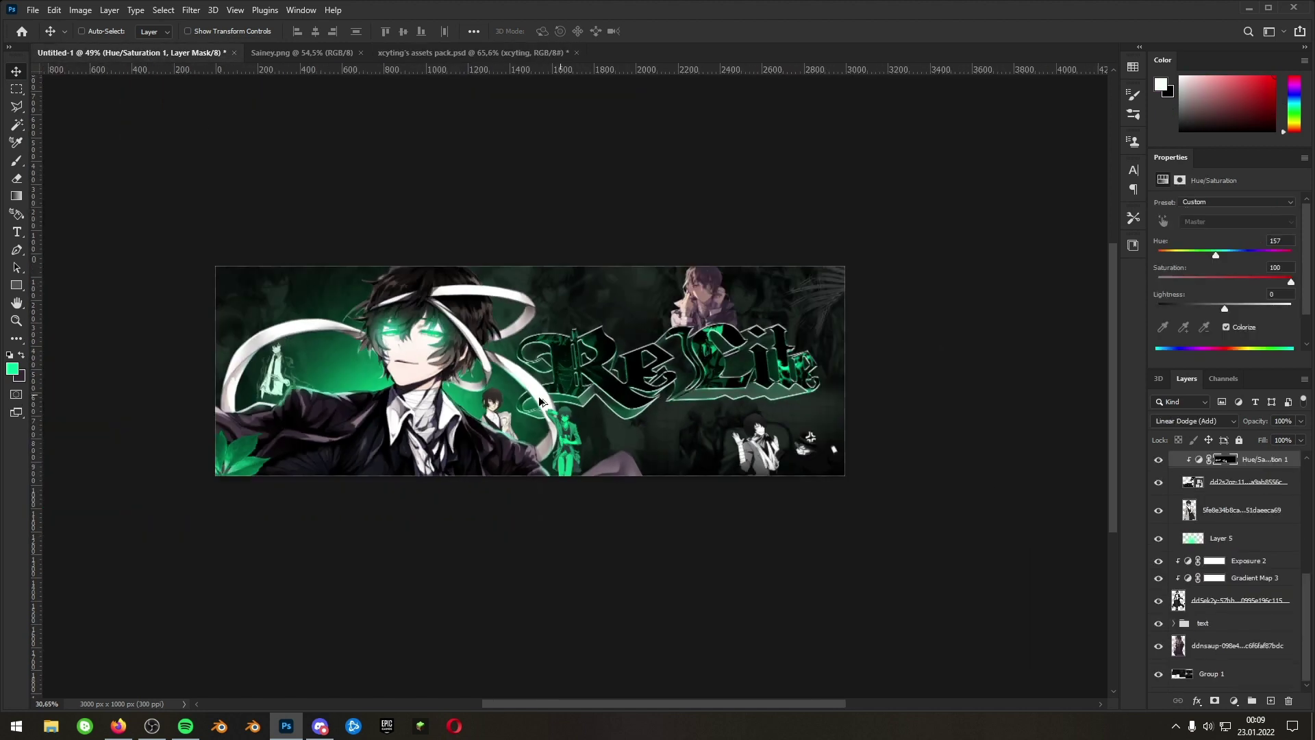
pyautogui.scroll(7, 602, 406)
pyautogui.scroll(-2, 1260, 570)
pyautogui.scroll(3, 1260, 570)
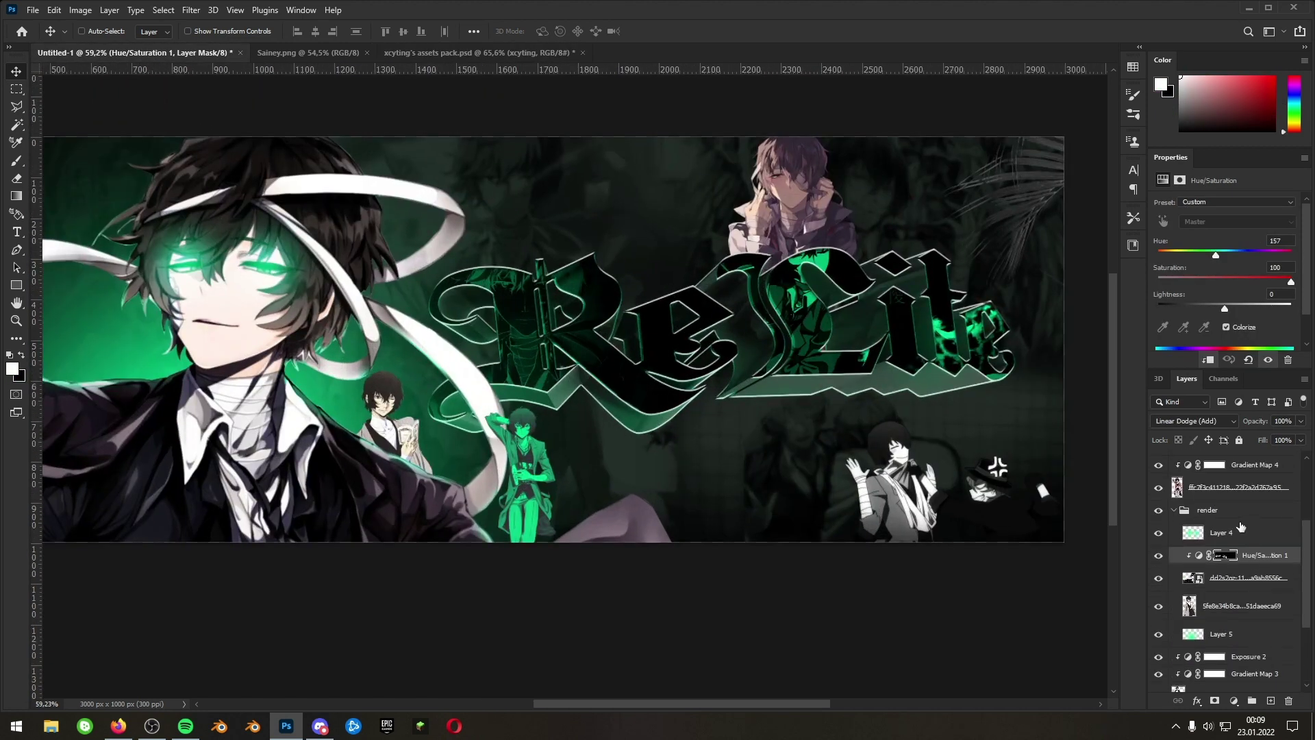
pyautogui.click(1178, 511)
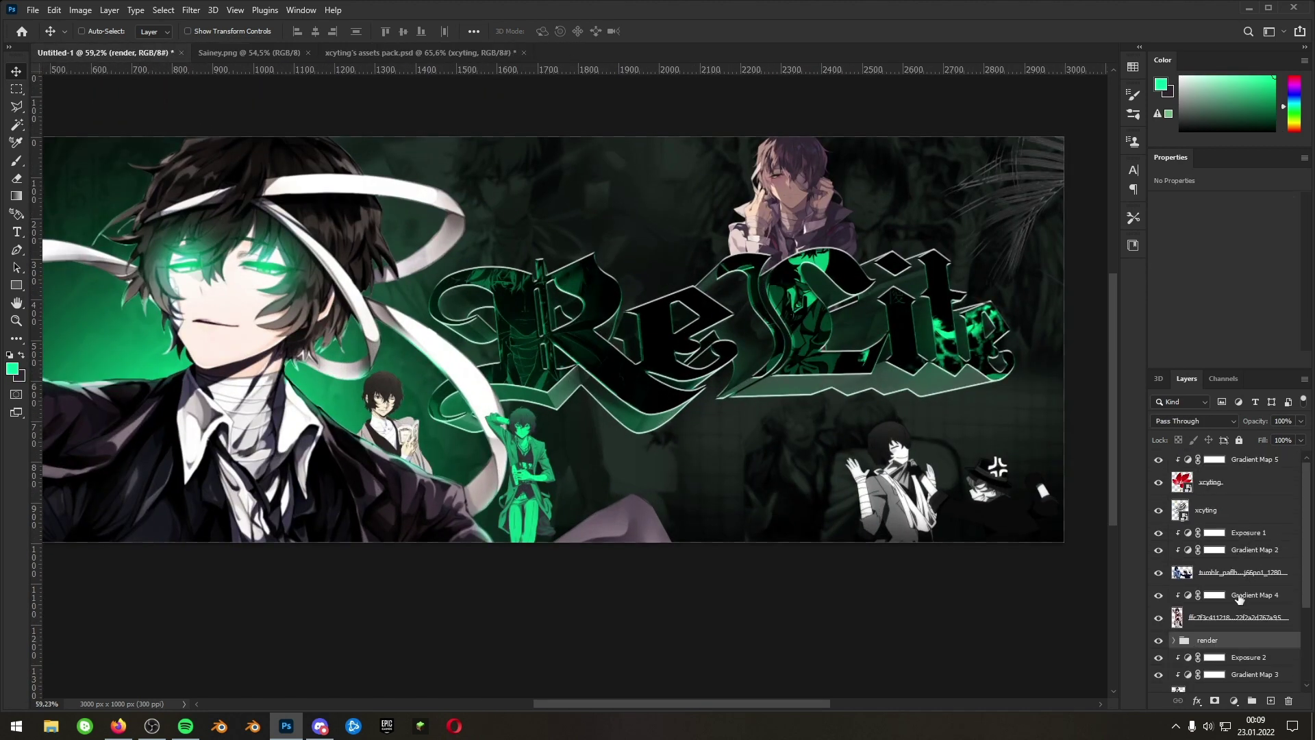
pyautogui.scroll(-1, 1244, 584)
pyautogui.scroll(-1, 1244, 597)
pyautogui.click(1233, 622)
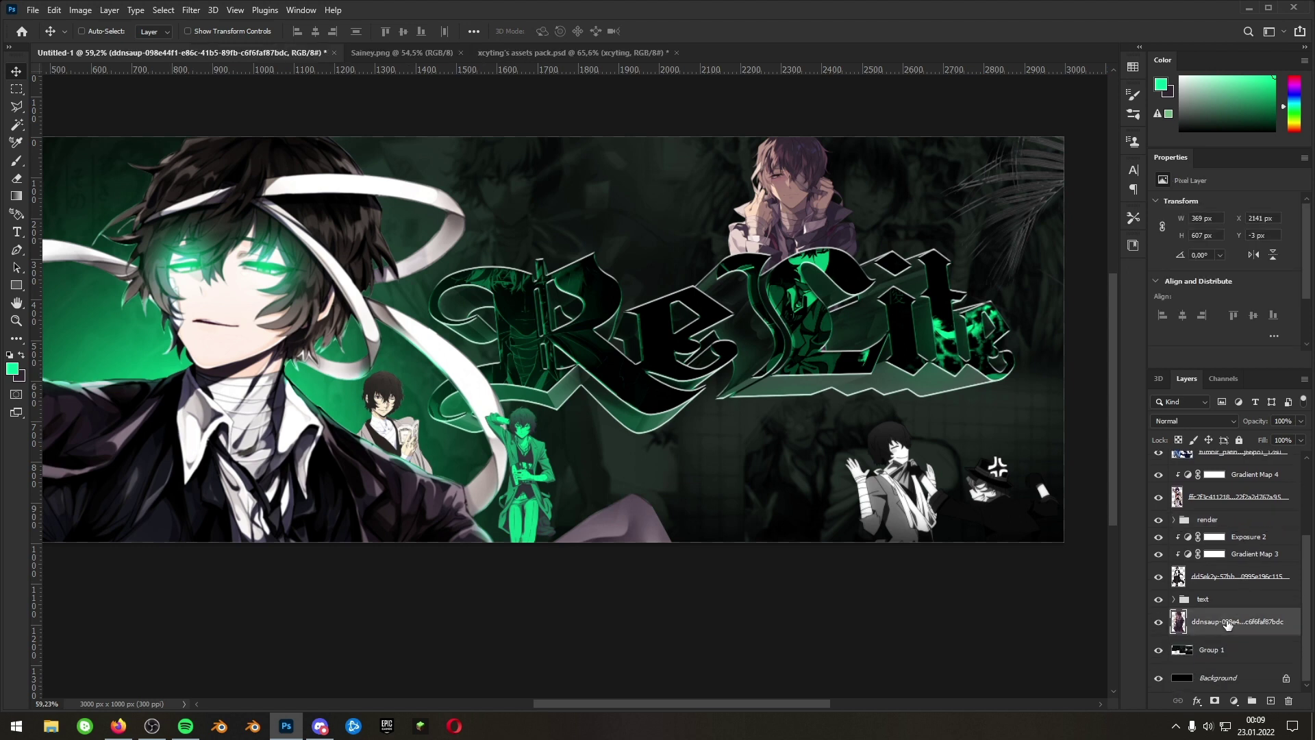
# - Paste the curved paint stroke behind the "Re" lettering, scaled to 666 x 589 px and rotated to 116.23°
pyautogui.hotkey('ctrl', 'v')
pyautogui.hotkey('ctrl', 't')
pyautogui.moveTo(656, 425); pyautogui.dragTo(881, 374)
pyautogui.moveTo(966, 364); pyautogui.dragTo(584, 291)
pyautogui.moveTo(1008, 385); pyautogui.dragTo(776, 463)
pyautogui.moveTo(788, 490); pyautogui.dragTo(719, 388)
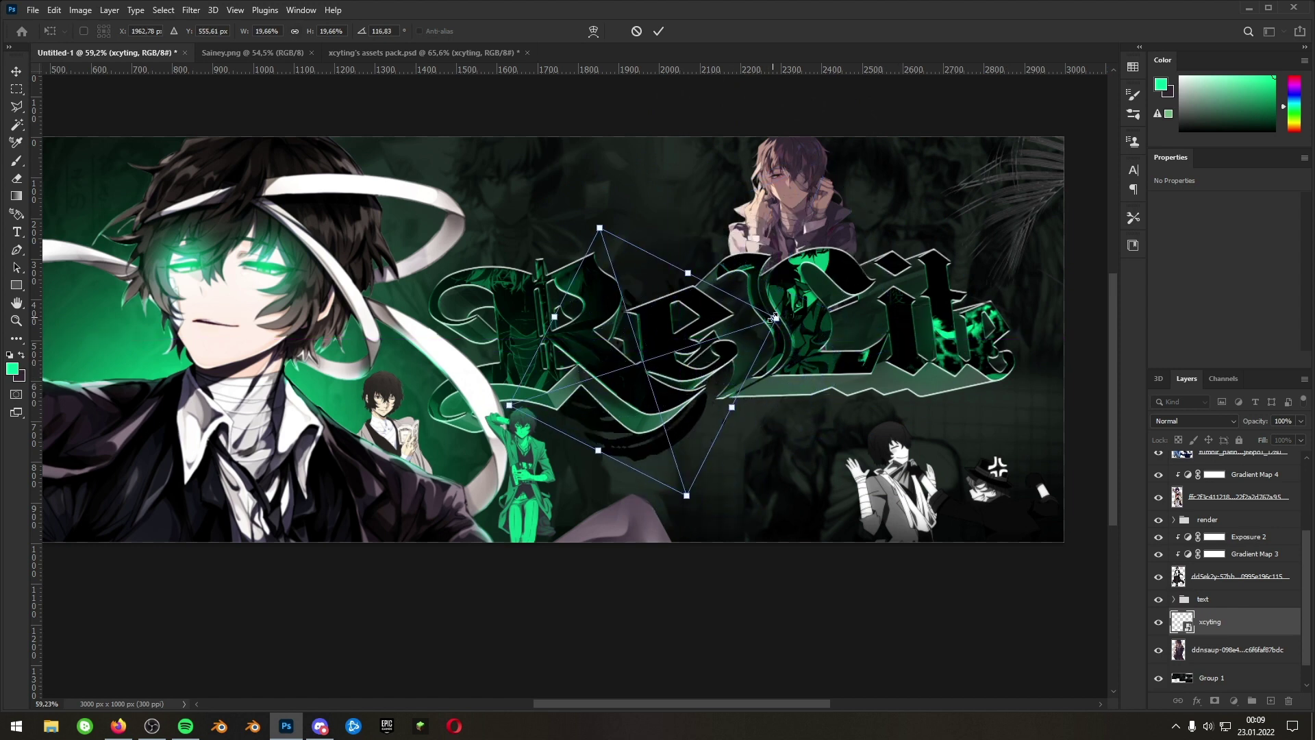
pyautogui.moveTo(773, 318); pyautogui.dragTo(814, 304)
pyautogui.moveTo(725, 413)
pyautogui.mouseDown()
pyautogui.moveTo(725, 403)
pyautogui.moveTo(717, 428)
pyautogui.mouseUp()
pyautogui.press('Return')
# - Invert the pasted stroke to white, set its blend mode to Overlay, and open the blend modes for the blue splash layer
pyautogui.scroll(3, 686, 409)
pyautogui.hotkey('ctrl', 'i')
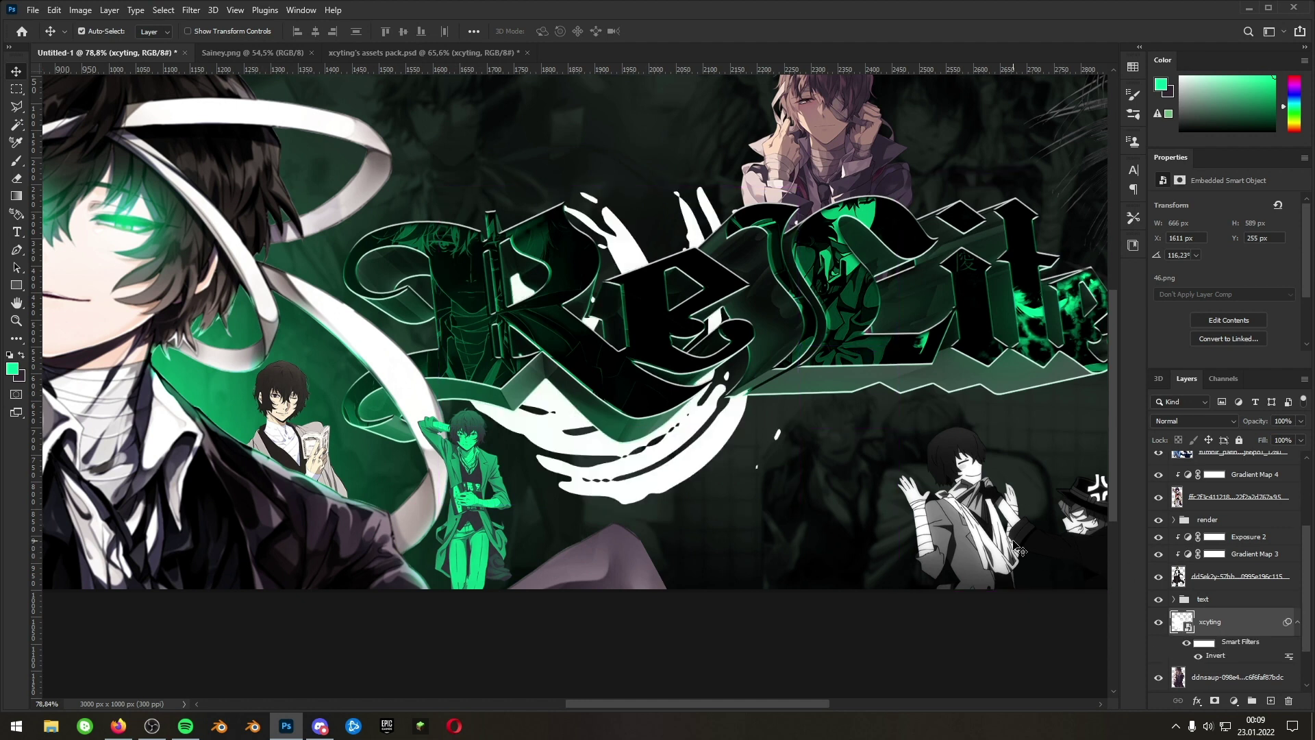
pyautogui.scroll(1, 1075, 476)
pyautogui.scroll(1, 805, 510)
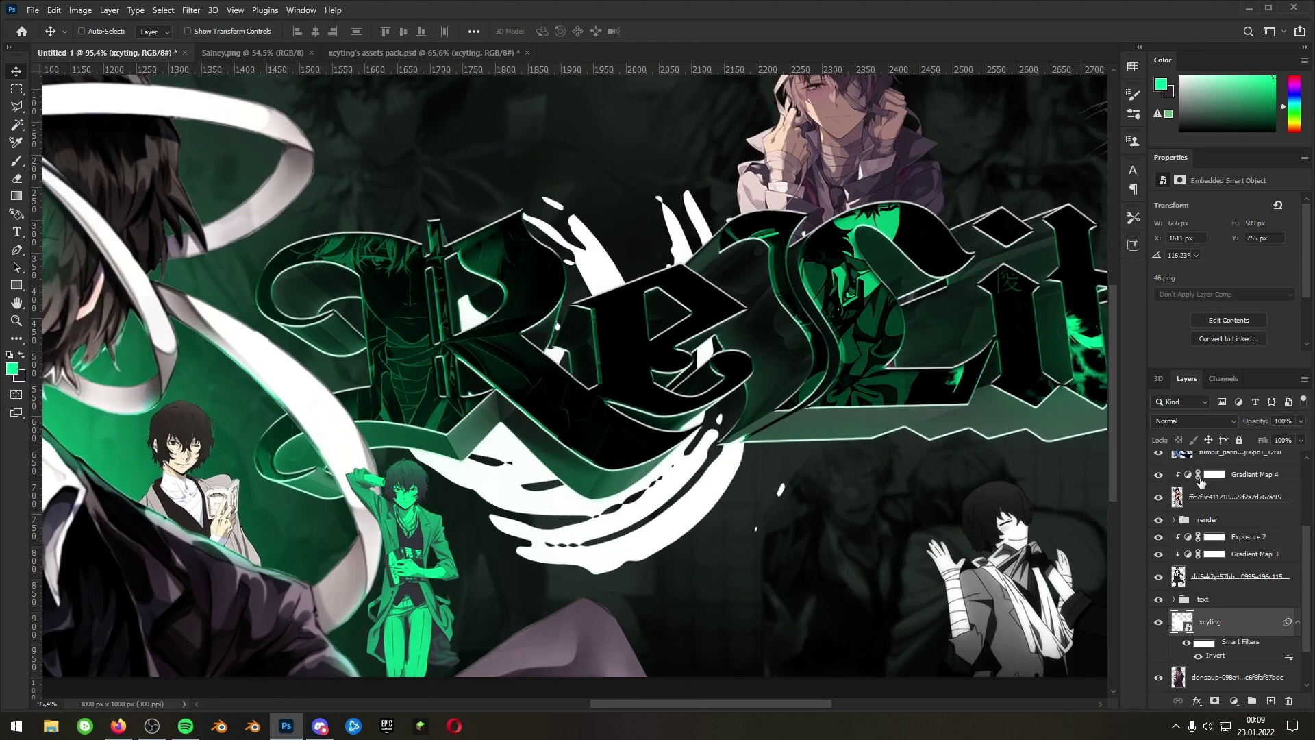
pyautogui.click(1190, 421)
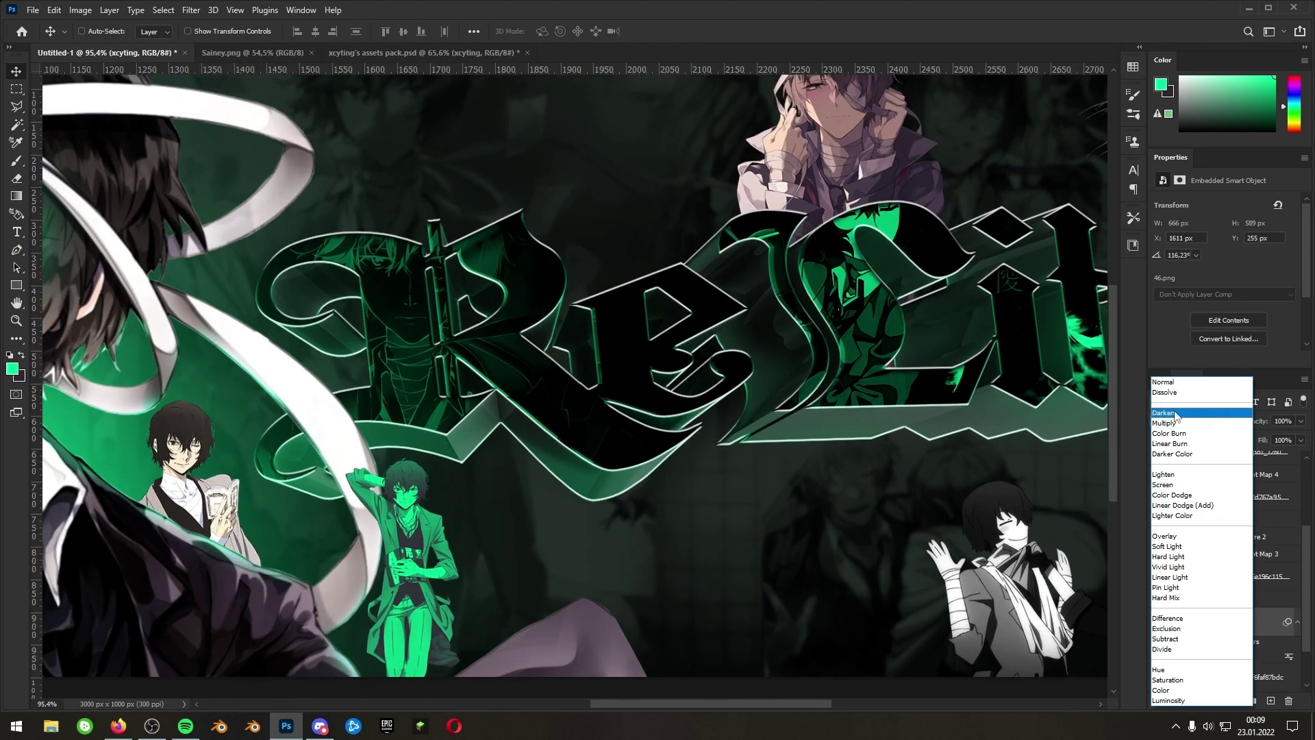
pyautogui.click(1185, 538)
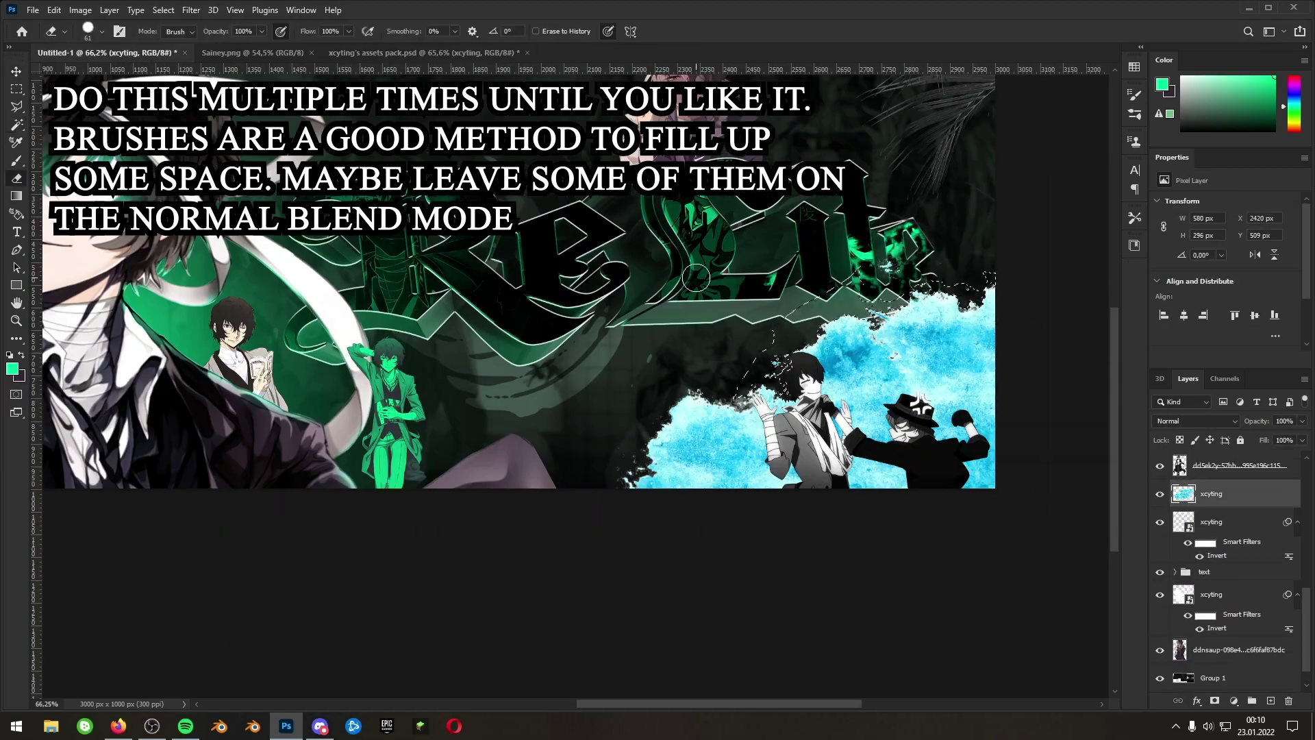
pyautogui.click(1195, 421)
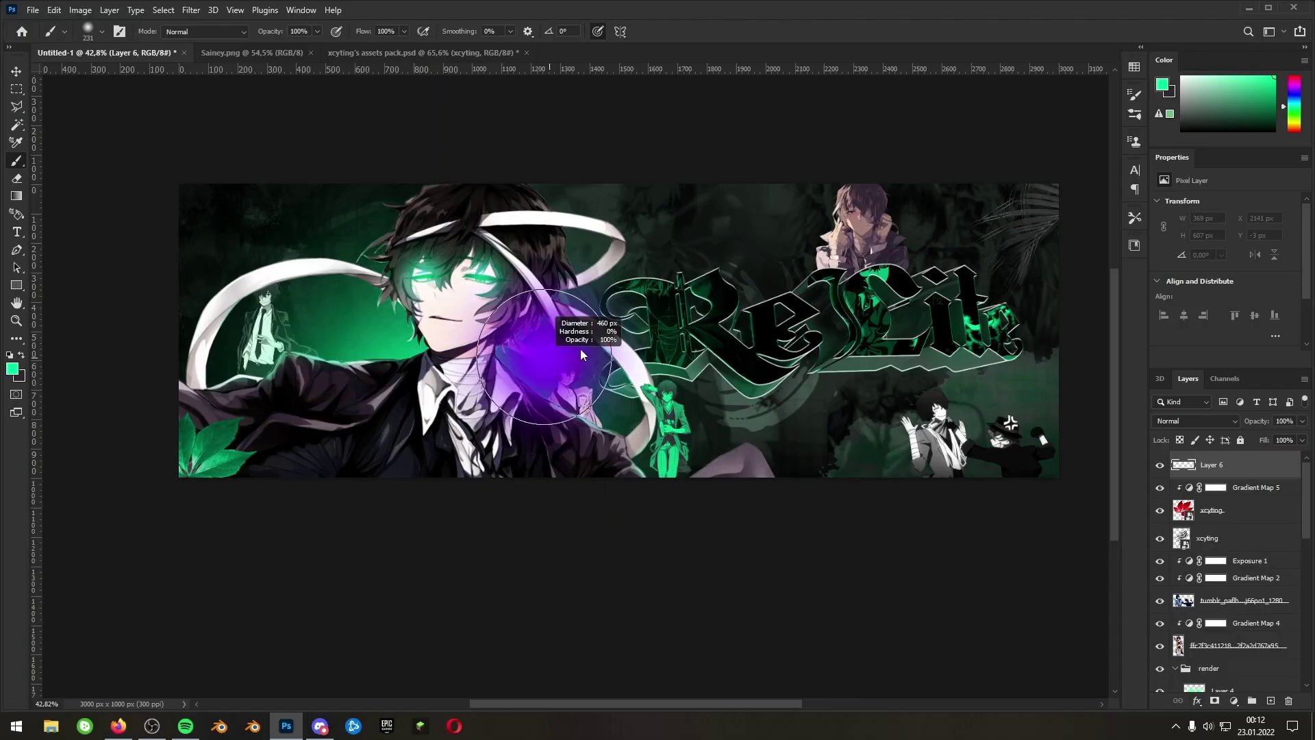
# - Stamp a solid green circle about 176 px across above the lettering on Layer 6 with a hard 173 px brush
pyautogui.moveTo(581, 355); pyautogui.dragTo(578, 357)
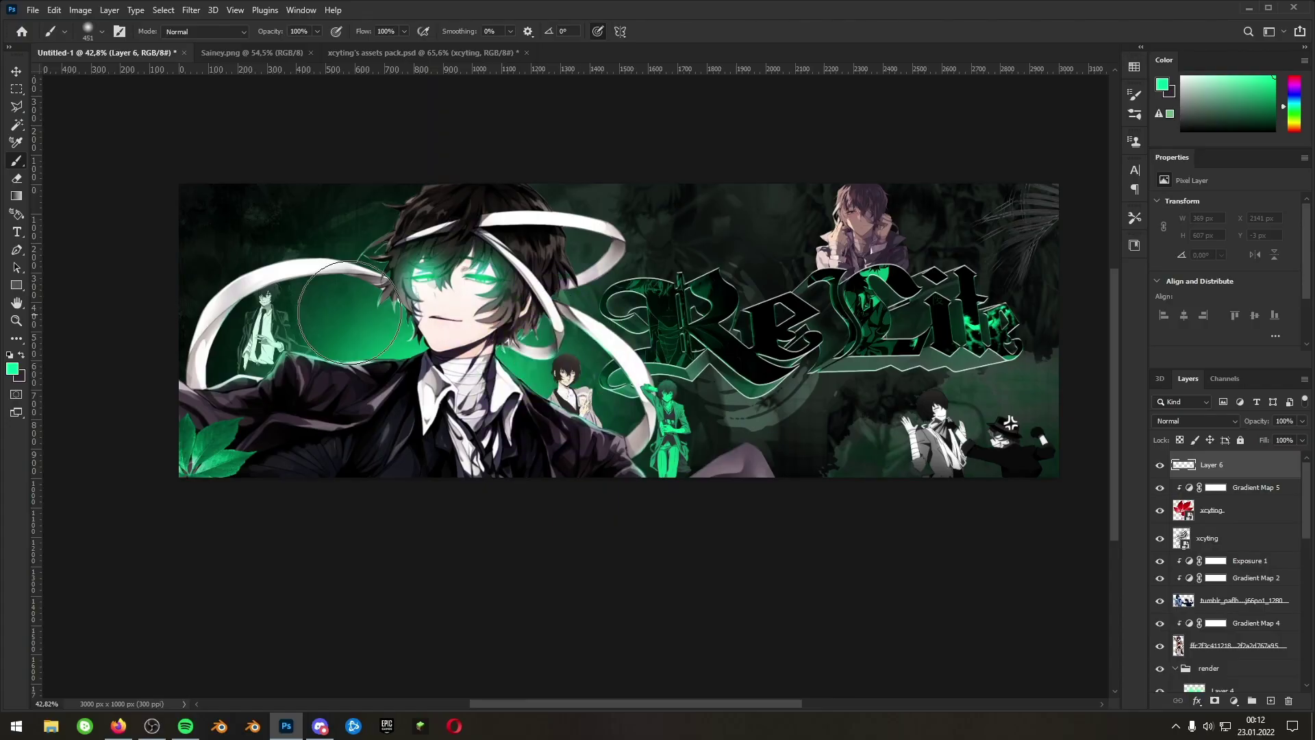
pyautogui.scroll(2, 351, 274)
pyautogui.moveTo(602, 295); pyautogui.dragTo(615, 615)
pyautogui.moveTo(639, 320); pyautogui.dragTo(617, 552)
pyautogui.moveTo(744, 274); pyautogui.dragTo(666, 300)
pyautogui.moveTo(768, 204); pyautogui.dragTo(776, 264)
pyautogui.scroll(2, 777, 264)
pyautogui.moveTo(745, 315); pyautogui.dragTo(733, 339)
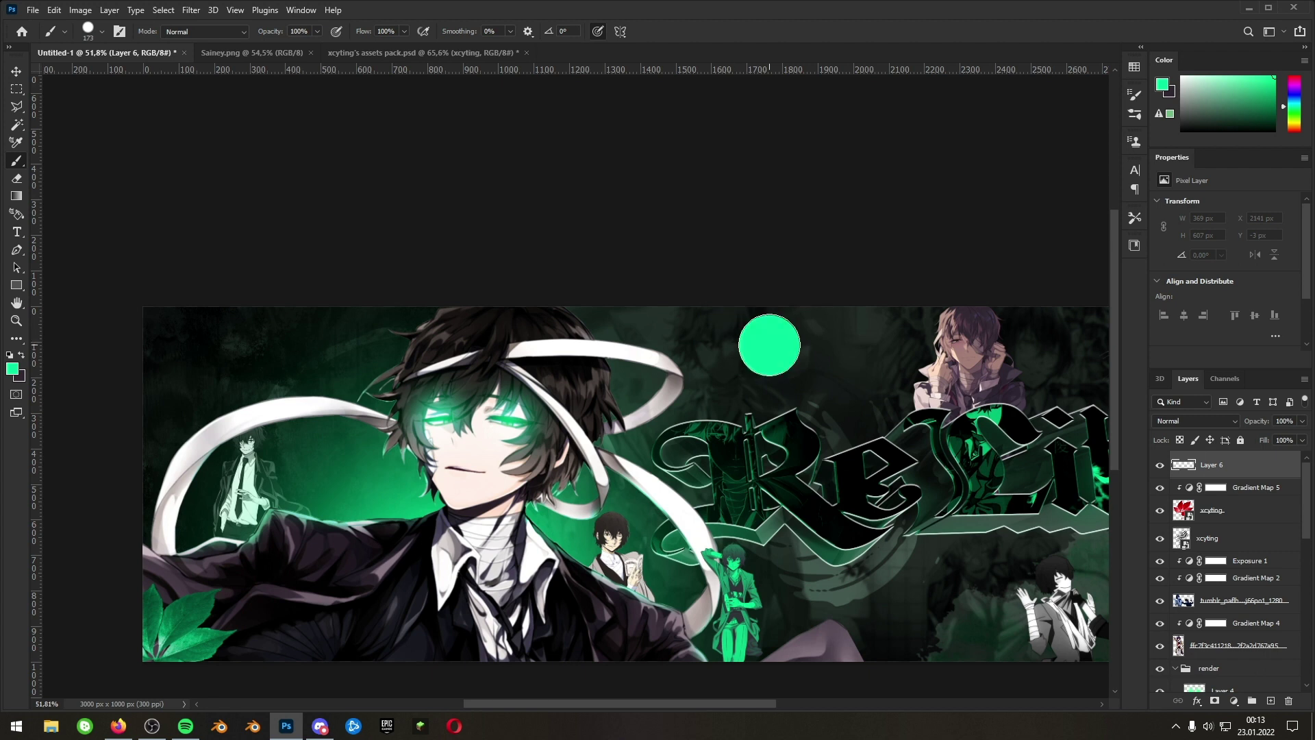
pyautogui.scroll(2, 853, 398)
pyautogui.hotkey('ctrl', 'z')
pyautogui.click(787, 363)
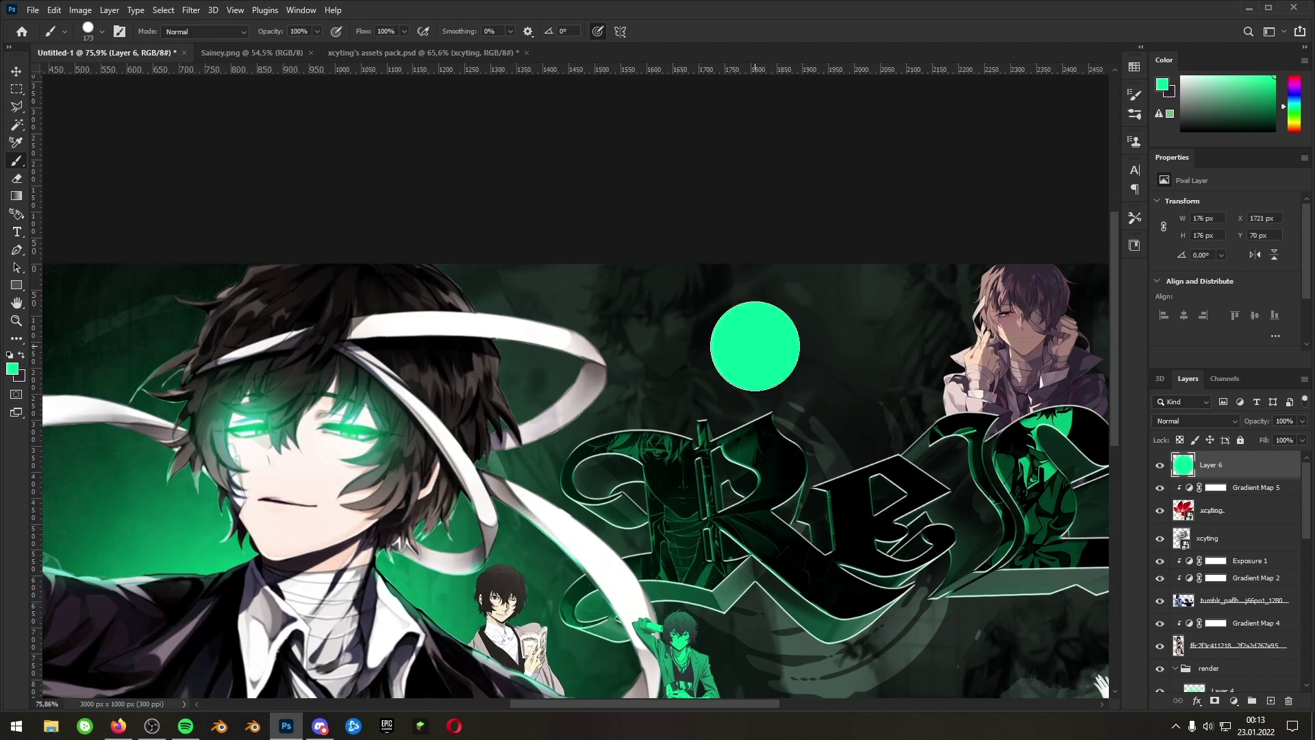
pyautogui.scroll(2, 900, 434)
# - Add an empty layer above the green circle, clip it to the circle, and reset the colours to black and white
pyautogui.click(1271, 701)
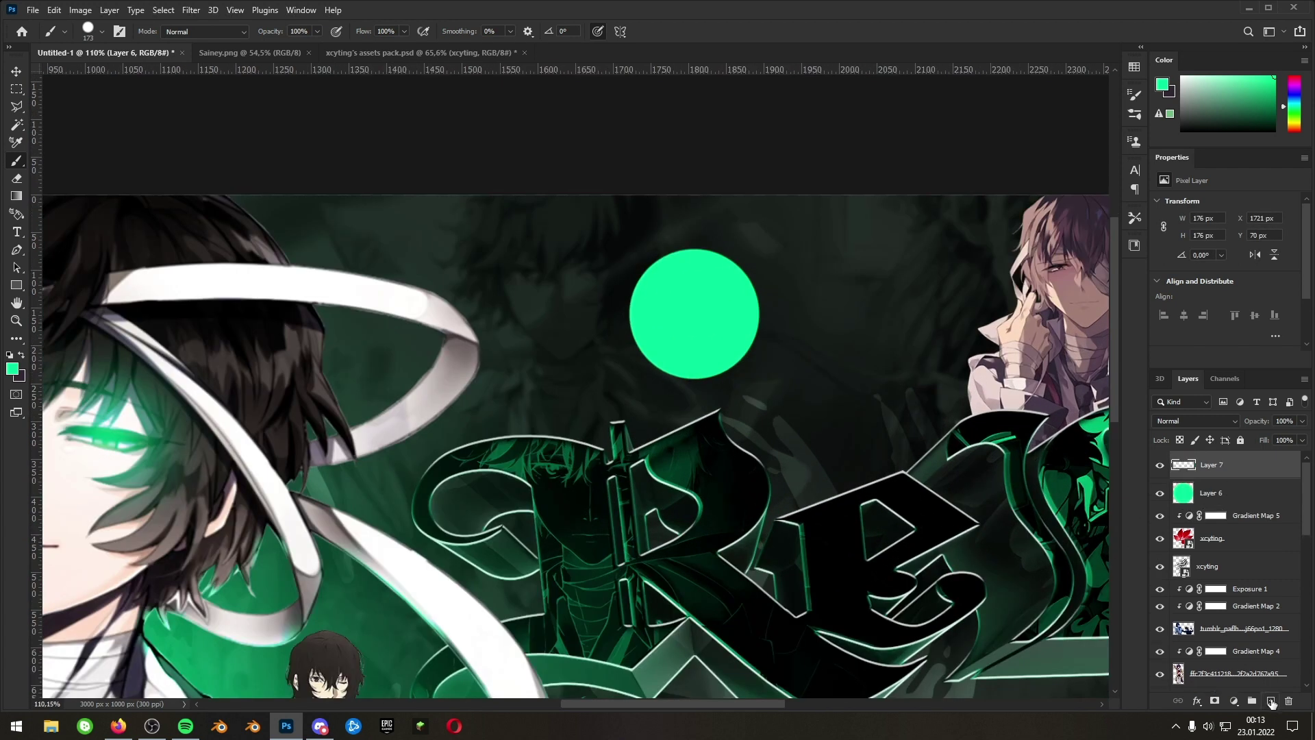
pyautogui.keyDown('alt'); pyautogui.click(1240, 477); pyautogui.keyUp('alt')
pyautogui.hotkey('ctrl', '0')
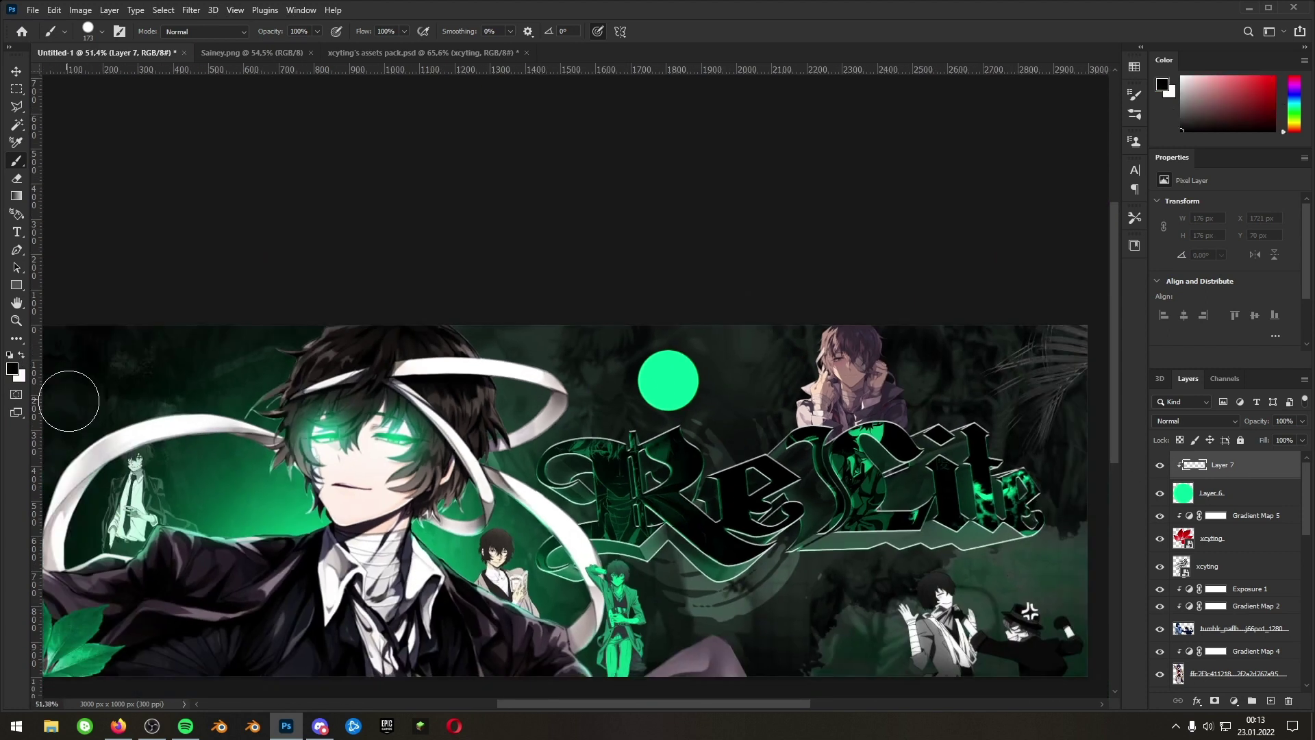
pyautogui.scroll(2, 688, 345)
pyautogui.scroll(-1, 540, 489)
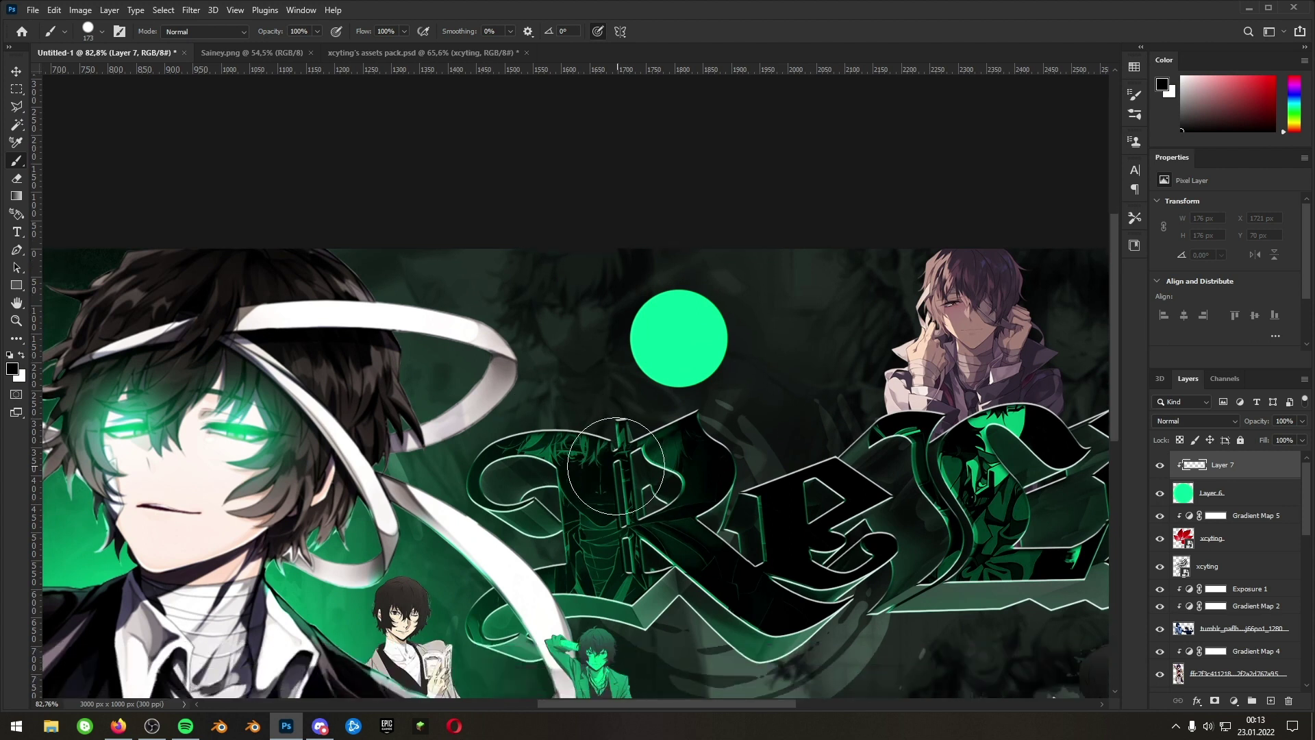
# - Shade the circle into a sphere with a soft black shadow at its lower left and a soft white highlight at its upper right
pyautogui.moveTo(614, 459)
pyautogui.mouseDown()
pyautogui.moveTo(612, 115)
pyautogui.moveTo(635, 250)
pyautogui.mouseUp()
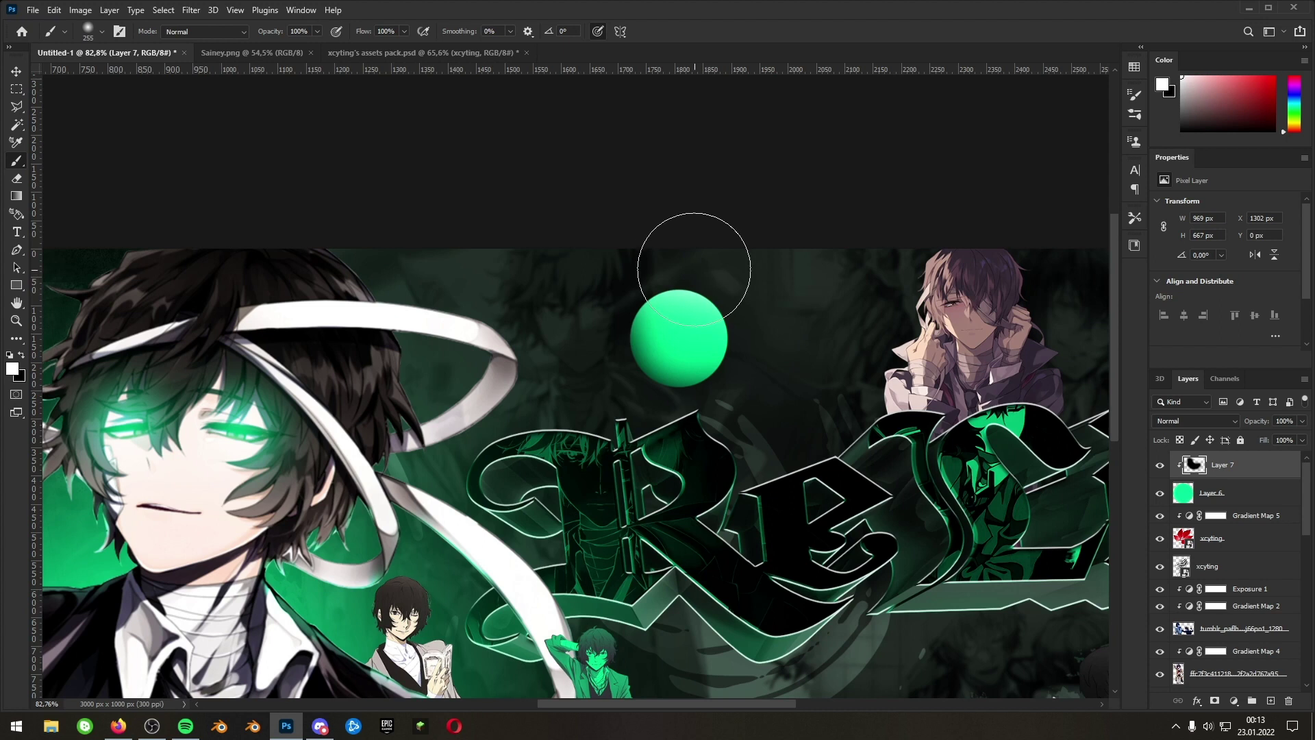
pyautogui.moveTo(801, 294); pyautogui.dragTo(817, 165)
pyautogui.click(879, 363)
pyautogui.press('x')
pyautogui.moveTo(620, 513); pyautogui.dragTo(546, 466)
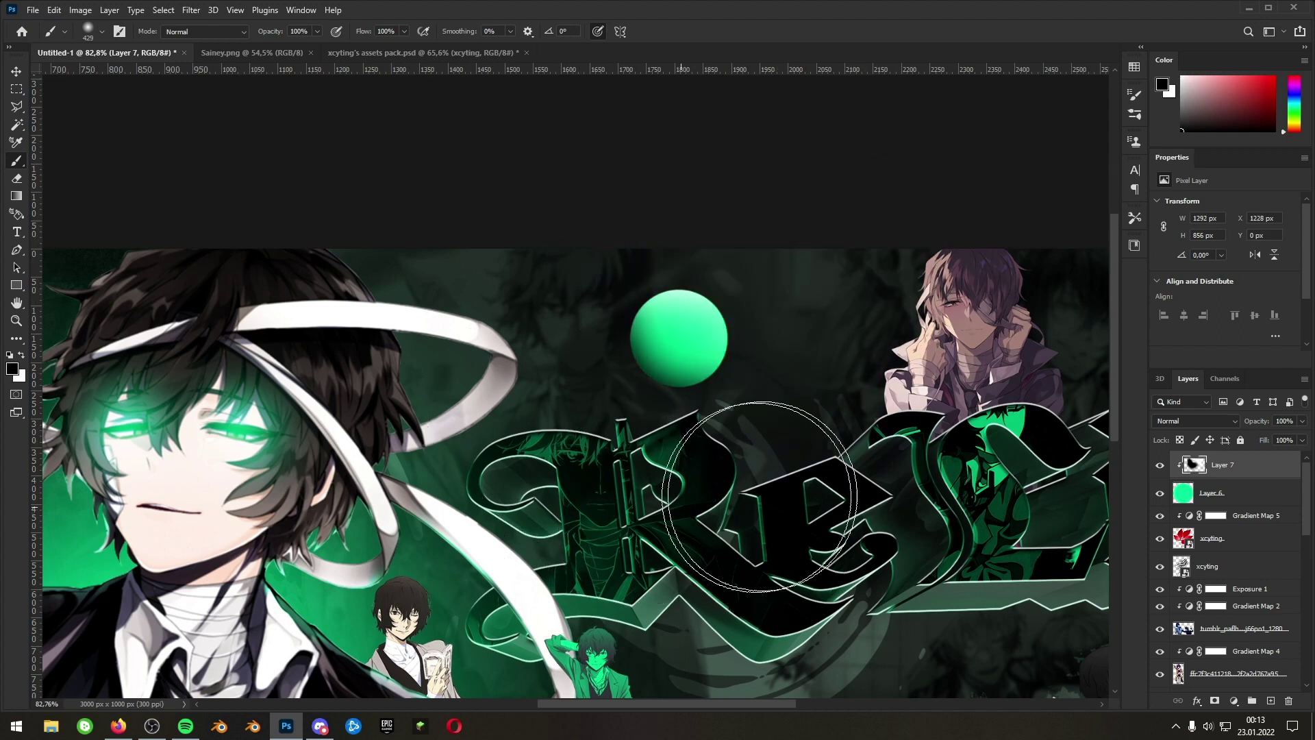
# - Merge the clipped shading layer with the green circle into a single sphere layer
pyautogui.moveTo(711, 504); pyautogui.dragTo(798, 494)
pyautogui.scroll(-6, 782, 508)
pyautogui.press('v')
pyautogui.scroll(-3, 662, 561)
pyautogui.scroll(6, 670, 546)
pyautogui.keyDown('ctrl'); pyautogui.click(1234, 500); pyautogui.keyUp('ctrl')
pyautogui.hotkey('ctrl', 'e')
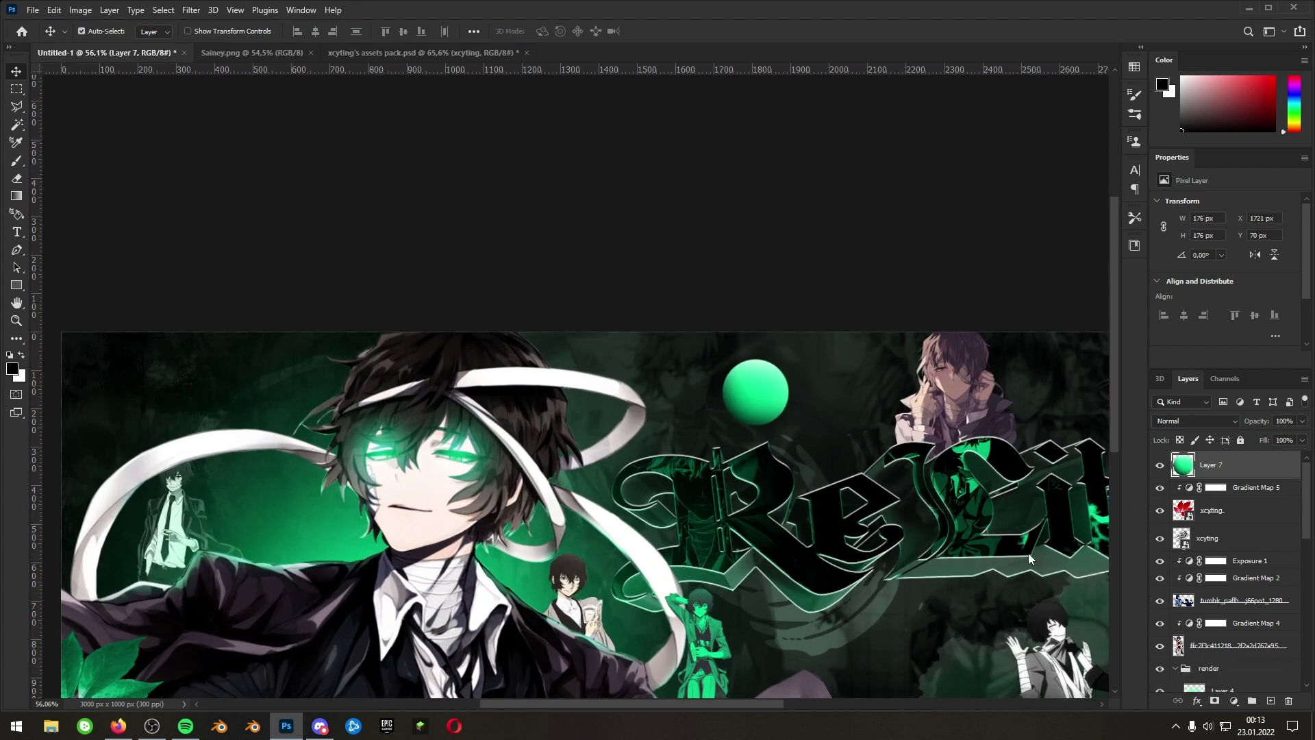
# - Apply a diagonal Motion Blur with a distance of 29 pixels to the green sphere
pyautogui.scroll(-3, 1029, 553)
pyautogui.scroll(4, 1029, 553)
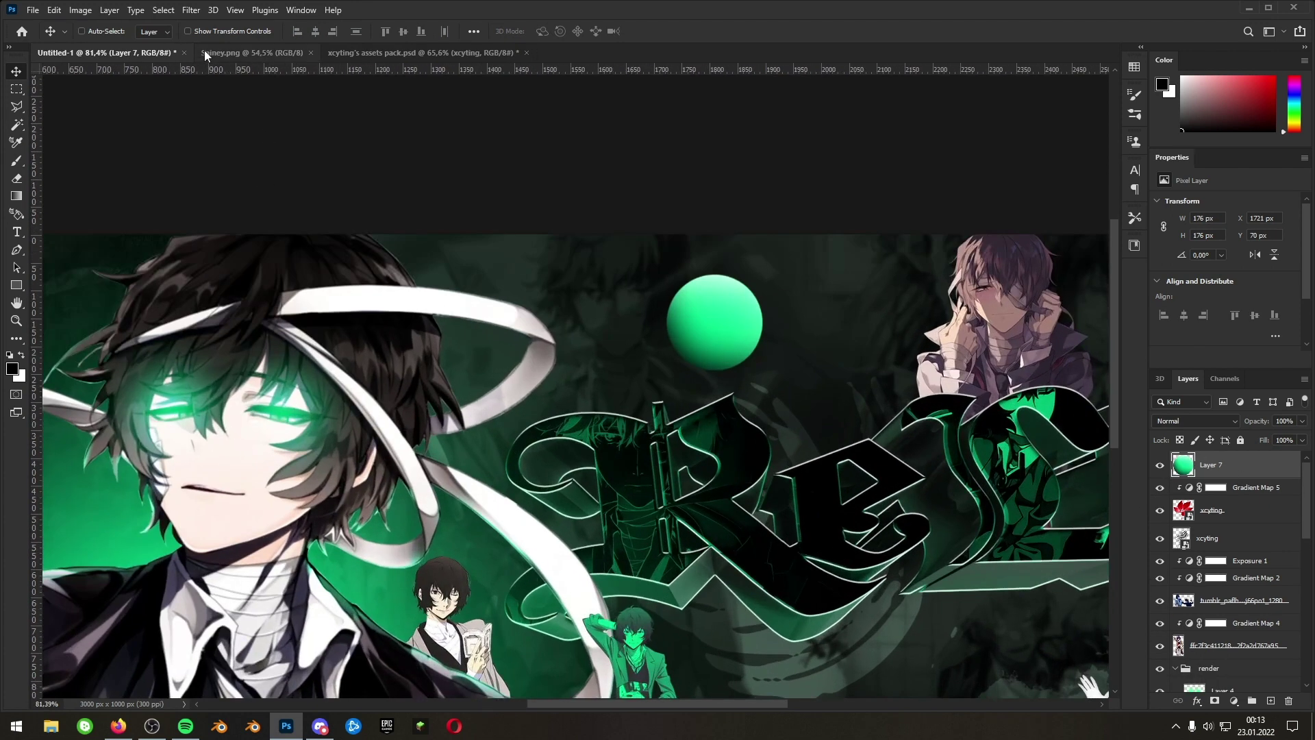
pyautogui.click(192, 9)
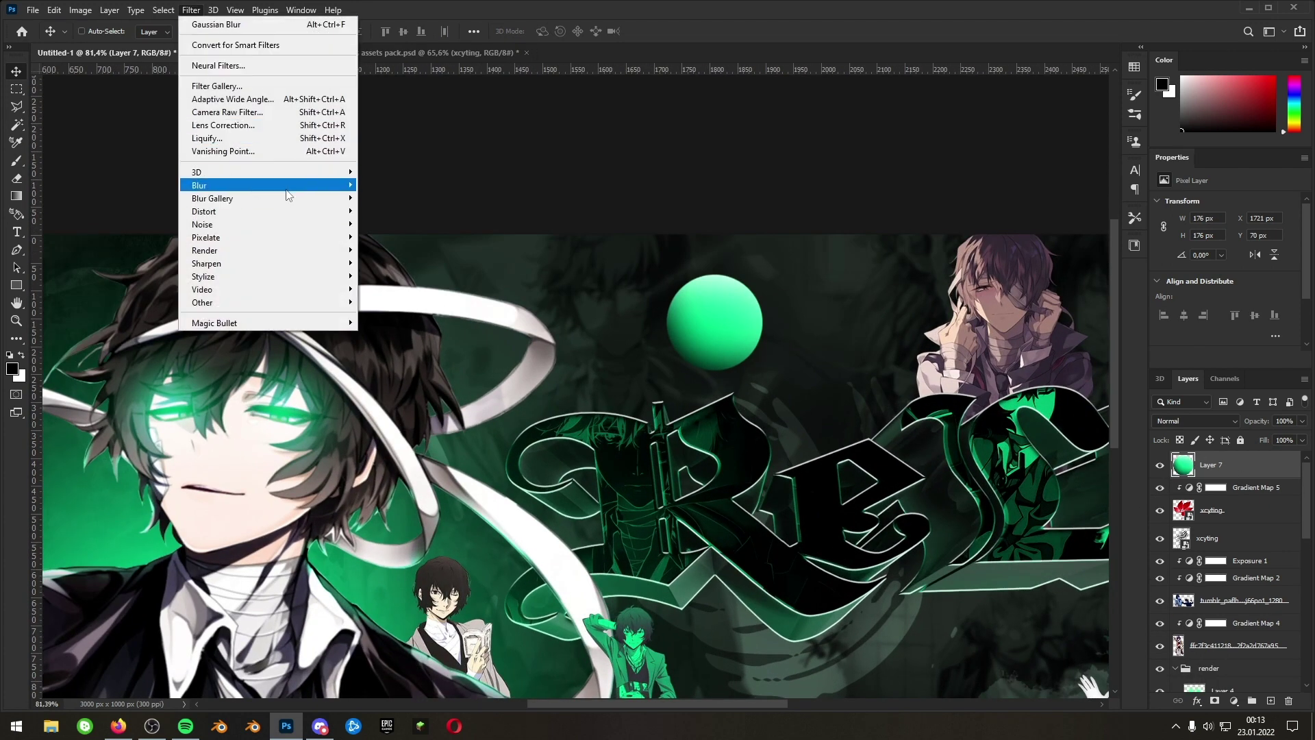
pyautogui.moveTo(287, 194)
pyautogui.click(401, 263)
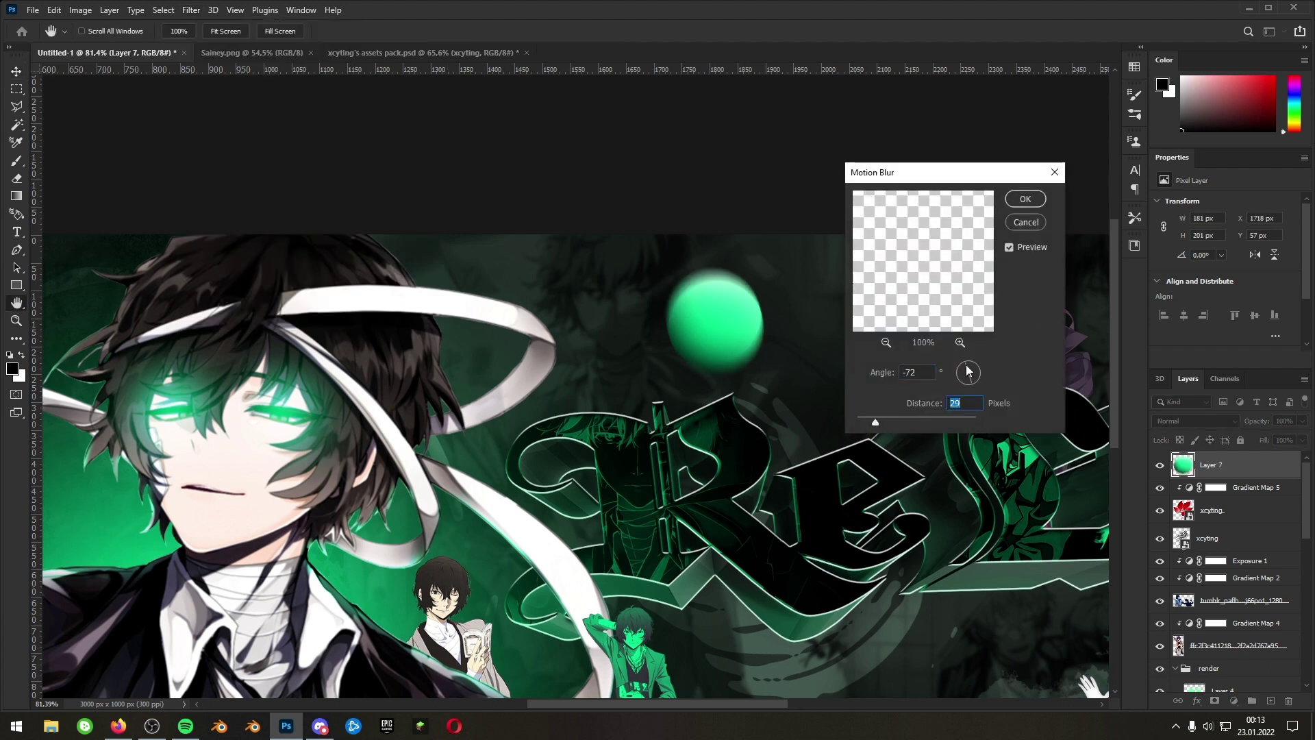
pyautogui.click(1026, 199)
# - Scale the blurred sphere and position it partly outside the banner's upper-left corner
pyautogui.hotkey('ctrl', '0')
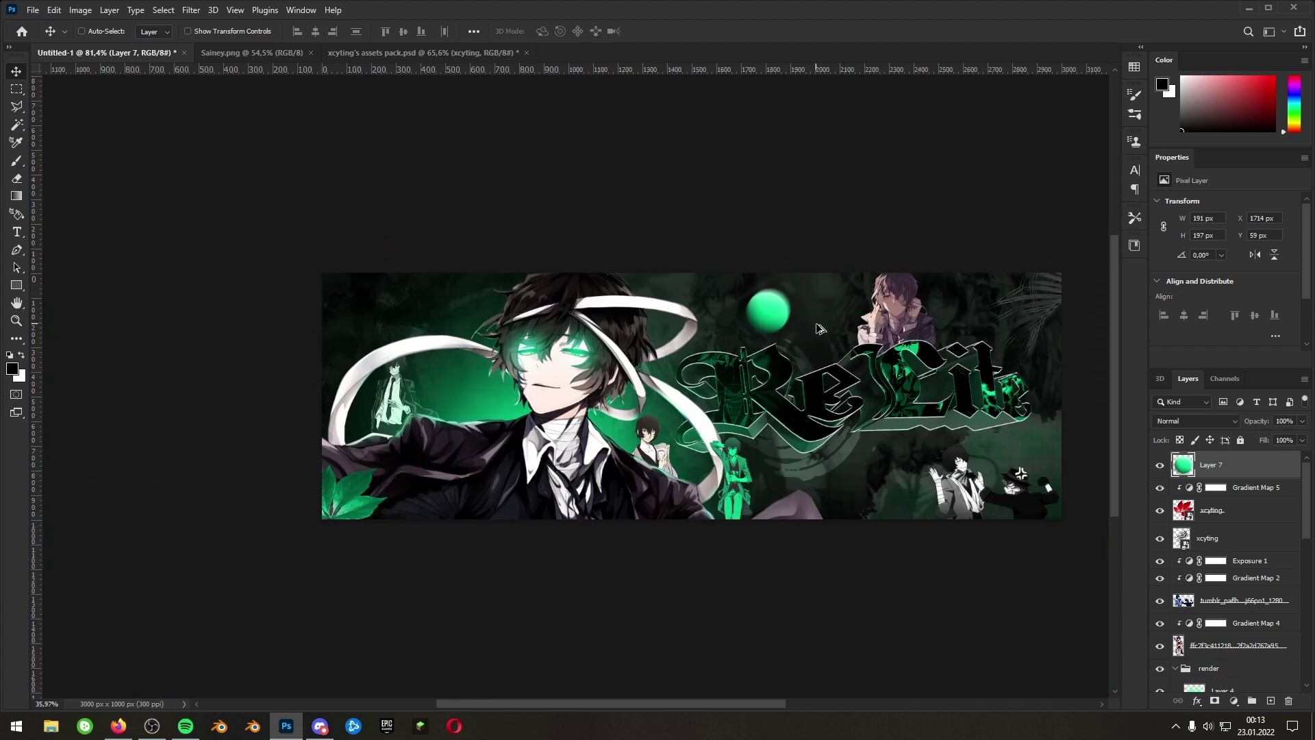
pyautogui.hotkey('ctrl', 't')
pyautogui.moveTo(342, 197); pyautogui.dragTo(318, 198)
pyautogui.moveTo(361, 284); pyautogui.dragTo(348, 266)
pyautogui.press('Return')
pyautogui.scroll(1, 342, 269)
# - Place a copy of the blurred sphere at the banner's top edge between the main render and the lettering, and transform it
pyautogui.moveTo(164, 288); pyautogui.dragTo(635, 254)
pyautogui.hotkey('ctrl', 't')
pyautogui.press('Return')
pyautogui.scroll(2, 852, 560)
pyautogui.scroll(-4, 624, 226)
pyautogui.hotkey('ctrl', 't')
pyautogui.moveTo(629, 284); pyautogui.dragTo(557, 185)
pyautogui.press('Return')
# - Place another rotated sphere copy at the banner's bottom edge below the lettering, beside the black-and-white render
pyautogui.scroll(5, 594, 218)
pyautogui.hotkey('ctrl', 't')
pyautogui.moveTo(620, 223); pyautogui.dragTo(587, 252)
pyautogui.press('Return')
pyautogui.scroll(-2, 644, 212)
pyautogui.click(1227, 501)
pyautogui.moveTo(747, 430); pyautogui.dragTo(764, 430)
pyautogui.scroll(1, 683, 389)
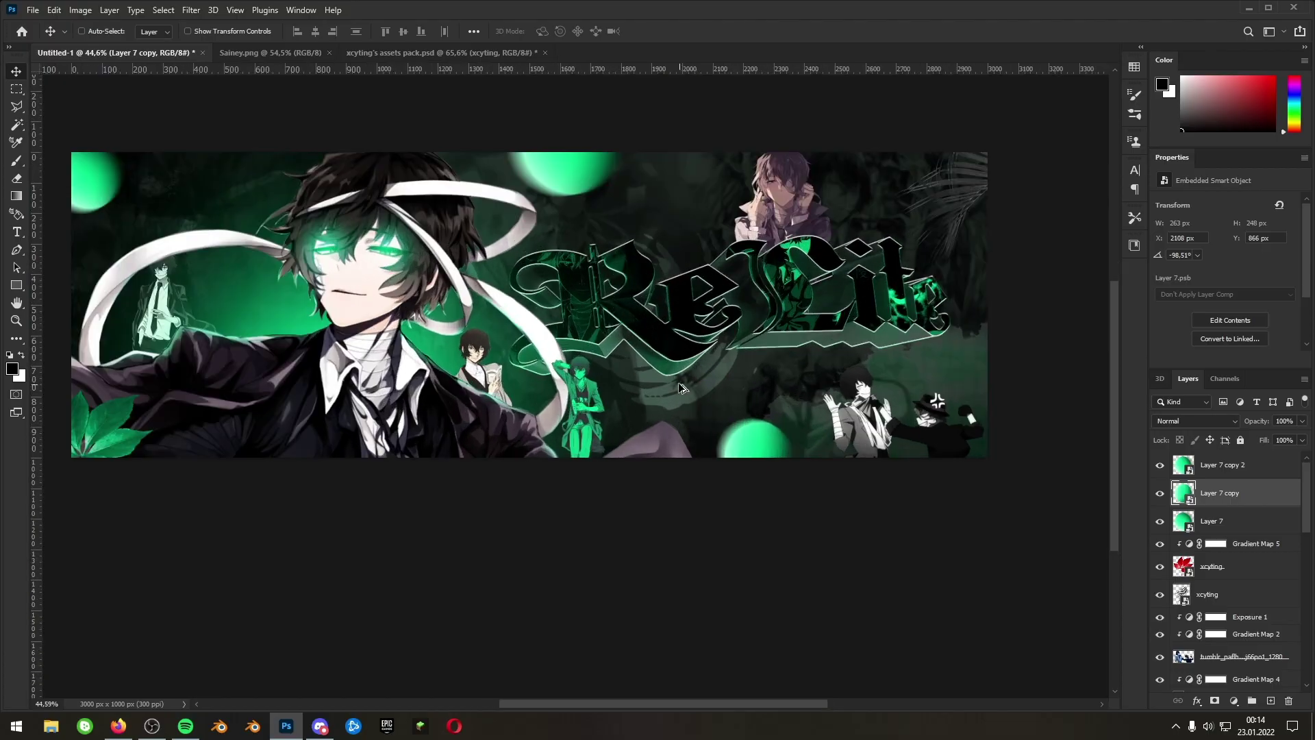
# - In xcyting's assets pack, hide the displayed plant asset, collapse the PLANTS folder and expand the TEXTURES folder
pyautogui.click(417, 53)
pyautogui.scroll(-2, 1227, 582)
pyautogui.click(1165, 595)
pyautogui.scroll(2, 1166, 576)
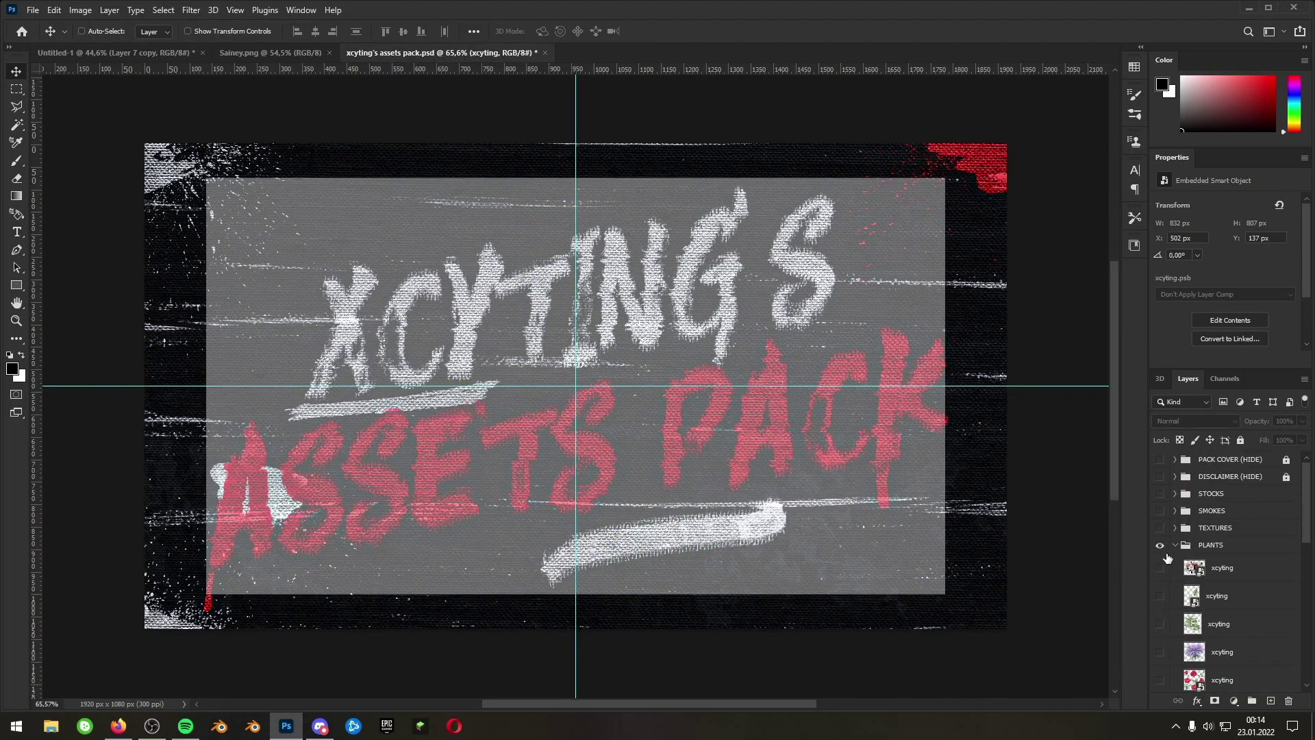
pyautogui.click(1177, 546)
pyautogui.click(1176, 529)
# - Preview several textures in the assets pack and select the black film grain texture FILM GRAIN (6).png
pyautogui.click(1160, 553)
pyautogui.click(1159, 553)
pyautogui.scroll(-1, 1159, 552)
pyautogui.click(1159, 551)
pyautogui.click(1159, 551)
pyautogui.click(1158, 579)
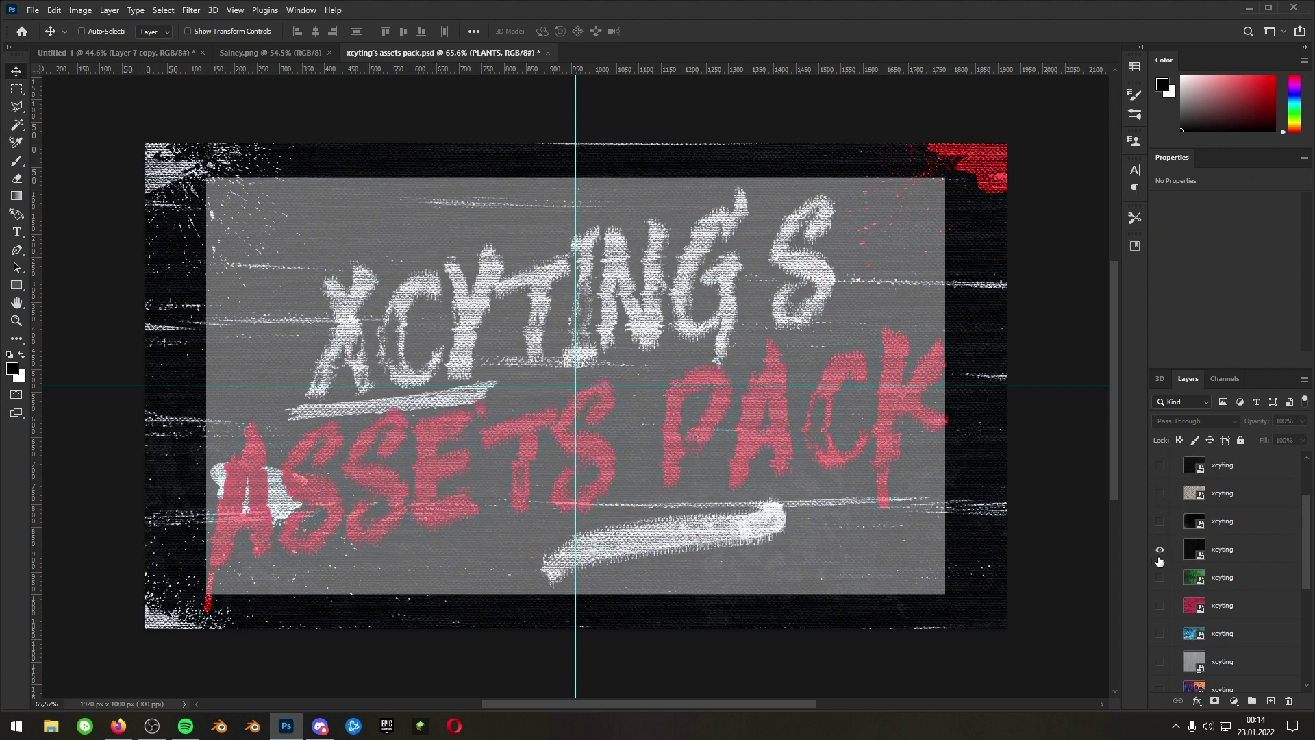
pyautogui.click(1171, 556)
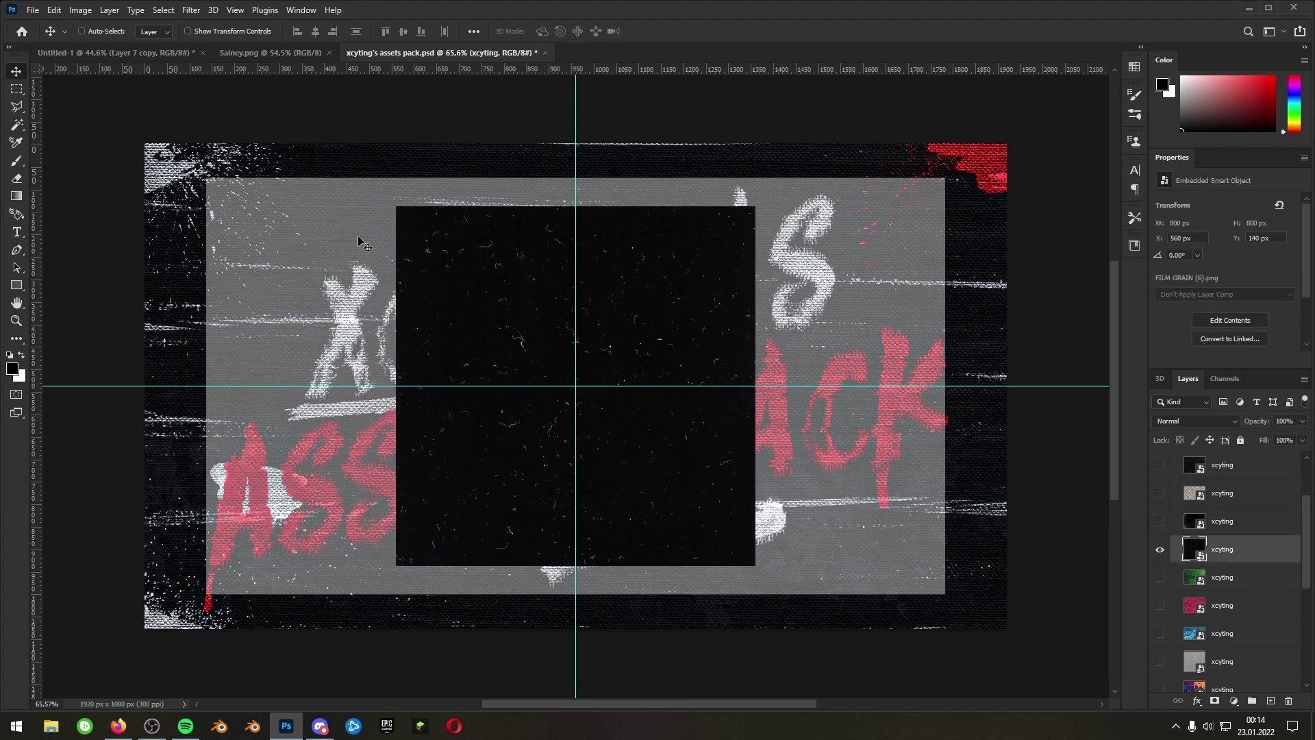
# - Paste the film grain texture above the spheres in the banner and enlarge it to 1196 x 1196 px over the lettering side
pyautogui.click(170, 55)
pyautogui.scroll(-2, 500, 380)
pyautogui.scroll(3, 512, 422)
pyautogui.scroll(1, 1276, 540)
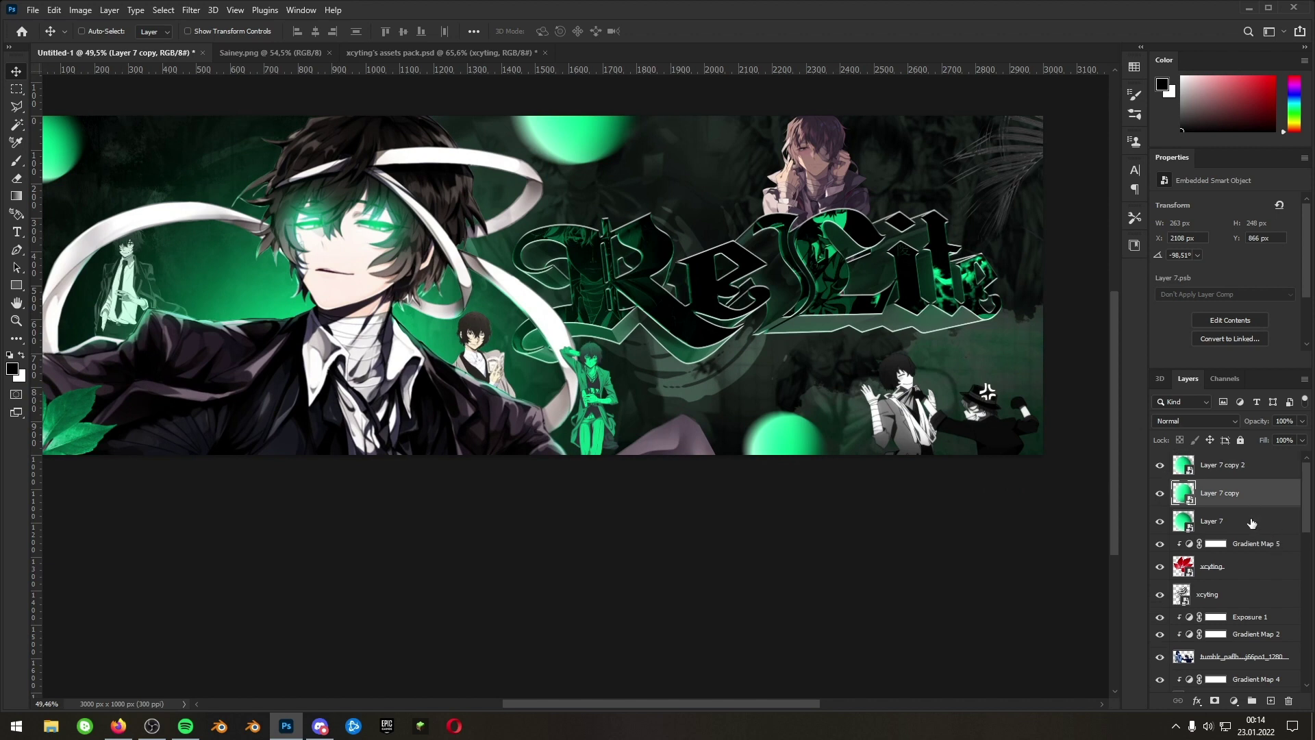
pyautogui.click(1246, 475)
pyautogui.hotkey('ctrl', 'v')
pyautogui.scroll(-4, 954, 475)
pyautogui.hotkey('ctrl', 't')
pyautogui.moveTo(766, 438); pyautogui.dragTo(736, 453)
pyautogui.moveTo(712, 383); pyautogui.dragTo(985, 326)
pyautogui.moveTo(865, 366); pyautogui.dragTo(747, 484)
pyautogui.press('Return')
# - Set the film grain to Lighten and hide parts of it with a layer mask and a soft 449 px brush
pyautogui.scroll(4, 962, 424)
pyautogui.click(1182, 421)
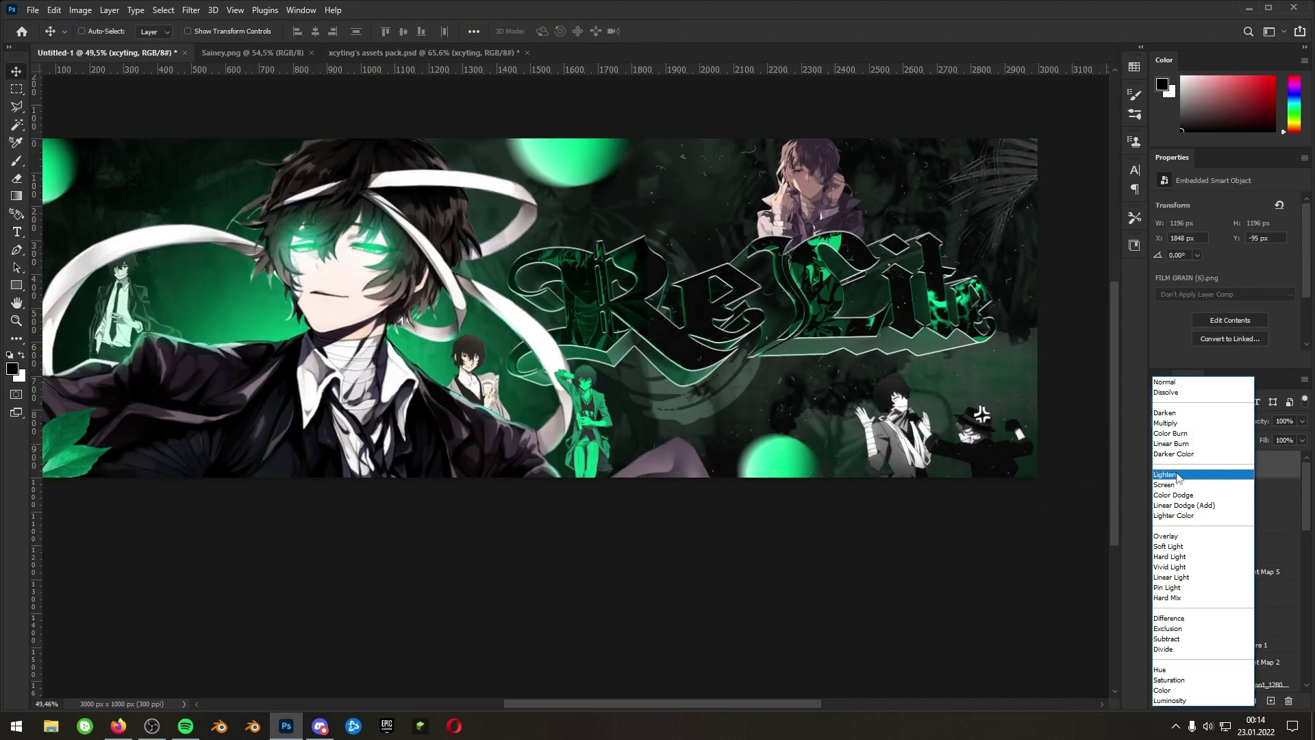
pyautogui.click(1179, 474)
pyautogui.click(1215, 701)
pyautogui.press('b')
pyautogui.scroll(-2, 619, 400)
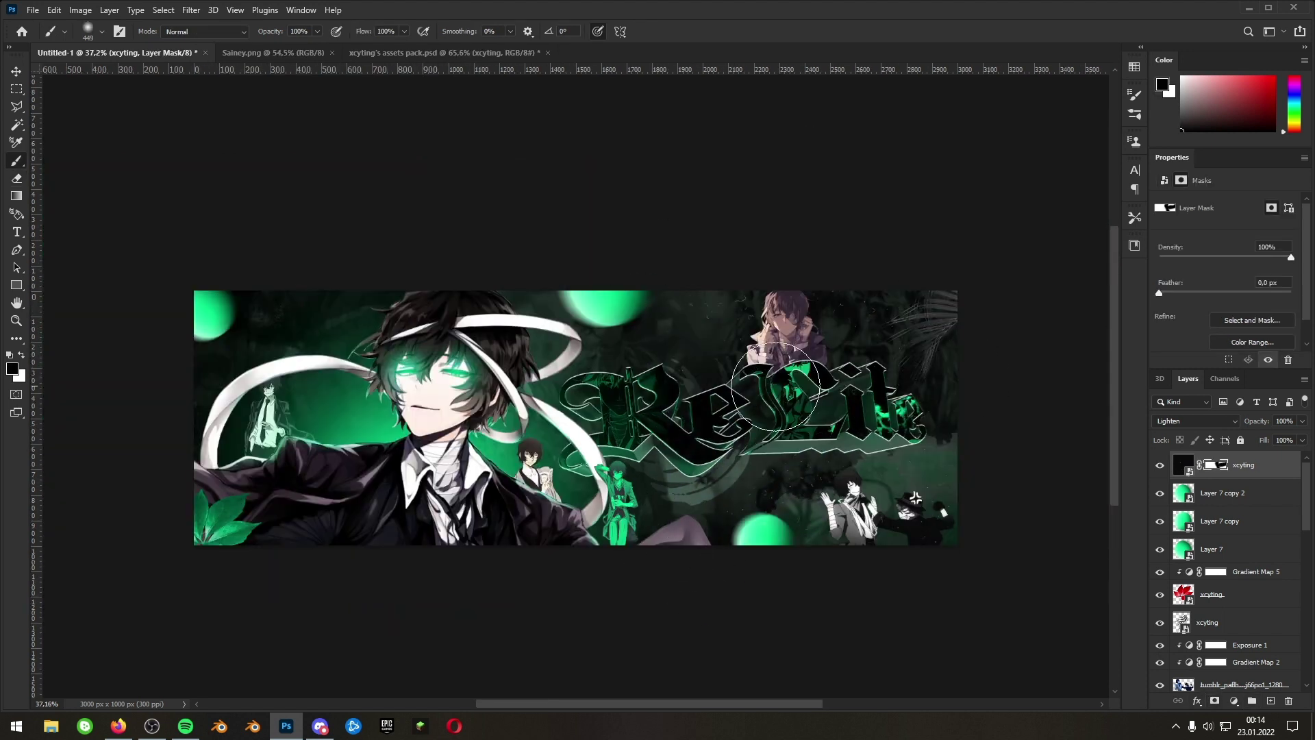
pyautogui.scroll(3, 918, 404)
pyautogui.scroll(-3, 636, 413)
# - In the assets pack, expand the HALFTONES folder, then show and select the black dotted gradient halftone
pyautogui.press('v')
pyautogui.click(441, 53)
pyautogui.click(1172, 547)
pyautogui.scroll(-3, 1180, 566)
pyautogui.click(1160, 568)
pyautogui.click(1218, 568)
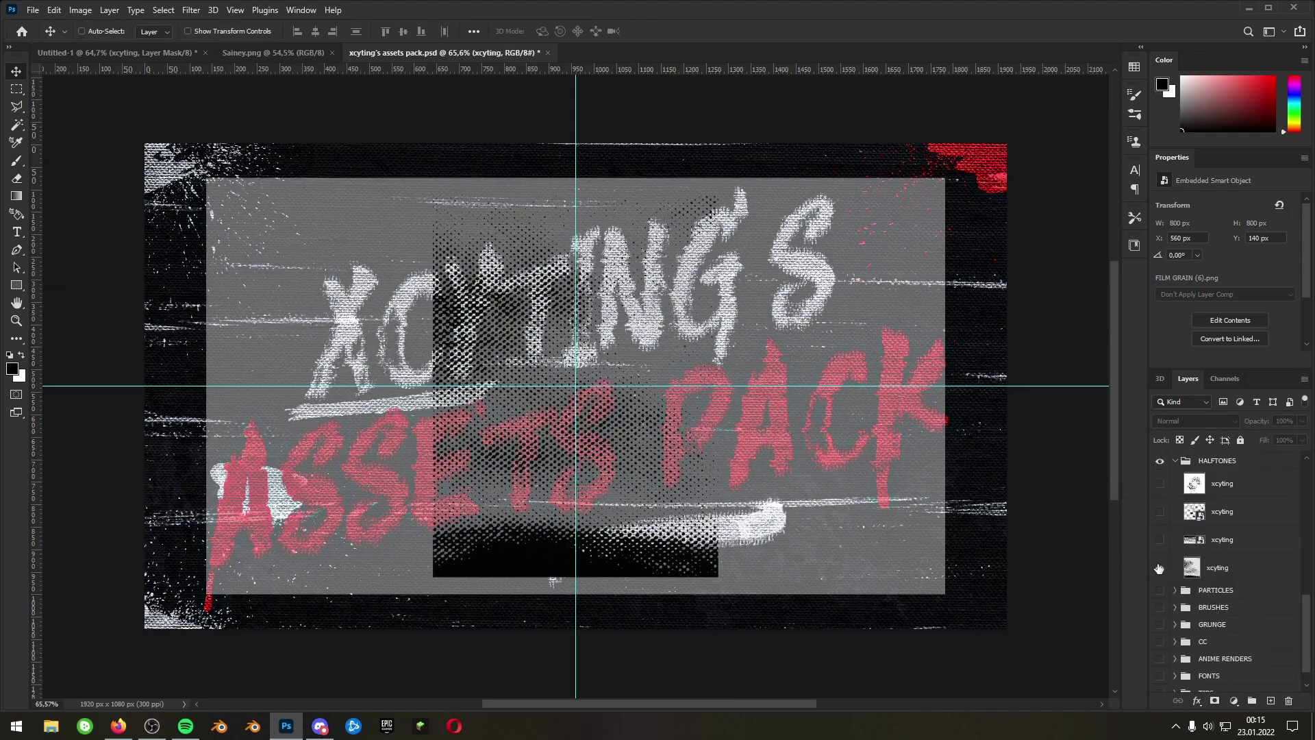
# - Paste the halftone into the banner directly above the ddnsaup render layer, using the Darken blend mode
pyautogui.moveTo(575, 384); pyautogui.dragTo(514, 583)
pyautogui.scroll(4, 510, 582)
pyautogui.scroll(-10, 1227, 568)
pyautogui.click(1238, 620)
pyautogui.hotkey('ctrl', 'v')
pyautogui.moveTo(738, 704); pyautogui.dragTo(585, 704)
pyautogui.hotkey('ctrl', 't')
pyautogui.moveTo(723, 485); pyautogui.dragTo(842, 541)
pyautogui.moveTo(738, 704); pyautogui.dragTo(768, 701)
pyautogui.press('Escape')
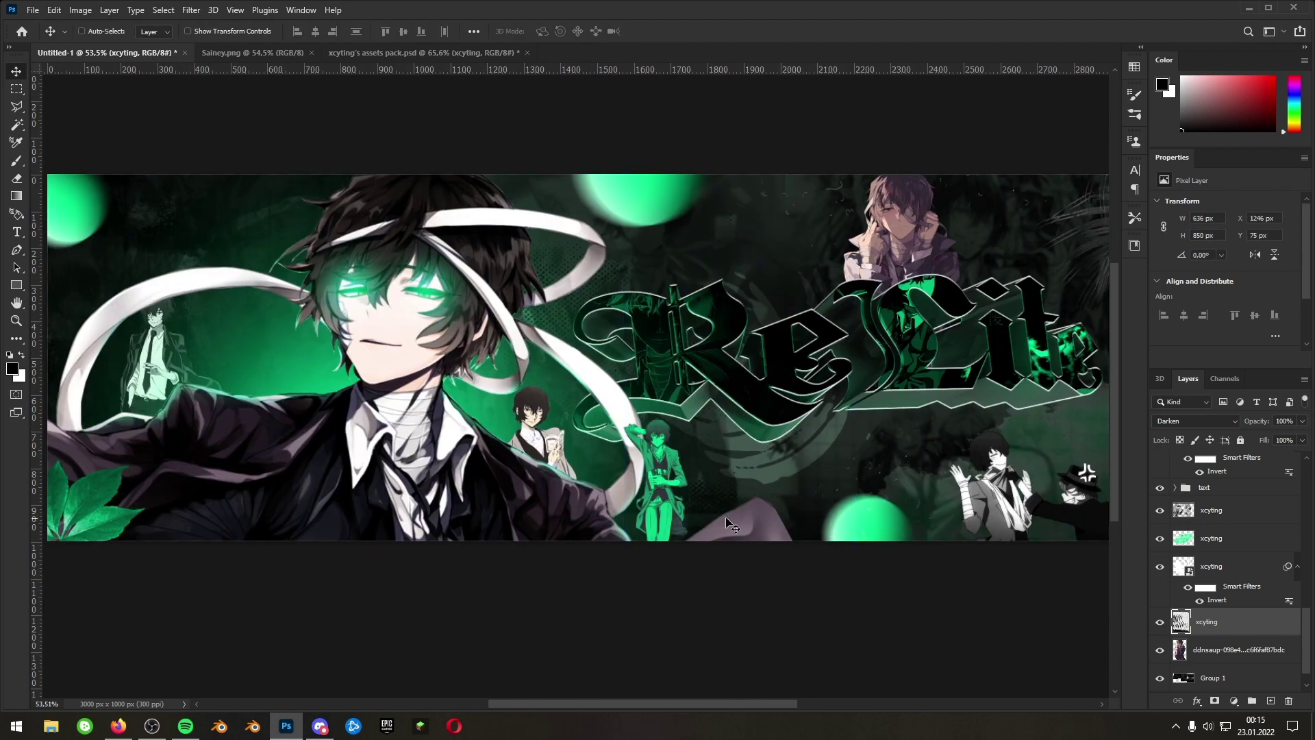
# - Rotate the halftone to about -90.5° and move it to the banner's lower-right corner behind the black-and-white render
pyautogui.scroll(-2, 808, 534)
pyautogui.scroll(2, 739, 567)
pyautogui.scroll(-2, 782, 473)
pyautogui.hotkey('ctrl', 't')
pyautogui.moveTo(657, 446); pyautogui.dragTo(1002, 415)
pyautogui.moveTo(946, 496); pyautogui.dragTo(1028, 355)
pyautogui.moveTo(986, 341); pyautogui.dragTo(984, 478)
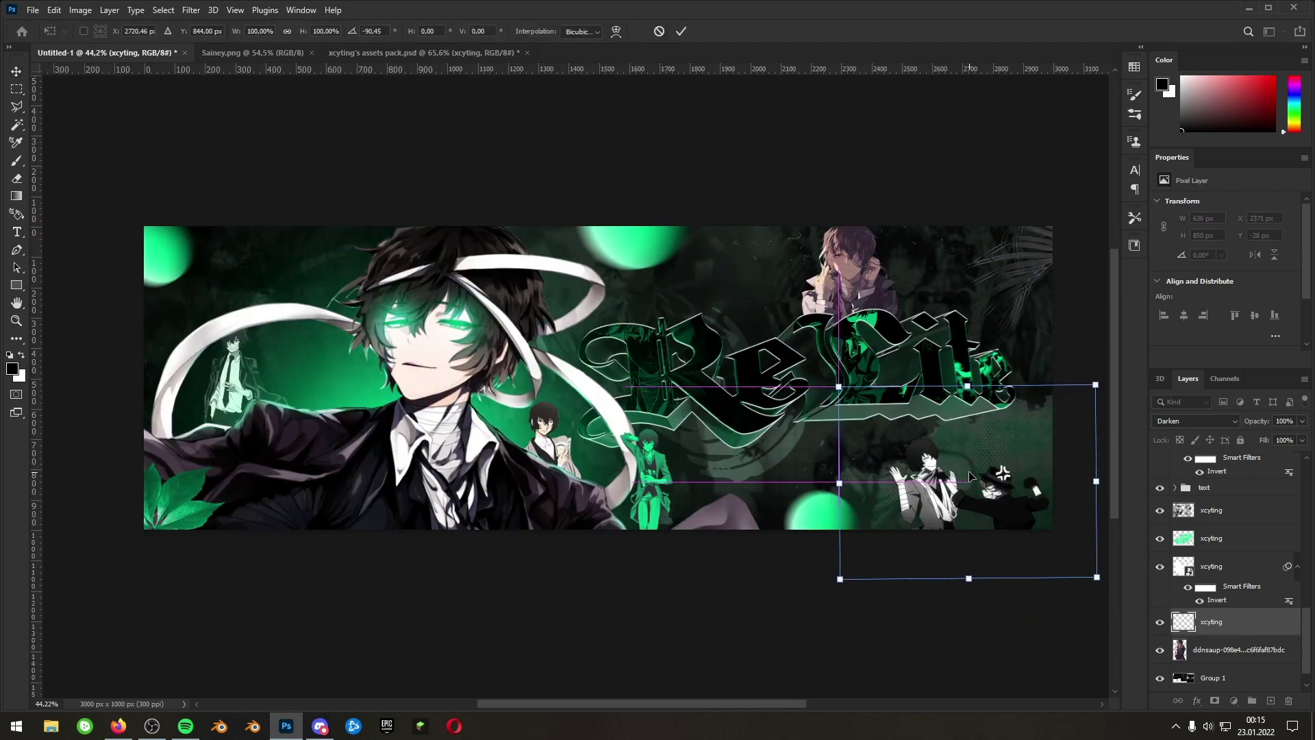
pyautogui.press('Return')
pyautogui.scroll(-3, 984, 477)
pyautogui.scroll(4, 1018, 466)
# - Copy the painted pexels-steve-johnson texture from the assets pack and place it in the banner behind the lettering
pyautogui.click(425, 53)
pyautogui.click(1160, 514)
pyautogui.scroll(-3, 1227, 569)
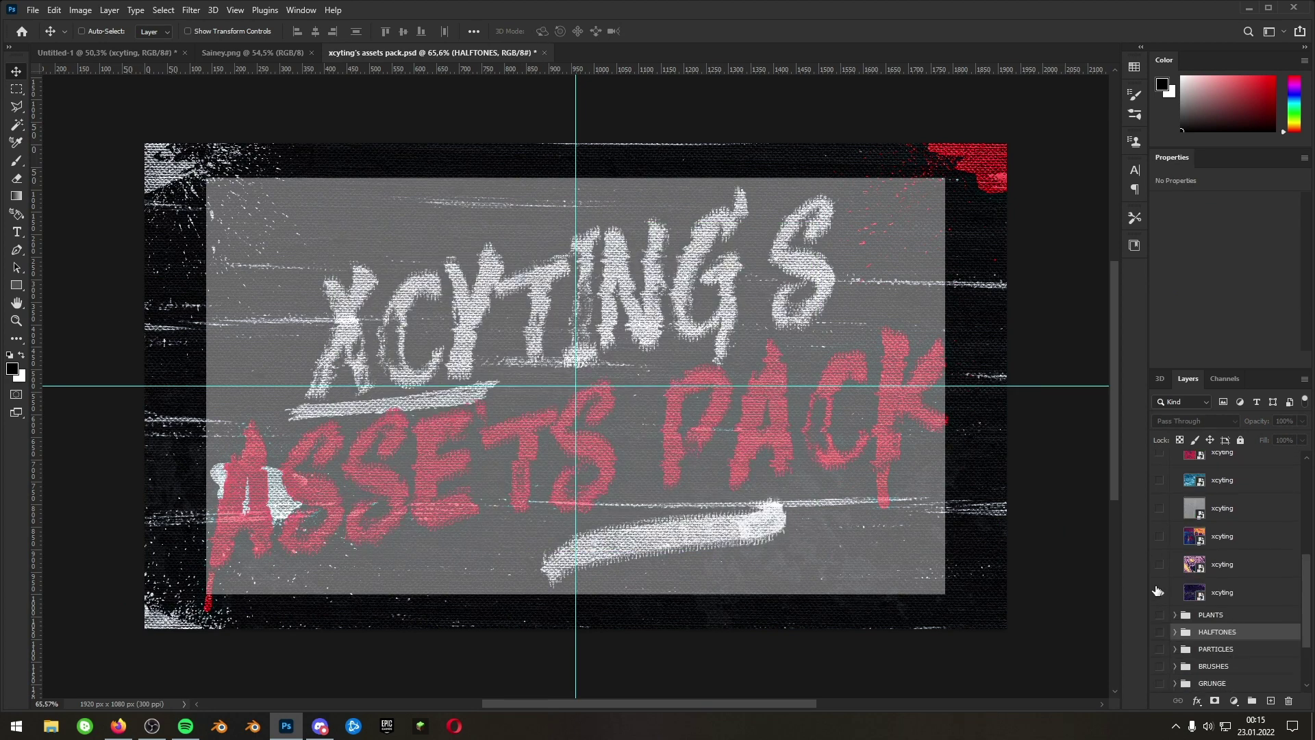
pyautogui.hotkey('ctrl', 'c')
pyautogui.click(106, 53)
pyautogui.hotkey('ctrl', 'v')
pyautogui.moveTo(630, 411); pyautogui.dragTo(805, 274)
# - Clip a gradient map to the painted texture and edit its gradient to tint the texture dark green
pyautogui.keyDown('alt'); pyautogui.click(1252, 597); pyautogui.keyUp('alt')
pyautogui.click(1256, 589)
pyautogui.click(1190, 588)
pyautogui.click(1219, 207)
pyautogui.click(1197, 421)
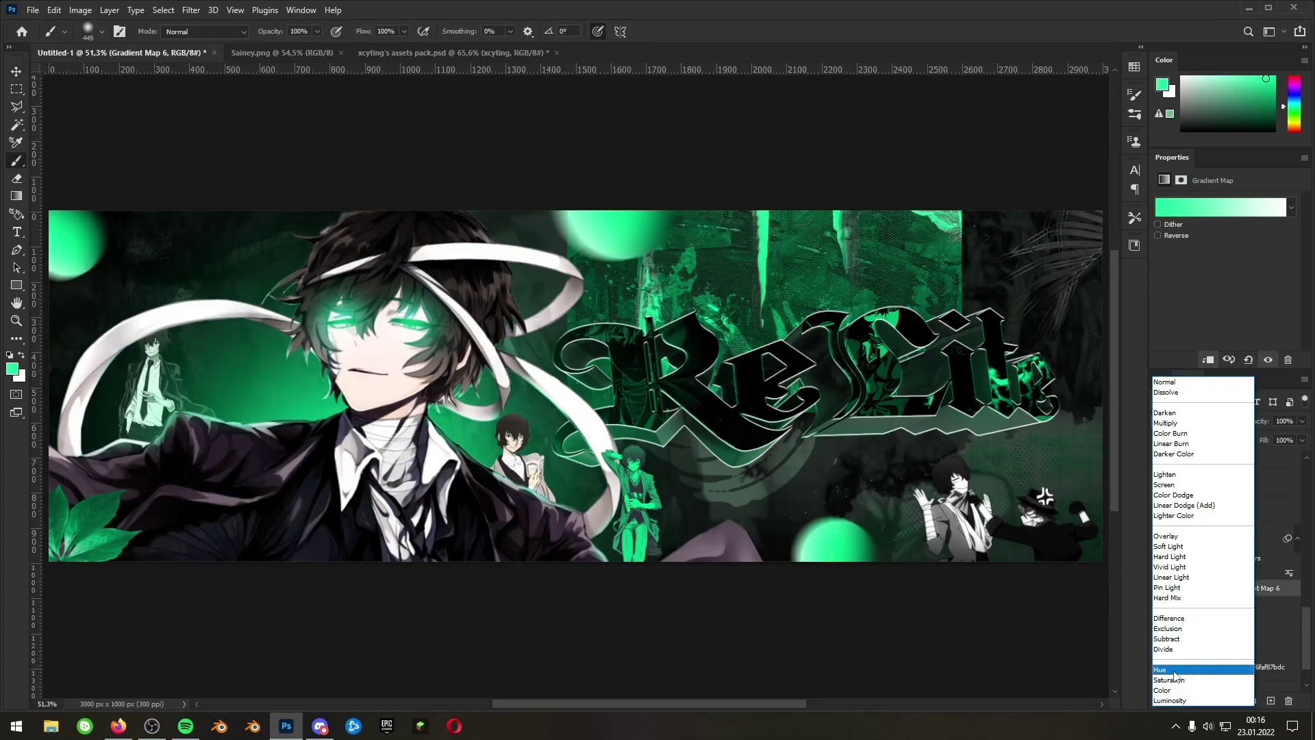
pyautogui.click(1220, 207)
pyautogui.click(455, 183)
pyautogui.click(1220, 207)
pyautogui.moveTo(299, 421); pyautogui.dragTo(178, 424)
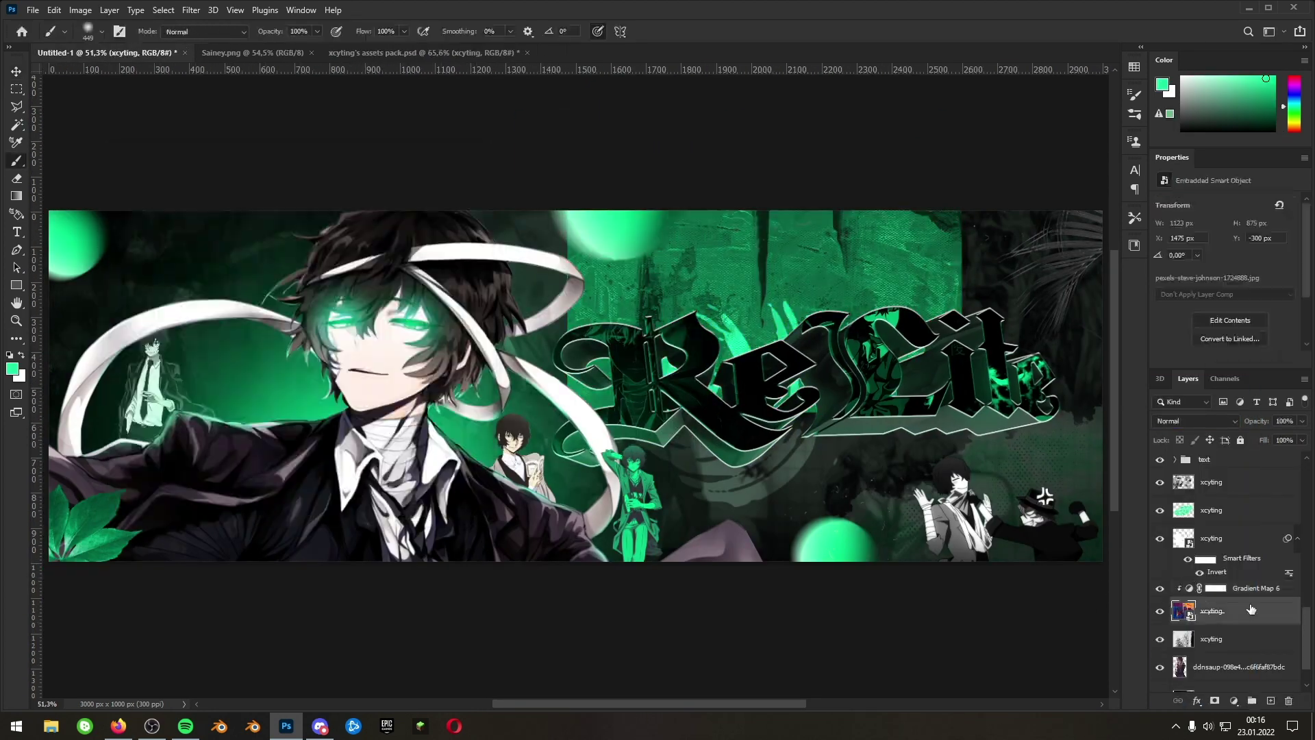
# - Lower the opacity of the merged green texture in the banner's upper-right area
pyautogui.click(1197, 421)
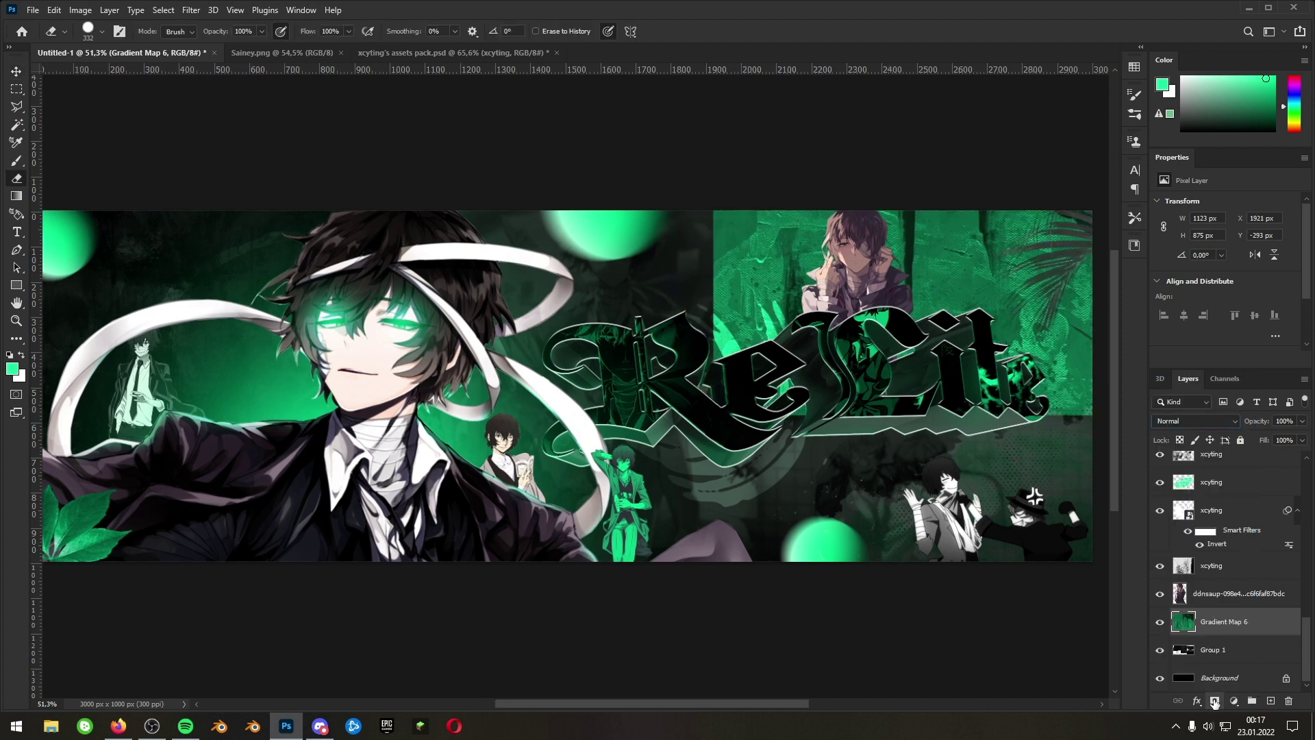
pyautogui.moveTo(1275, 423); pyautogui.dragTo(1252, 422)
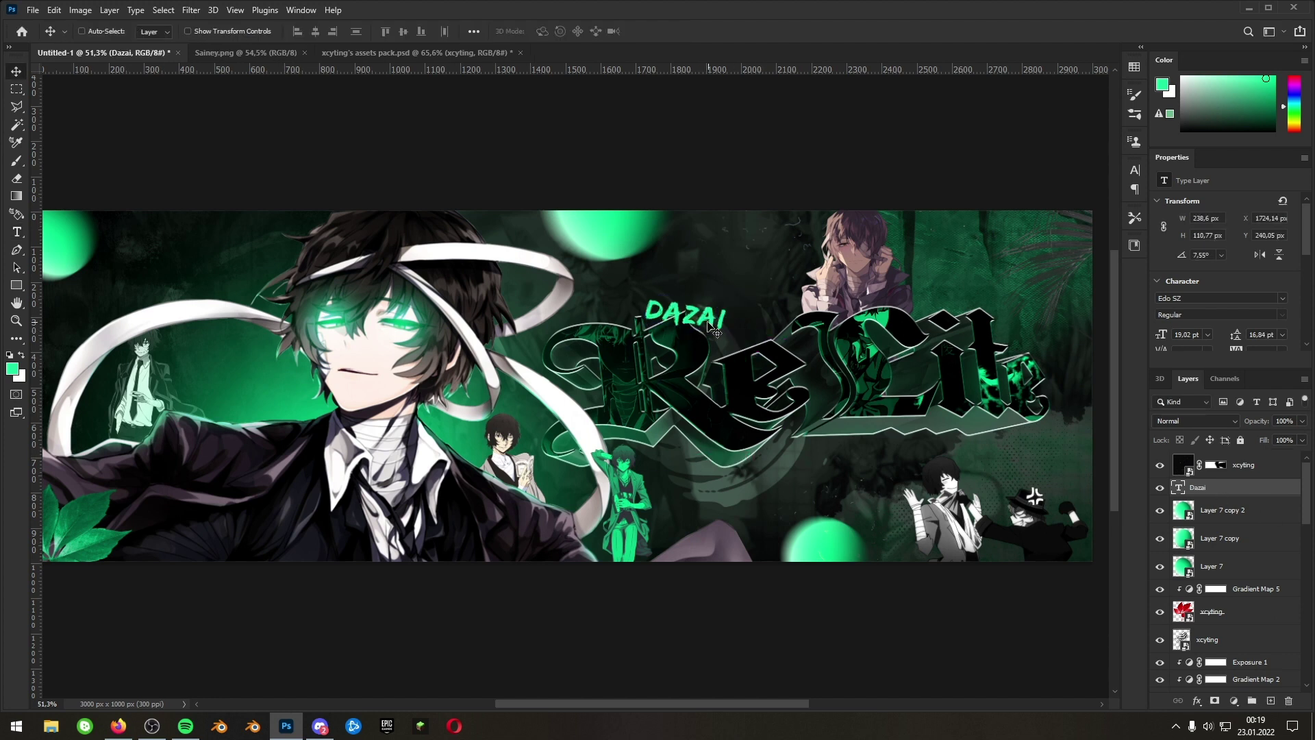
# - Change the Dazai label to white lettering in the Amika Blackletter Free Font
pyautogui.scroll(5, 968, 303)
pyautogui.click(1281, 210)
pyautogui.click(1165, 341)
# - Duplicate the Dazai label beneath the lettering, rotate it to about -12.4° and change its text to Osamu
pyautogui.hotkey('ctrl', 'j')
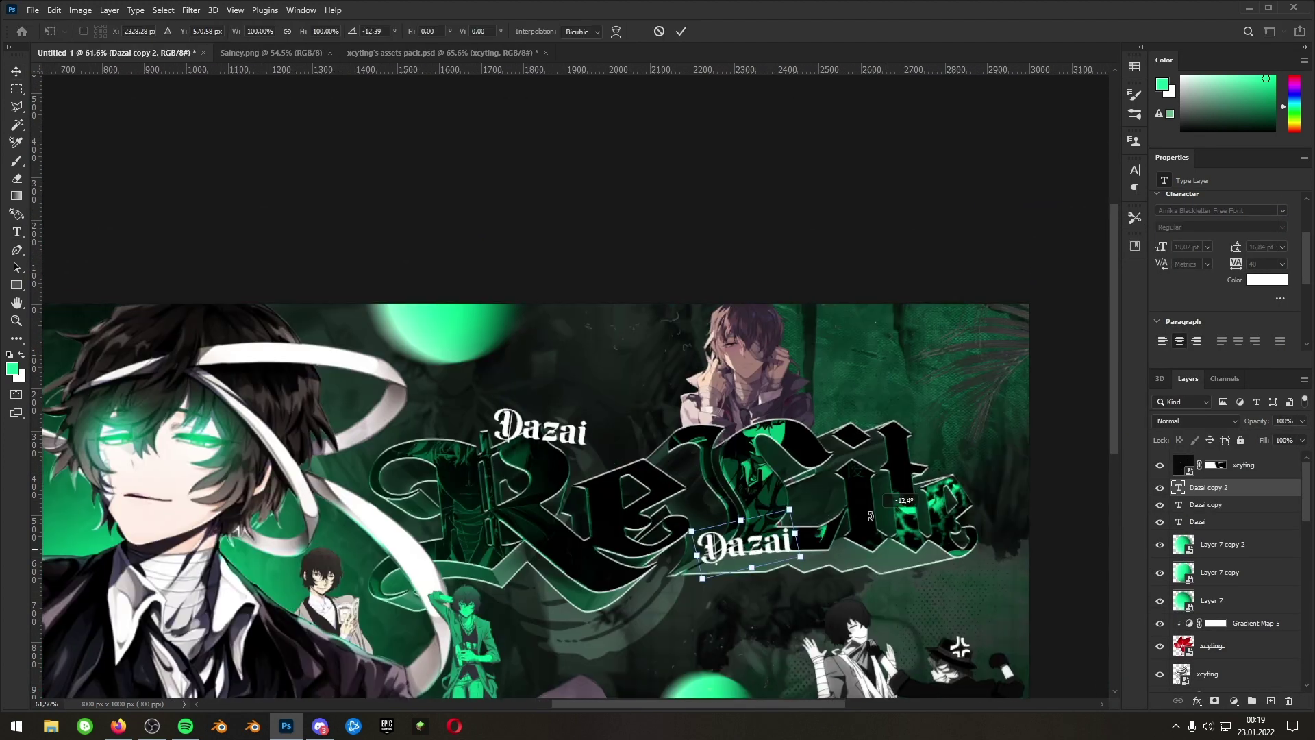
pyautogui.press('Return')
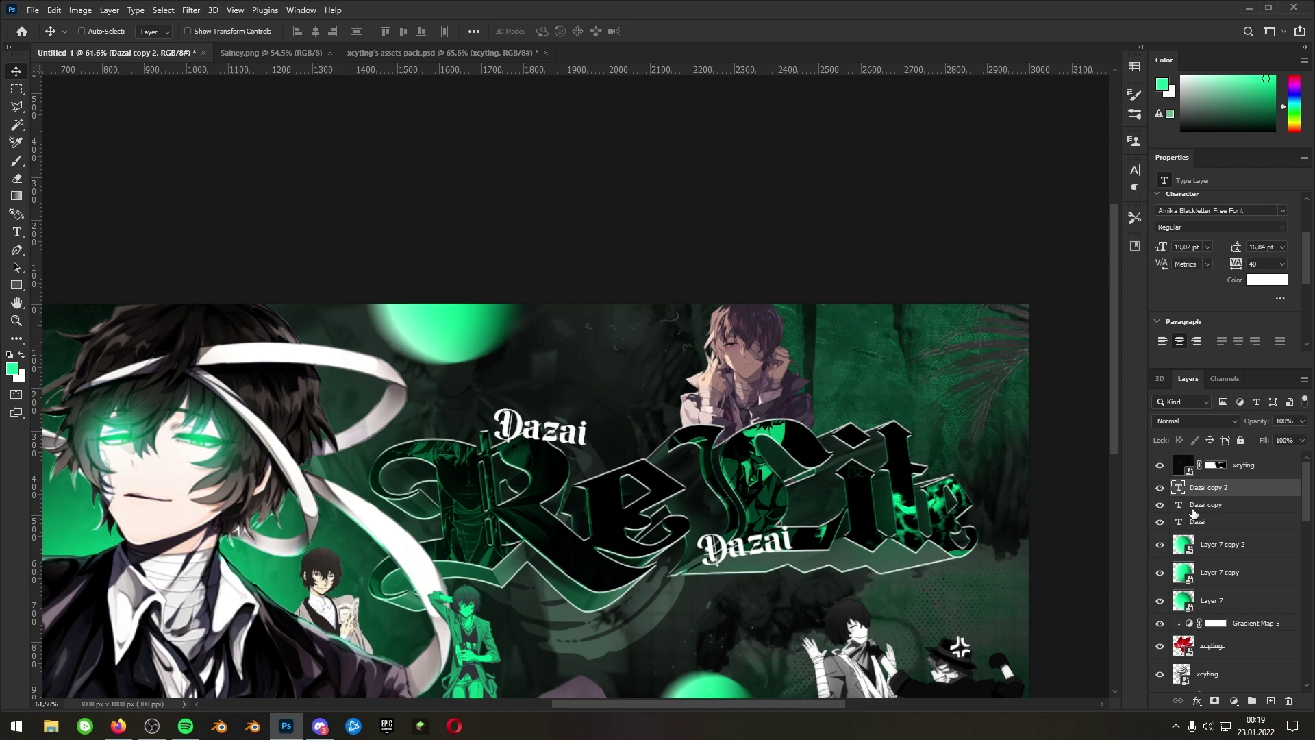
pyautogui.doubleClick(1181, 487)
pyautogui.write('OSAMu')
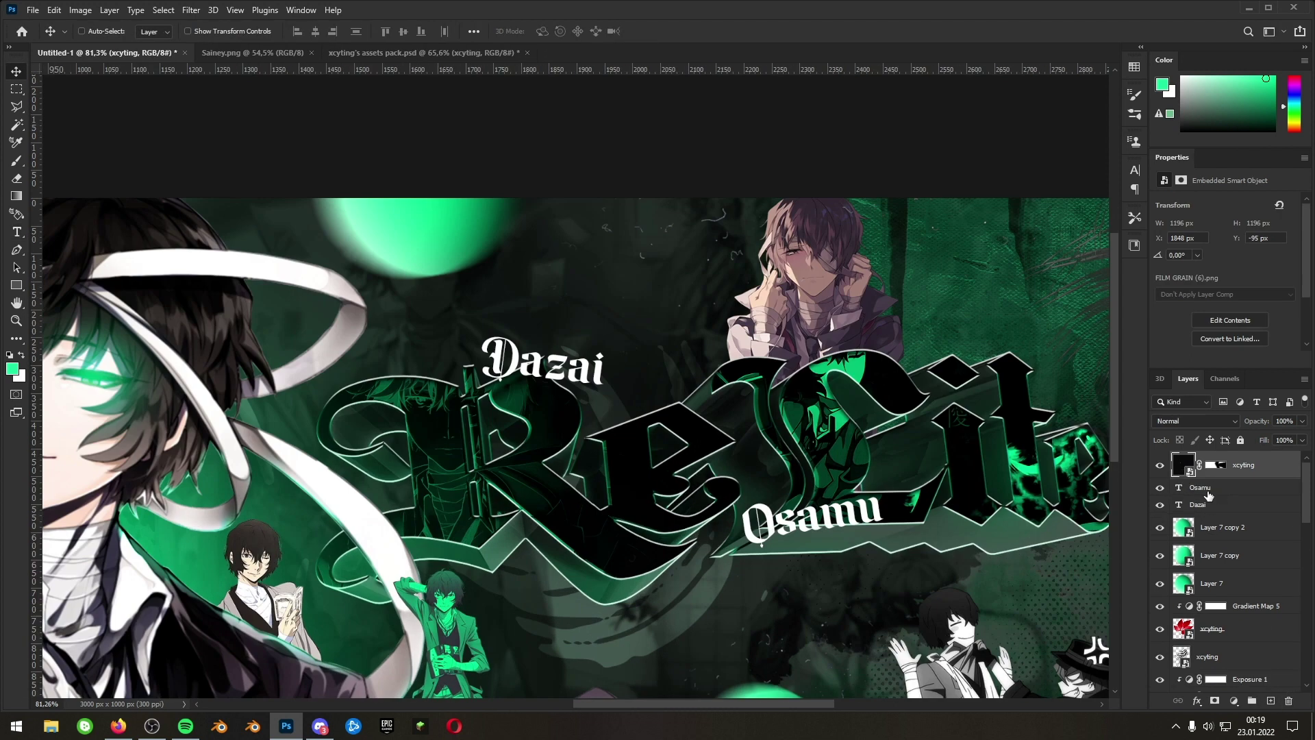
pyautogui.moveTo(820, 540); pyautogui.dragTo(821, 544)
# - Create a glow from a merged copy of both name labels using a 10-pixel Gaussian Blur and Linear Dodge (Add) blending
pyautogui.hotkey('ctrl', 'j')
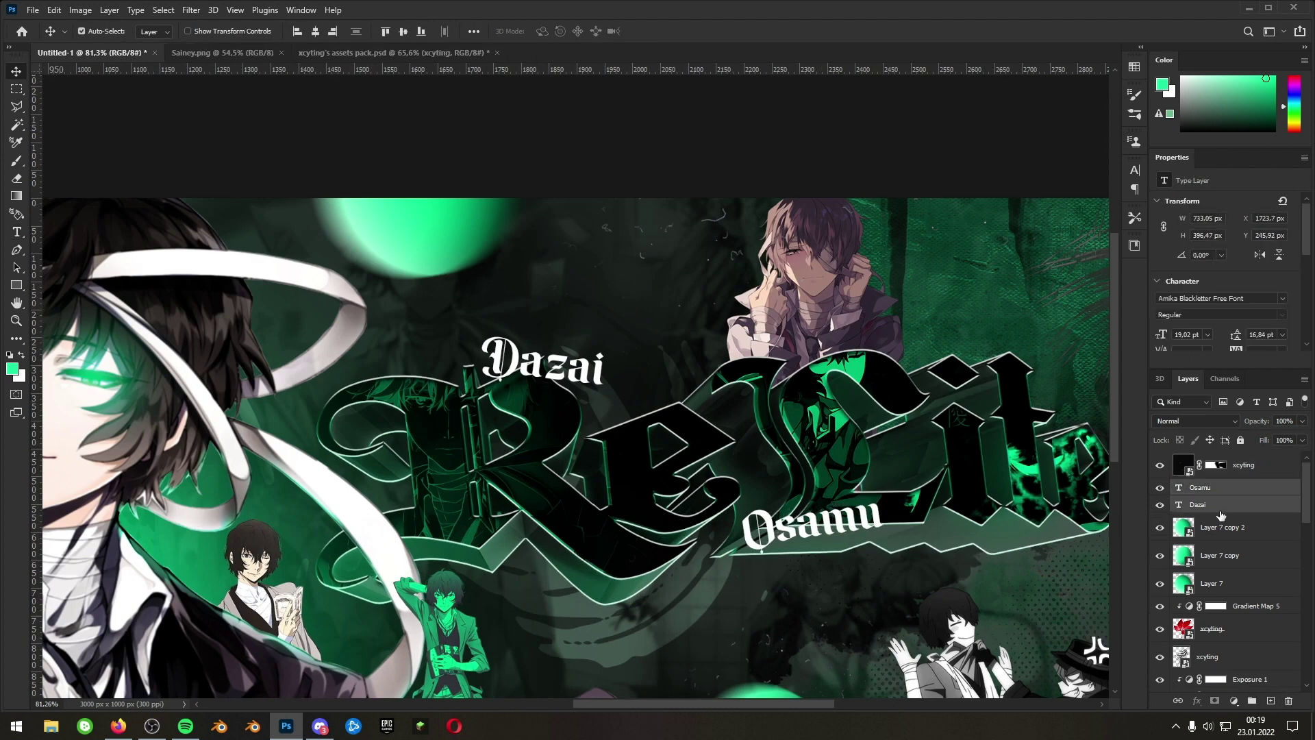
pyautogui.click(188, 7)
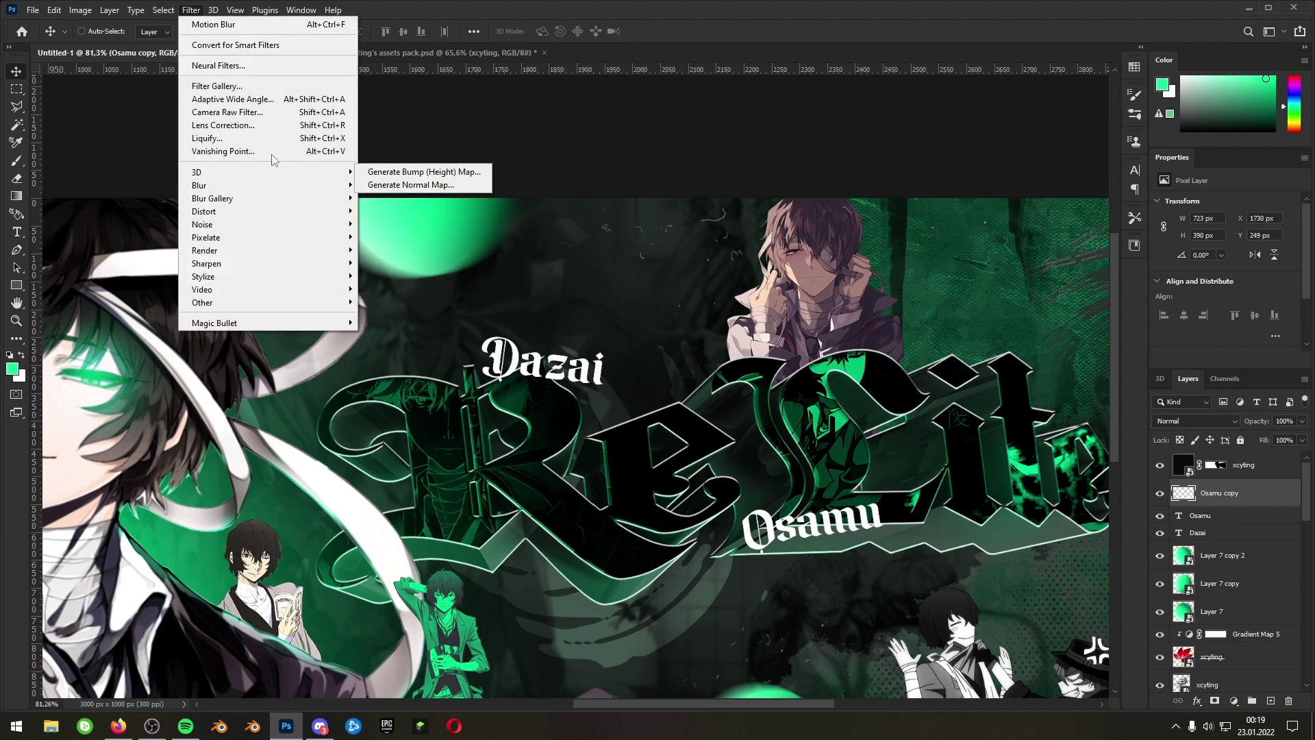
pyautogui.moveTo(341, 191)
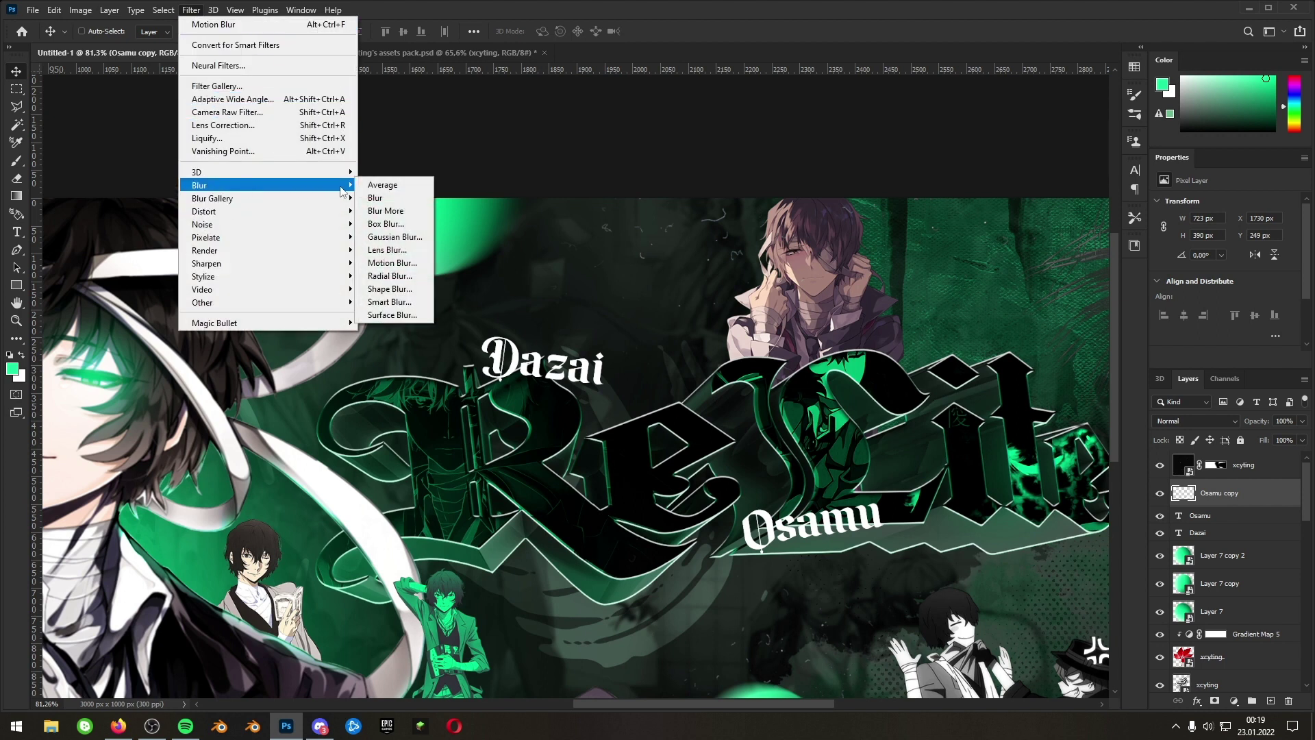
pyautogui.click(402, 236)
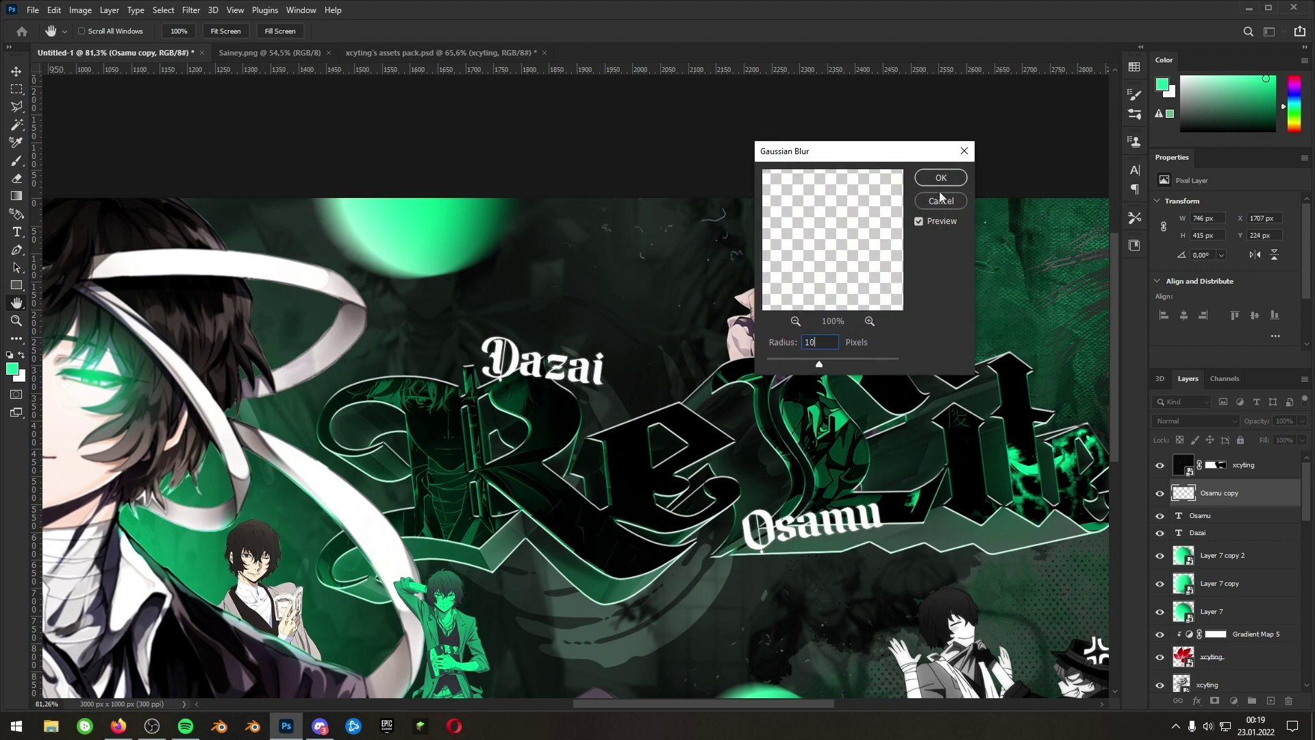
pyautogui.press('Return')
pyautogui.click(1196, 420)
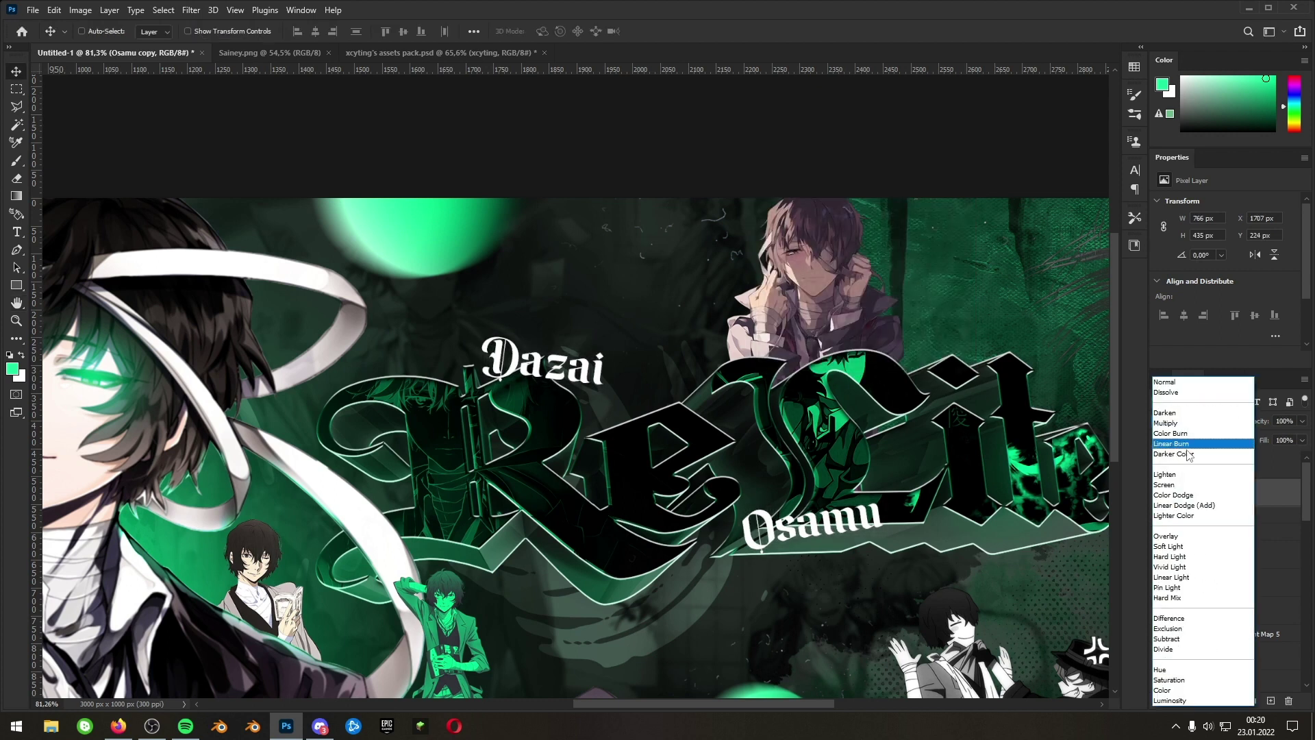
pyautogui.click(1188, 507)
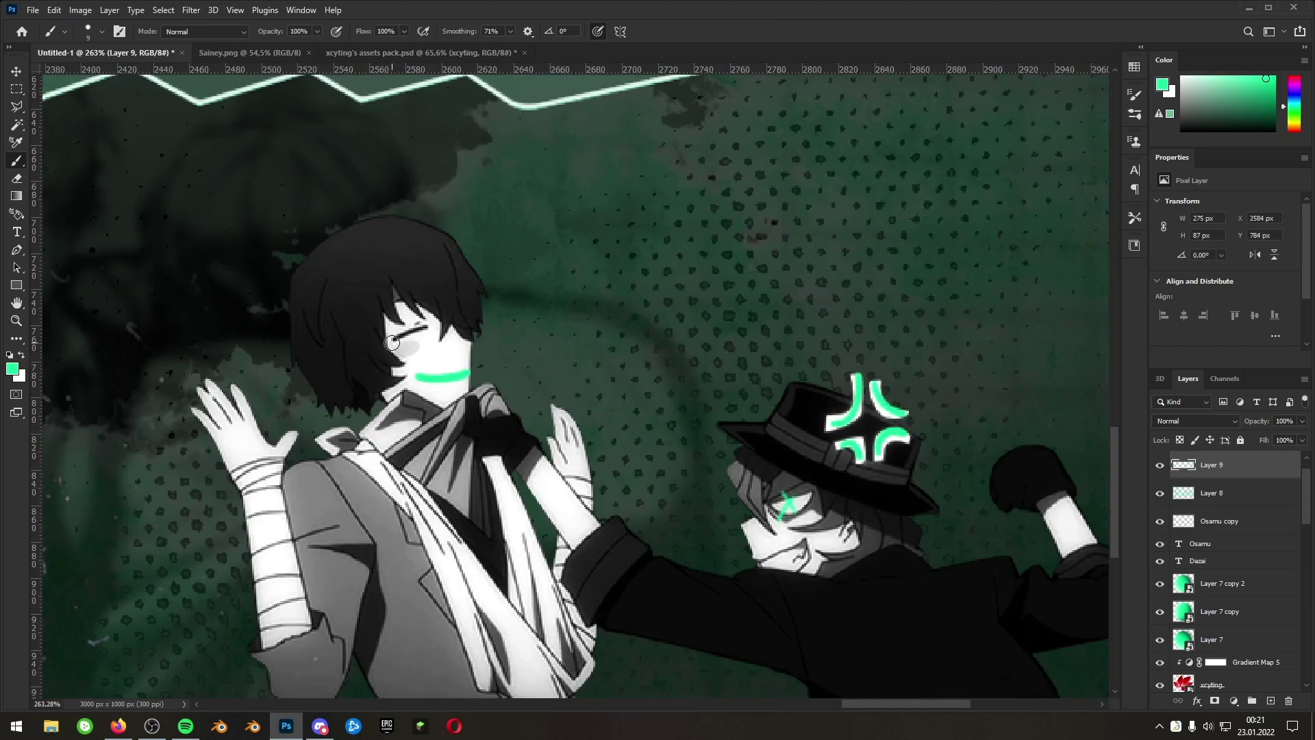
# - Swap the foreground and background colours for drawing accents on Layer 9
pyautogui.scroll(-3, 830, 509)
pyautogui.press('x')
pyautogui.scroll(6, 502, 293)
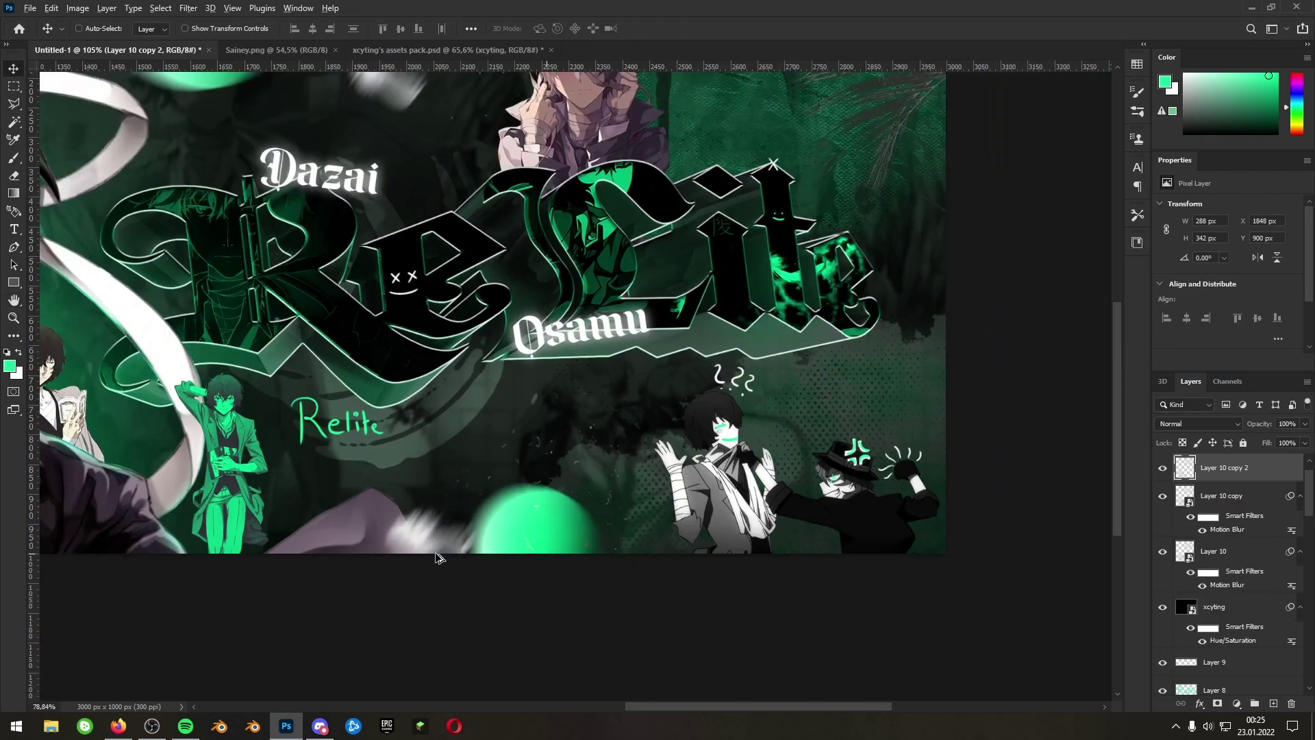
# - Bring the dark red stock image 12-1.png from the assets pack into the banner, directly above the Gradient Map 6 texture
pyautogui.click(278, 50)
pyautogui.click(425, 50)
pyautogui.scroll(1, 1227, 569)
pyautogui.click(1163, 529)
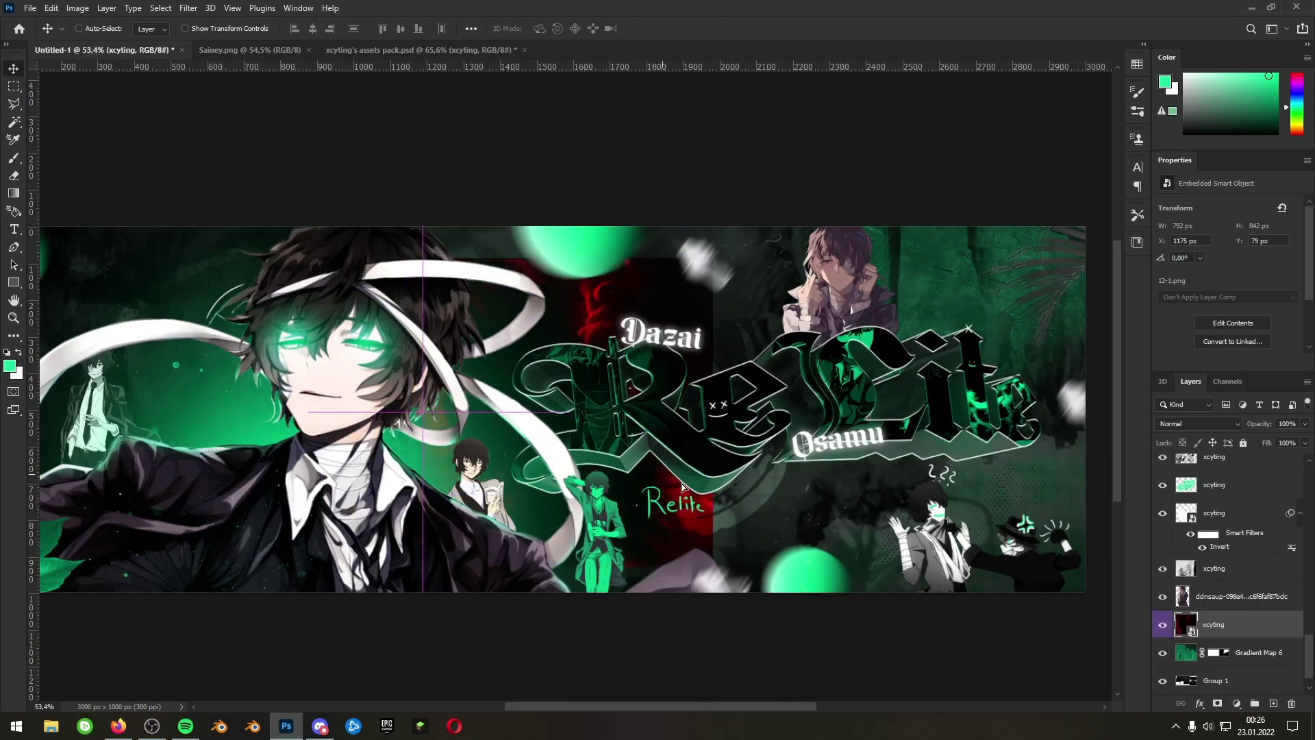
# - Save the banner document as Relite.psd
pyautogui.hotkey('ctrl', 'shift', 's')
pyautogui.rightClick(394, 389)
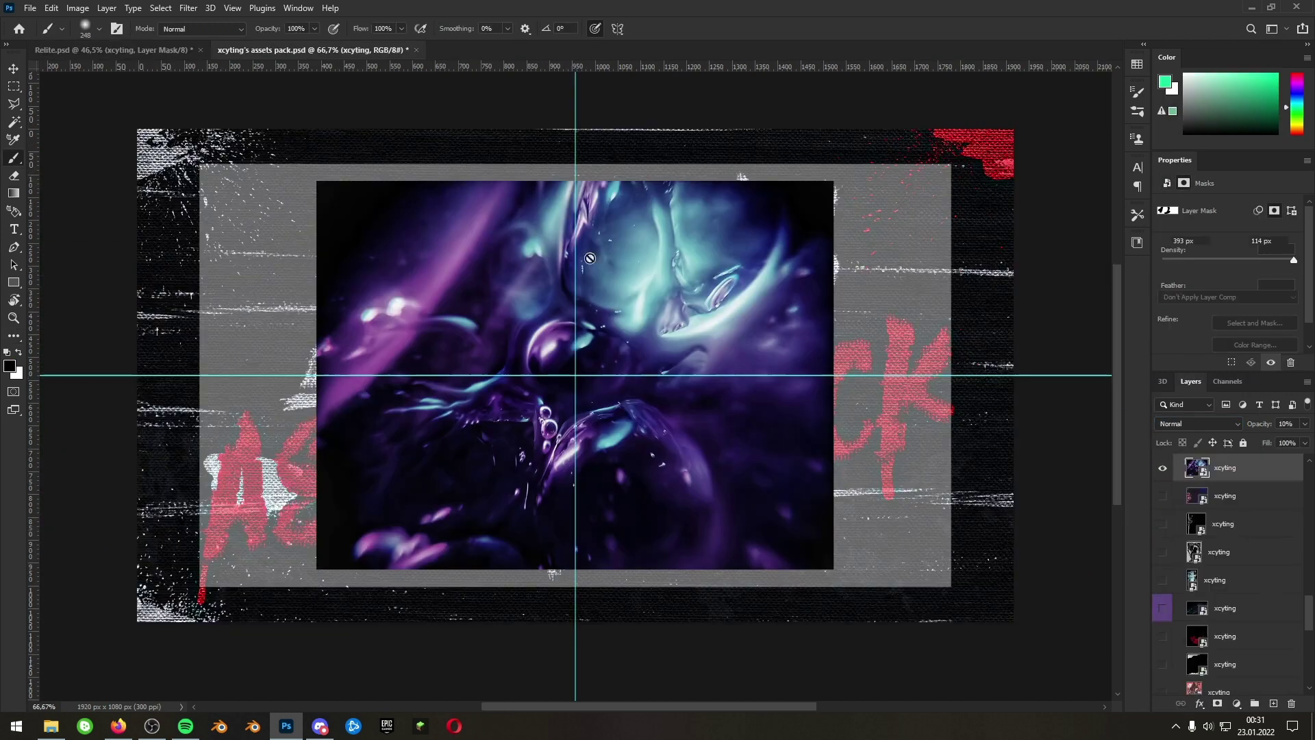
# - Look through the stock and brush assets in the assets pack
pyautogui.click(1163, 606)
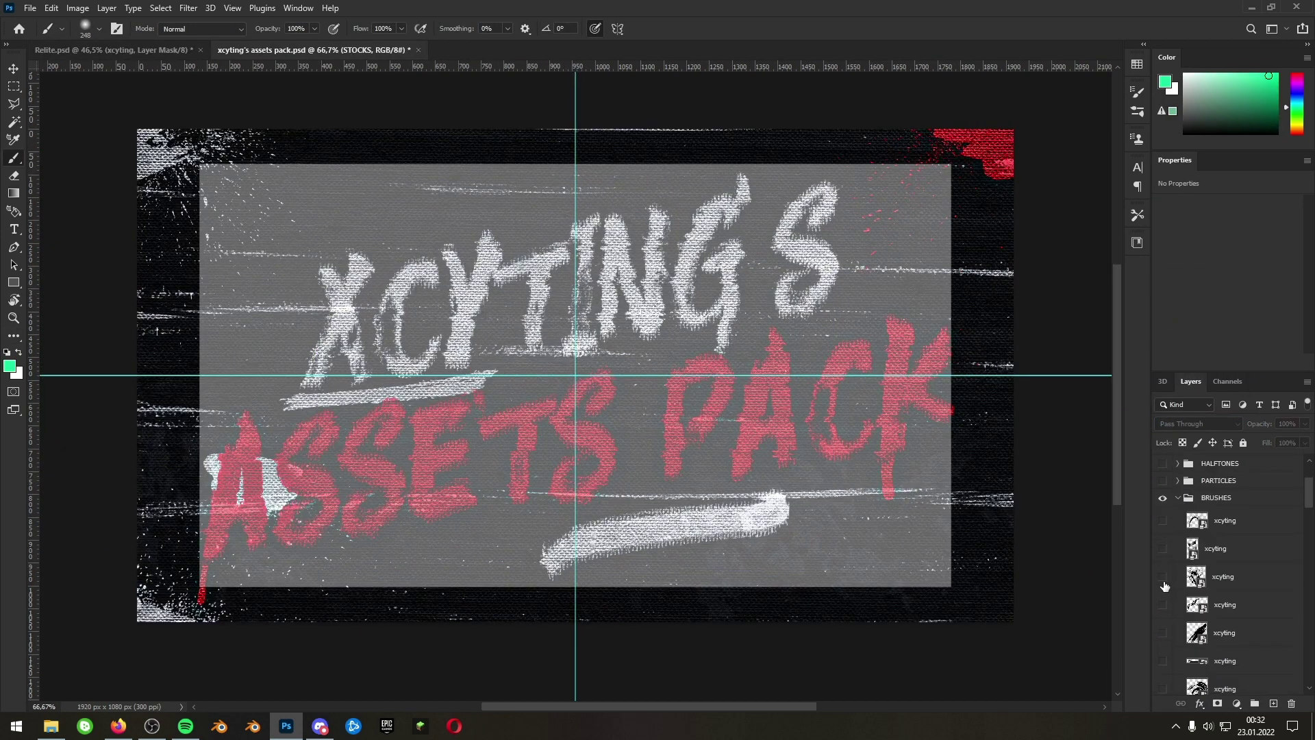
pyautogui.click(135, 290)
pyautogui.click(211, 265)
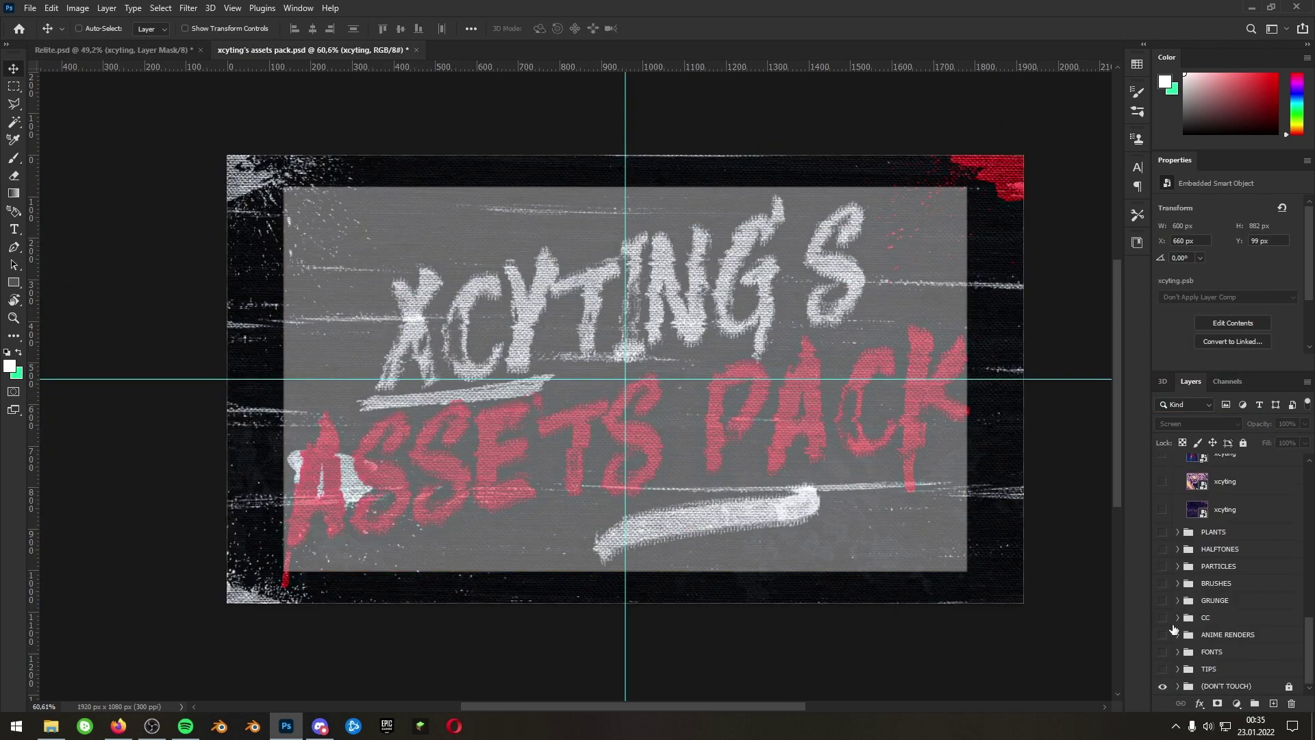
# - Preview one more asset in the assets pack, hide it again and return to the Relite.psd banner
pyautogui.scroll(10, 1174, 629)
pyautogui.click(1177, 516)
pyautogui.click(1163, 548)
pyautogui.click(1163, 547)
pyautogui.click(113, 50)
# - Add an empty layer and move it directly beneath the main title lettering layer
pyautogui.press('b')
pyautogui.scroll(3, 506, 270)
pyautogui.click(1273, 703)
pyautogui.moveTo(1256, 681); pyautogui.dragTo(1257, 620)
# - Paint a soft black shadow behind the lettering on Layer 13 and reduce the layer's fill to 74%
pyautogui.press('x')
pyautogui.scroll(-5, 576, 329)
pyautogui.moveTo(1267, 443); pyautogui.dragTo(1250, 443)
pyautogui.press('v')
# - Place the Butterfly Blue Morpho image above the render group, scale it to about 14% and rotate it beside the main character's ribbon
pyautogui.click(118, 726)
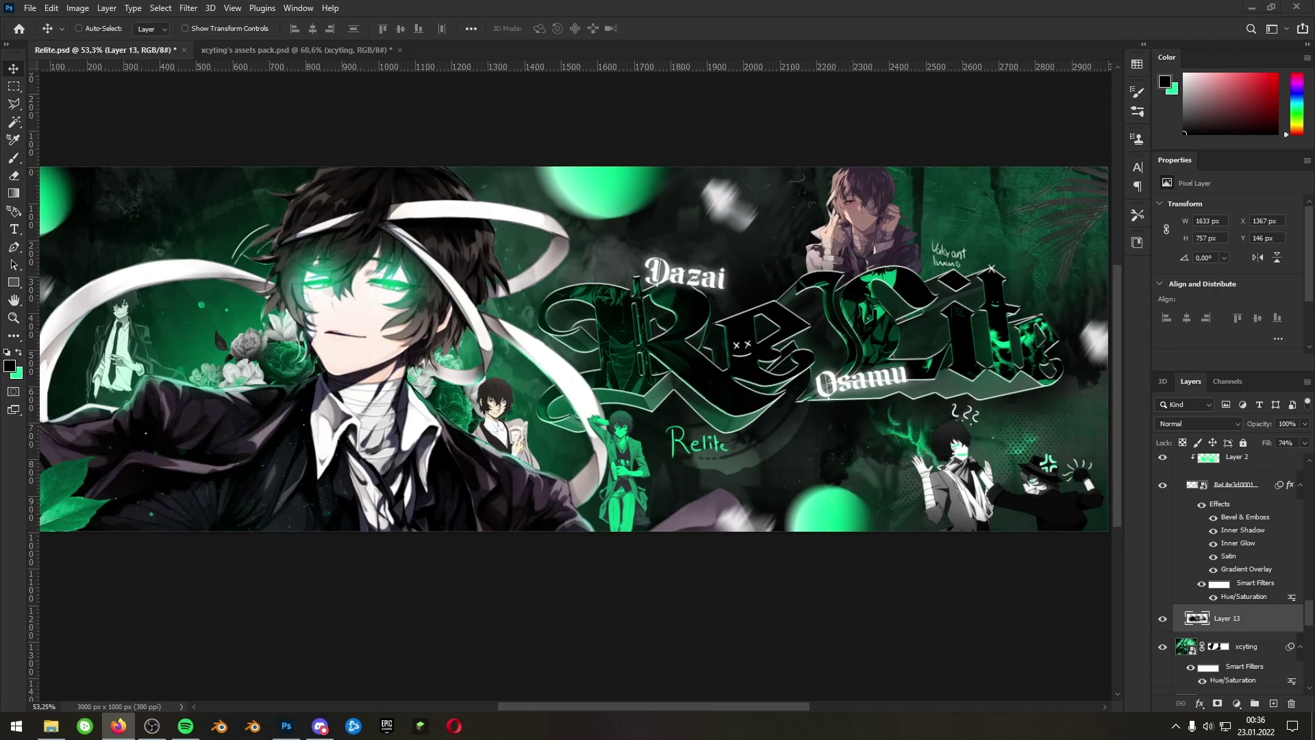
pyautogui.click(51, 726)
pyautogui.moveTo(485, 302); pyautogui.dragTo(574, 348)
pyautogui.press('Return')
pyautogui.moveTo(1251, 637)
pyautogui.mouseDown()
pyautogui.moveTo(1194, 302)
pyautogui.moveTo(1243, 482)
pyautogui.mouseUp()
pyautogui.scroll(5, 564, 300)
pyautogui.hotkey('ctrl', 't')
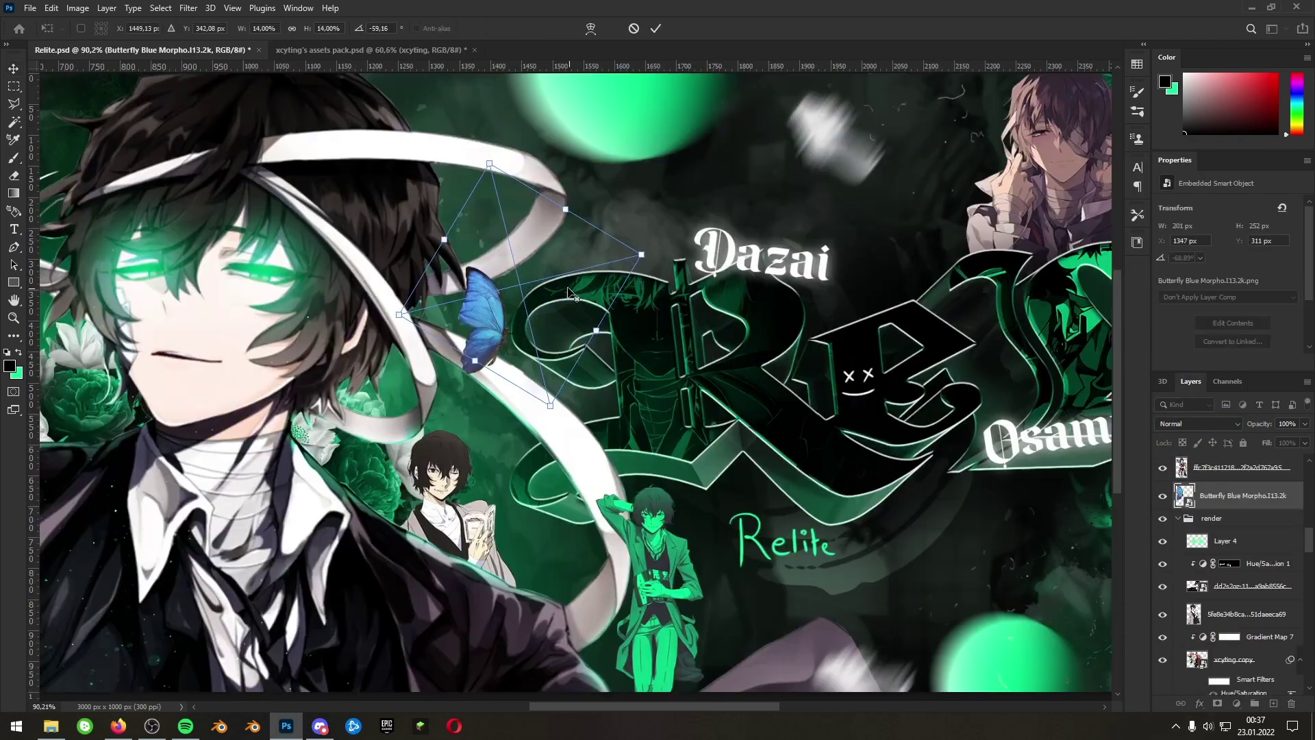
pyautogui.press('Return')
# - Tint the butterfly green with a new clipped layer and duplicate the butterfly
pyautogui.click(1274, 704)
pyautogui.press('x')
pyautogui.keyDown('alt'); pyautogui.click(1245, 510); pyautogui.keyUp('alt')
pyautogui.moveTo(659, 468); pyautogui.dragTo(1051, 470)
# - Flip and scale the second butterfly to about 9%, rotate it and place it at the right end of the title lettering
pyautogui.click(1243, 552)
pyautogui.hotkey('ctrl', 't')
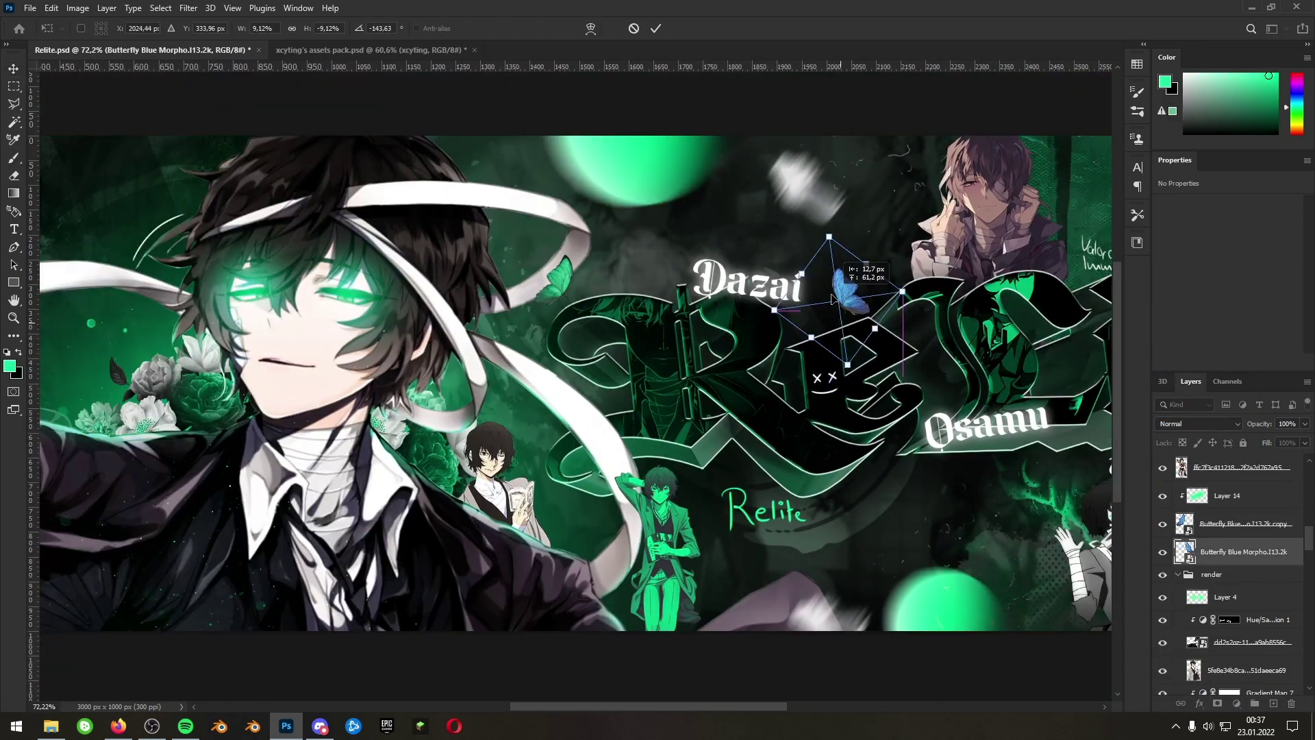
pyautogui.moveTo(859, 288); pyautogui.dragTo(1071, 329)
pyautogui.press('Return')
# - Turn the second butterfly white with Hue/Saturation and a clipped Exposure adjustment of +1.28 exposure and 0.69 gamma correction
pyautogui.hotkey('ctrl', 'u')
pyautogui.click(1237, 704)
pyautogui.click(1233, 541)
pyautogui.moveTo(1229, 293); pyautogui.dragTo(1246, 295)
pyautogui.moveTo(1228, 240); pyautogui.dragTo(1241, 240)
pyautogui.scroll(-7, 937, 335)
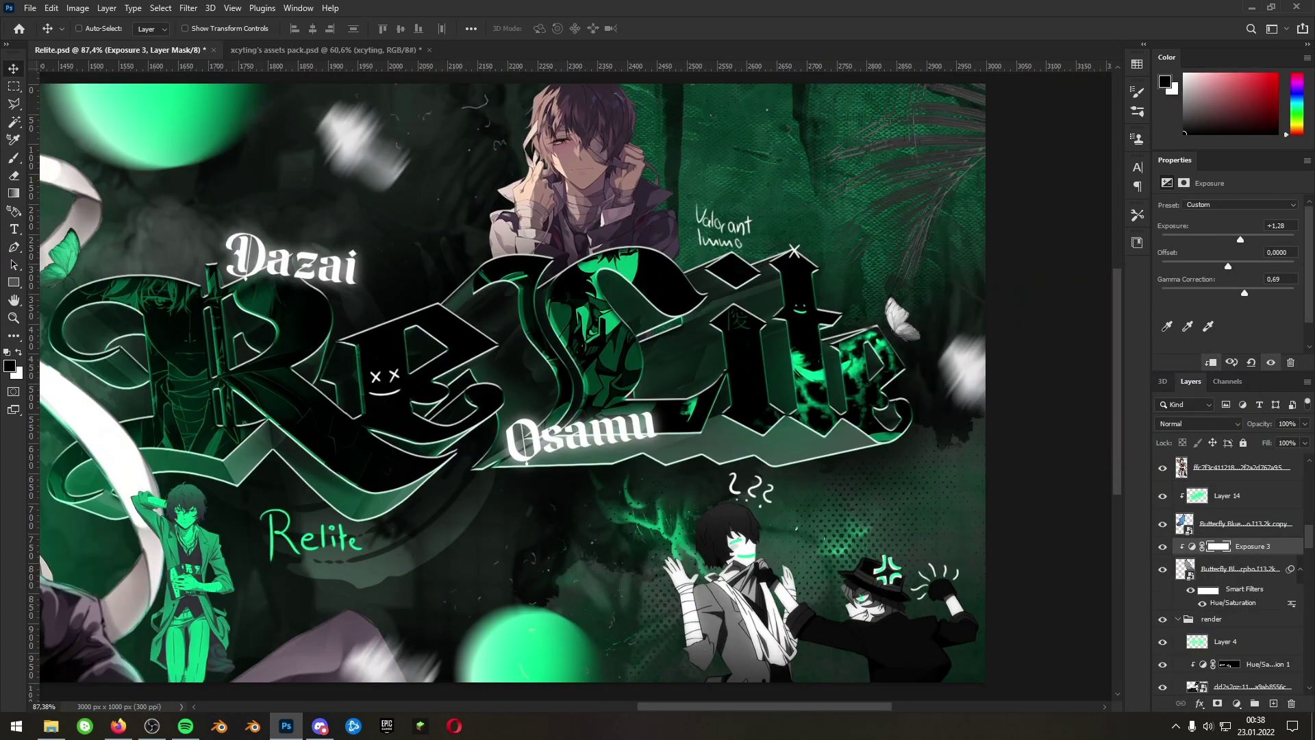
# - Place the Gerbera flower image low in the layer stack behind the lettering, scaled to about 17.6% and rotated about -15°
pyautogui.scroll(-3, 665, 491)
pyautogui.moveTo(1244, 552); pyautogui.dragTo(1233, 487)
pyautogui.moveTo(744, 411); pyautogui.dragTo(499, 396)
pyautogui.moveTo(1244, 553); pyautogui.dragTo(1253, 644)
pyautogui.hotkey('ctrl', 't')
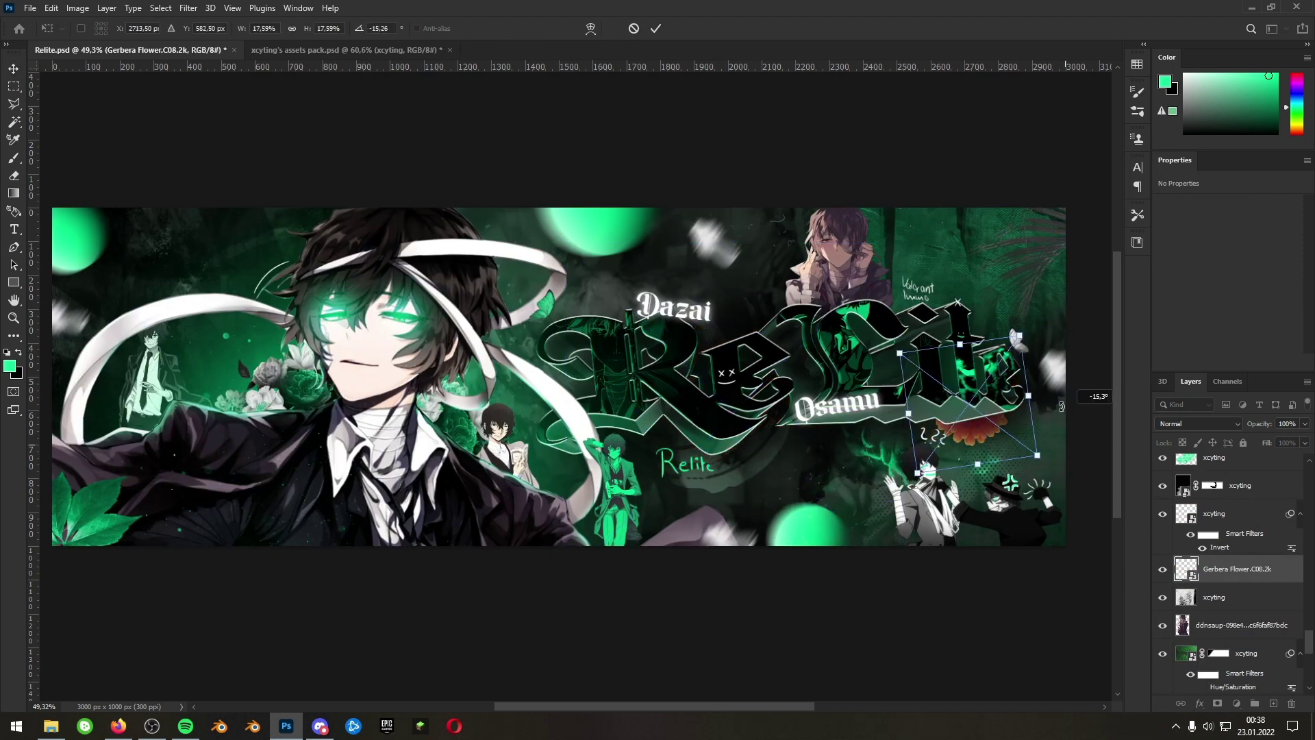
pyautogui.press('Return')
# - Recolour the gerbera flower green with a clipped layer and place the Laurus_nobilis_leaves image above it
pyautogui.hotkey('ctrl', 'u')
pyautogui.click(504, 298)
pyautogui.click(1198, 424)
pyautogui.click(1181, 669)
pyautogui.press('Return')
# - Blur the laurel leaves in the banner's upper left corner with Gaussian Blur and recolour them with Hue/Saturation
pyautogui.click(188, 8)
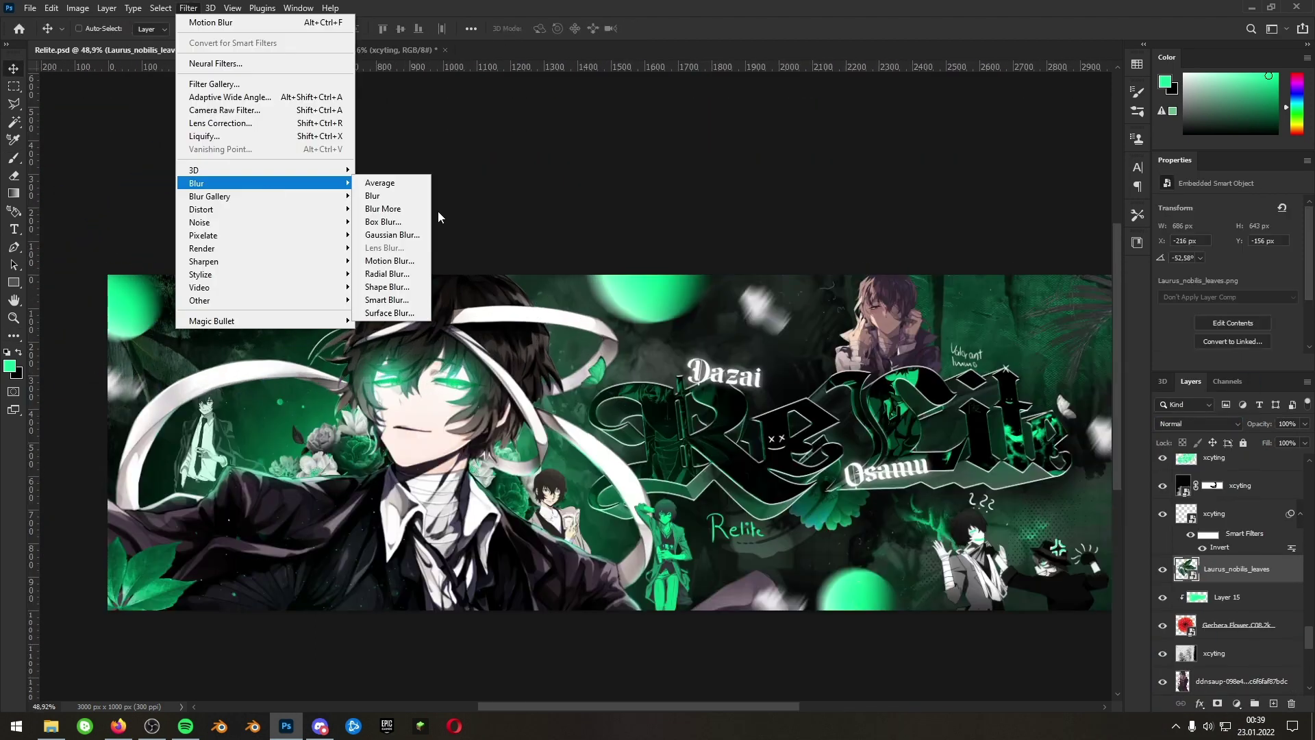
pyautogui.click(391, 235)
pyautogui.hotkey('ctrl', 'u')
pyautogui.moveTo(349, 378); pyautogui.dragTo(297, 377)
pyautogui.press('Return')
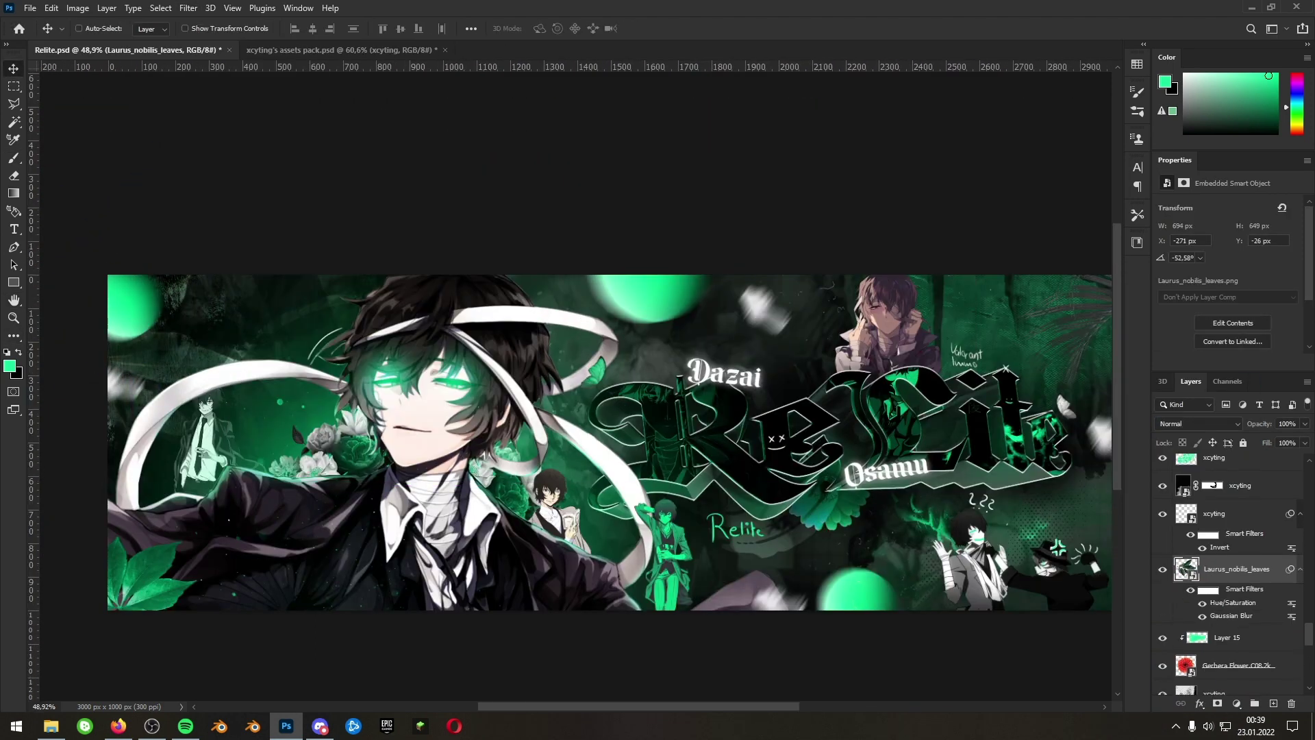
# - Duplicate the green gerbera flower with its tint layer, move the copy above the lettering and shift it lower in the layer stack
pyautogui.scroll(-1, 1234, 638)
pyautogui.click(1234, 636)
pyautogui.keyDown('ctrl'); pyautogui.click(1230, 608); pyautogui.keyUp('ctrl')
pyautogui.moveTo(830, 508); pyautogui.dragTo(837, 375)
pyautogui.moveTo(1257, 690); pyautogui.dragTo(1253, 640)
# - Apply a Motion Blur with angle -25° and distance 42 pixels to the second gerbera flower copy
pyautogui.click(1239, 596)
pyautogui.click(188, 9)
pyautogui.click(387, 259)
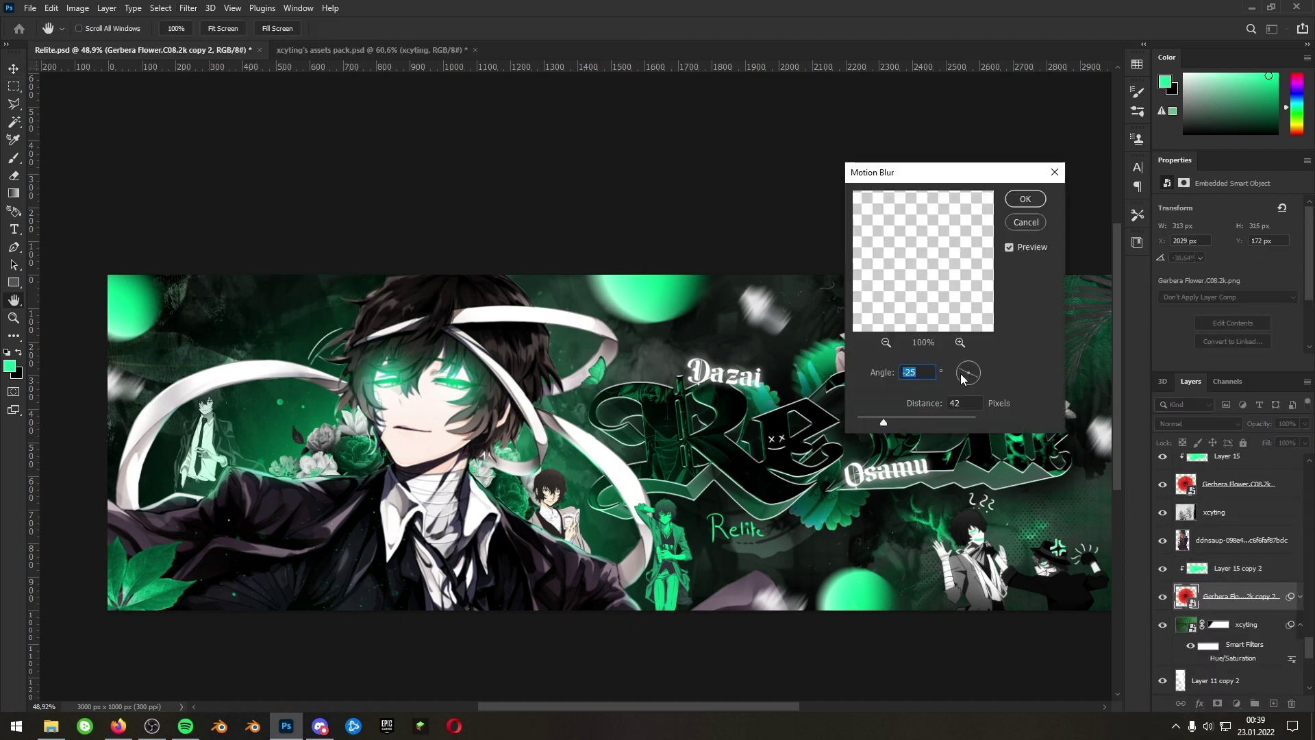
pyautogui.click(1026, 199)
pyautogui.click(370, 50)
pyautogui.scroll(5, 1166, 524)
pyautogui.click(143, 50)
# - Select all layers of the banner from bottom to top and group them
pyautogui.scroll(-1, 408, 357)
pyautogui.click(1302, 679)
pyautogui.moveTo(1309, 646); pyautogui.dragTo(1299, 455)
pyautogui.keyDown('shift'); pyautogui.click(1251, 469); pyautogui.keyUp('shift')
pyautogui.hotkey('ctrl', 'g')
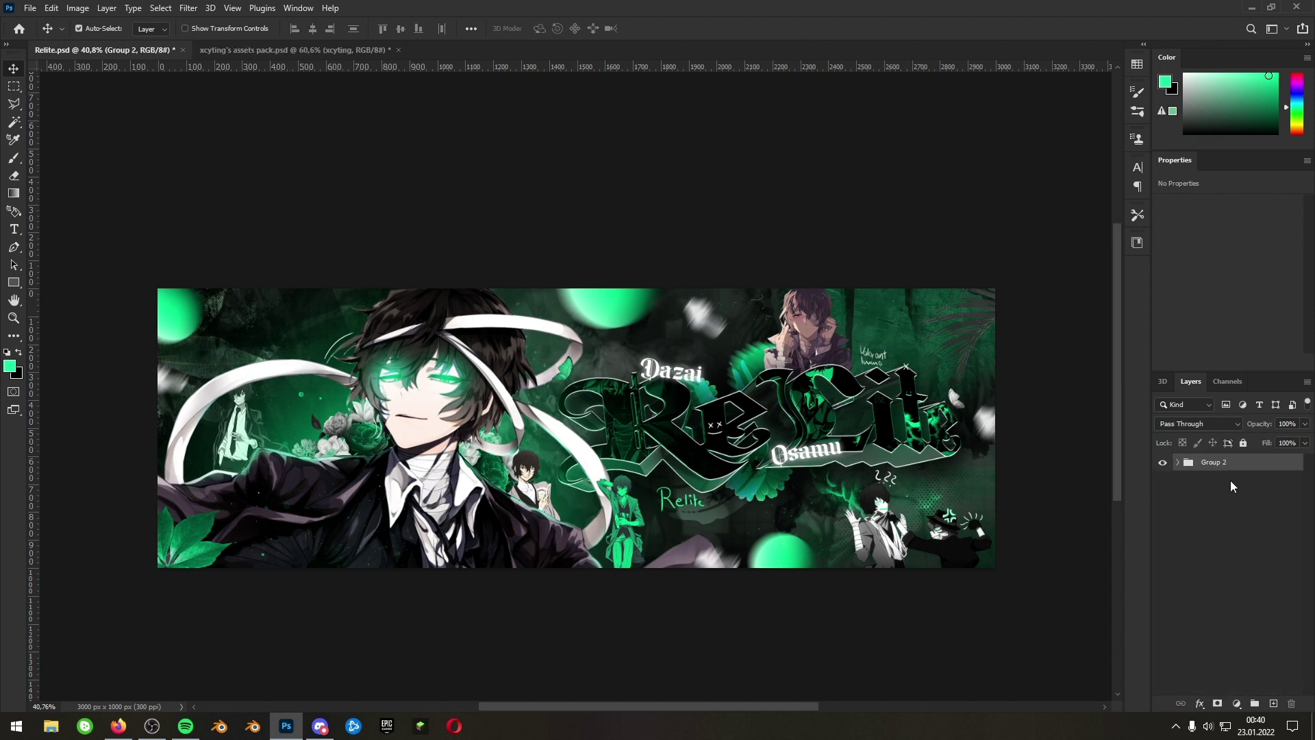
# - Switch to the assets pack, hide the STOCKS group, collapse the open groups and expand PARTICLES
pyautogui.click(230, 48)
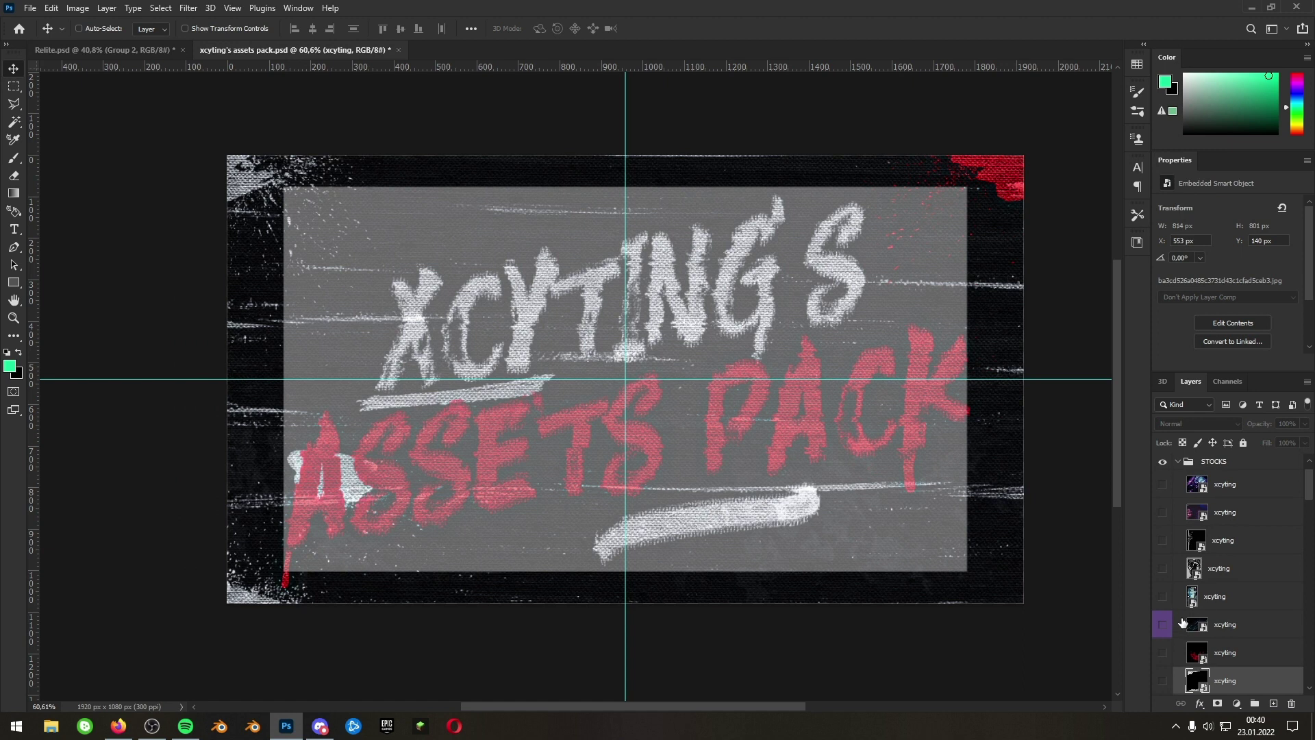
pyautogui.scroll(1, 1181, 625)
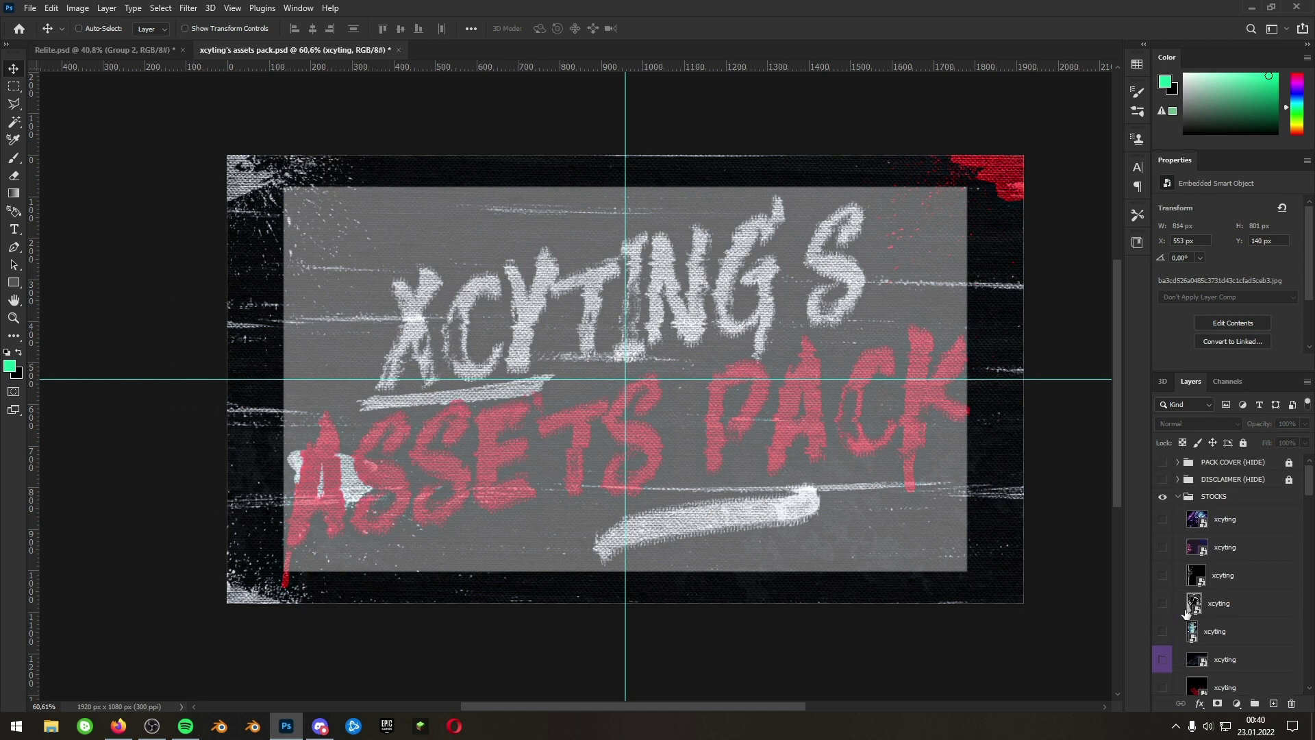
pyautogui.click(1178, 496)
pyautogui.click(1162, 496)
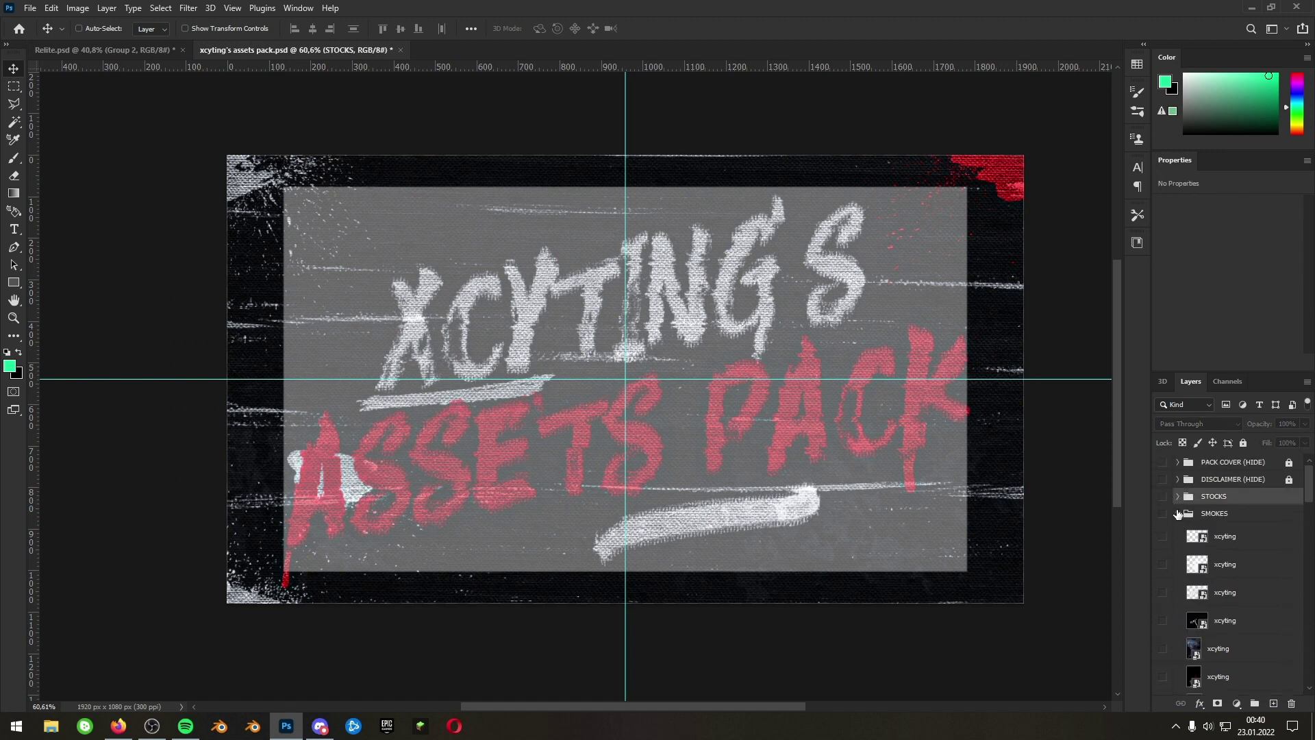
pyautogui.click(1178, 513)
pyautogui.click(1178, 531)
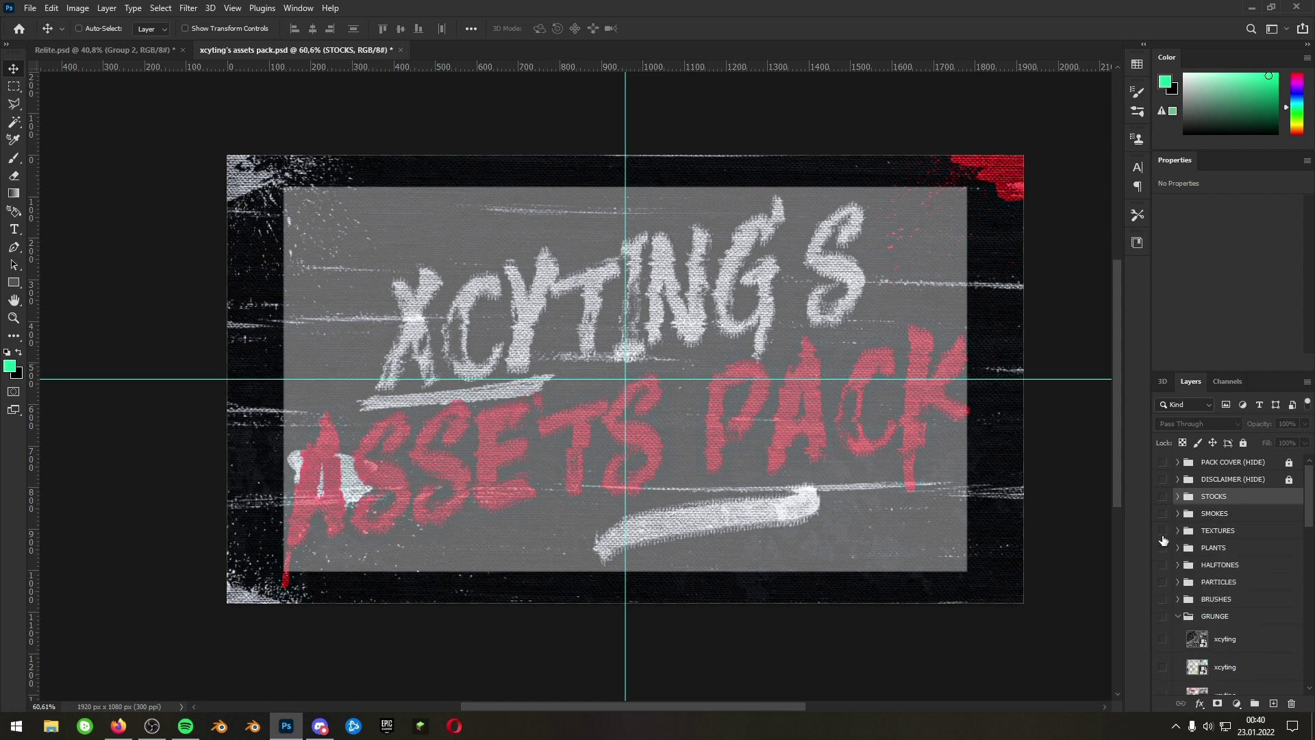
pyautogui.click(1178, 616)
pyautogui.click(1178, 583)
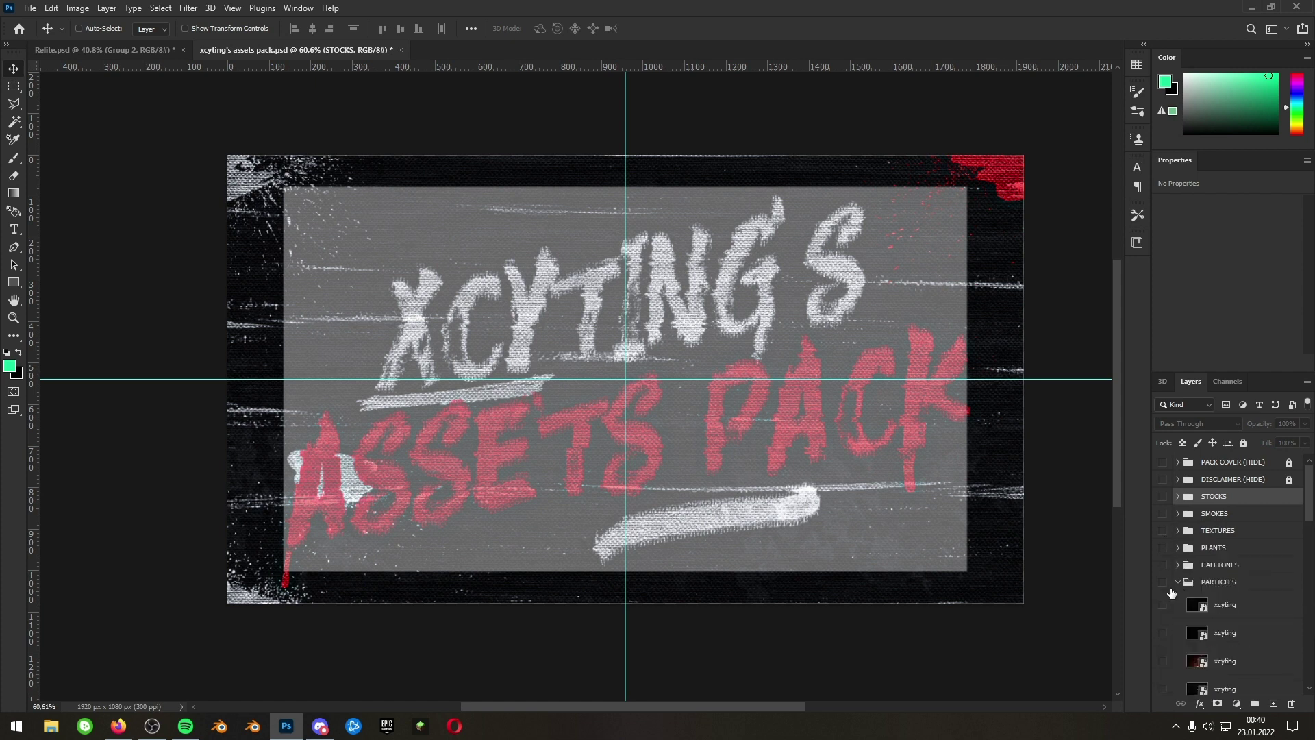
# - Name the new group in the banner particles, and enlarge and rotate its particle layer over the main character
pyautogui.write('particles')
pyautogui.press('Return')
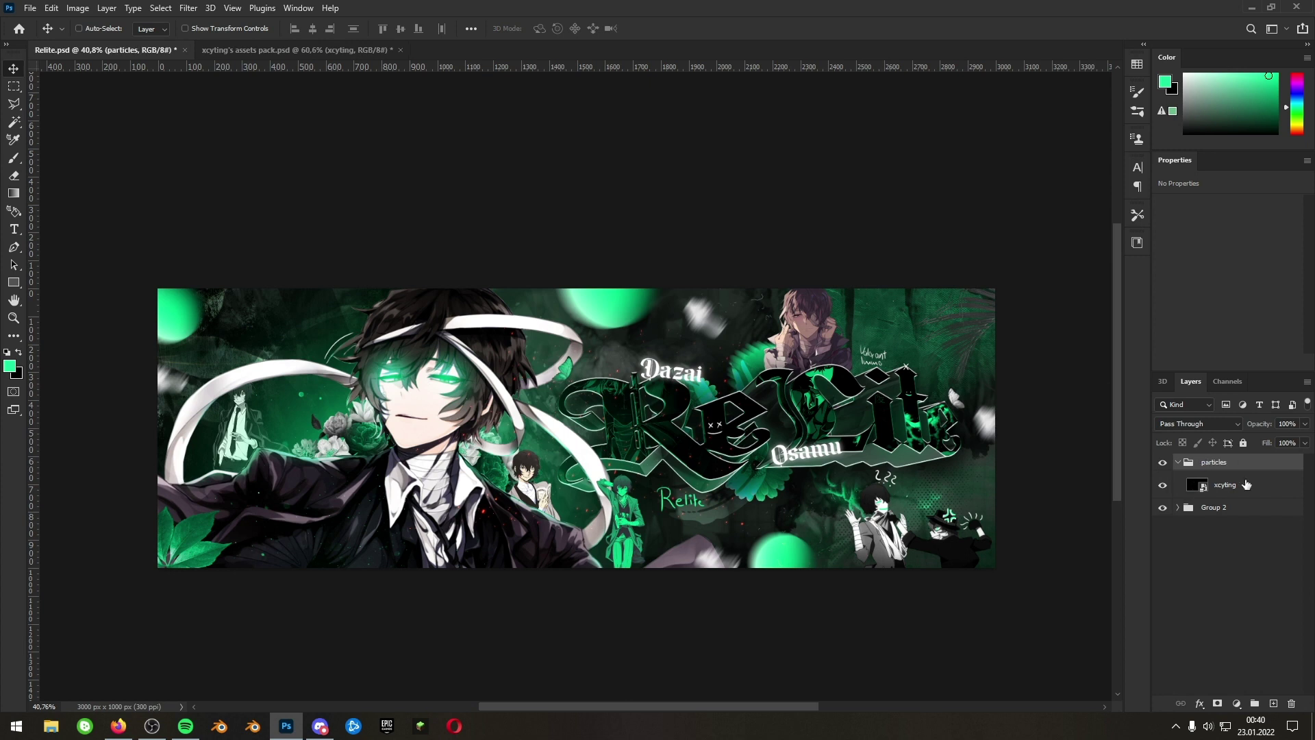
pyautogui.click(1247, 485)
pyautogui.hotkey('ctrl', 't')
pyautogui.moveTo(442, 484); pyautogui.dragTo(449, 473)
pyautogui.press('Return')
# - Colorize the particle layer green with Hue/Saturation at hue 157 and saturation 83
pyautogui.hotkey('ctrl', 'u')
pyautogui.click(852, 432)
pyautogui.moveTo(687, 387); pyautogui.dragTo(765, 389)
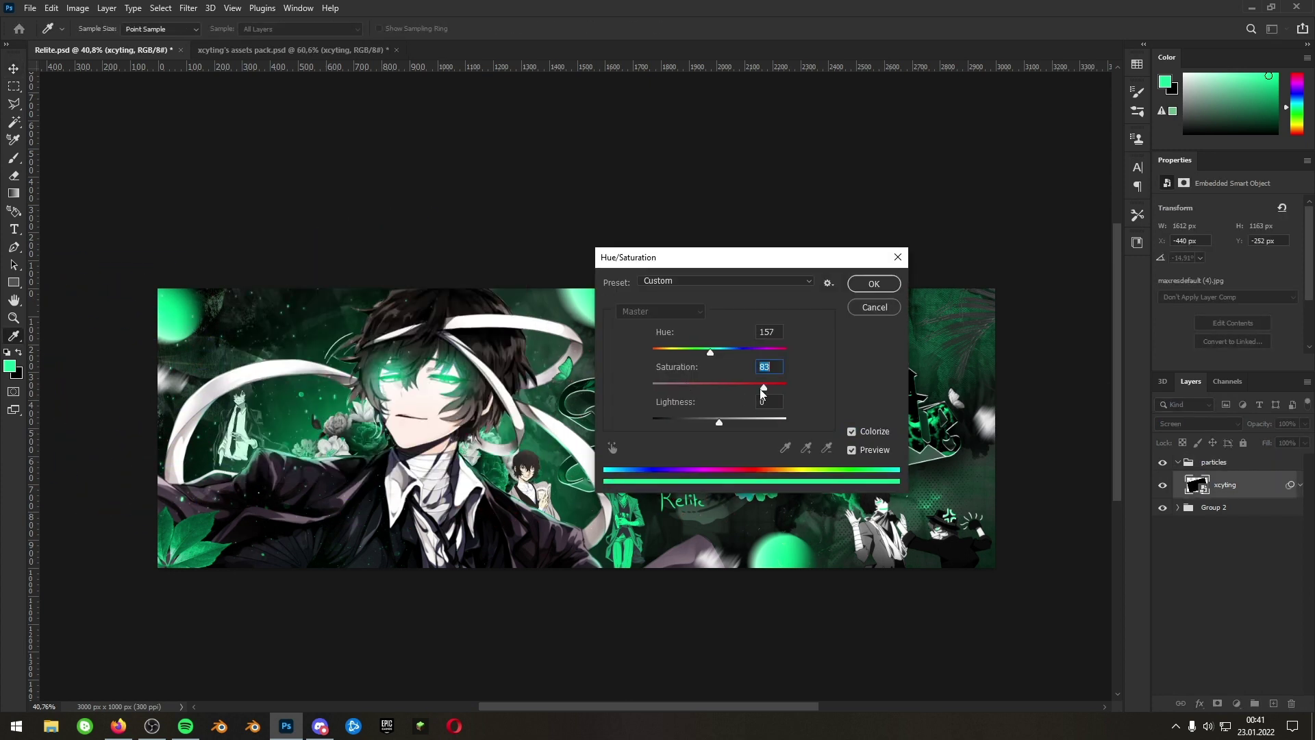
pyautogui.click(874, 285)
# - Mask out particles around the main character and start a Hue/Saturation adjustment on the second particle layer
pyautogui.click(1217, 704)
pyautogui.press('b')
pyautogui.moveTo(191, 478); pyautogui.dragTo(324, 408)
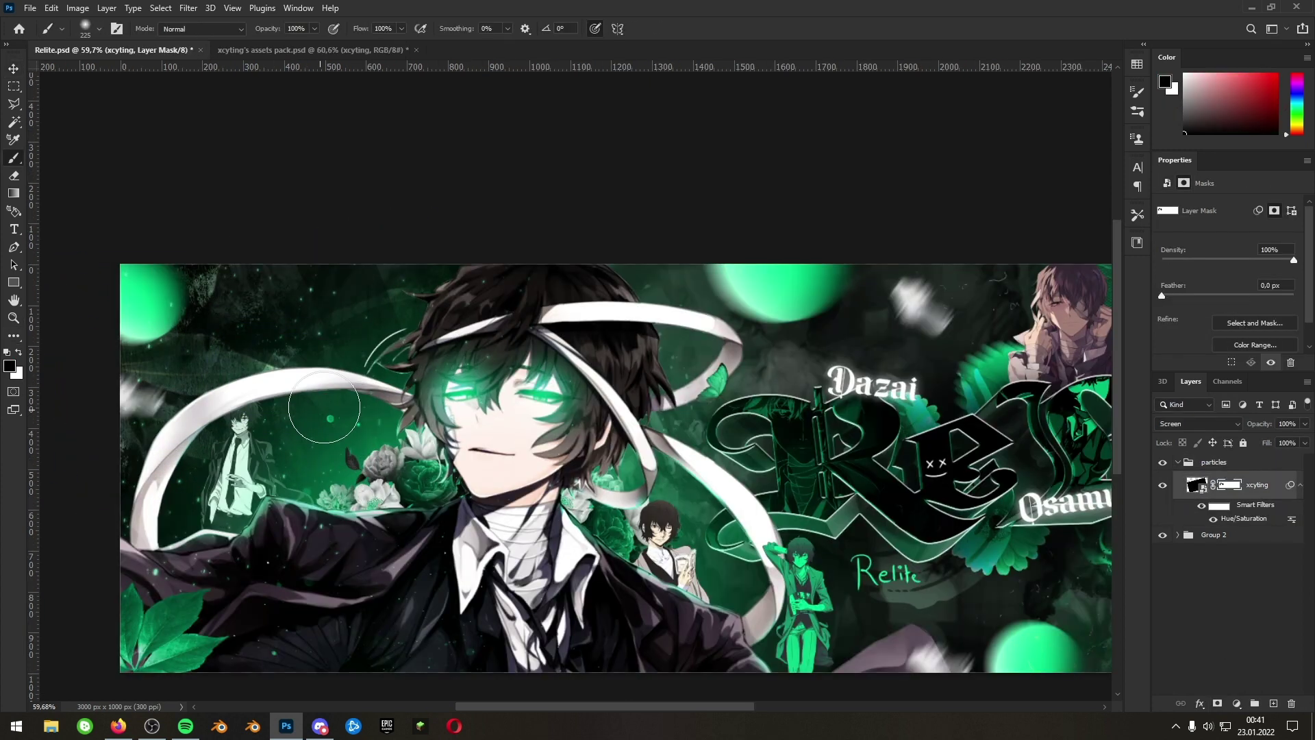
pyautogui.scroll(-2, 324, 407)
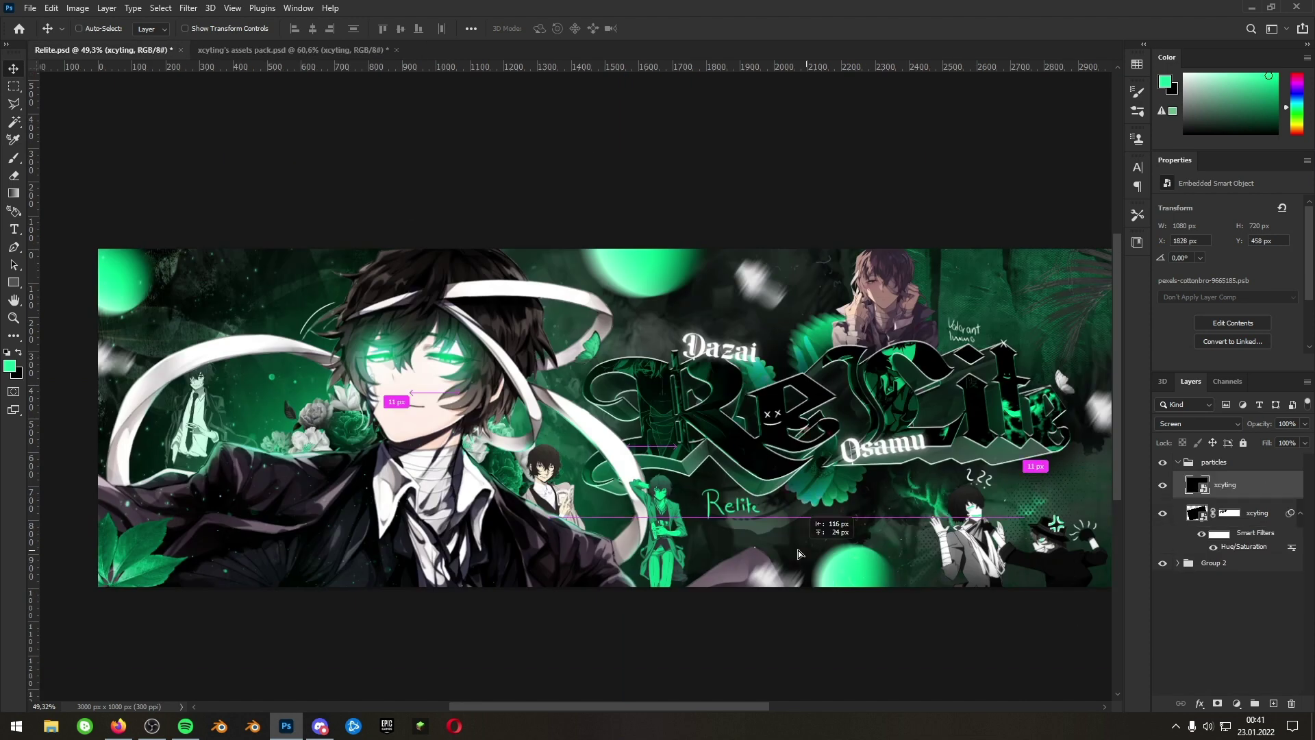
pyautogui.hotkey('ctrl', 'u')
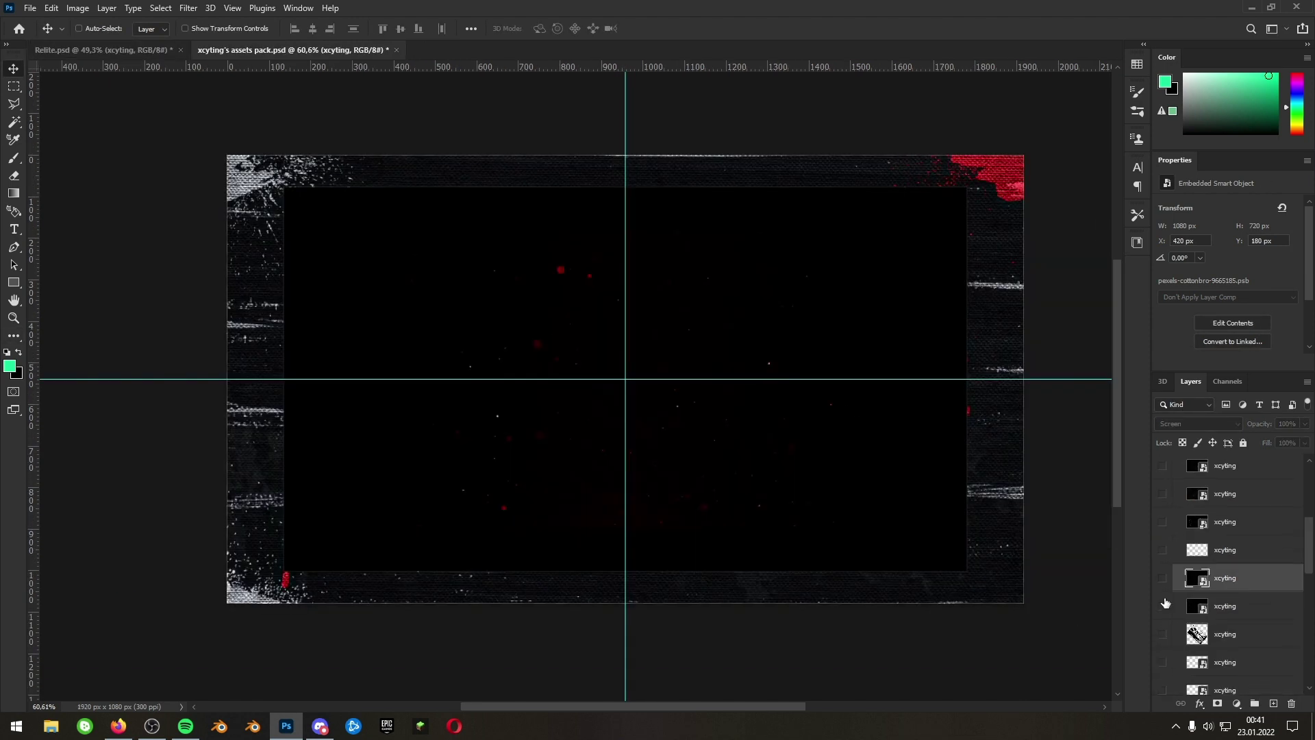
# - Look through more particle assets in the assets pack, then hide and collapse the PARTICLES group
pyautogui.click(1164, 582)
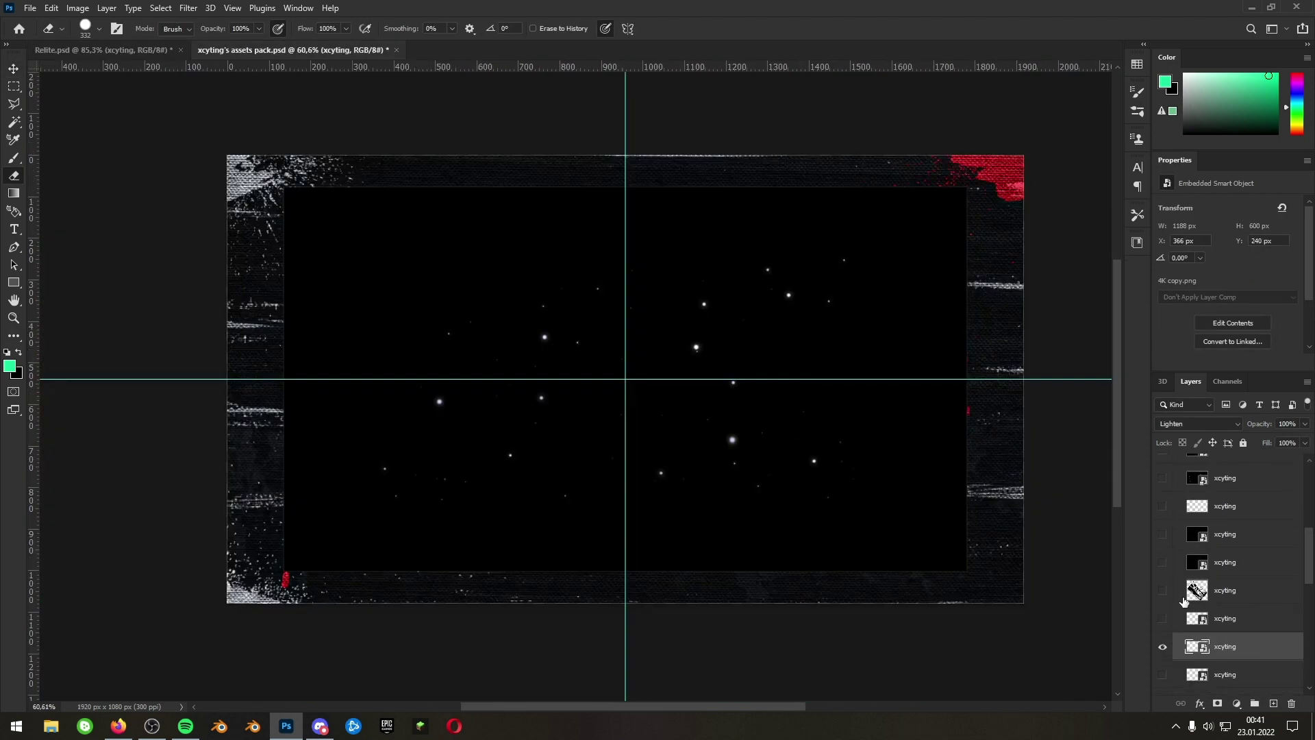
pyautogui.scroll(-1, 1184, 601)
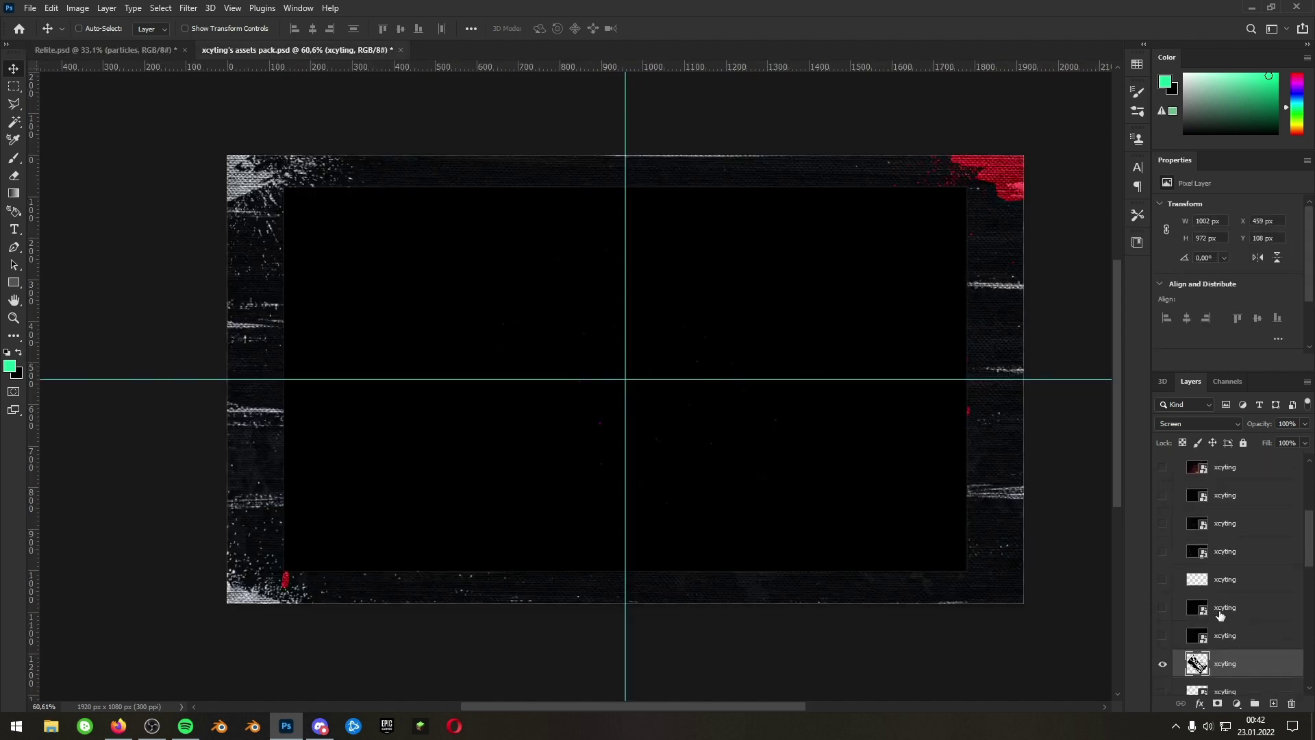
pyautogui.scroll(-3, 1209, 616)
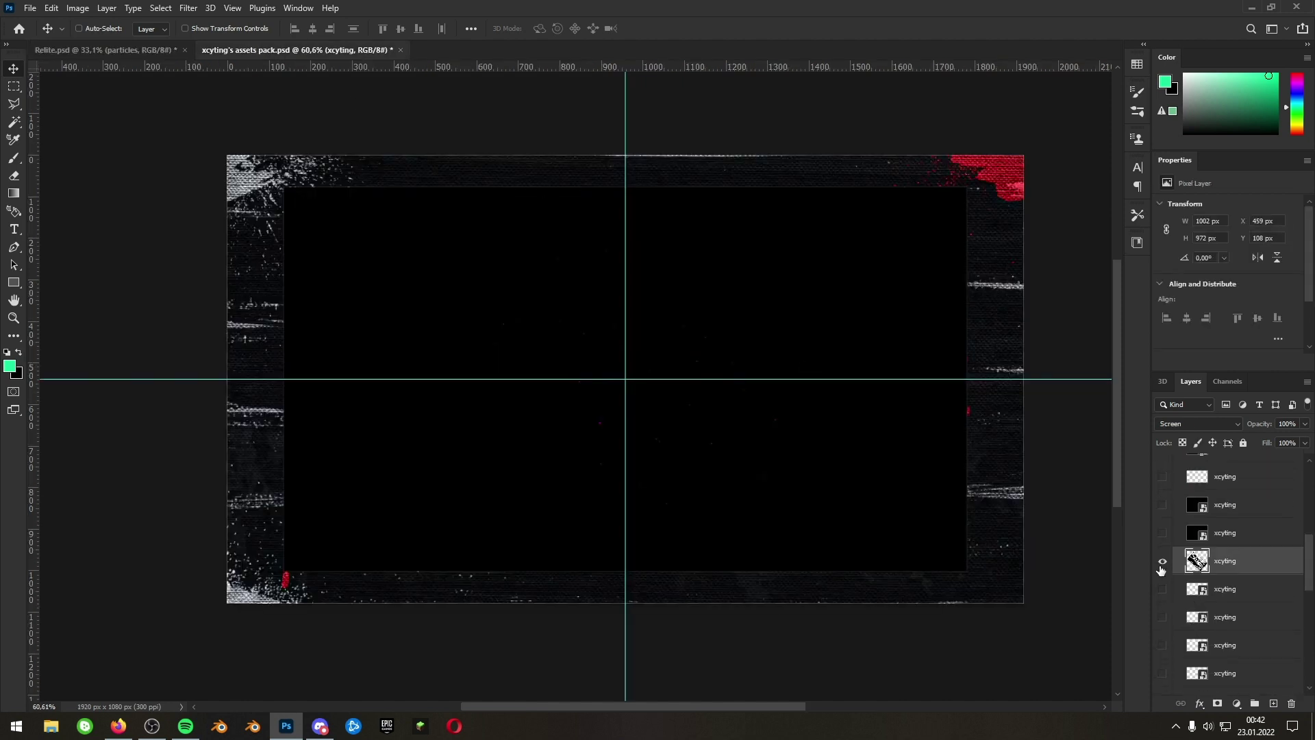
pyautogui.click(1162, 562)
pyautogui.scroll(8, 1183, 542)
pyautogui.click(1178, 576)
pyautogui.click(1163, 577)
pyautogui.scroll(-1, 1212, 600)
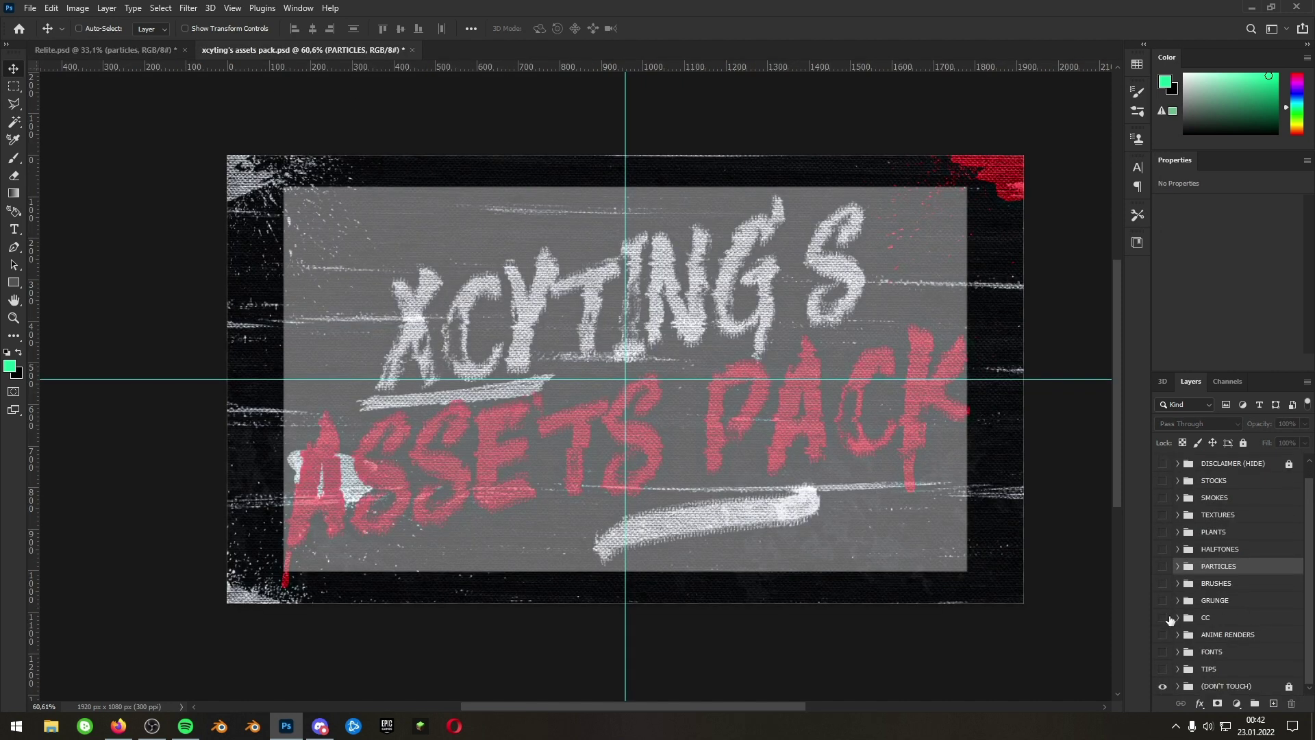
# - Show and expand the CC group in the assets pack and select its CC (UNHIDE) subgroup
pyautogui.click(1163, 618)
pyautogui.click(1178, 618)
pyautogui.click(1255, 640)
pyautogui.scroll(-1, 1254, 644)
pyautogui.click(1245, 638)
pyautogui.click(1241, 624)
pyautogui.click(1162, 621)
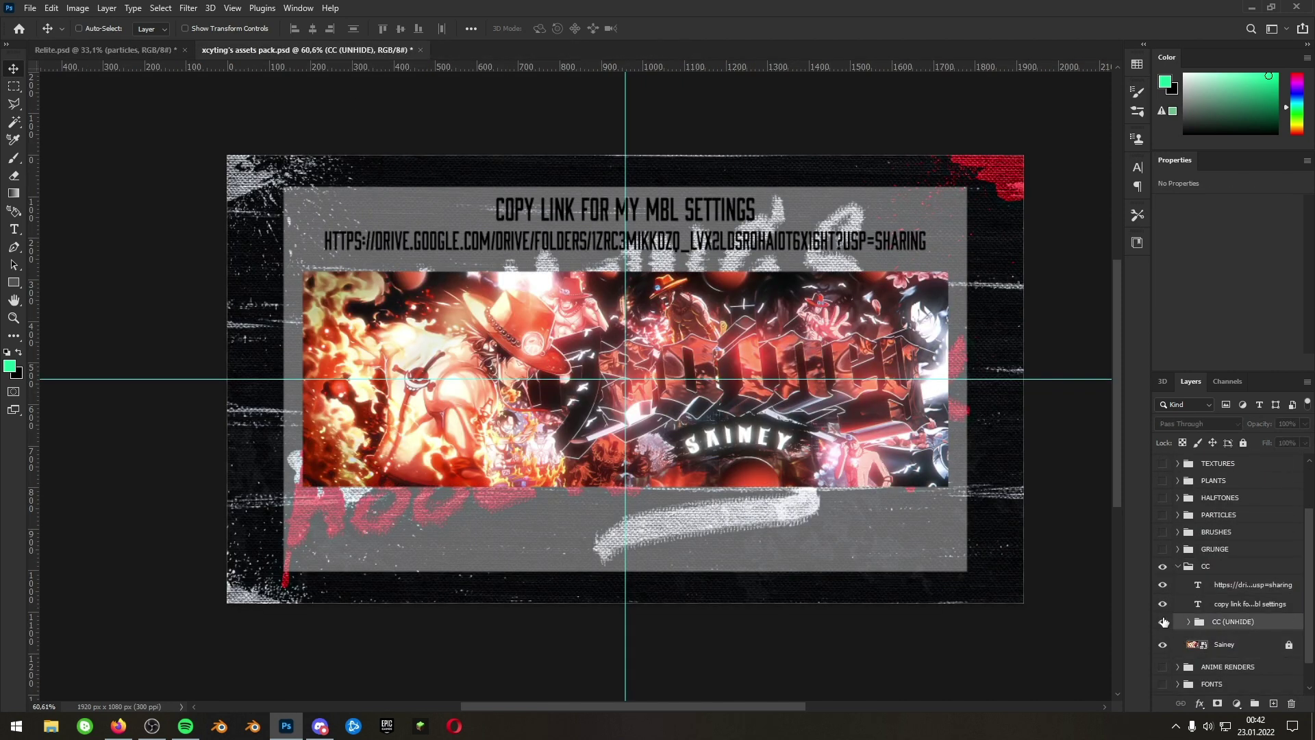
# - Paste the CC (UNHIDE) group above the particles group in the Relite banner and make it visible
pyautogui.click(133, 50)
pyautogui.click(1228, 479)
pyautogui.click(1239, 465)
pyautogui.hotkey('ctrl', 'v')
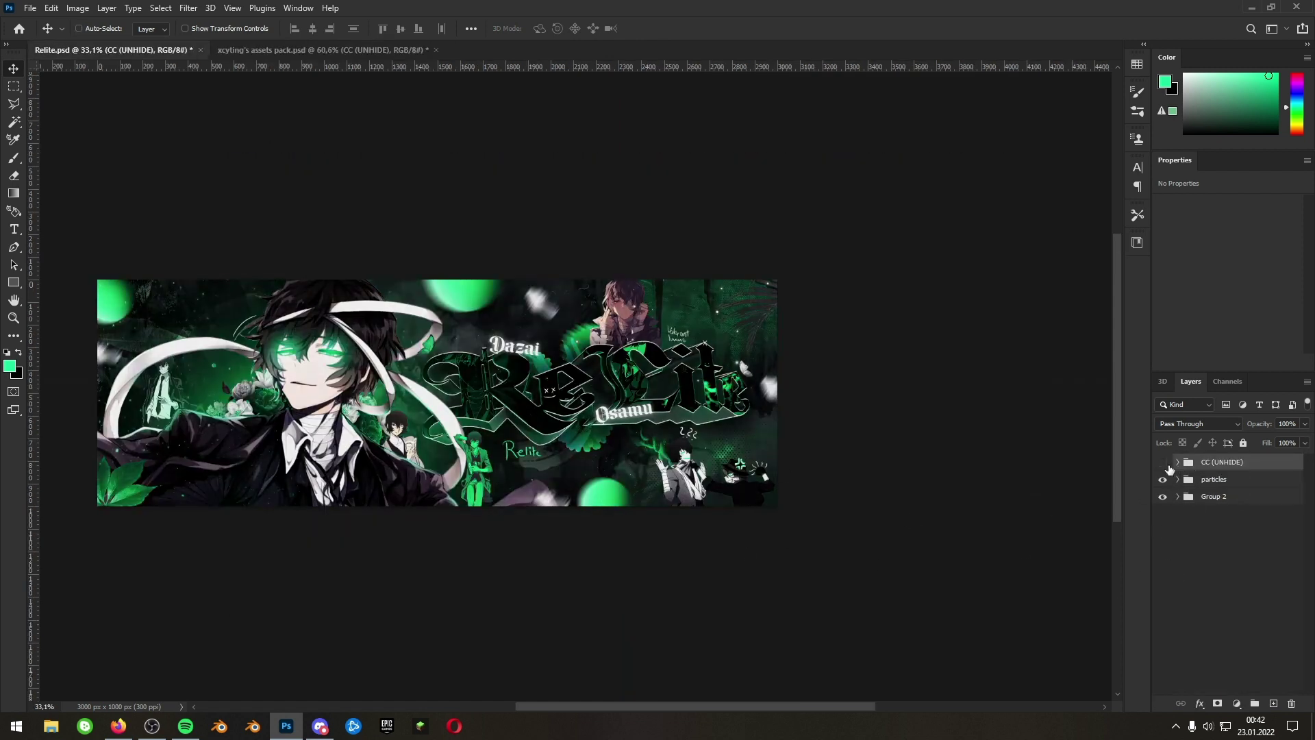
pyautogui.click(1163, 462)
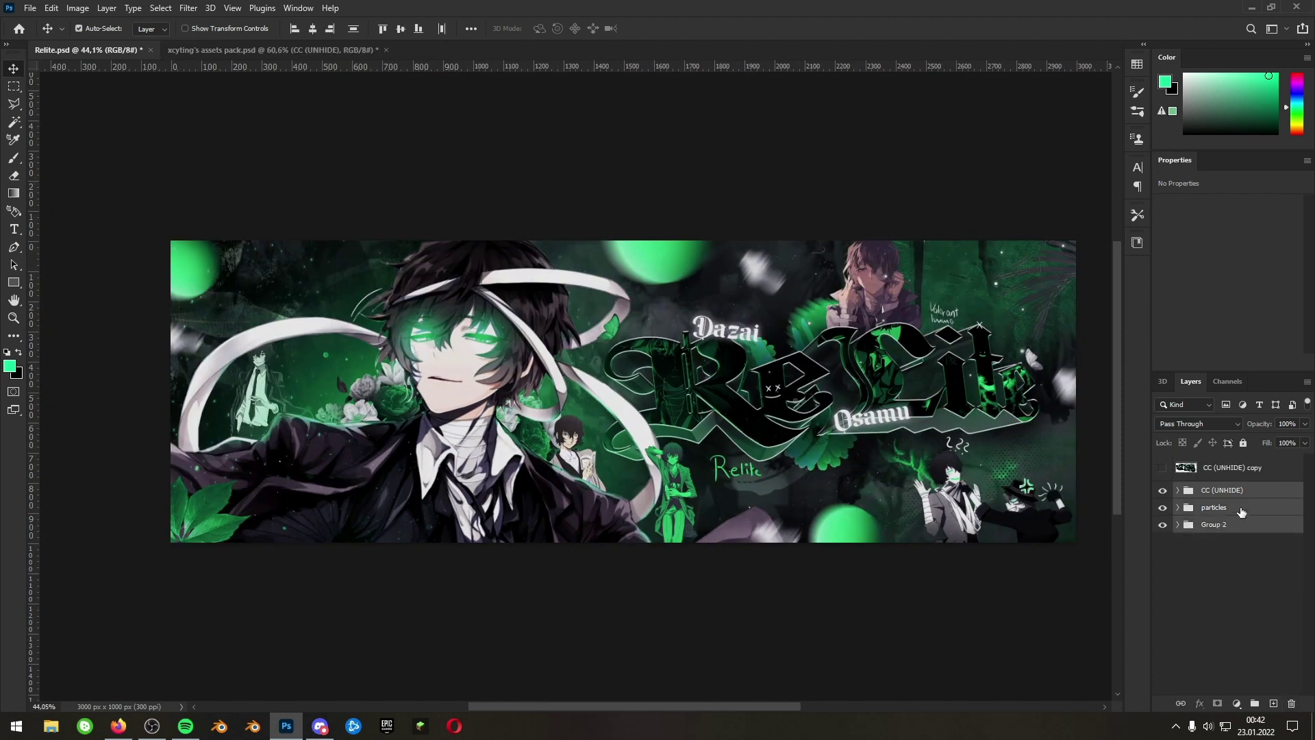
# - Duplicate the CC (UNHIDE), particles and Group 2 groups, merge the copies and delete the older hidden merged layer
pyautogui.hotkey('ctrl', 'j')
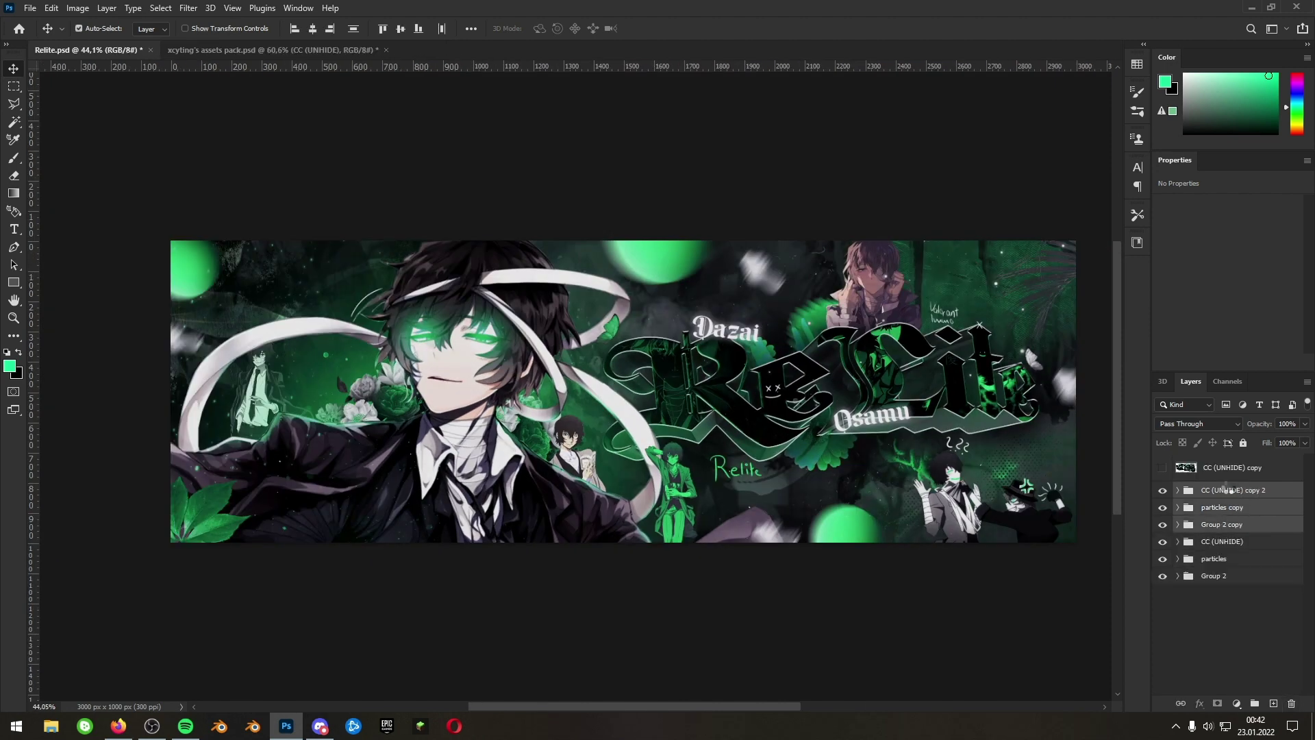
pyautogui.hotkey('ctrl', 'e')
pyautogui.click(1252, 476)
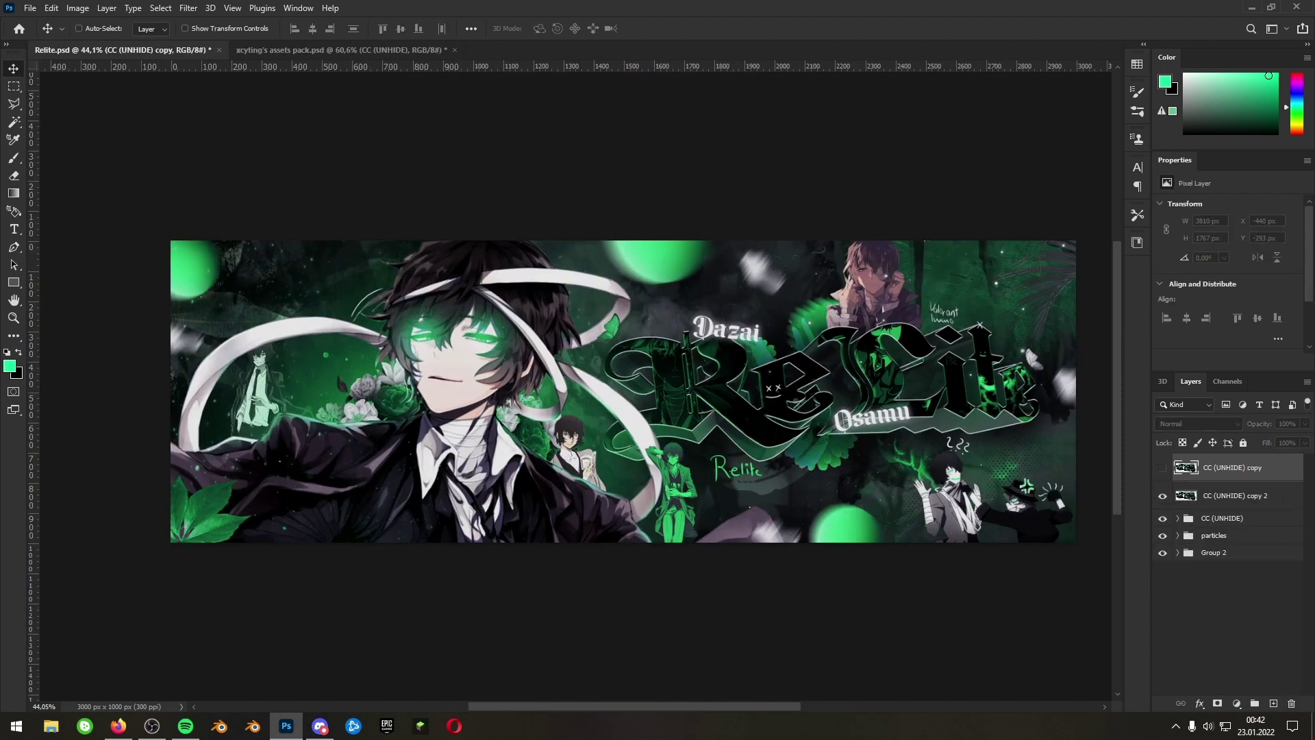
pyautogui.click(1292, 705)
# - Copy the full canvas area of the merged layer to a new layer and delete the oversized merged layer
pyautogui.click(15, 87)
pyautogui.moveTo(85, 182); pyautogui.dragTo(1042, 596)
pyautogui.moveTo(140, 235); pyautogui.dragTo(1119, 610)
pyautogui.hotkey('ctrl', 'j')
pyautogui.click(1231, 501)
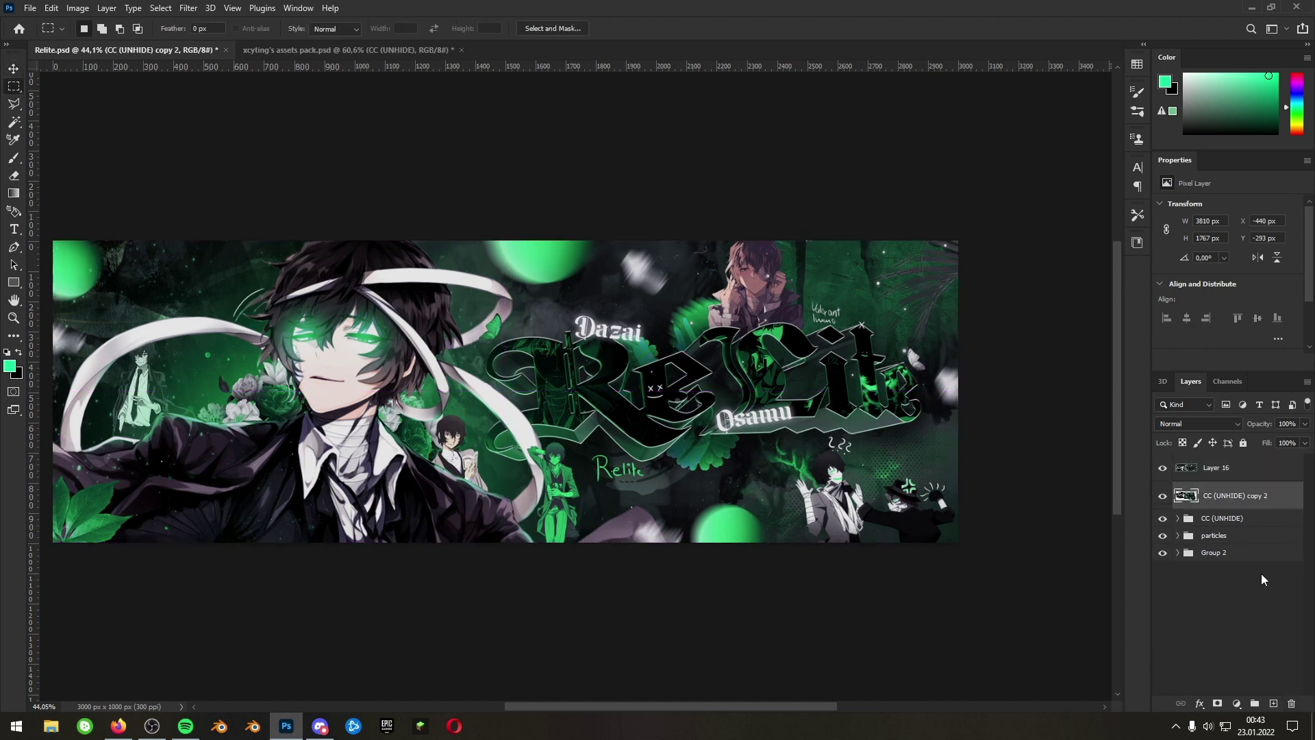
pyautogui.click(1290, 704)
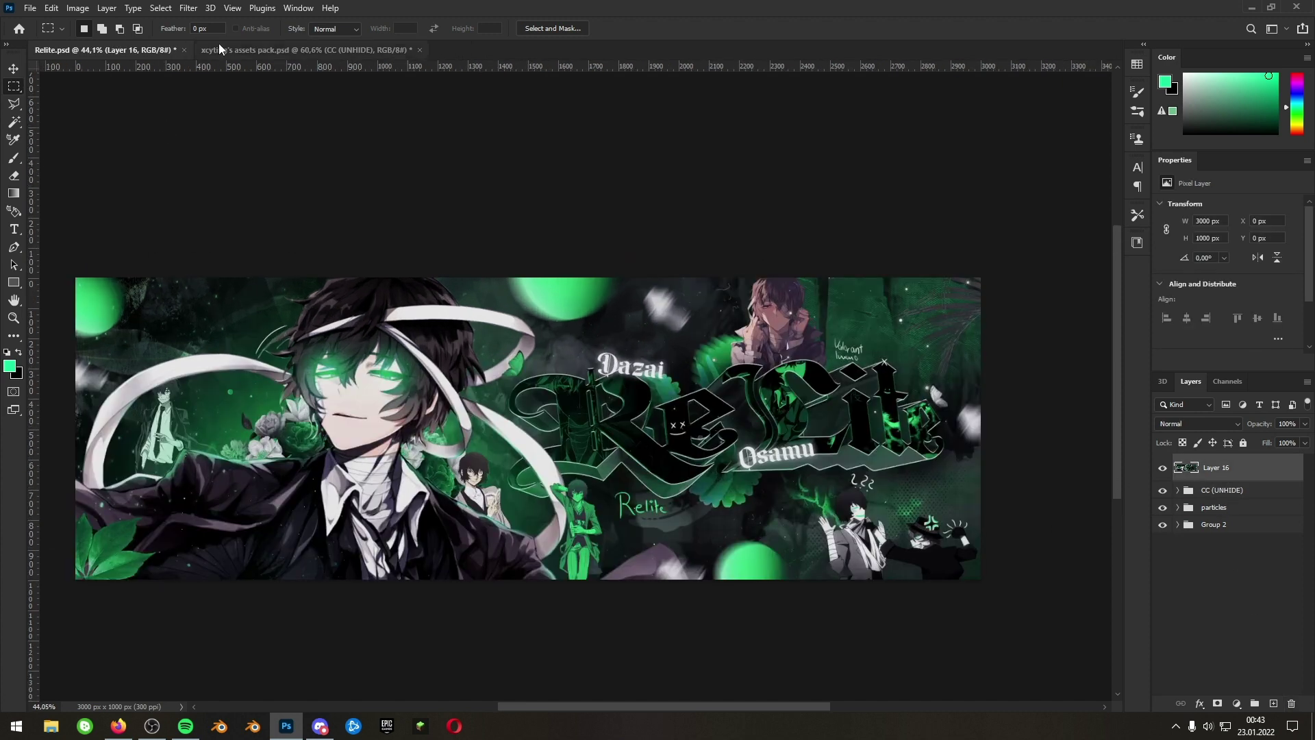
# - Apply the Magic Bullet PhotoLooks filter to Layer 19 after checking its Chromatic Aberration settings
pyautogui.press('v')
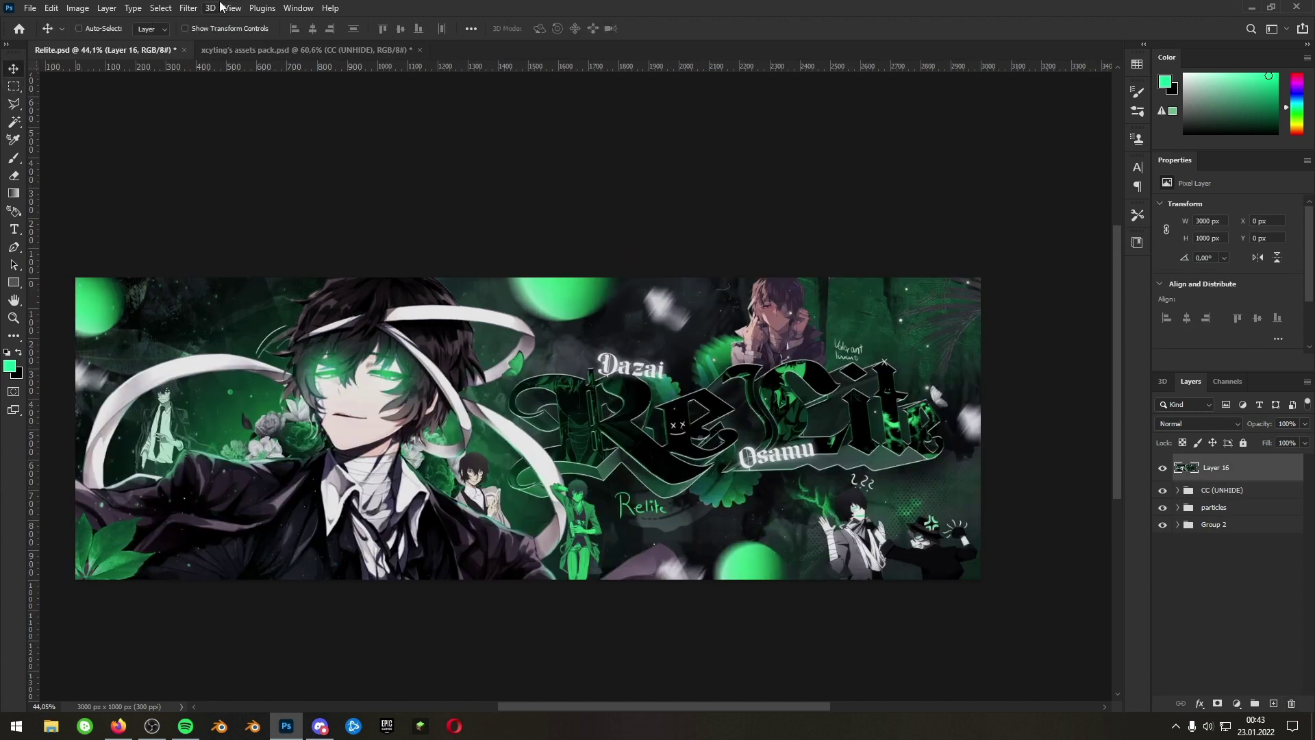
pyautogui.click(210, 7)
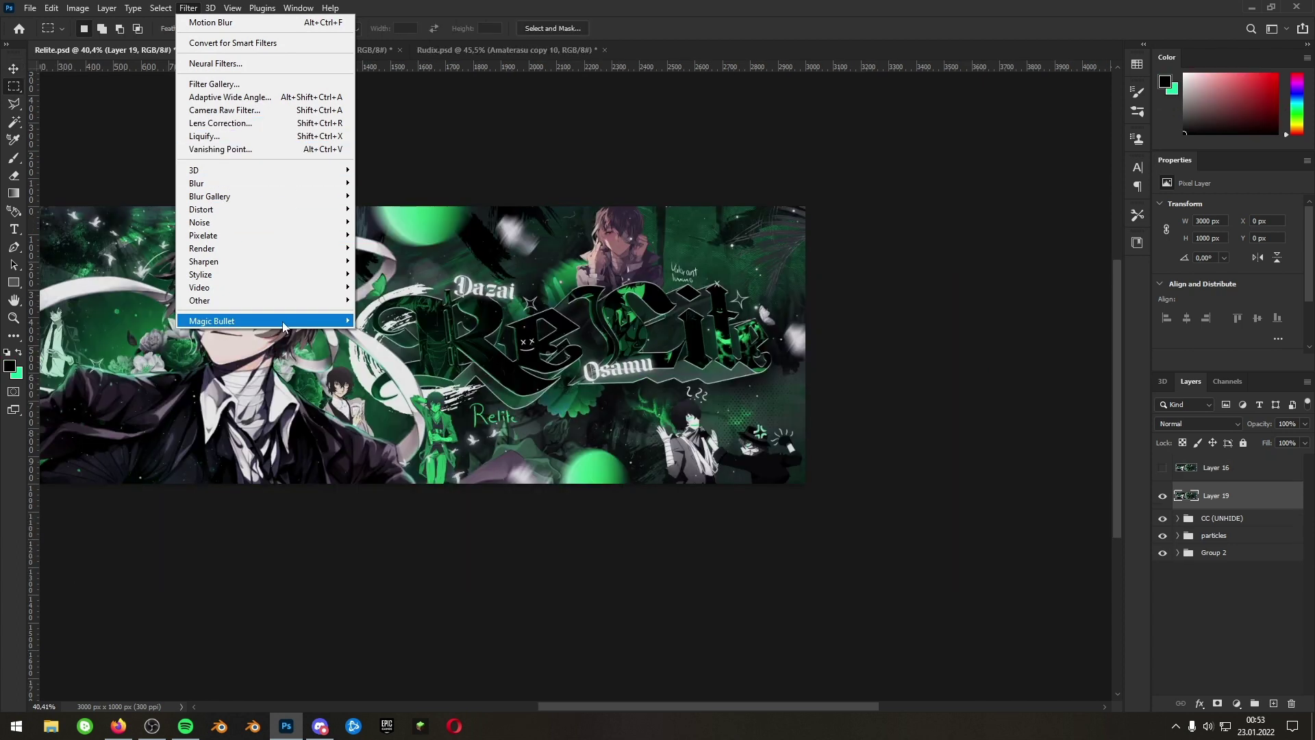
pyautogui.moveTo(284, 327)
pyautogui.click(377, 322)
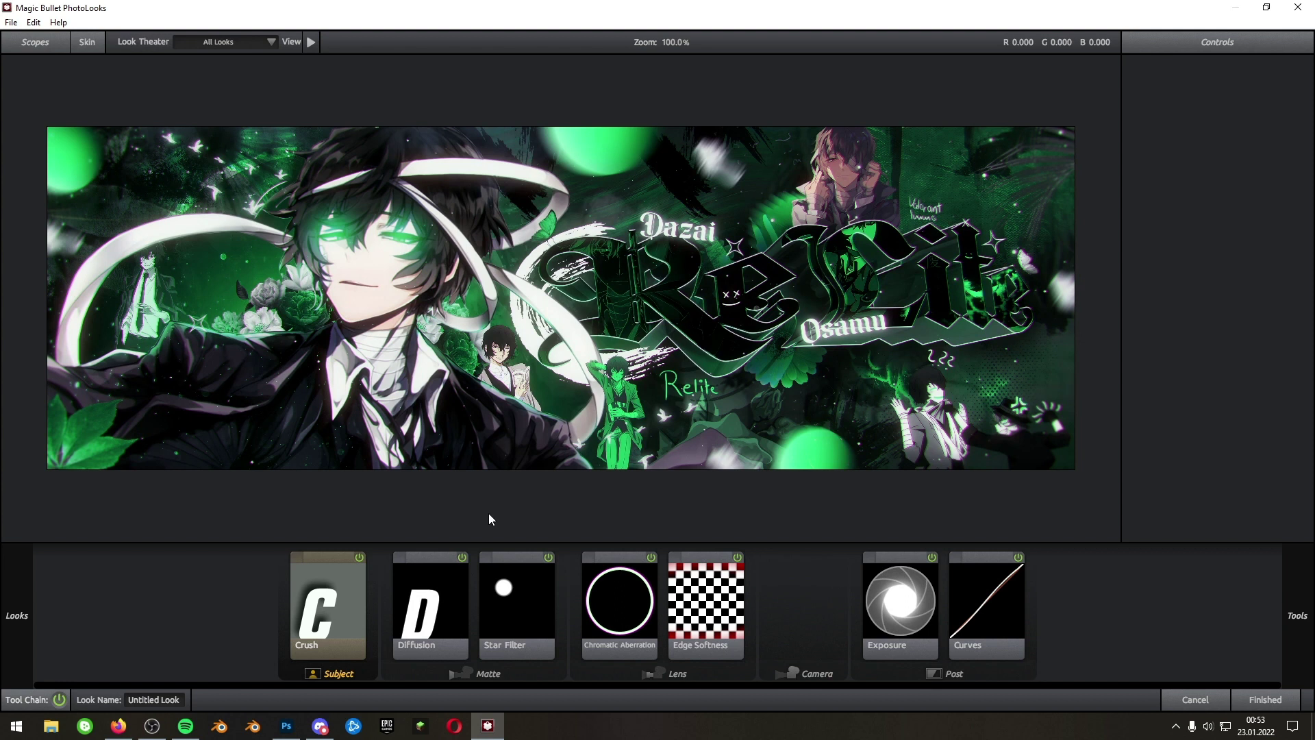
pyautogui.click(612, 603)
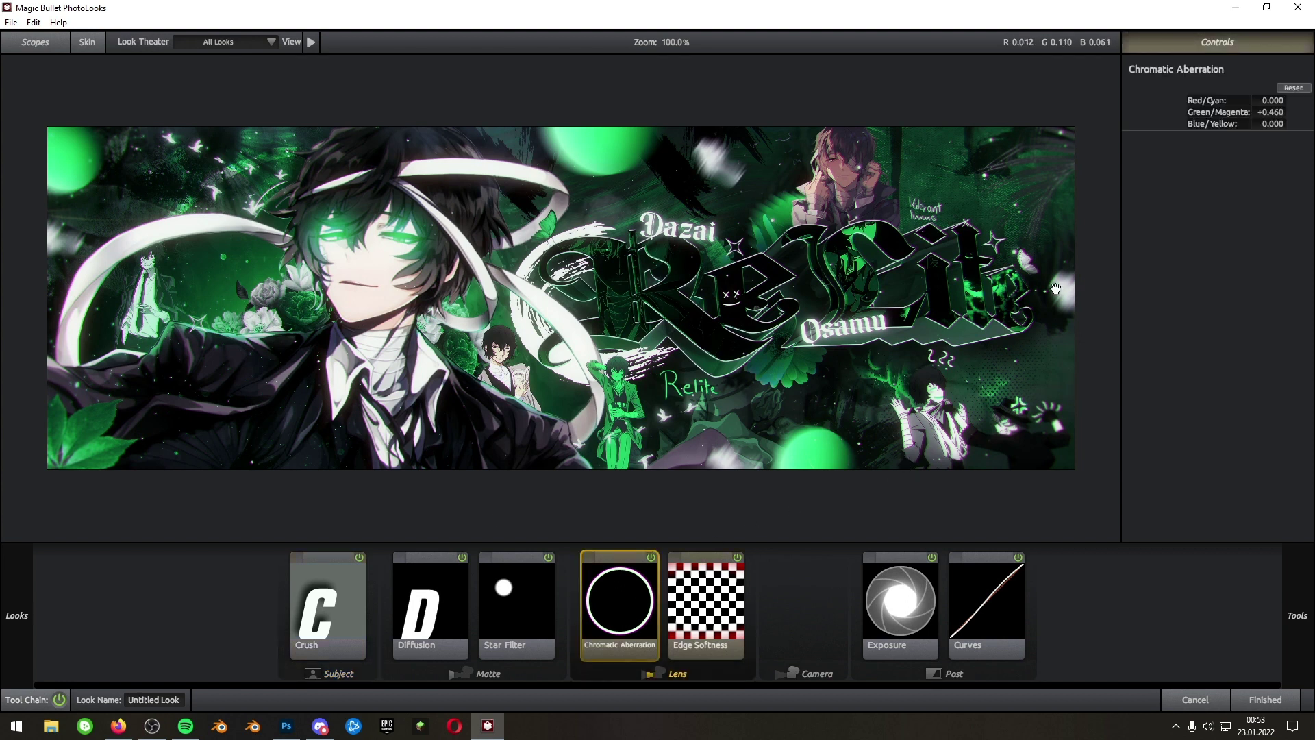
pyautogui.click(1266, 700)
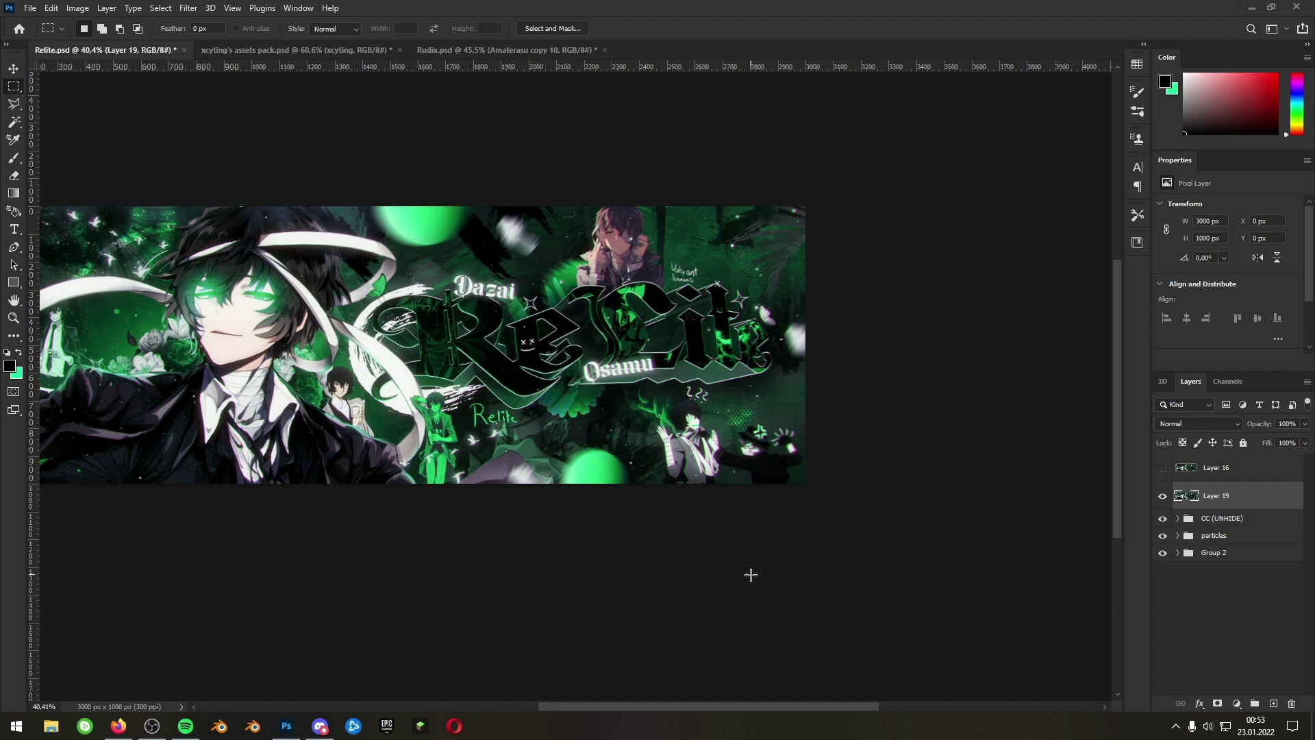
# - Duplicate Layer 19 twice above the original
pyautogui.moveTo(713, 711); pyautogui.dragTo(662, 711)
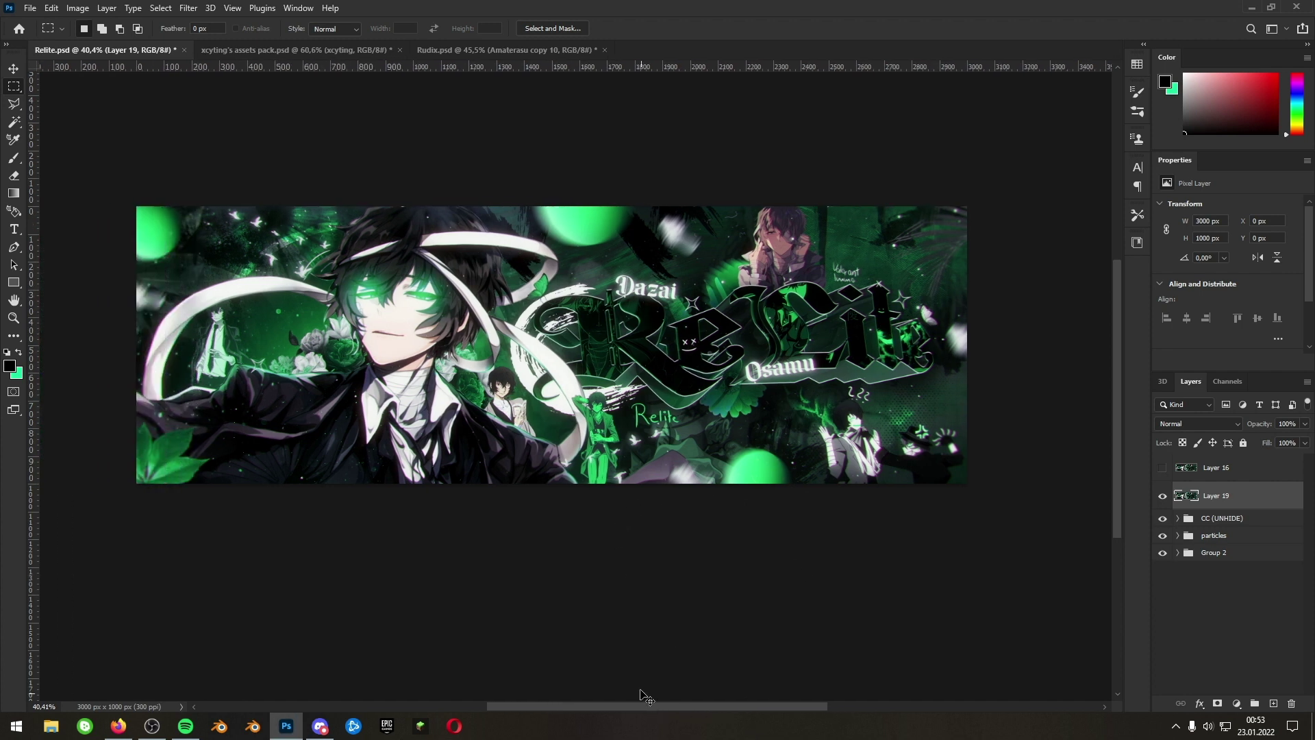
pyautogui.hotkey('ctrl', 'j')
pyautogui.click(188, 8)
pyautogui.press('Escape')
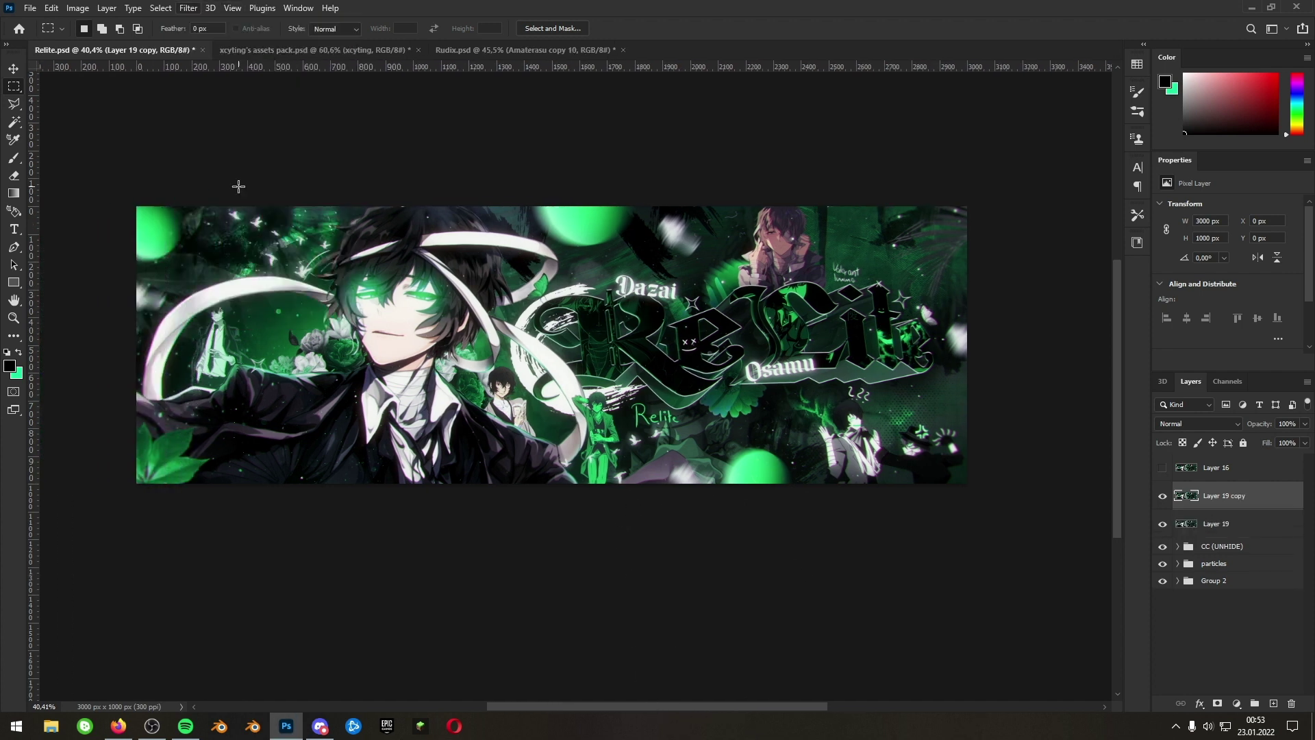
pyautogui.hotkey('ctrl', 'j')
# - Apply a High Pass filter with a 10-pixel radius to Layer 19 copy 2 and move it below Layer 19 copy
pyautogui.click(188, 8)
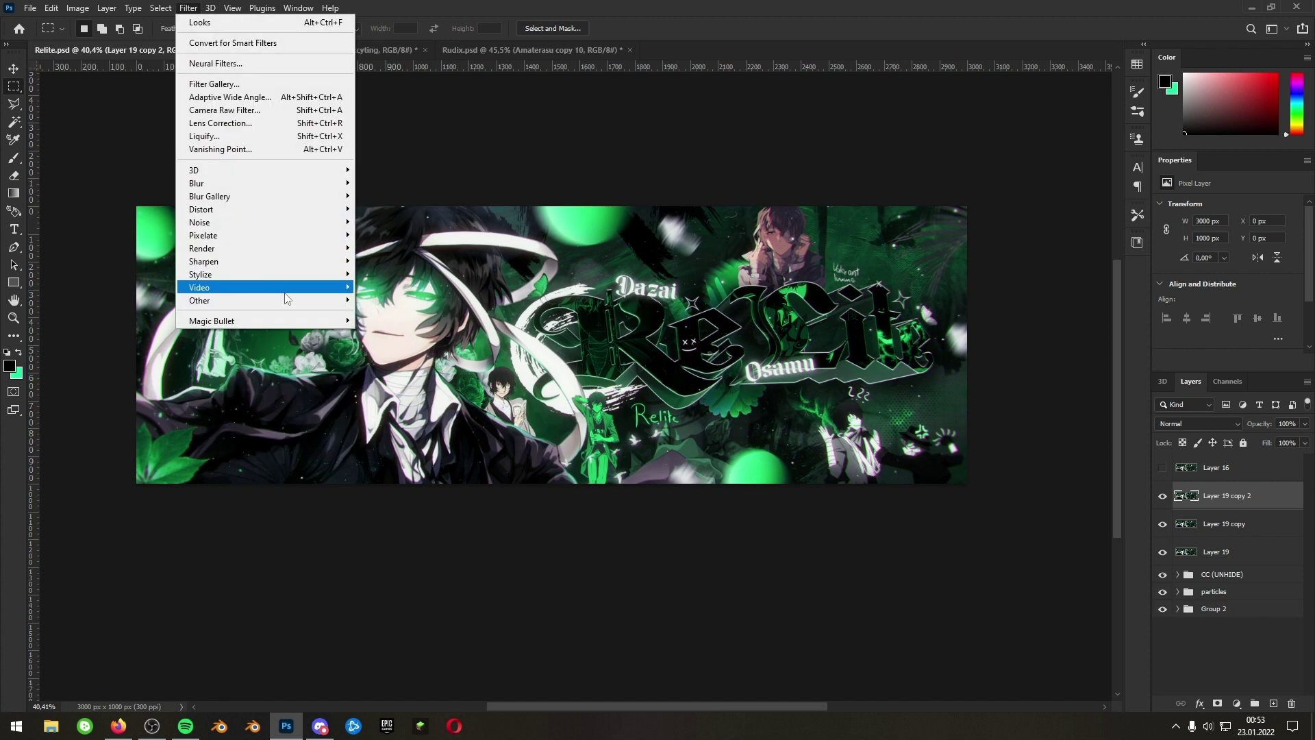
pyautogui.moveTo(284, 301)
pyautogui.click(386, 313)
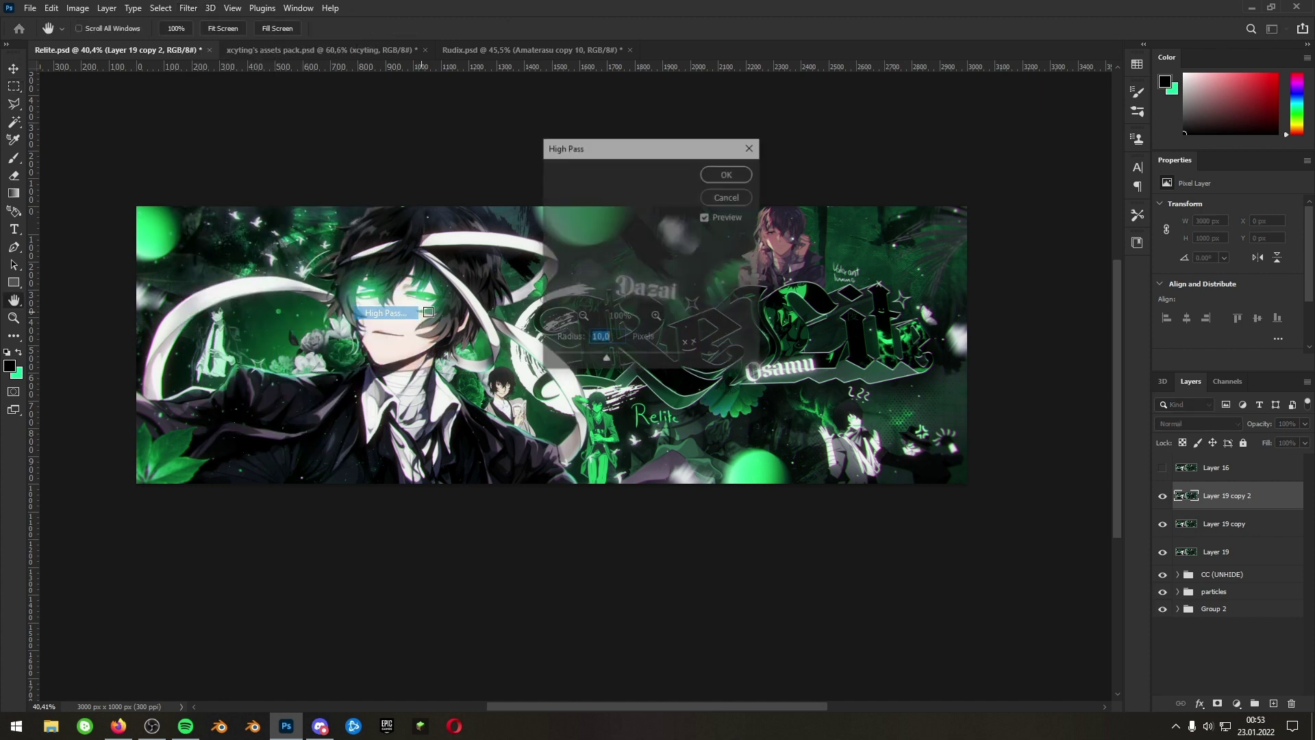
pyautogui.click(720, 179)
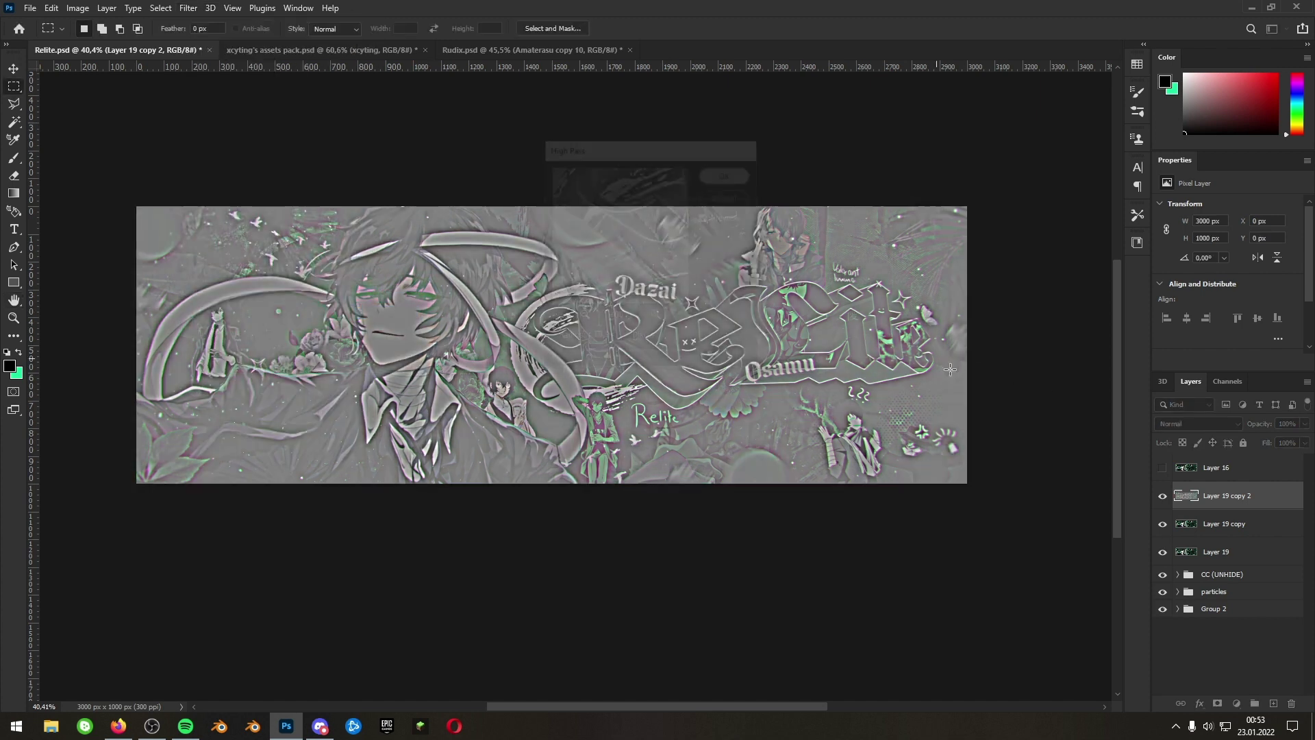
pyautogui.hotkey('ctrl', '[')
# - Apply a Gaussian Blur with a 10-pixel radius to Layer 19 copy
pyautogui.click(1206, 499)
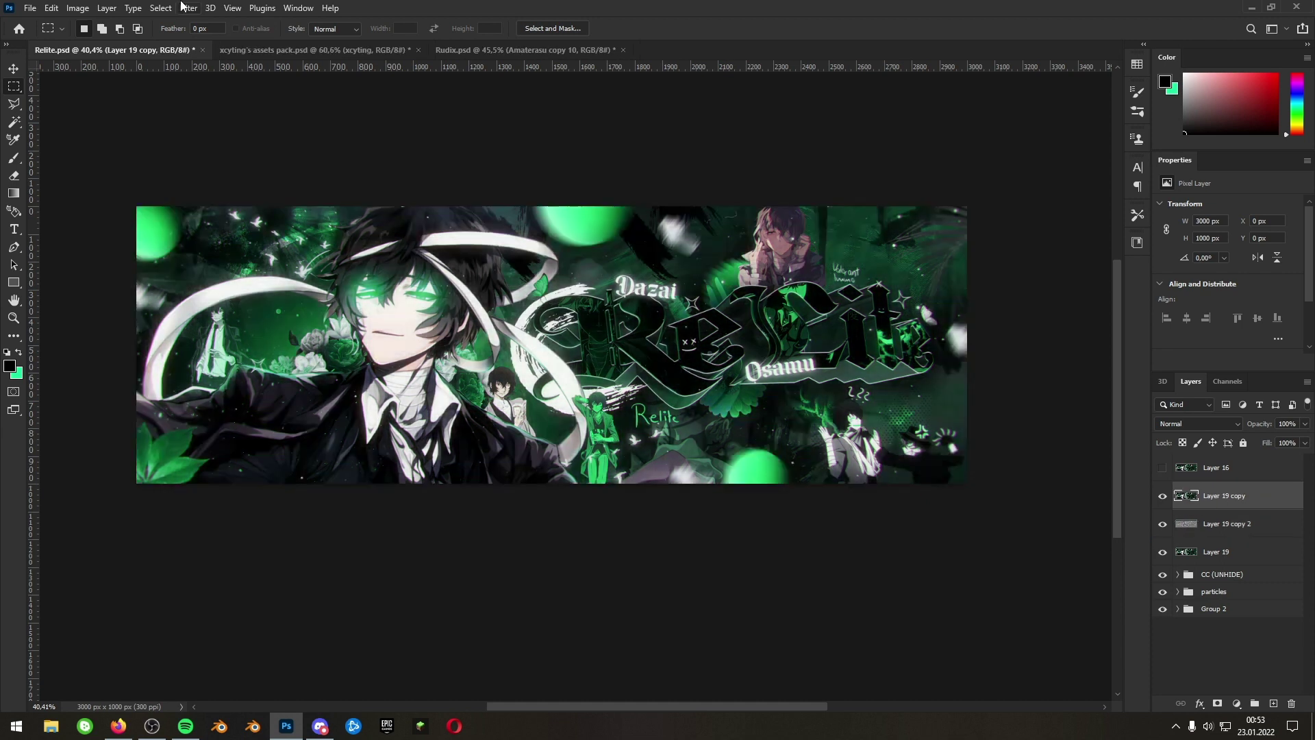
pyautogui.click(189, 7)
pyautogui.moveTo(299, 186)
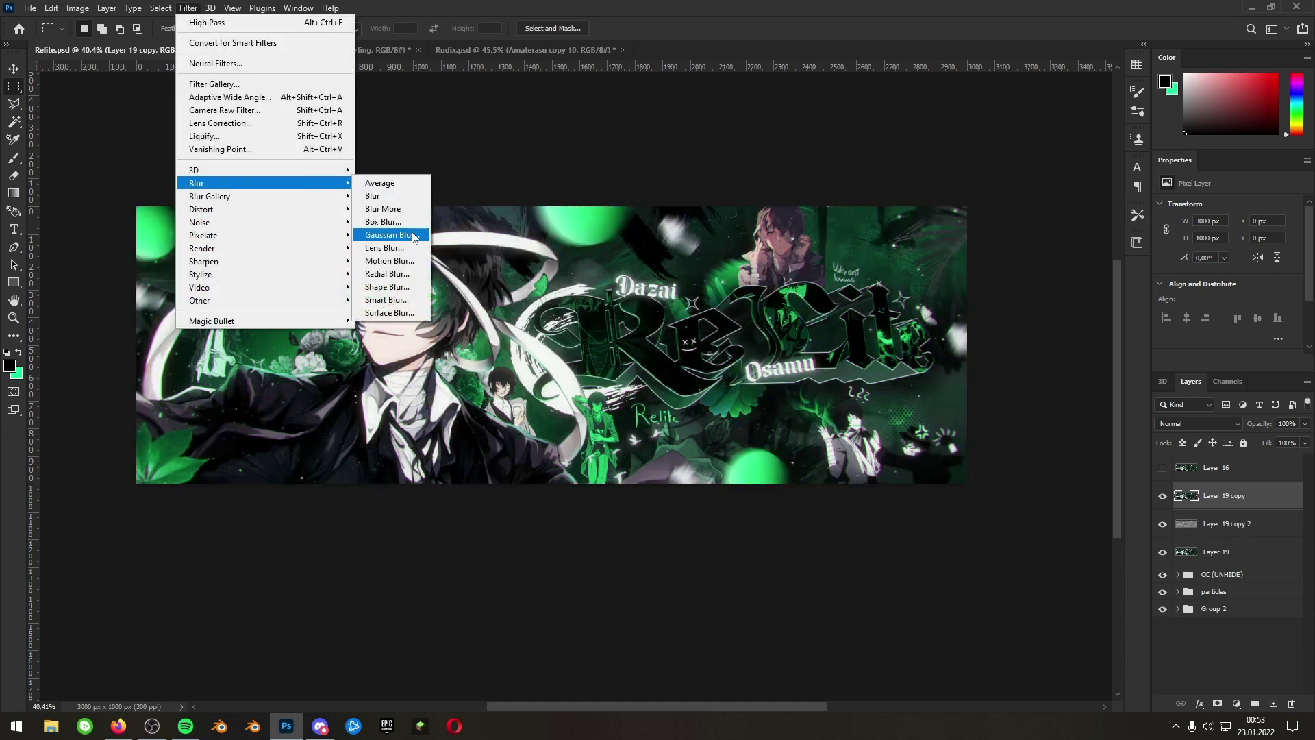
pyautogui.click(392, 234)
pyautogui.write('1')
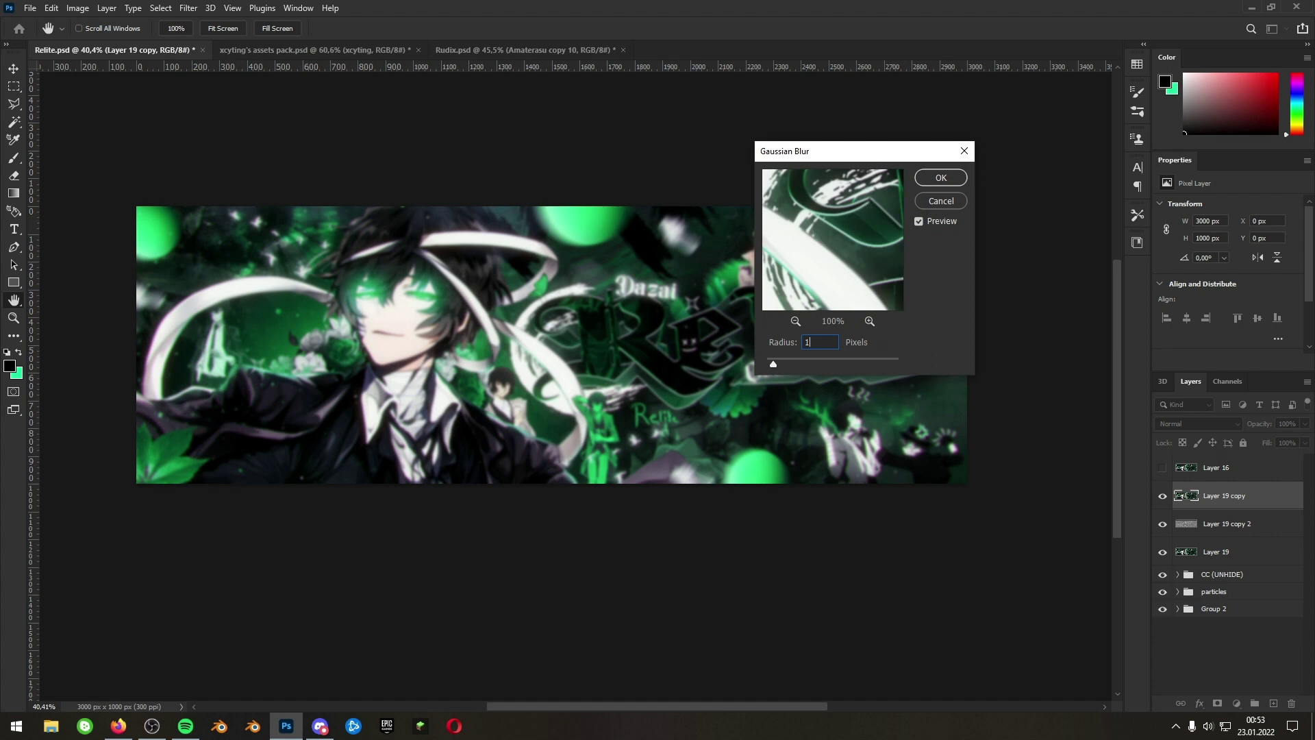
pyautogui.write('0')
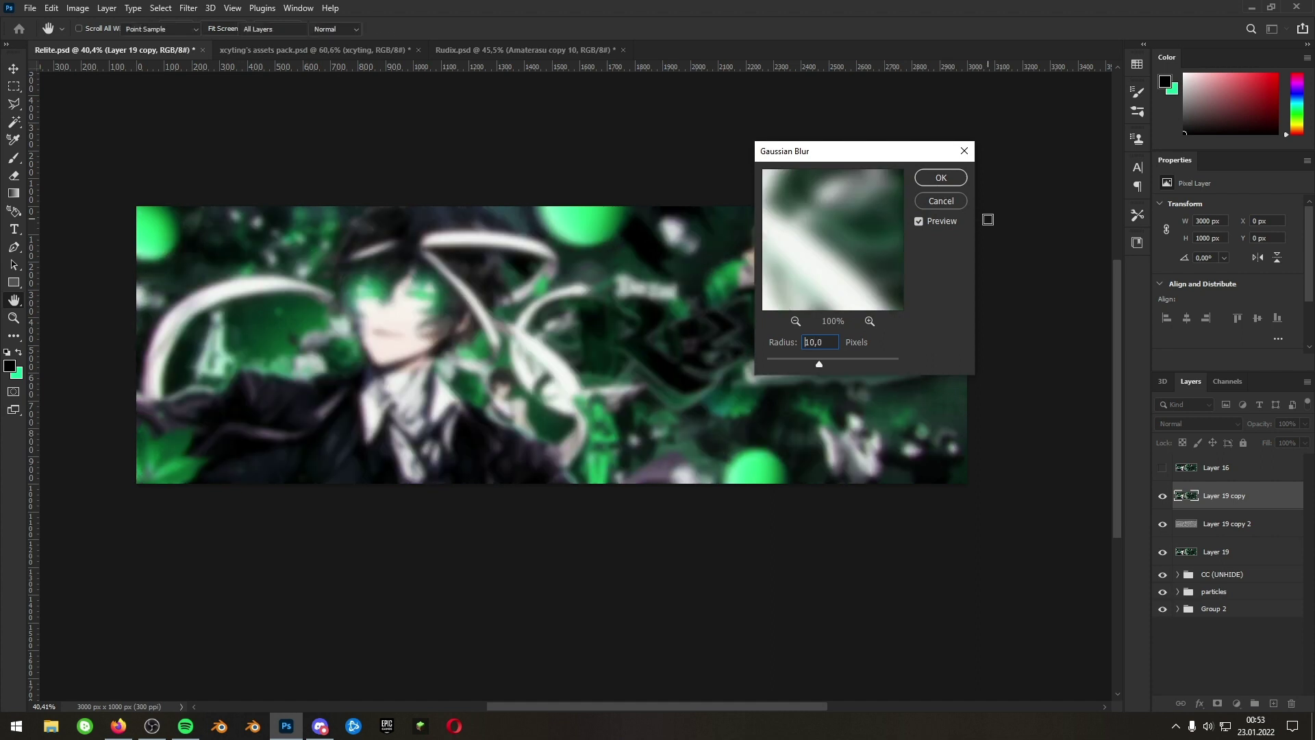
pyautogui.press('Return')
pyautogui.press('m')
# - Set Layer 19 copy to Lighten at 60% opacity and Layer 19 copy 2 to Overlay
pyautogui.click(1190, 426)
pyautogui.click(1178, 475)
pyautogui.click(1218, 522)
pyautogui.click(1192, 426)
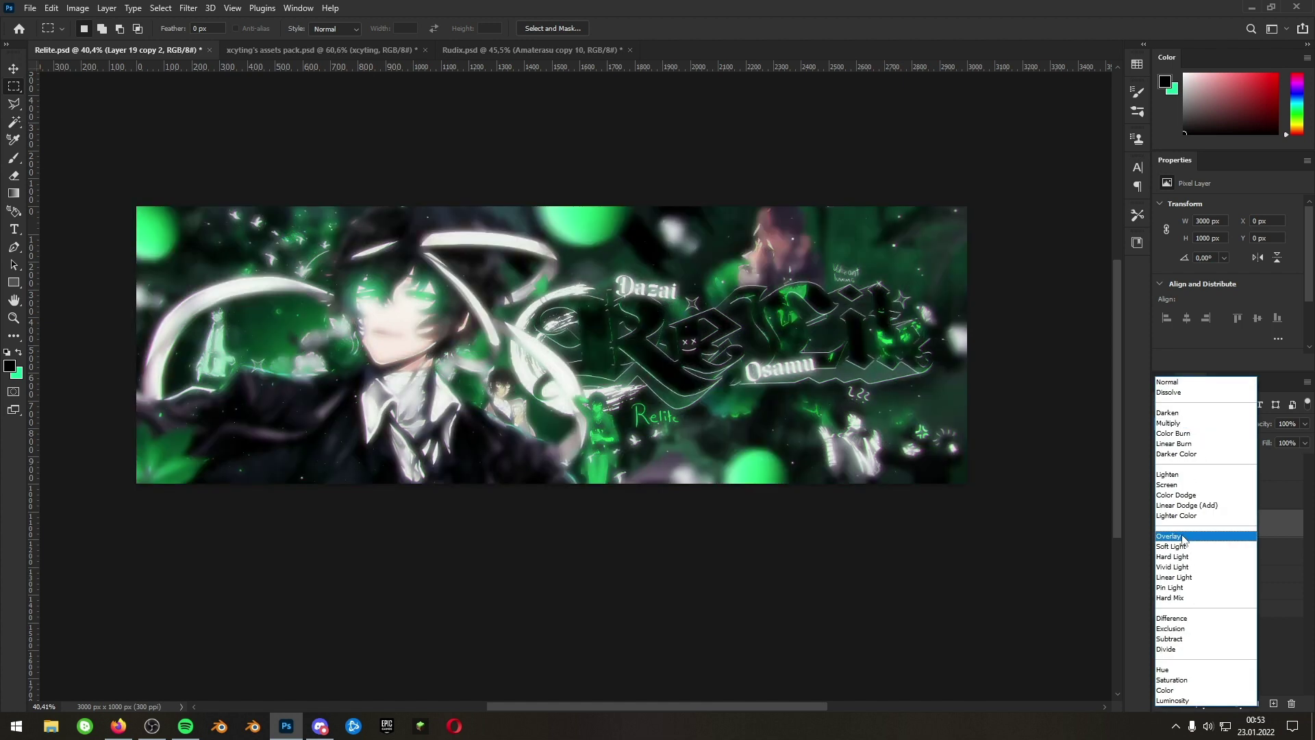
pyautogui.click(1194, 539)
pyautogui.click(1249, 506)
pyautogui.moveTo(1268, 430)
pyautogui.mouseDown()
pyautogui.moveTo(1233, 432)
pyautogui.moveTo(1268, 417)
pyautogui.mouseUp()
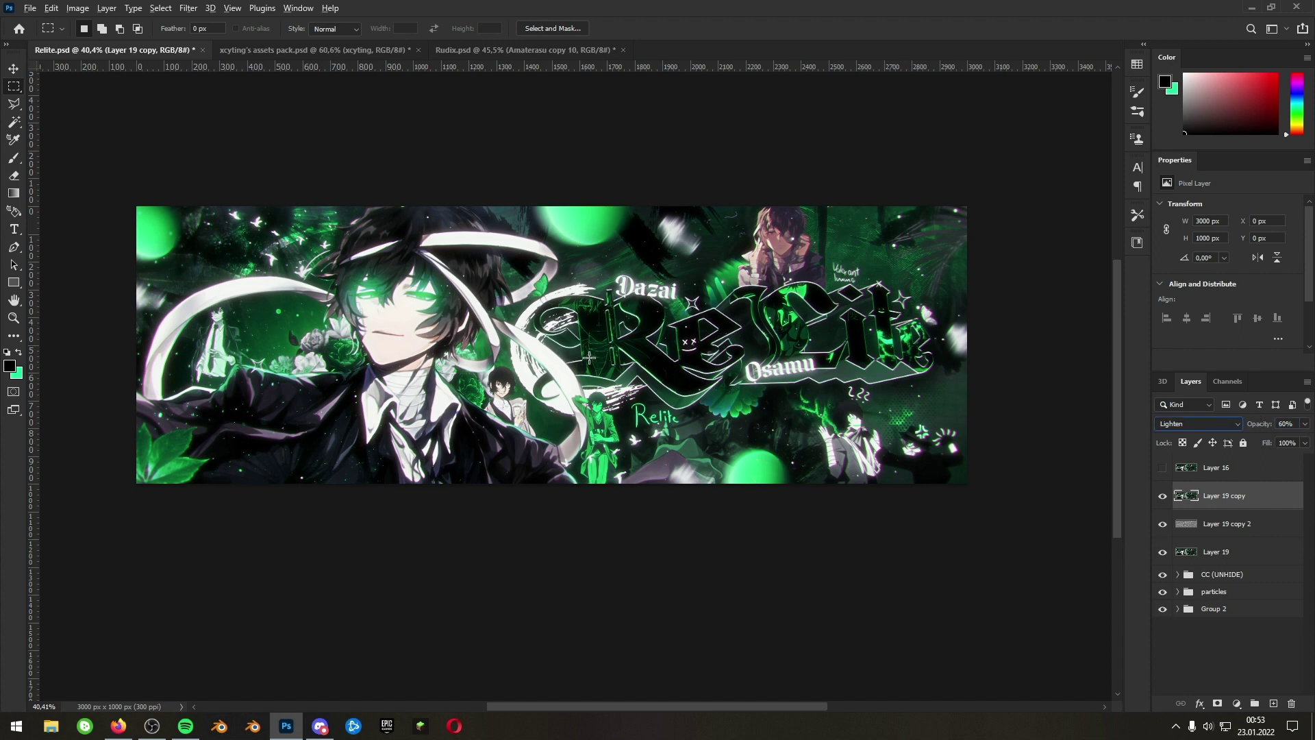